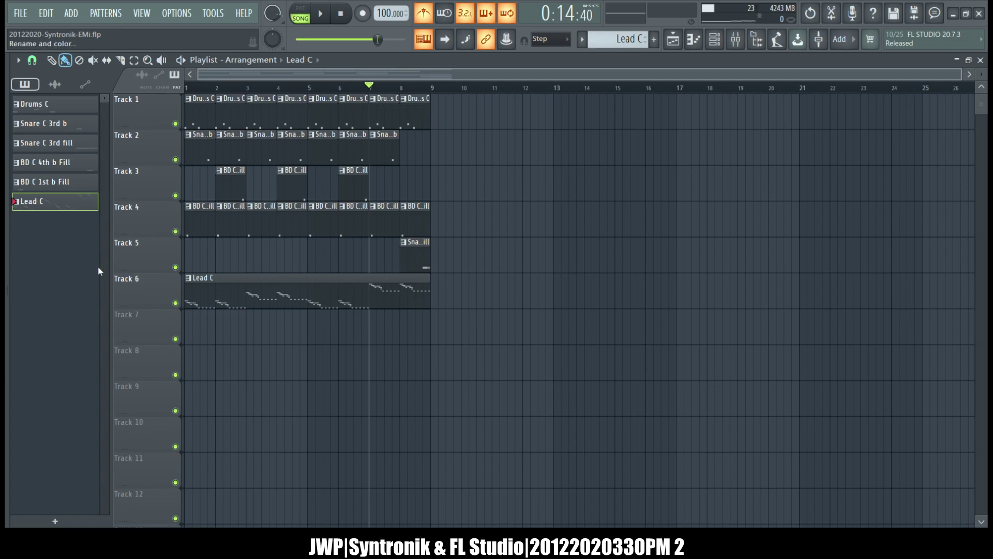
- Create a new pattern named Rhythm V and place it on Track 7 from bar 9 to bar 17
key("F4")
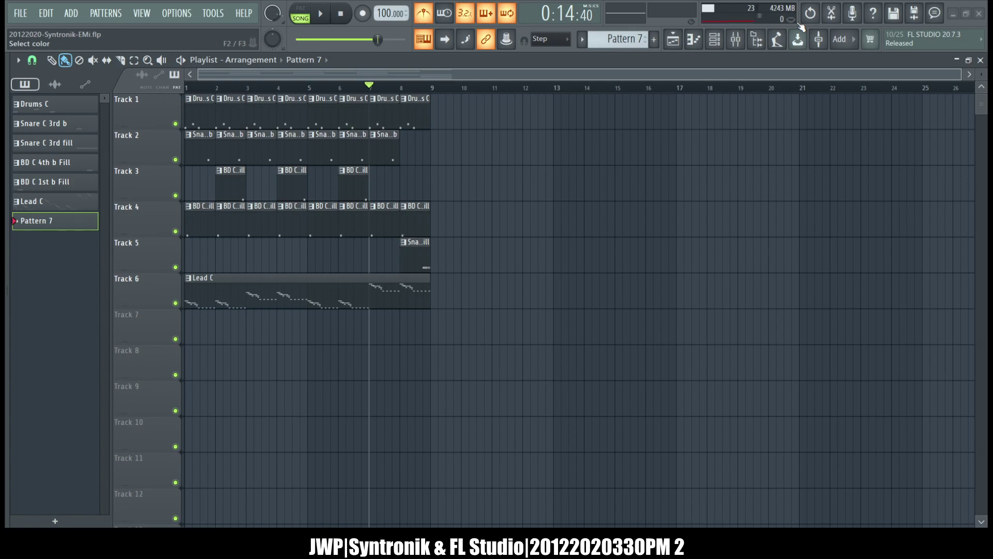
left_click(723, 40)
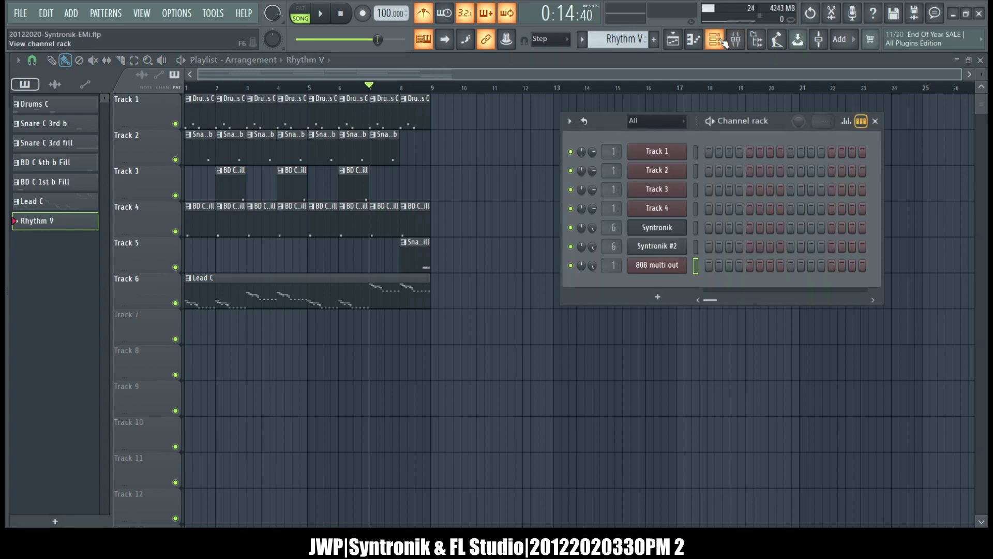
left_click(438, 332)
left_click_drag(460, 332, 648, 330)
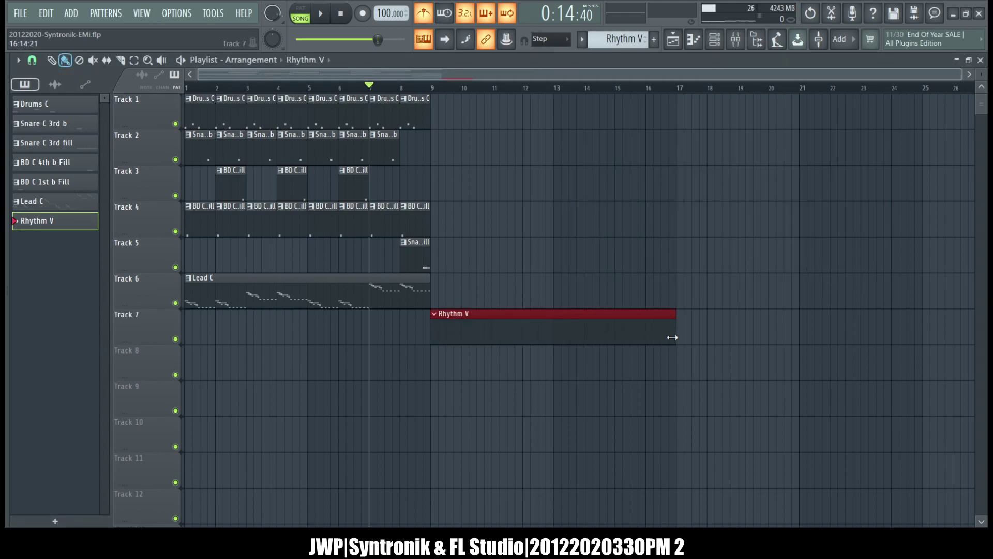
- Make Syntronik the active channel and arm recording over a time selection from bar 9 to bar 17
left_click(715, 39)
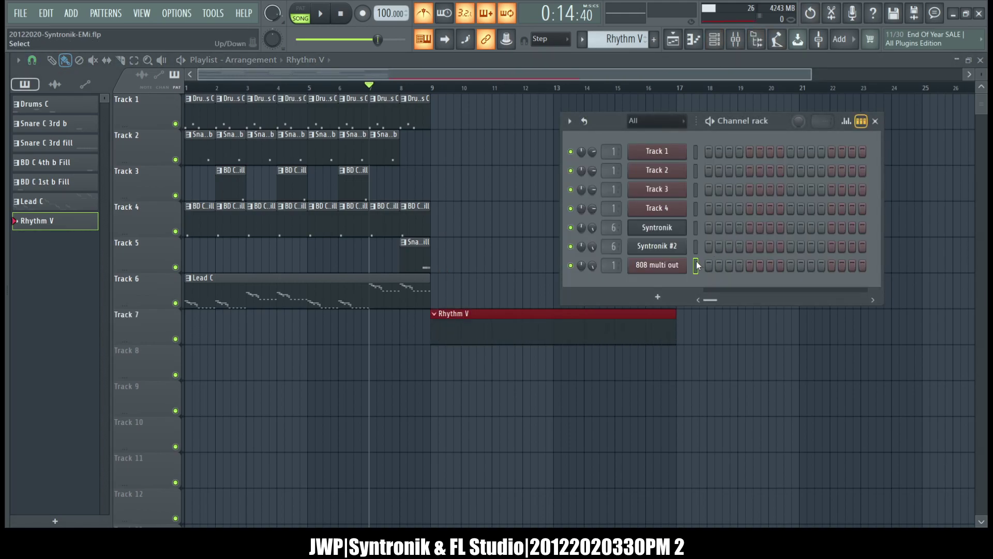
key("space")
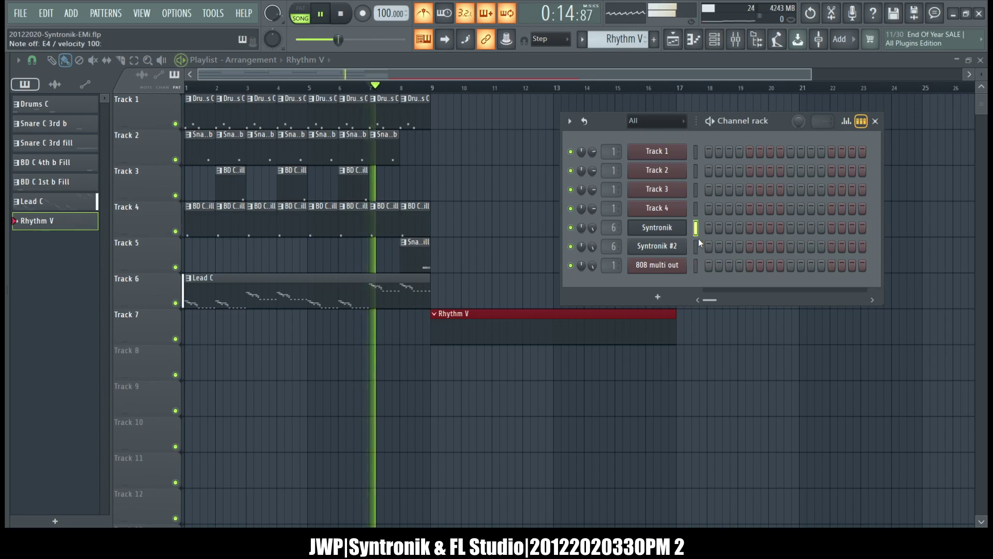
key("space")
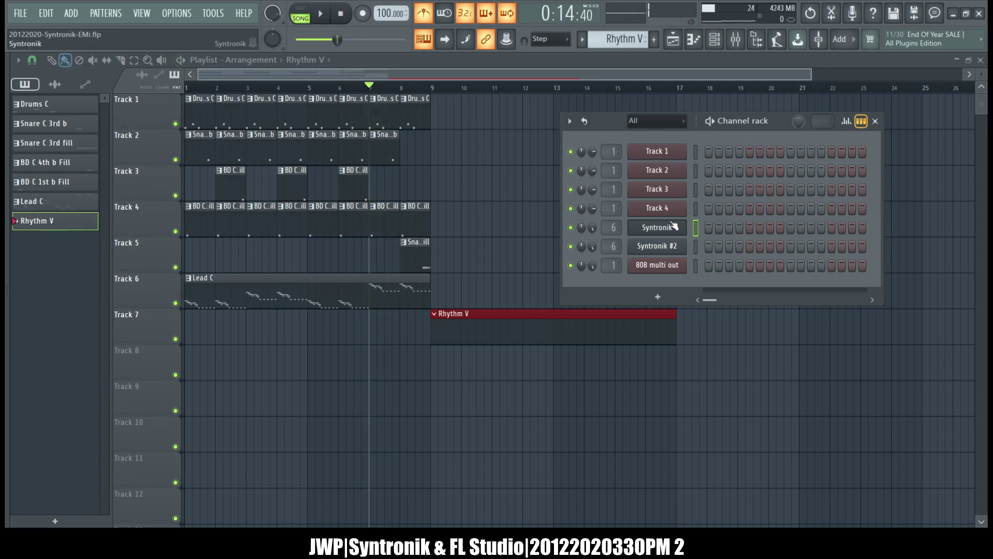
left_click_drag(442, 98, 632, 119)
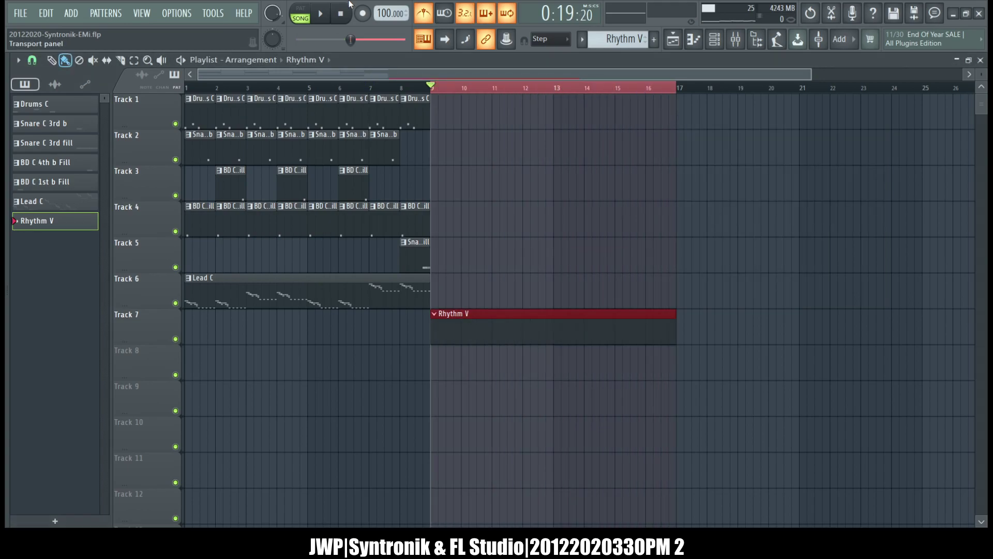
left_click(714, 41)
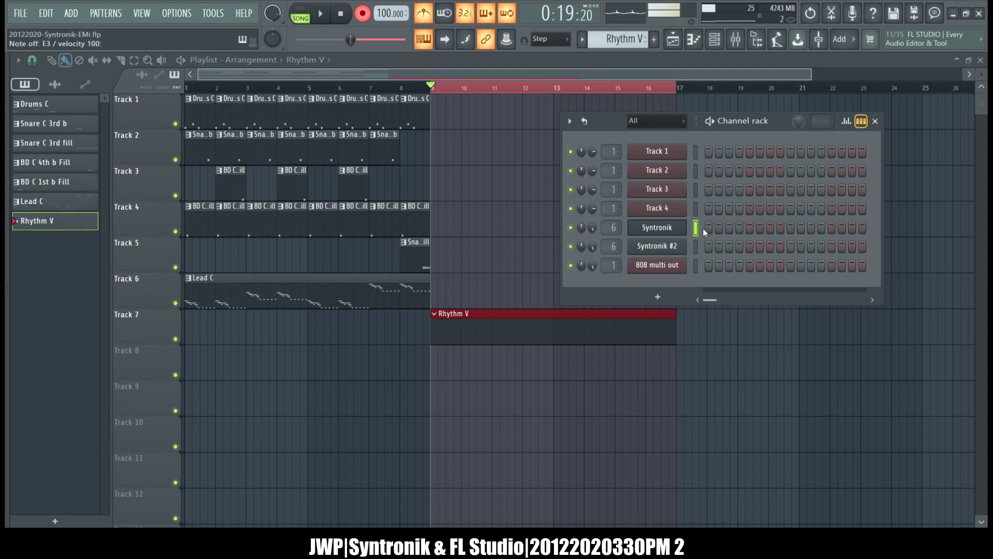
key("space")
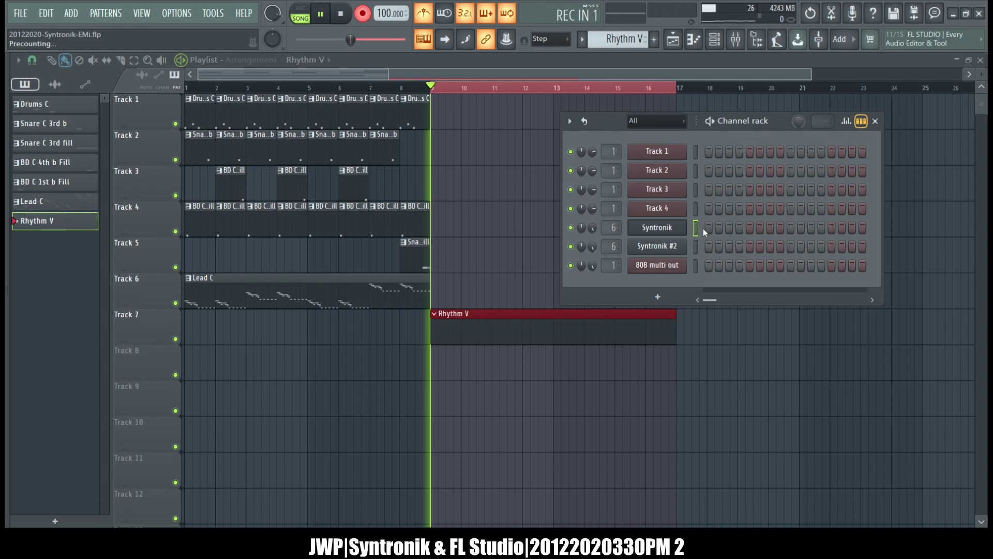
key("space")
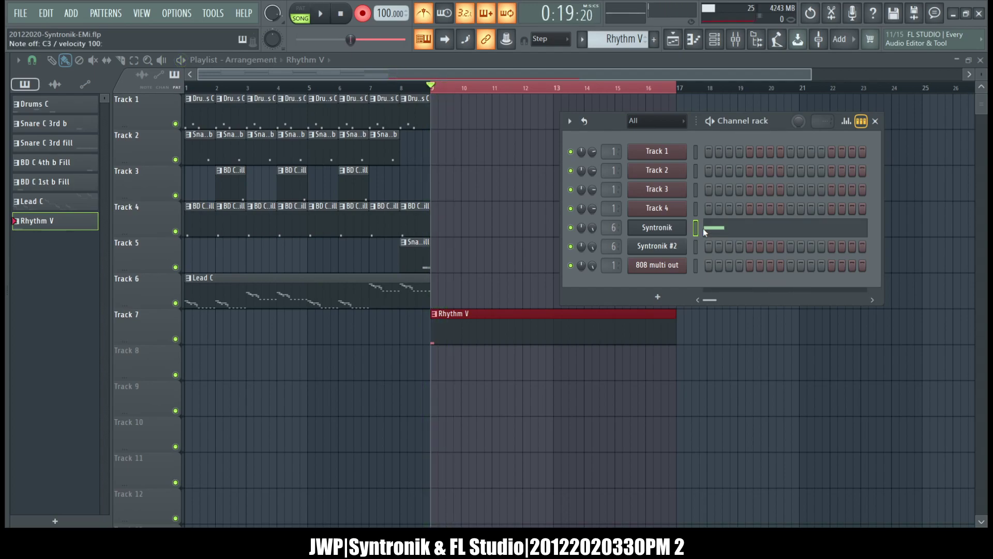
key("ctrl+z")
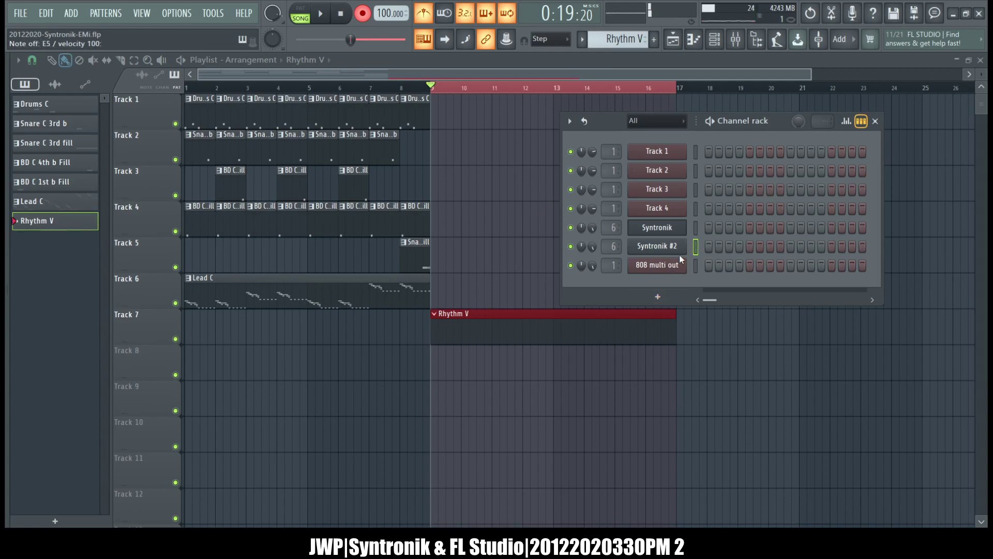
- Record a rhythm part with the Syntronik channel into Rhythm V over bars 9 to 17, undoing the first take and recording again
left_click(696, 228)
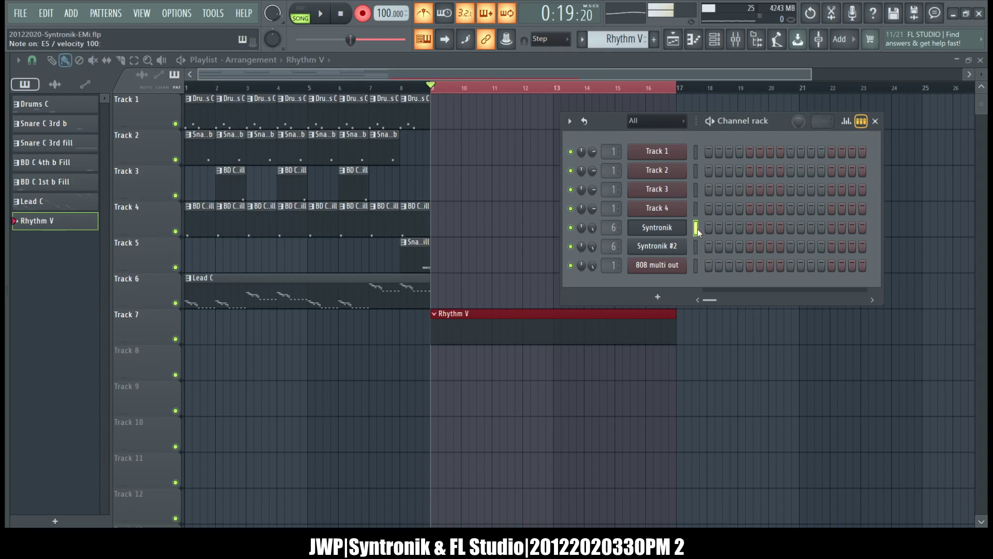
key("space")
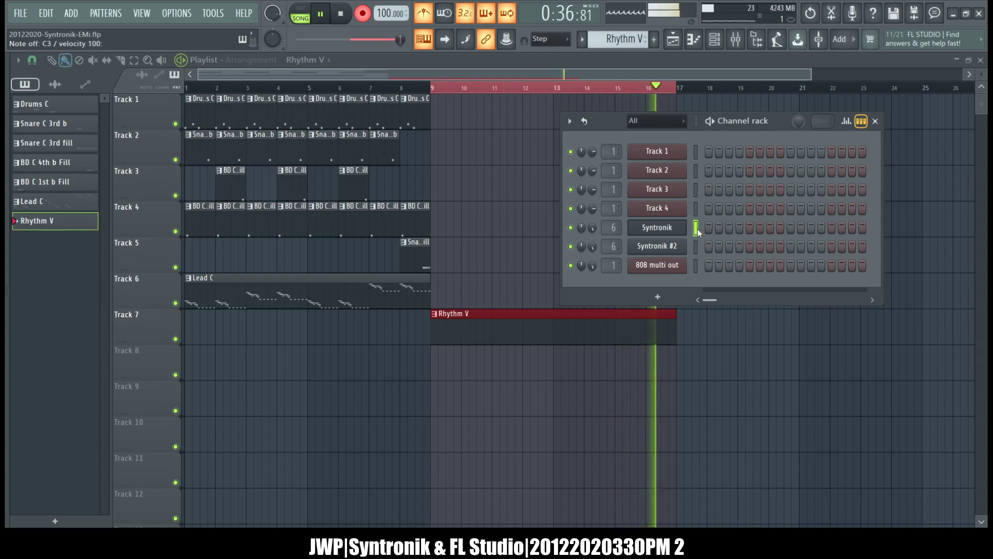
key("space")
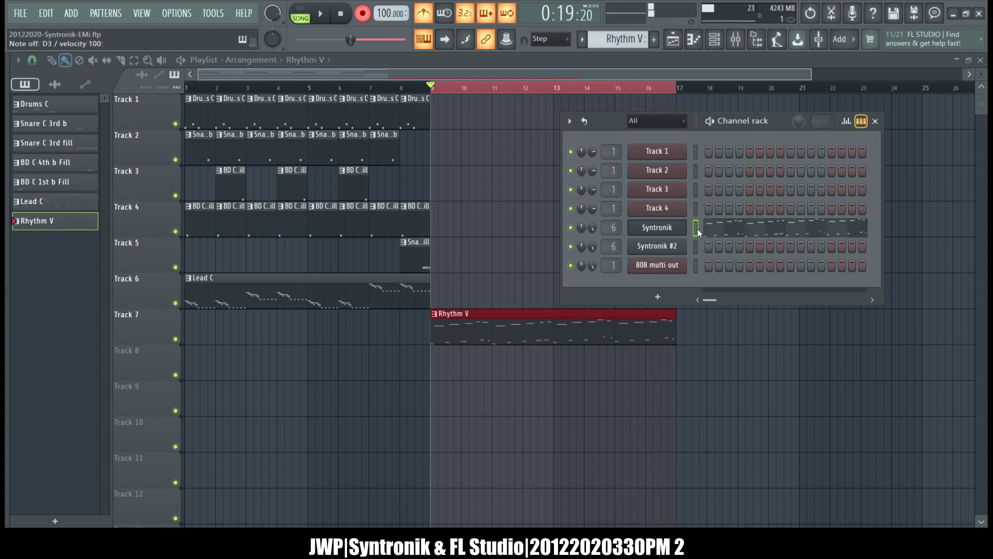
key("ctrl+z")
key("space")
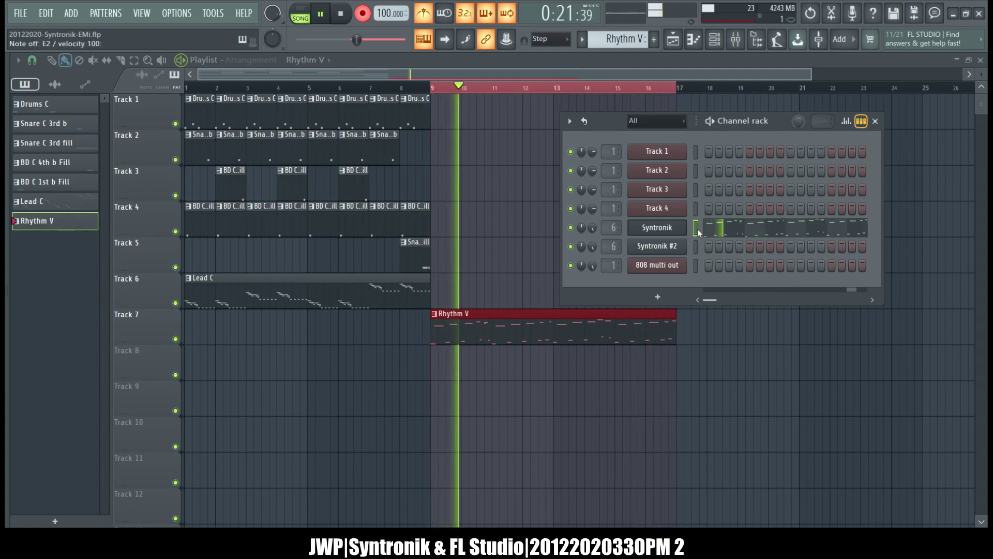
- Open the recorded Syntronik notes in the piano roll and shift the upper notes of bars 1 to 5 one step earlier
left_click(764, 238)
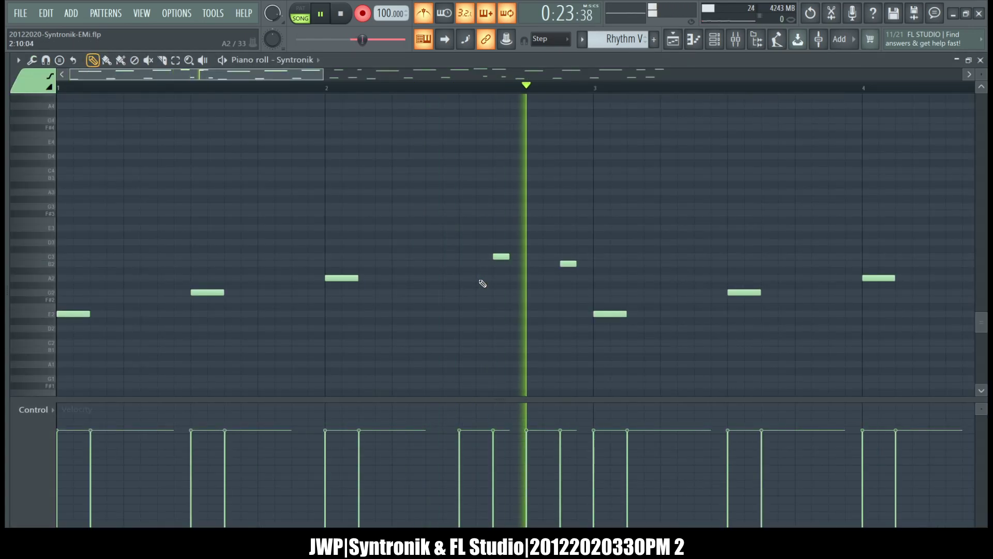
scroll(482, 283, "up", 6)
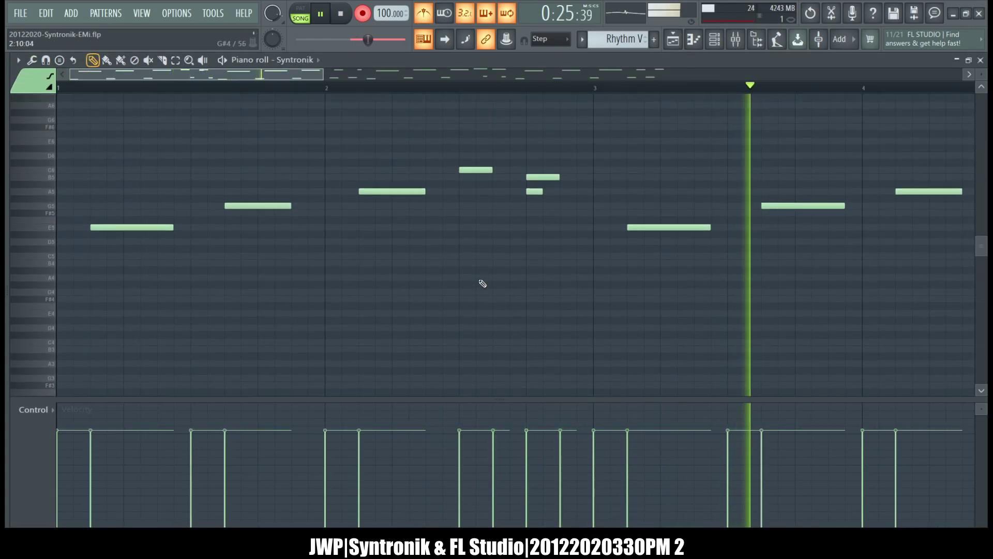
scroll(482, 284, "down", 3)
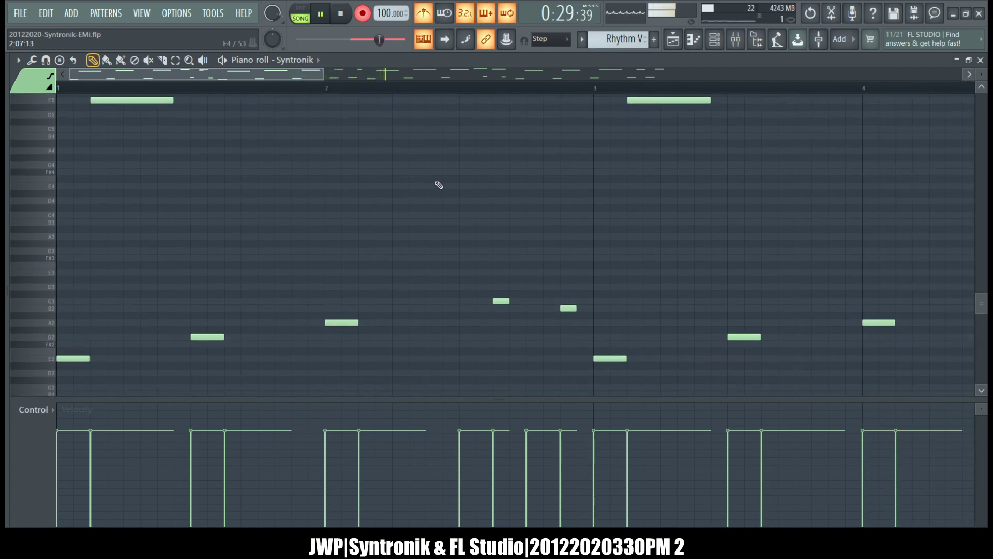
scroll(286, 193, "up", 2)
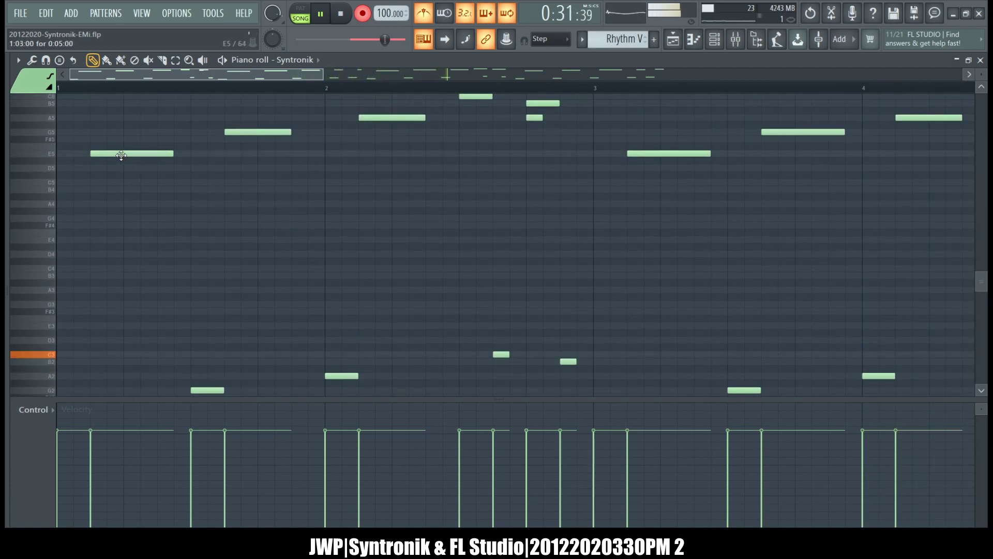
right_click(262, 263, "ctrl")
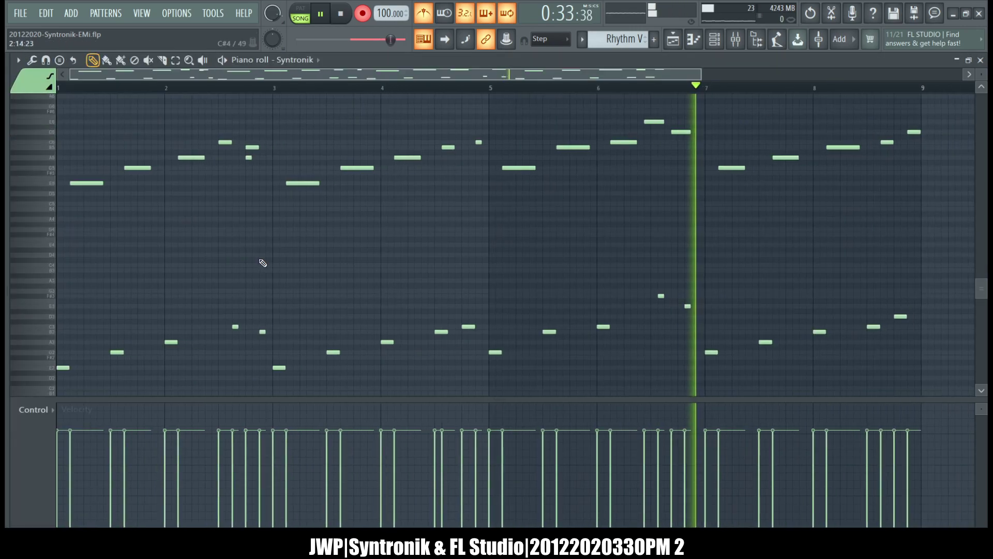
left_click_drag(577, 256, 57, 104)
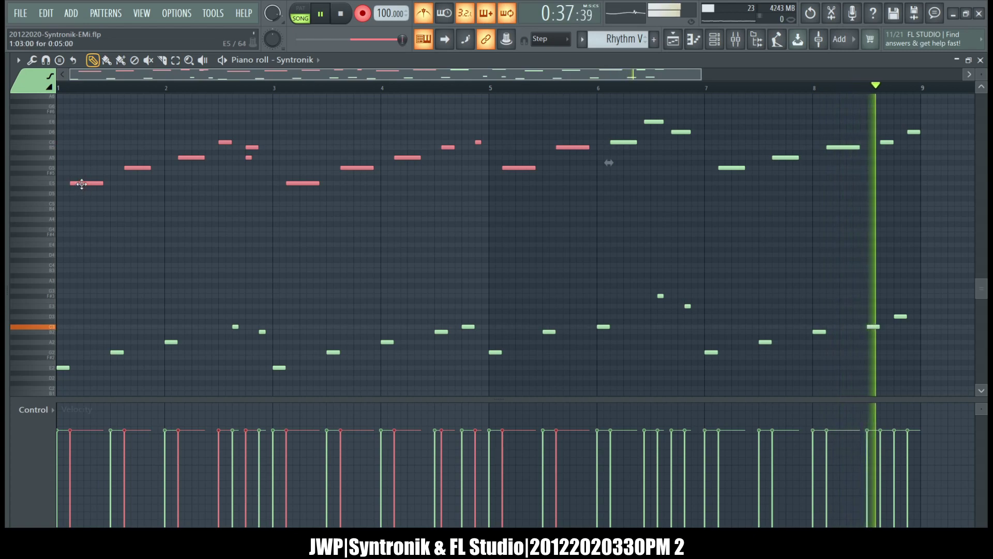
left_click_drag(84, 183, 76, 183)
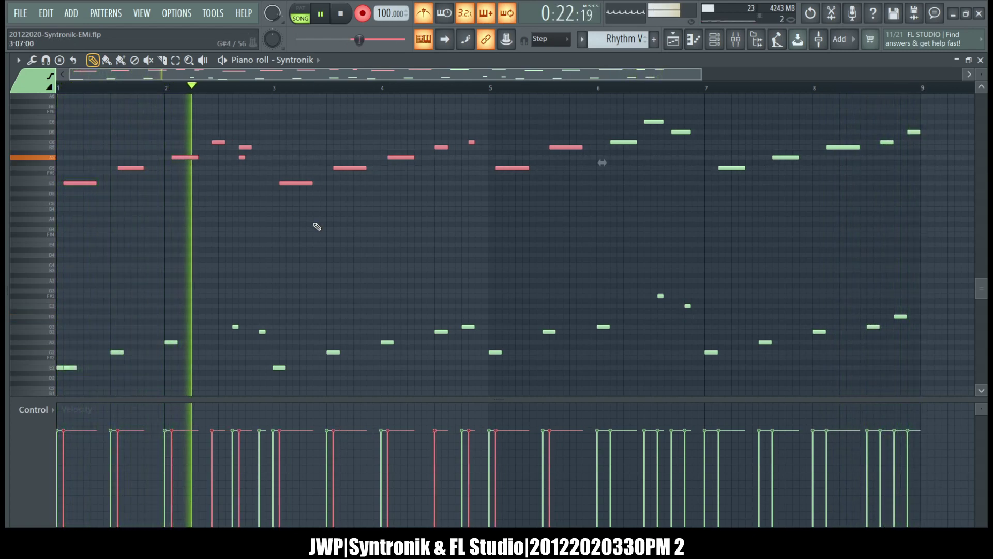
- Shift the upper notes at the end of bar 2 one step later and delete the extra short A5 note there
scroll(156, 196, "up", 4)
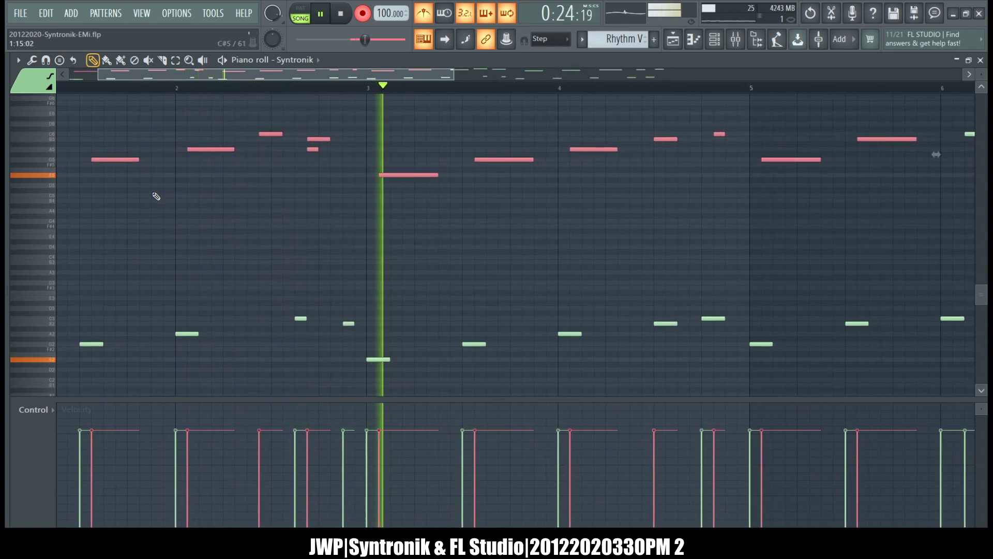
left_click_drag(291, 275, 367, 345)
left_click_drag(271, 107, 364, 167)
key("shift+Right")
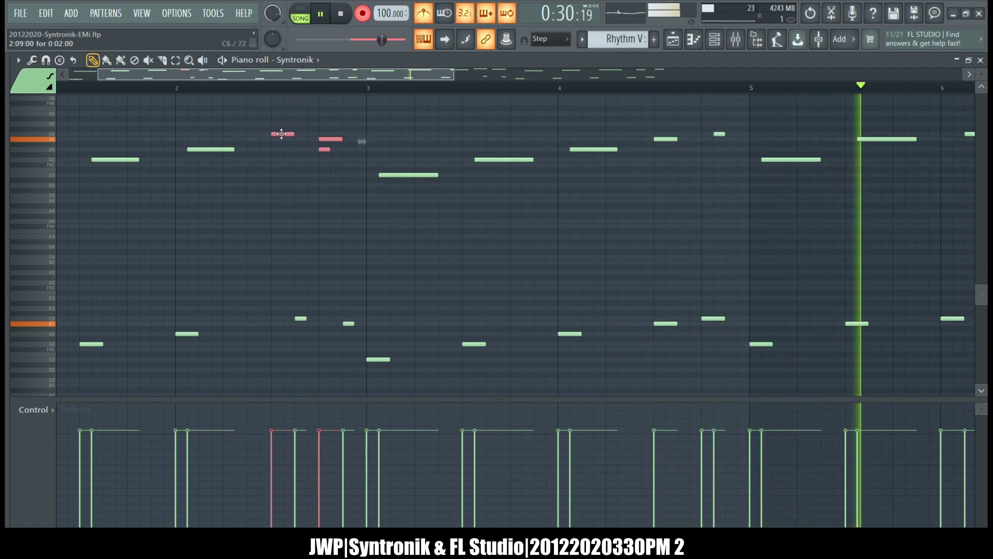
key("ctrl+d")
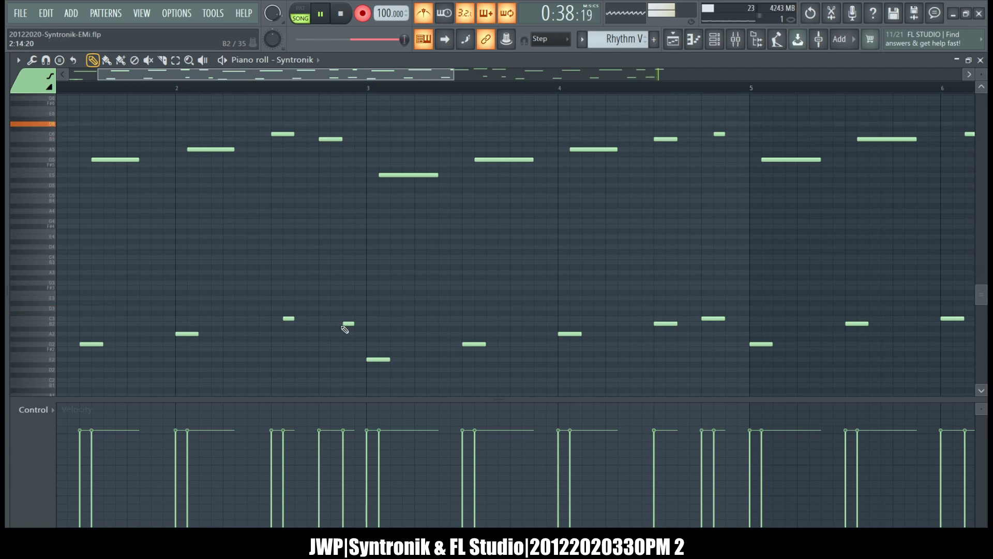
- Set the low C3 and B2 notes of bar 2 one step later and lengthen the G5, C6 and B5 notes above by one step
left_click_drag(345, 323, 334, 322)
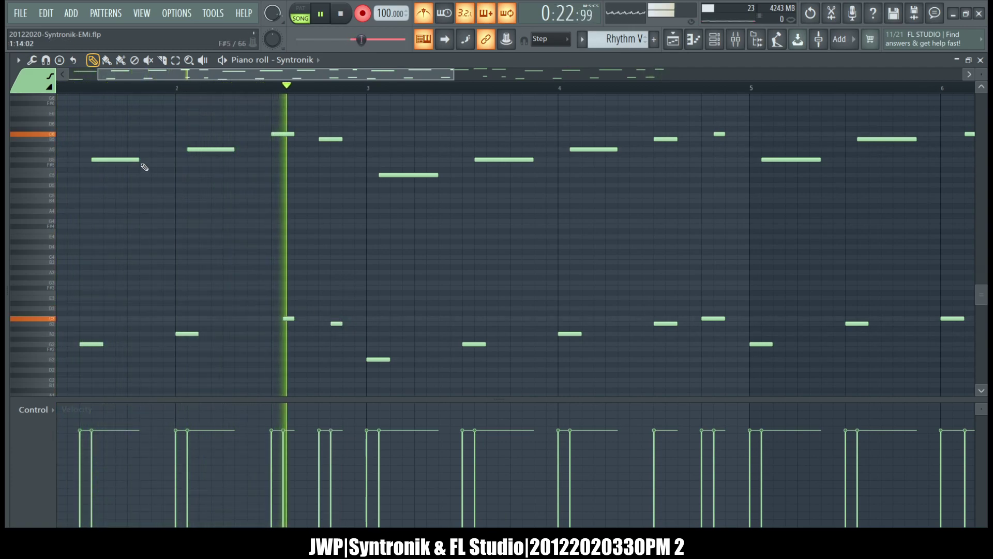
left_click_drag(134, 158, 150, 161)
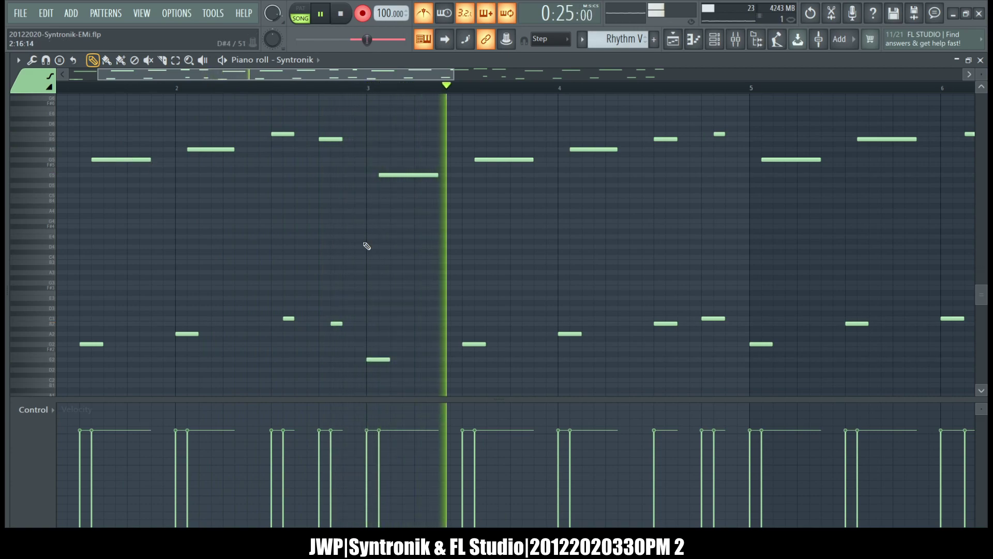
left_click_drag(260, 307, 366, 347)
left_click_drag(288, 318, 301, 318)
mouse_move(352, 166)
left_mouse_down()
mouse_move(310, 128)
mouse_move(350, 148)
left_mouse_up()
left_click_drag(293, 134, 305, 134)
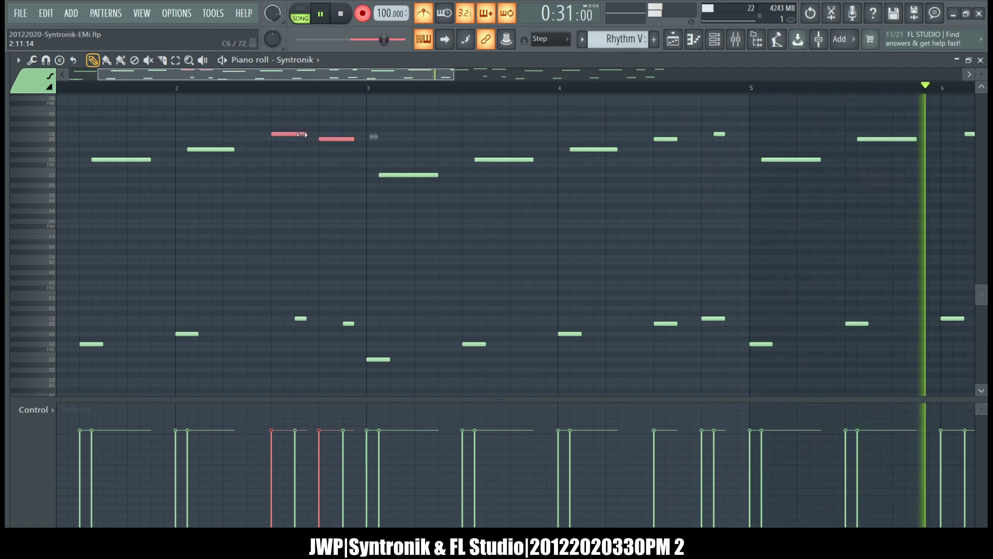
- Shorten the low E2 note at the start of bar 1 by one step and move bar 4's last B5 and C6 notes later
scroll(355, 126, "left", 2)
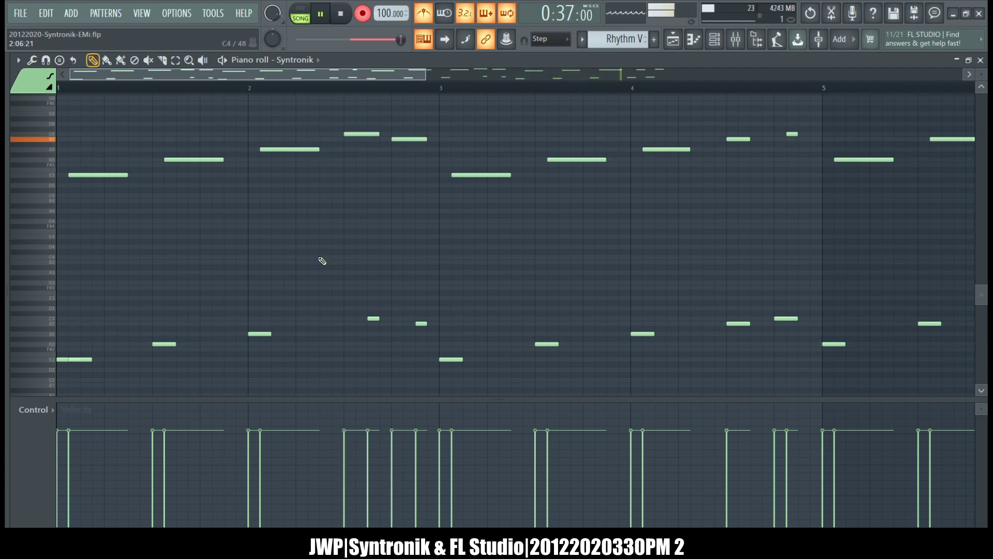
left_click_drag(91, 359, 80, 359)
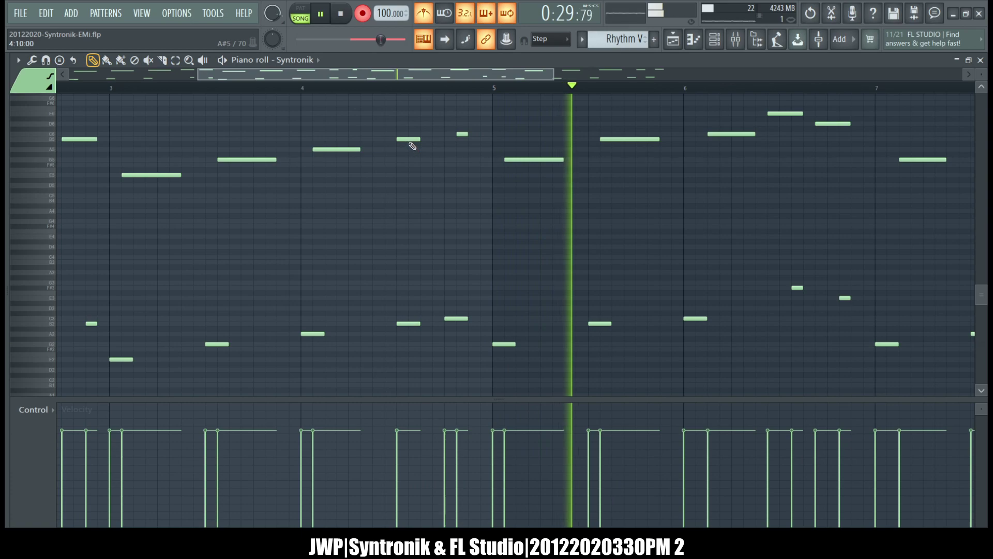
left_click_drag(406, 139, 469, 133)
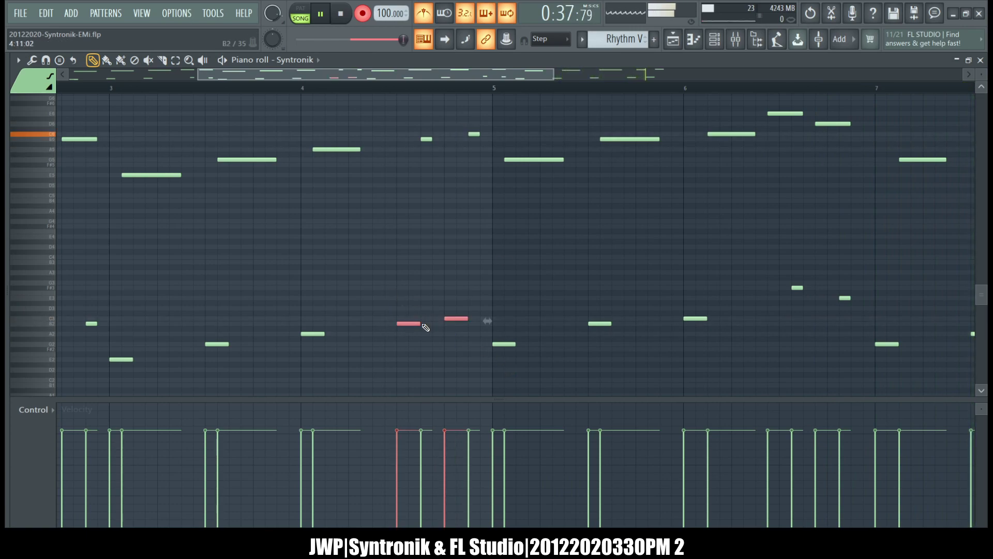
- Move the upper C6 note at the start of bar 6 one step earlier
scroll(443, 244, "right", 3)
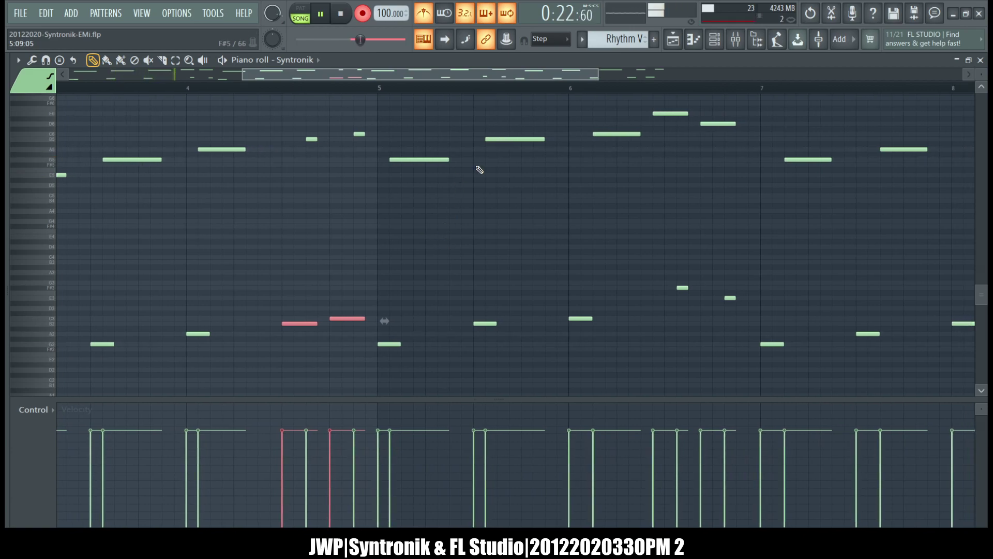
scroll(466, 174, "right", 5)
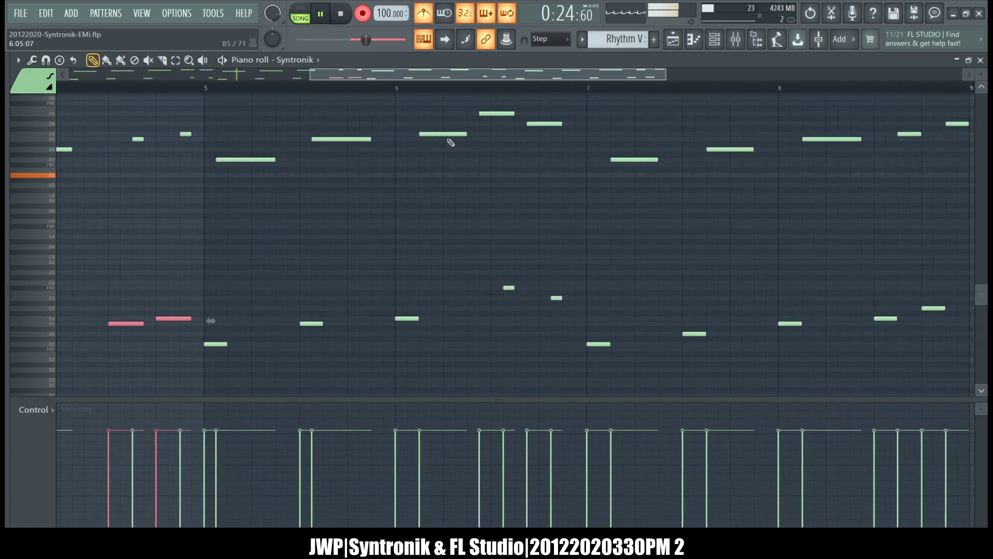
left_click_drag(451, 134, 440, 134)
left_click_drag(432, 135, 444, 135)
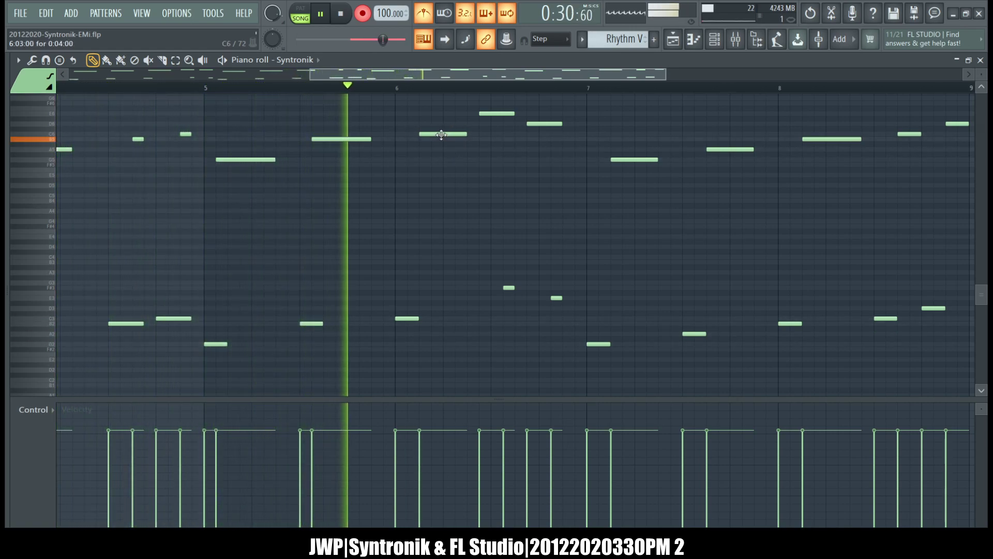
left_click_drag(440, 134, 469, 135)
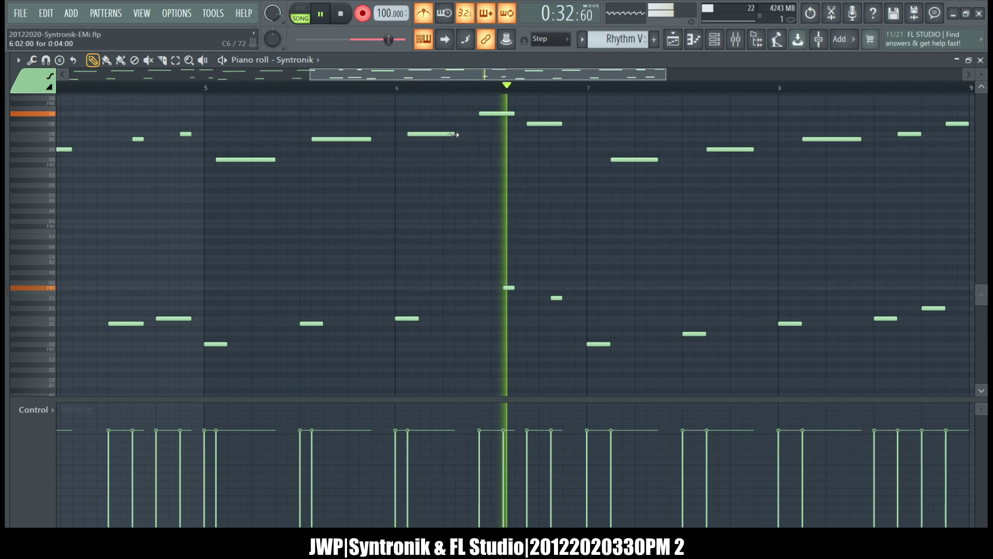
- Move bar 4's last upper B5 and C6 notes one step earlier and lengthen both by one step
scroll(268, 145, "left", 10)
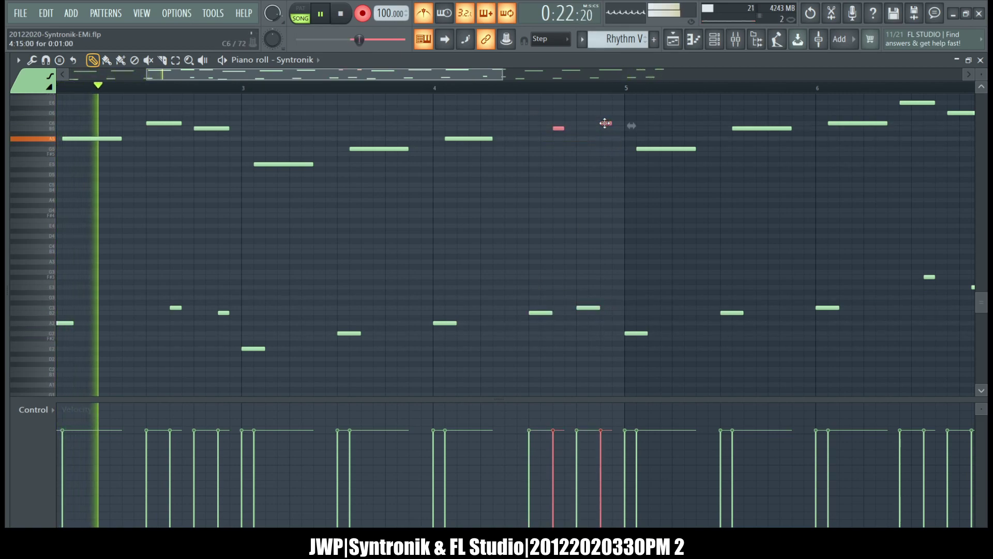
key("shift+Left")
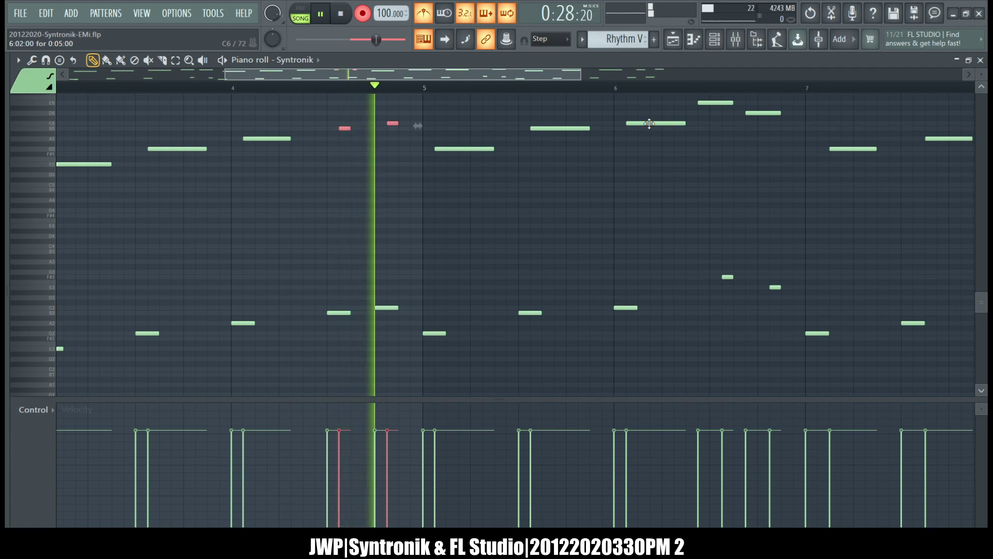
left_click(491, 199, "ctrl")
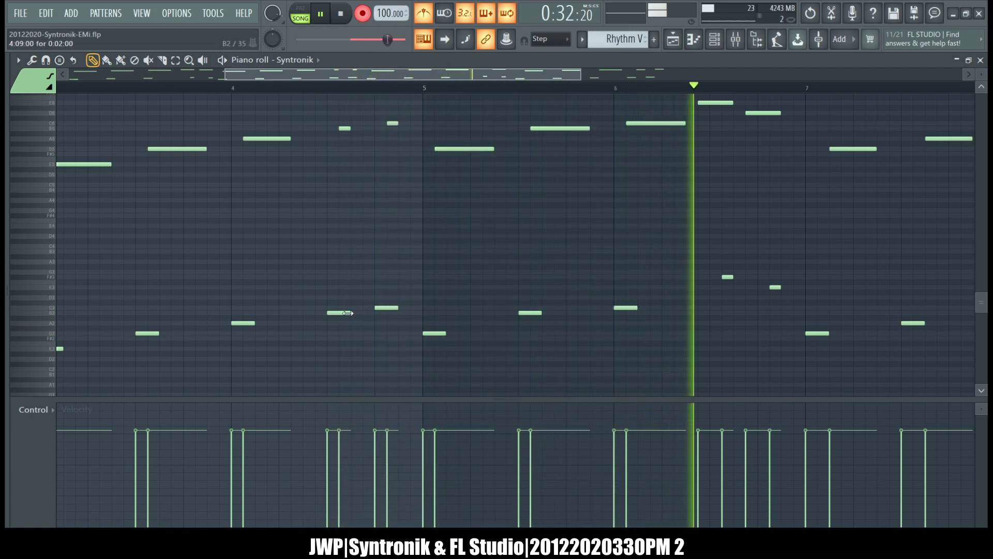
left_click_drag(348, 126, 404, 125)
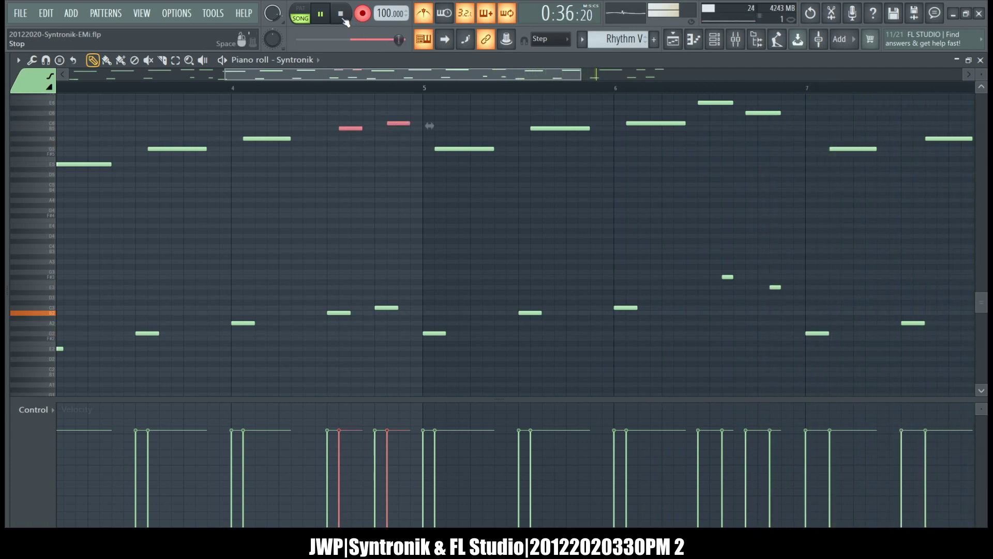
- Open the Syntronik channel's instrument to check the filter and envelope controls of the Wah Saw Lead Warm preset, then close it
left_click(716, 41)
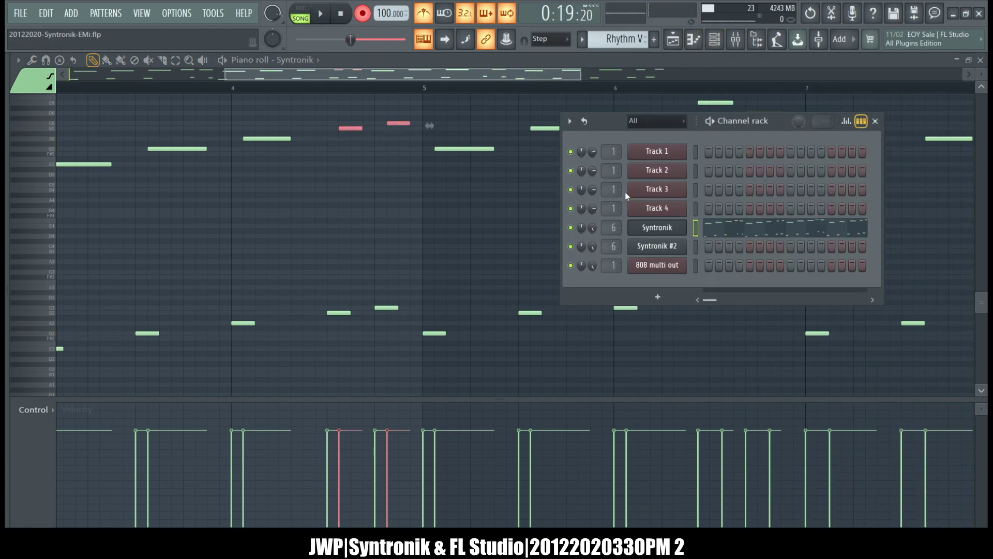
left_click(658, 228)
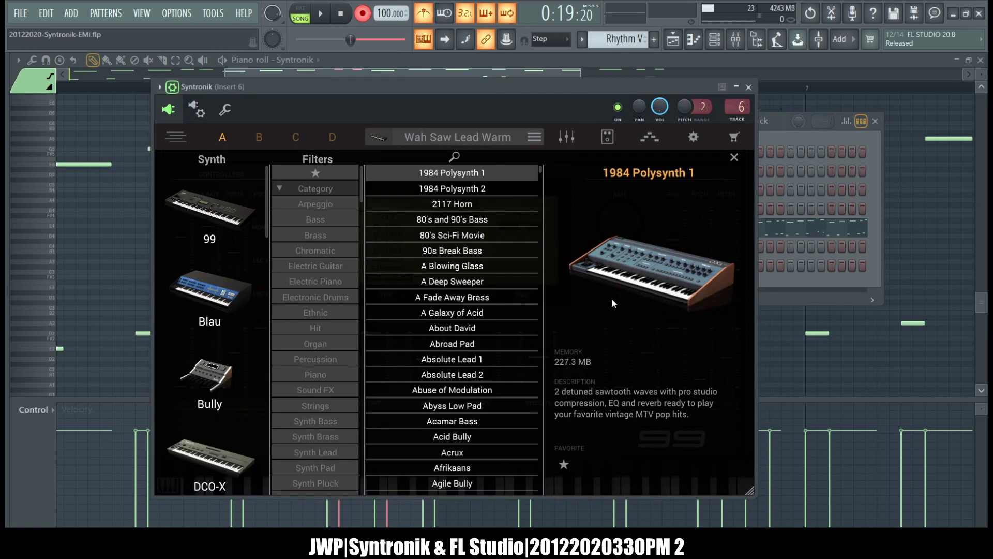
left_click(372, 137)
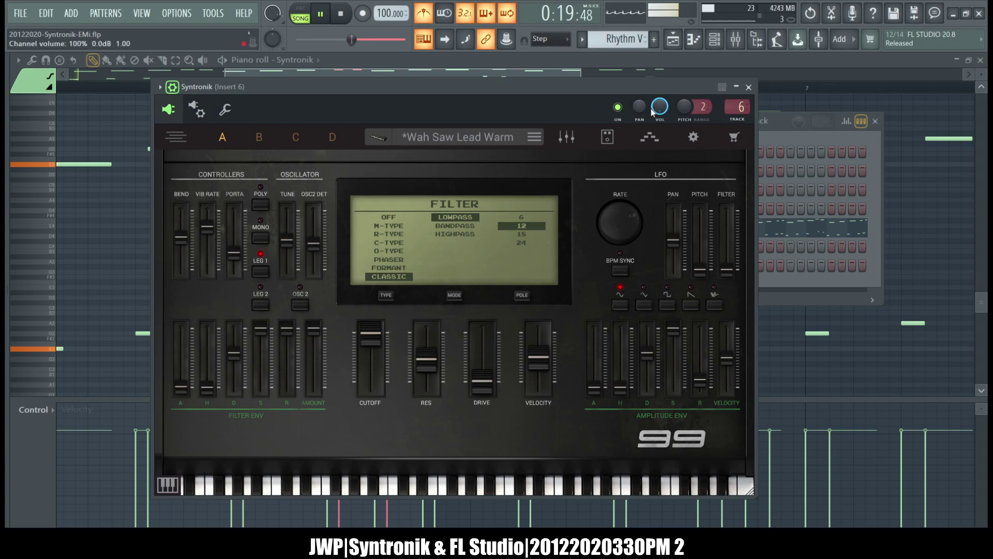
left_click(707, 58)
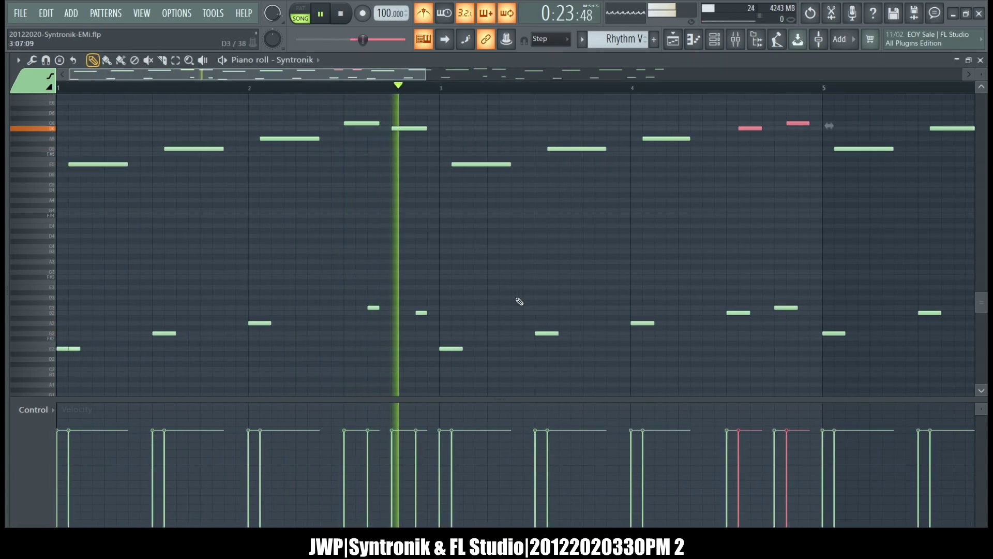
key("F6")
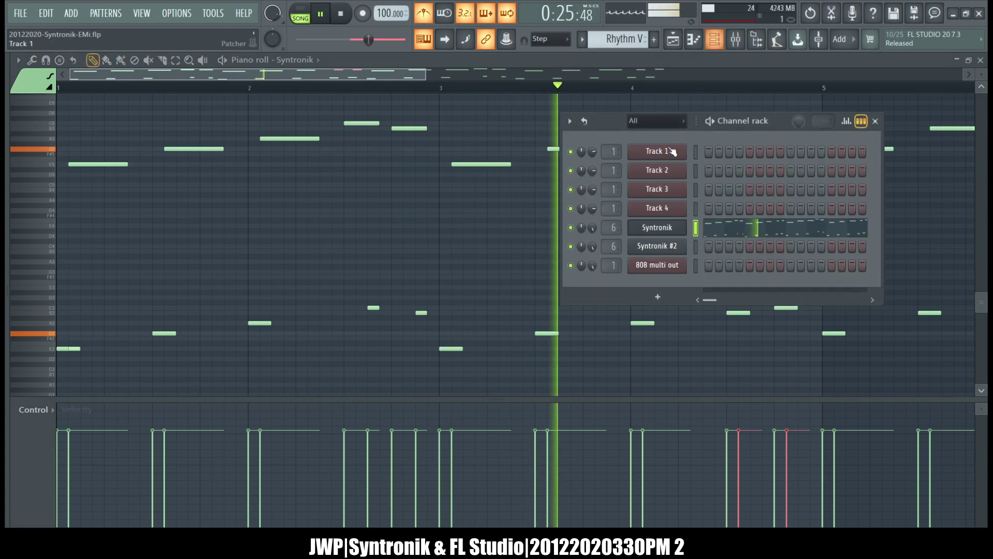
left_click(657, 228)
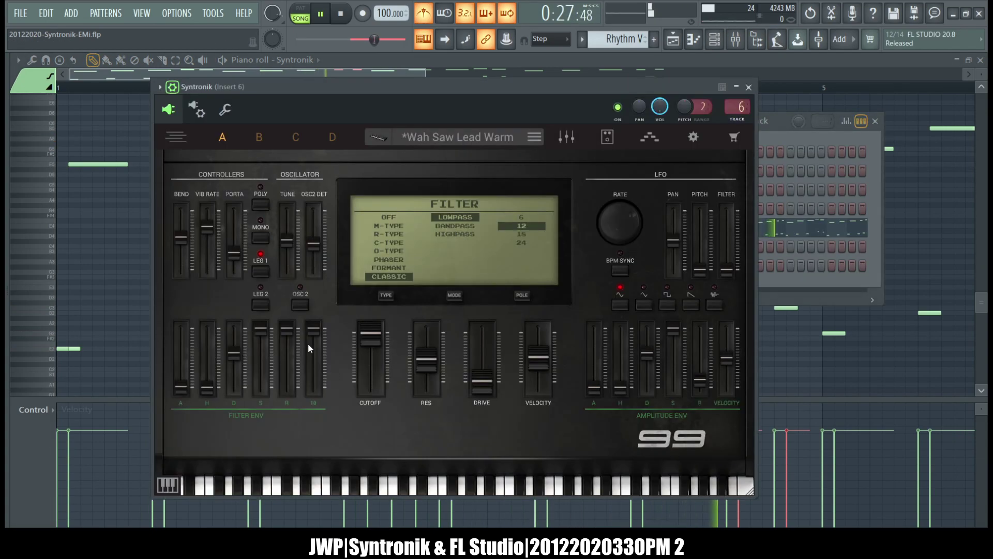
left_click(748, 87)
key("F6")
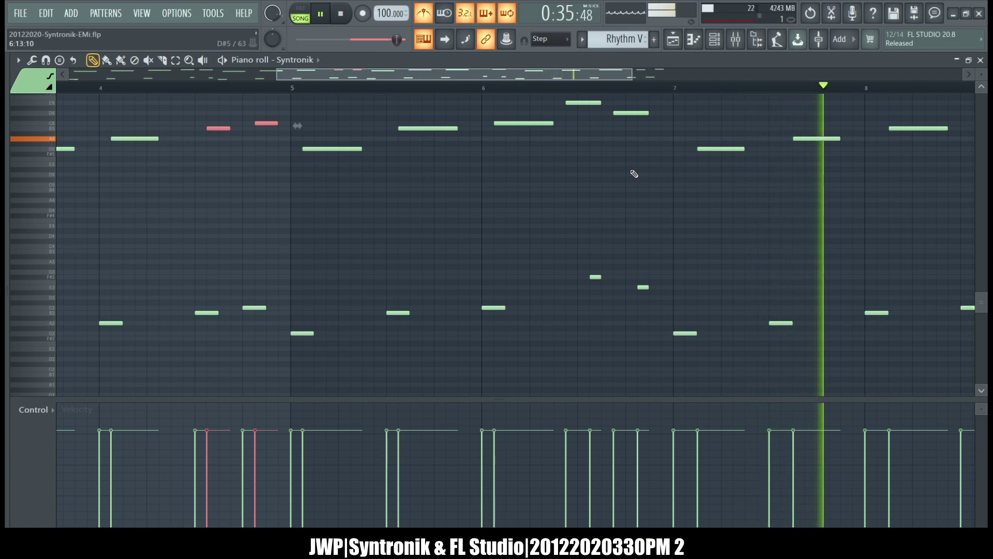
- Move the last four notes of bar 6 one step later and the long upper notes of bars 7 and 8 one step earlier
left_click_drag(575, 306, 487, 96)
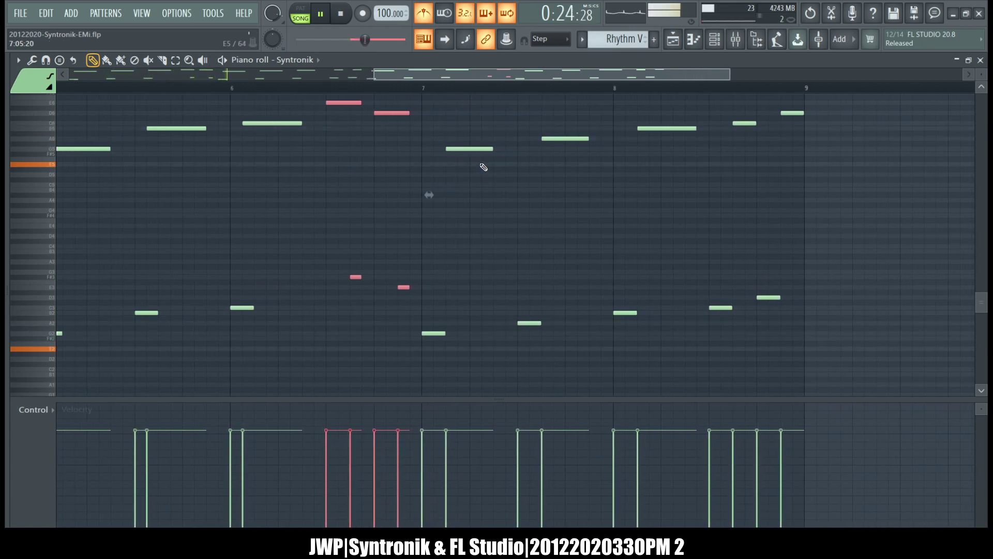
left_click_drag(460, 130, 619, 162)
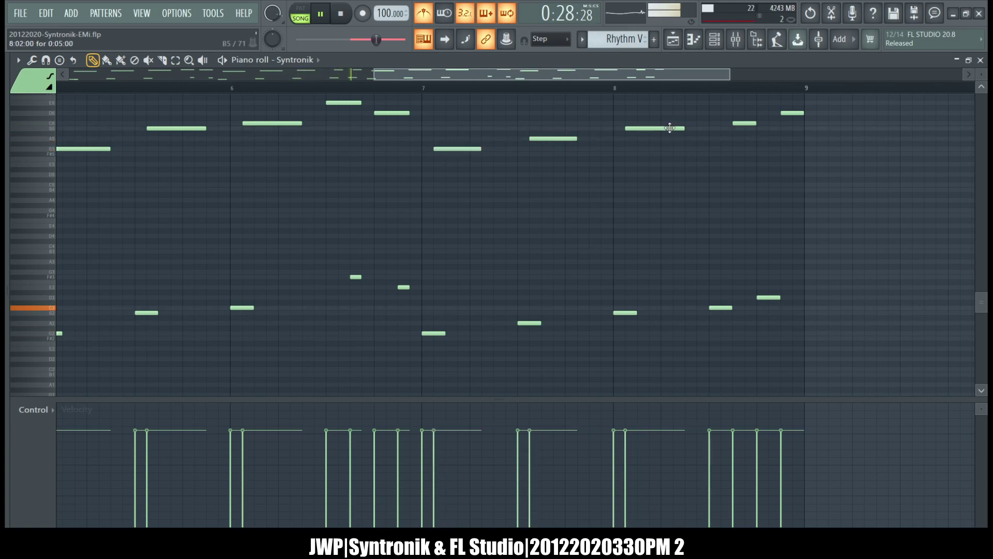
- Lengthen bar 7's upper G5 and A5 notes by one step and move bar 8's last C6 and D6 notes one step earlier
left_click_drag(540, 172, 493, 150)
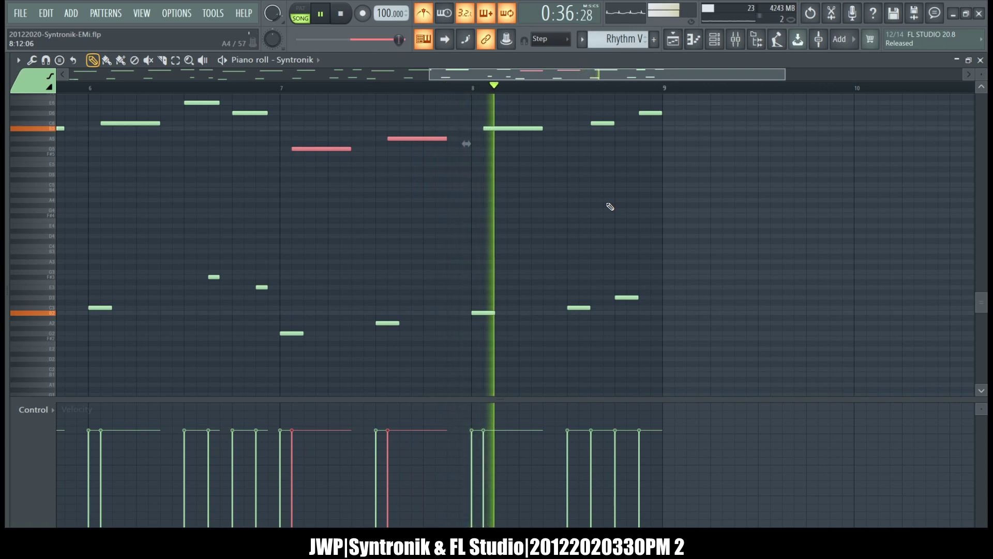
left_click_drag(668, 155, 610, 106)
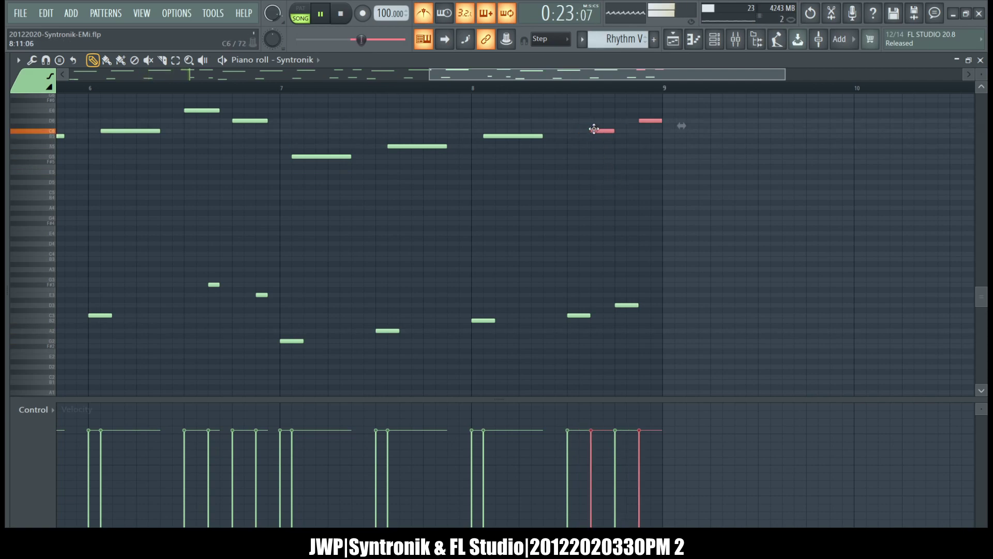
left_click_drag(662, 354, 581, 290)
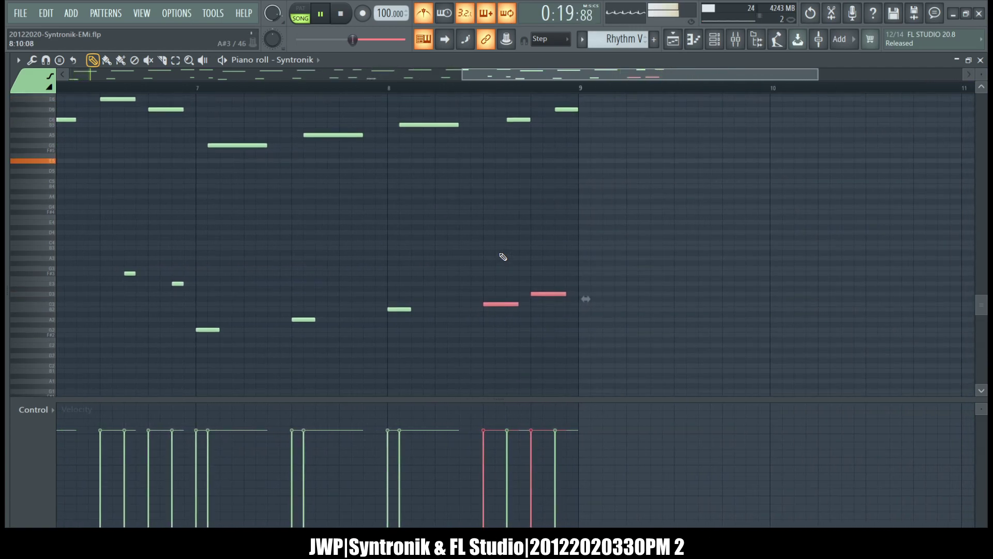
left_click_drag(594, 185, 513, 105)
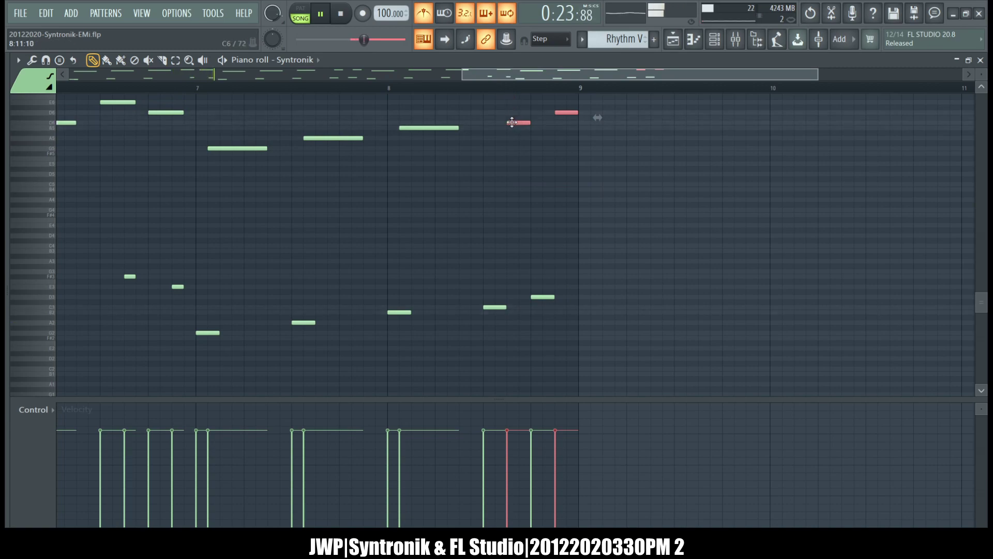
- Show the playlist and set the mixer volume of Insert 6 to about 29%
left_click(680, 45)
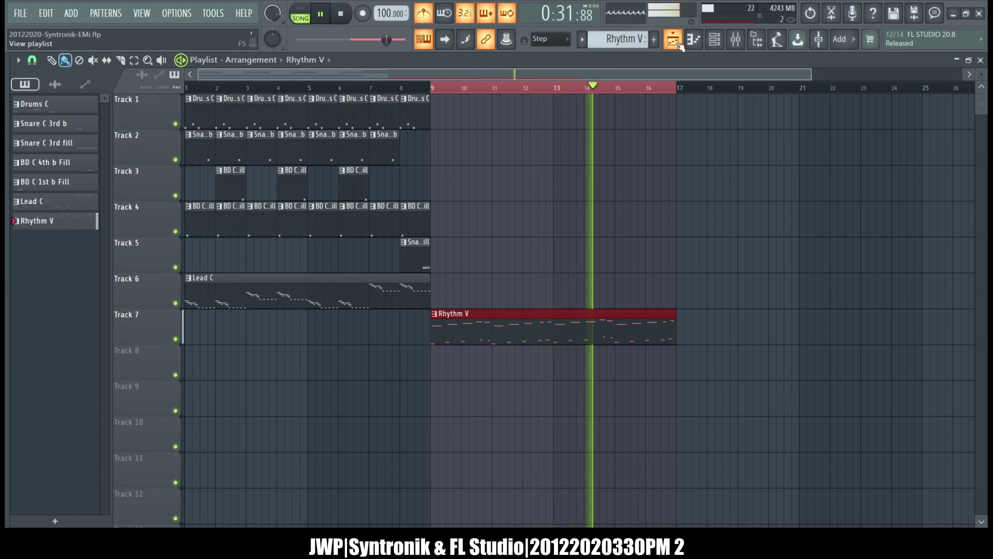
key("F9")
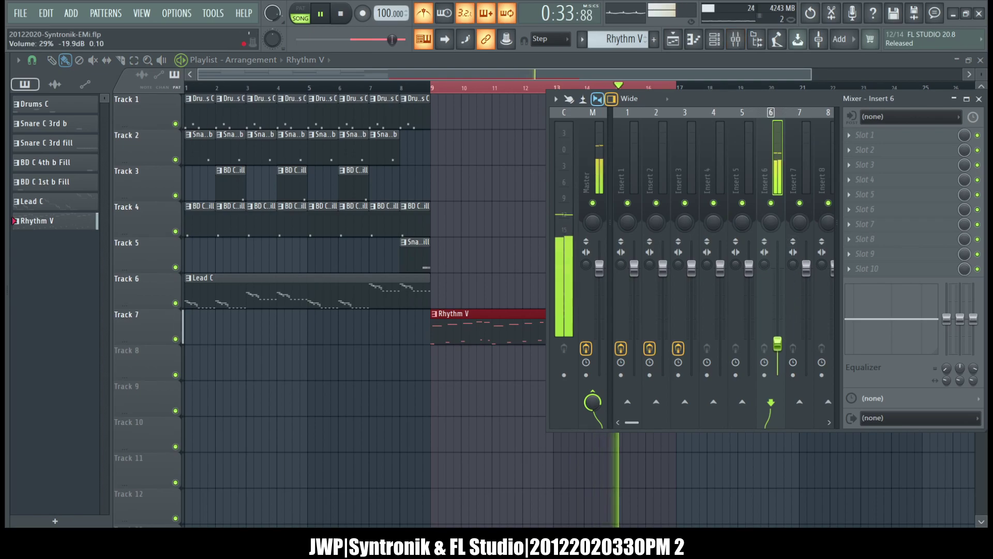
key("F9")
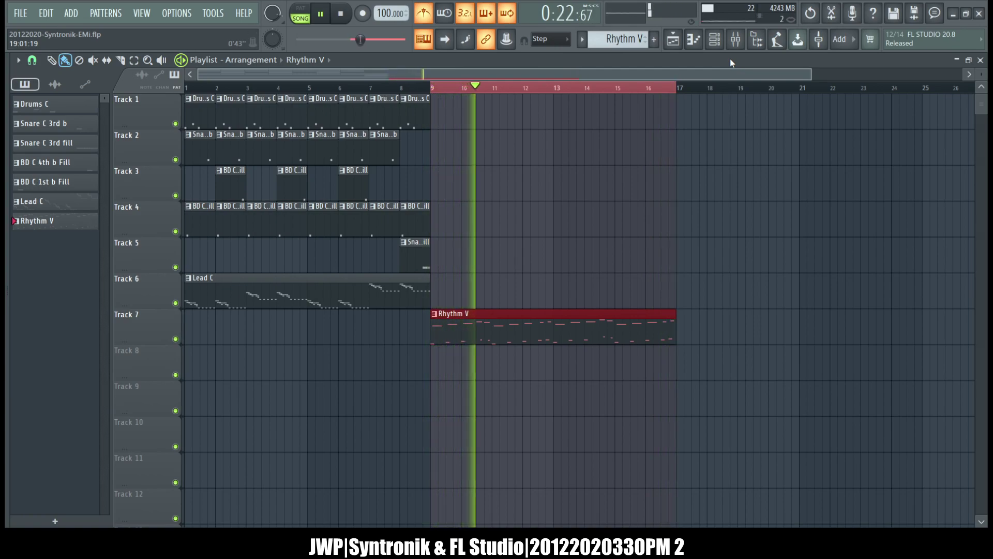
- Open the Rhythm V clip in the piano roll and cut all notes of bars 7 and 8
double_click(613, 340)
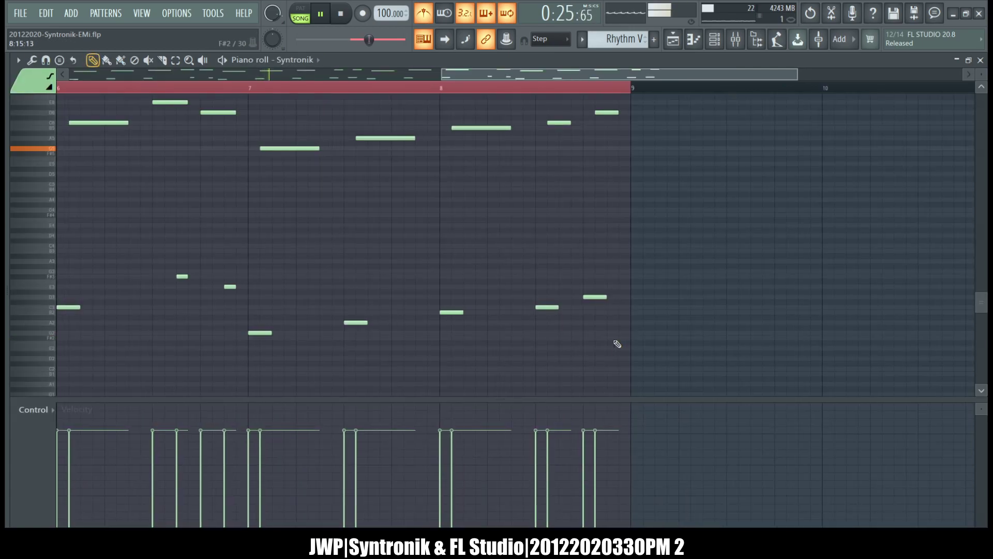
right_click(524, 239, "ctrl")
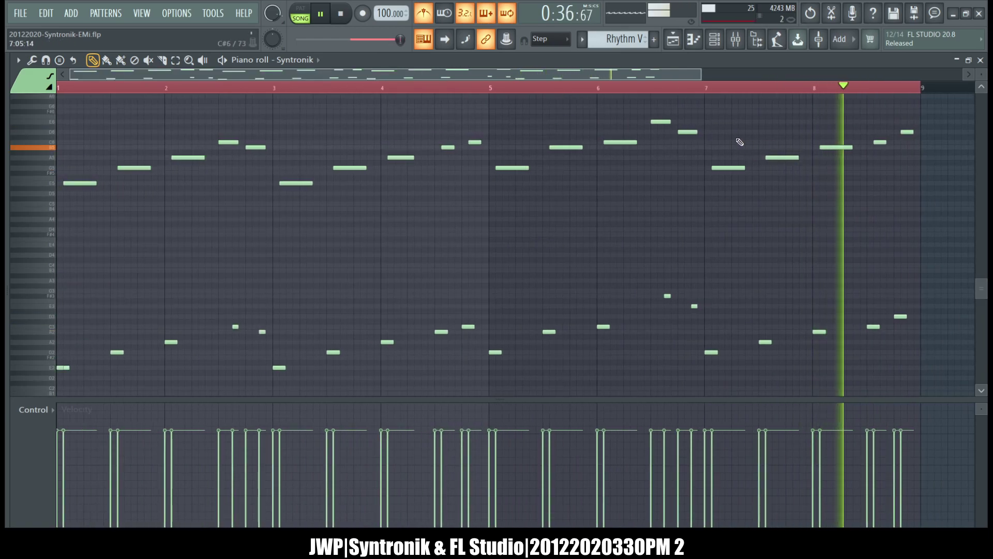
left_click_drag(721, 122, 768, 90)
left_click_drag(709, 131, 909, 372)
key("Delete")
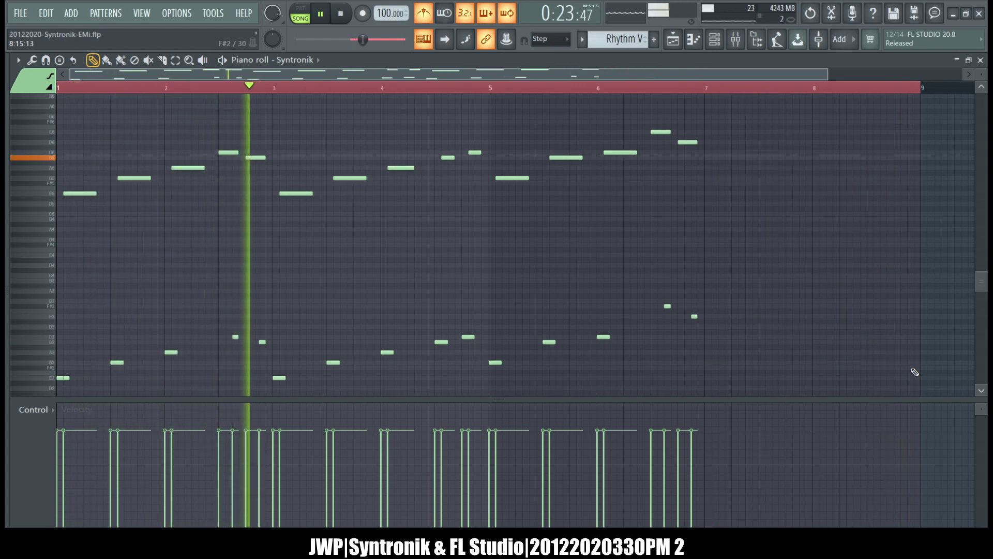
- Clone the Rhythm V pattern as Rhythm V Fill 1 and replace its notes with those cut from bars 7 and 8
scroll(621, 47, "up", 1)
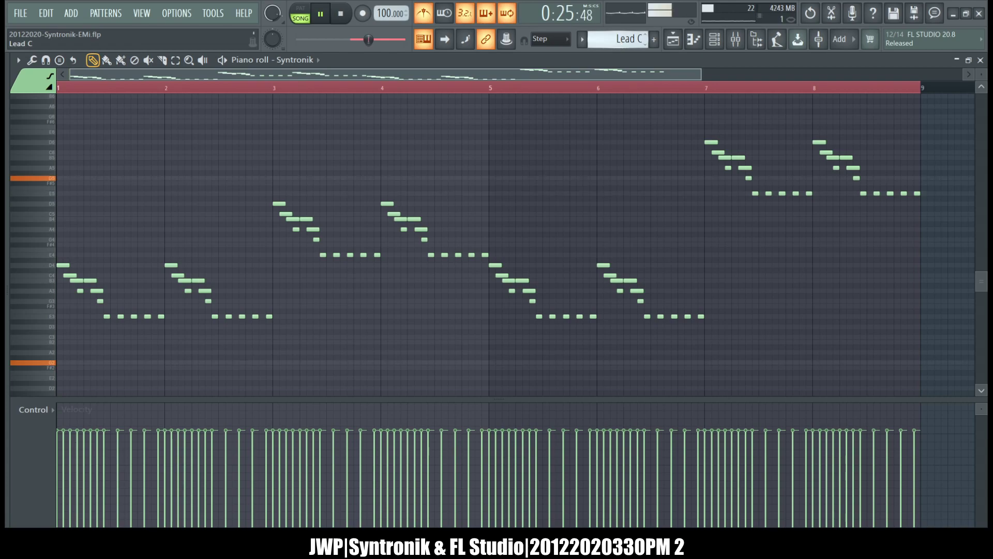
scroll(621, 39, "down", 1)
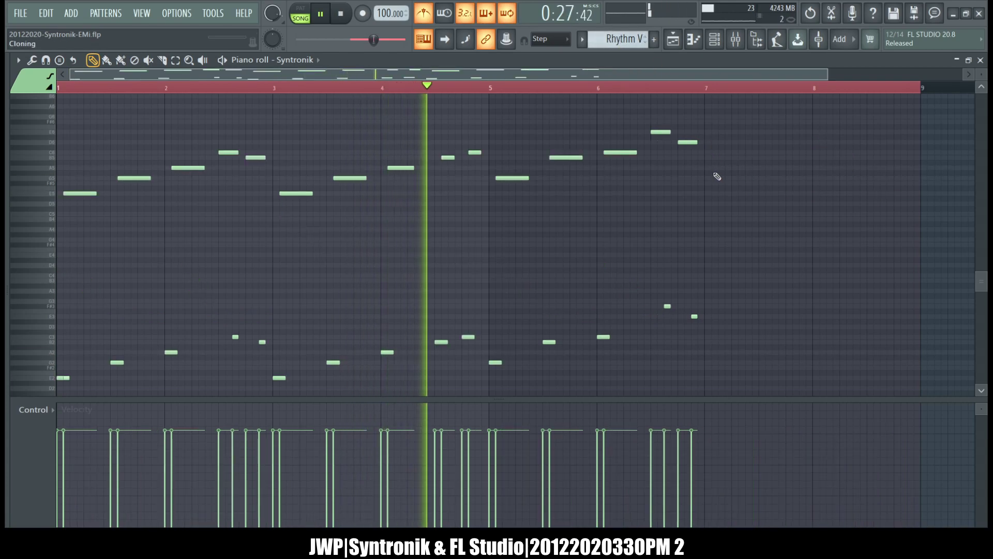
key("space")
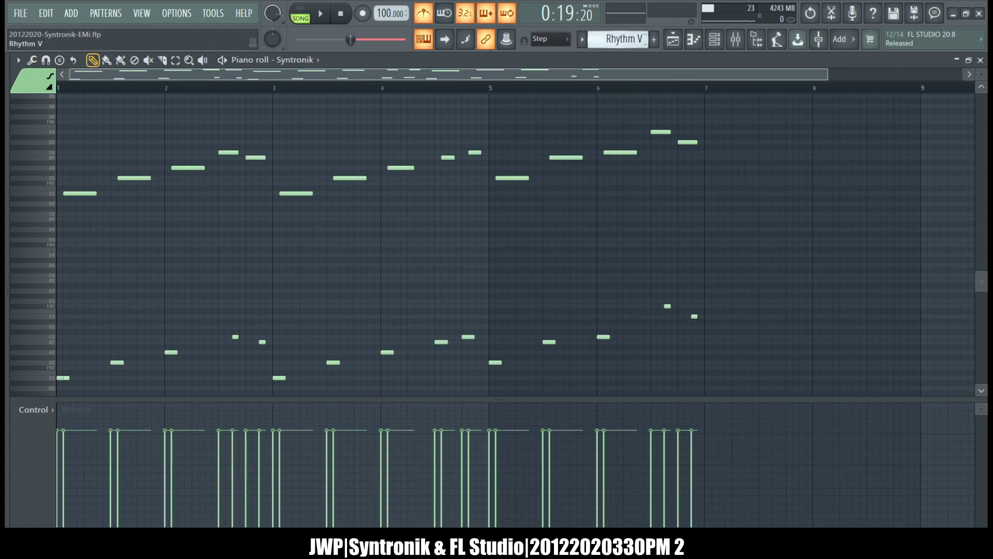
key("ctrl+a")
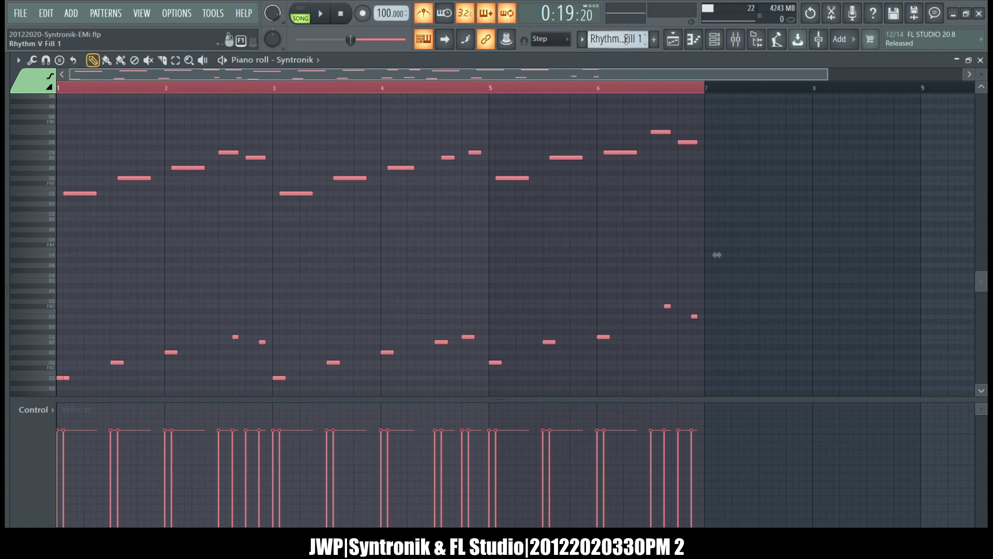
key("Delete")
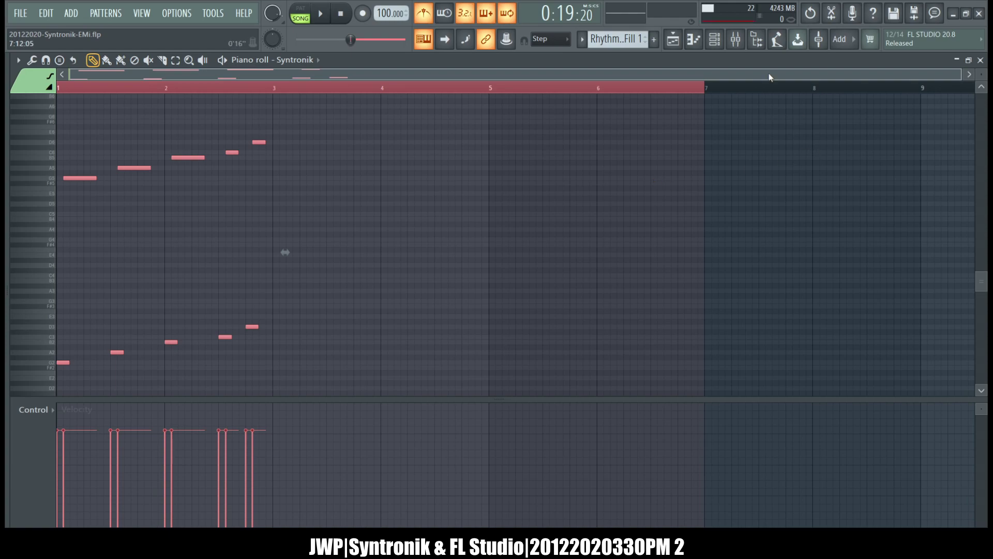
- Return to Rhythm V and copy the notes of bars 3 and 4, leaving out the low note that starts bar 3
scroll(634, 39, "up", 3)
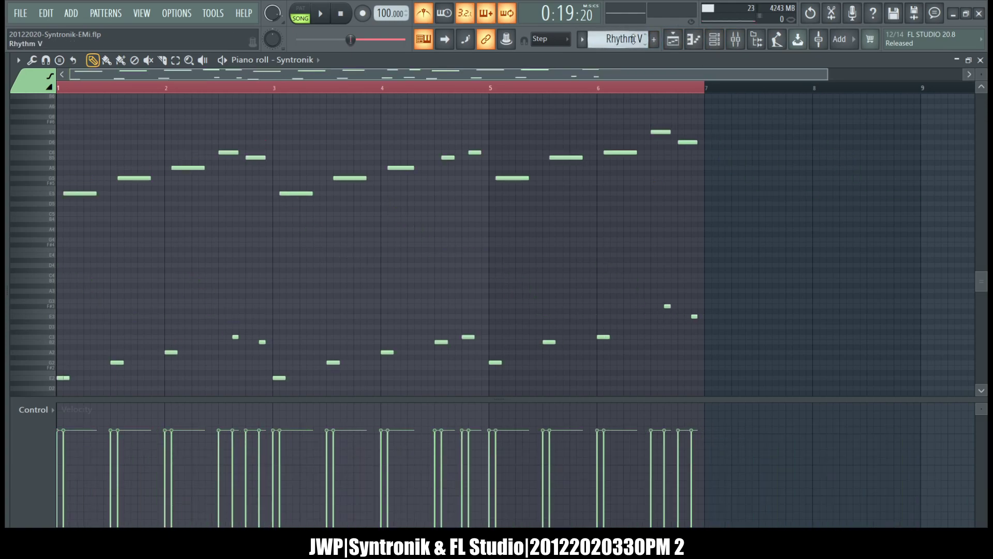
left_click_drag(273, 134, 485, 382)
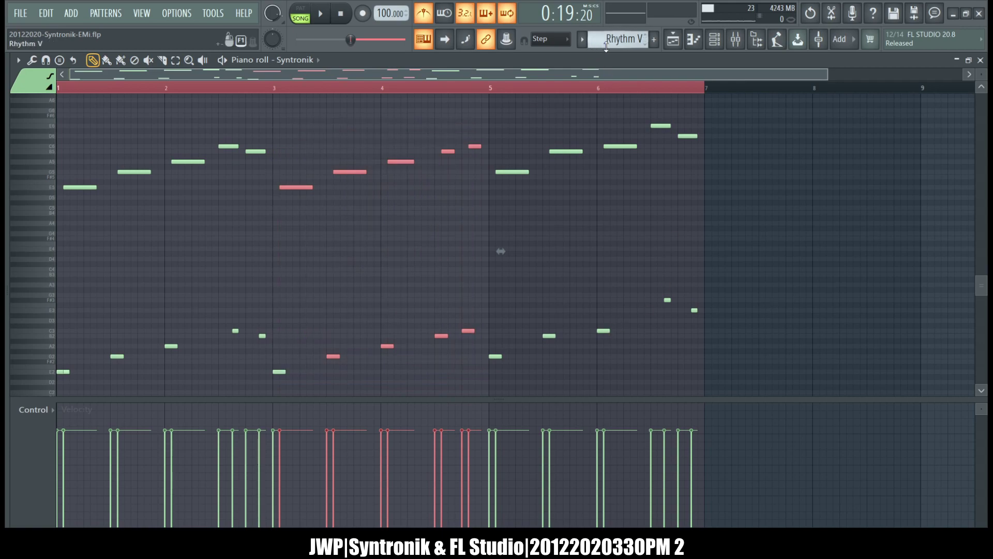
scroll(605, 45, "down", 3)
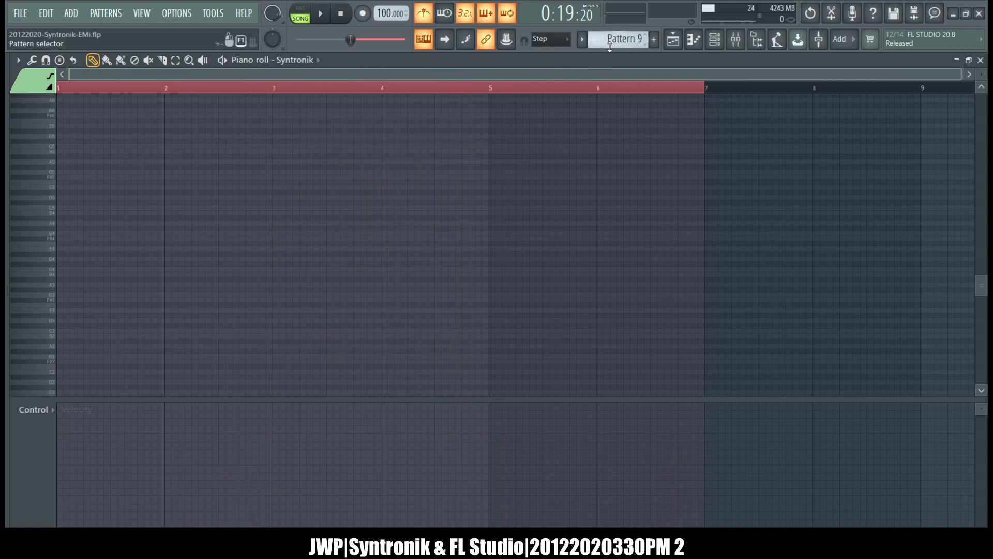
scroll(610, 47, "up", 2)
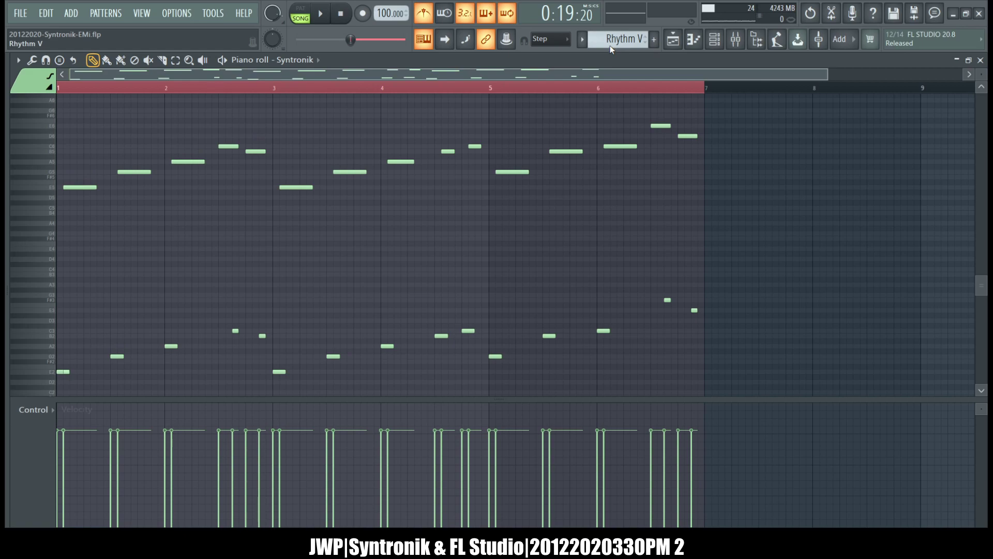
- Clone Rhythm V Fill 1 as Rhythm V Fill and replace its notes with those copied from bars 3 and 4
scroll(610, 41, "down", 1)
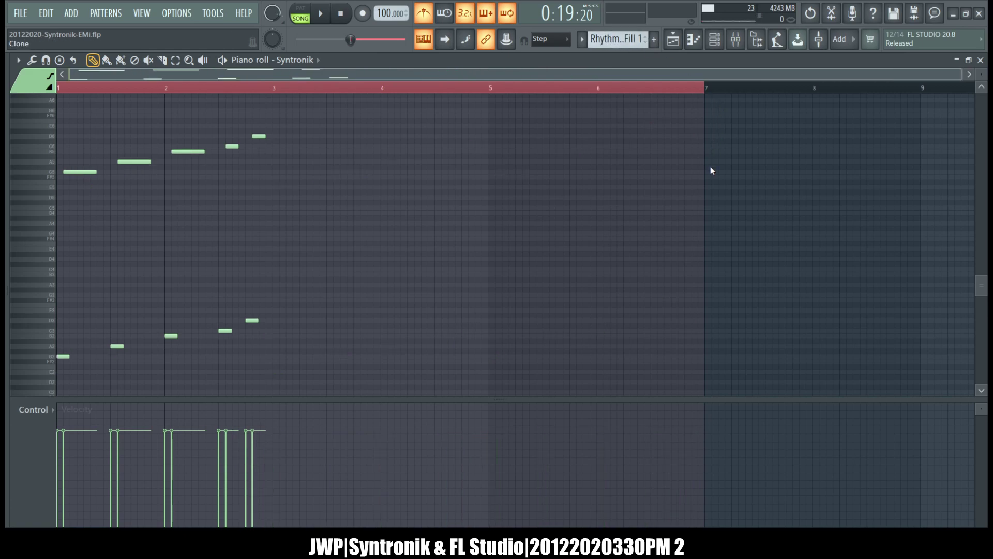
key("ctrl+shift+c")
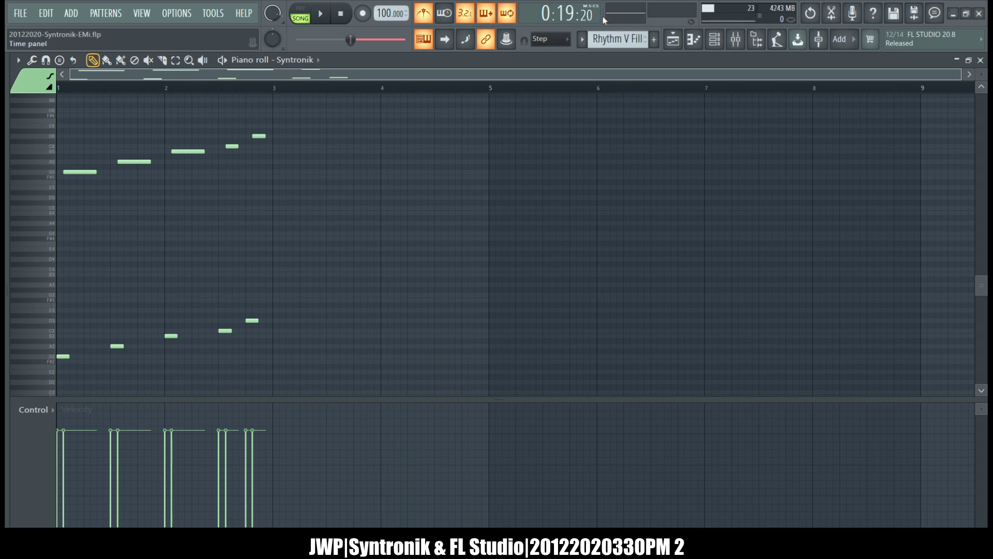
key("KP_Add")
key("KP_Add")
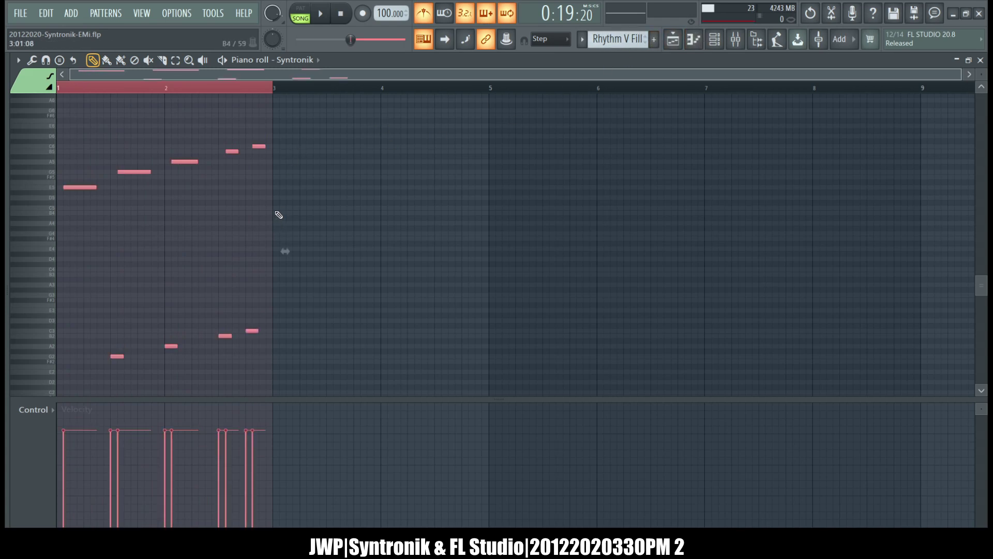
- Lower the last high note and last low note at the end of bar 2 by three semitones in Rhythm V Fill
scroll(276, 215, "down", 1)
left_click_drag(254, 127, 273, 415, "ctrl")
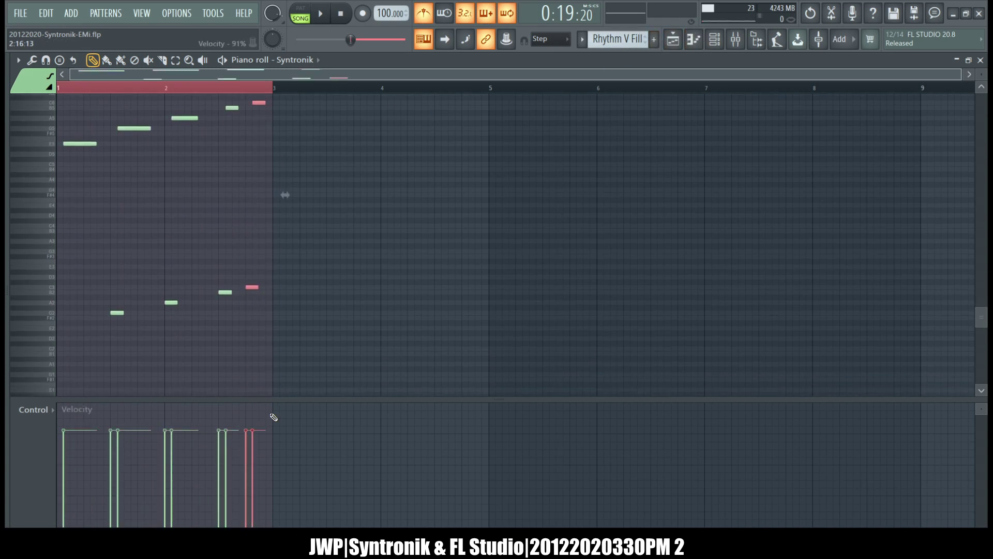
scroll(292, 295, "up", 2)
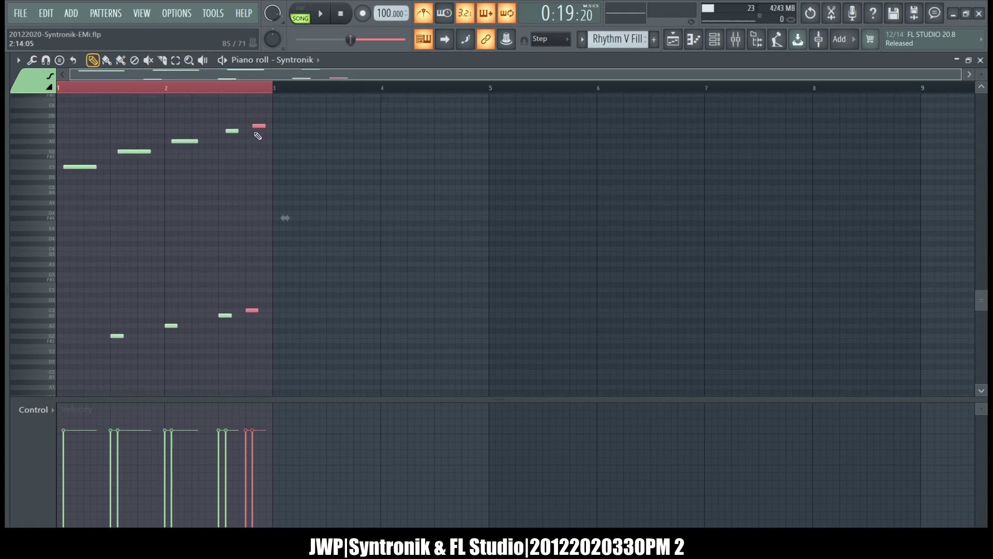
mouse_move(257, 126)
left_mouse_down()
mouse_move(260, 149)
mouse_move(263, 141)
left_mouse_up()
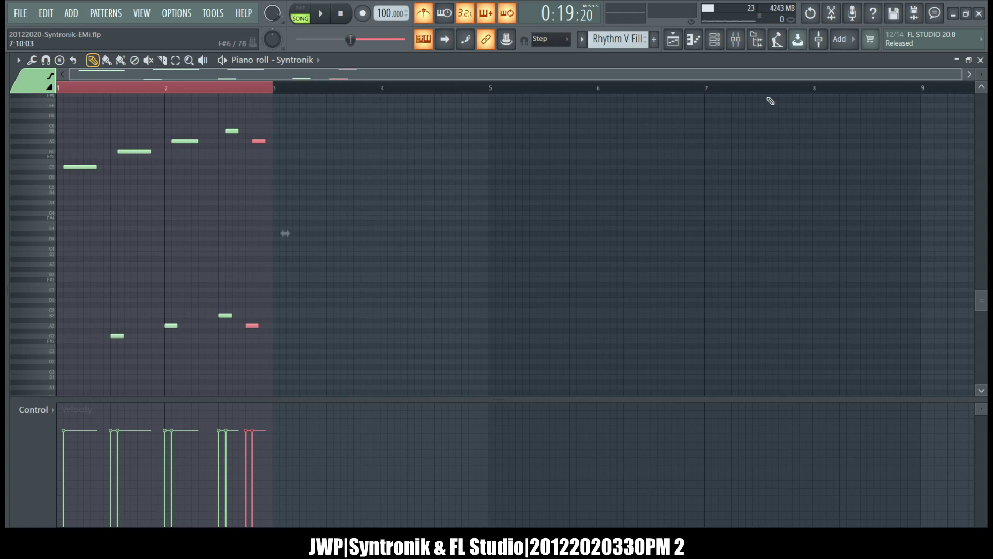
- In the playlist, shorten the Rhythm V clip to end at bar 15 and place Rhythm V Fill 1 there on Track 8
key("F5")
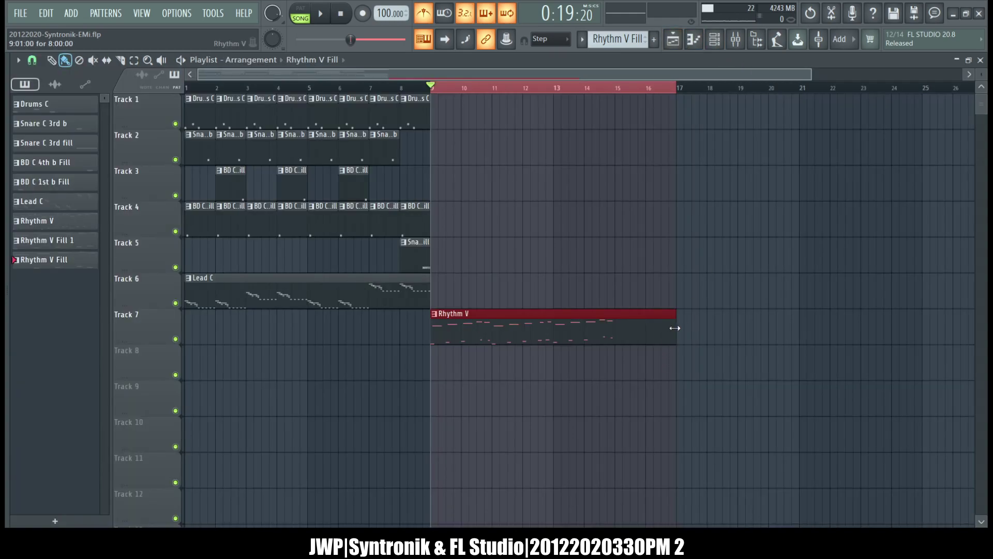
left_click_drag(675, 327, 614, 331)
left_click(78, 241)
left_click_drag(629, 373, 634, 357)
- Place another Rhythm V on Track 7 at bar 17, and Rhythm V Fill, renamed Rhythm V Fill 2, on Track 8 at bar 23
left_click(603, 341)
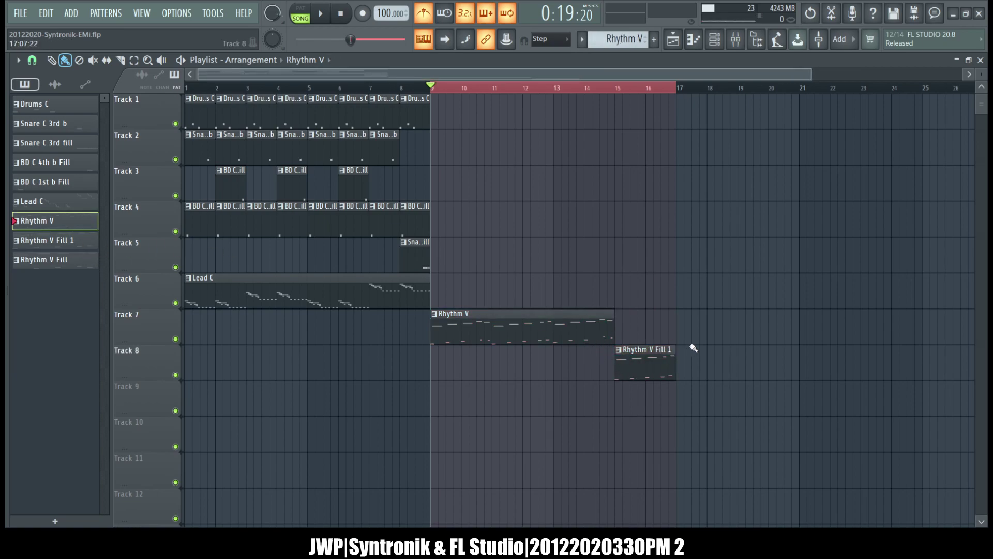
left_click(682, 340)
left_click(76, 261)
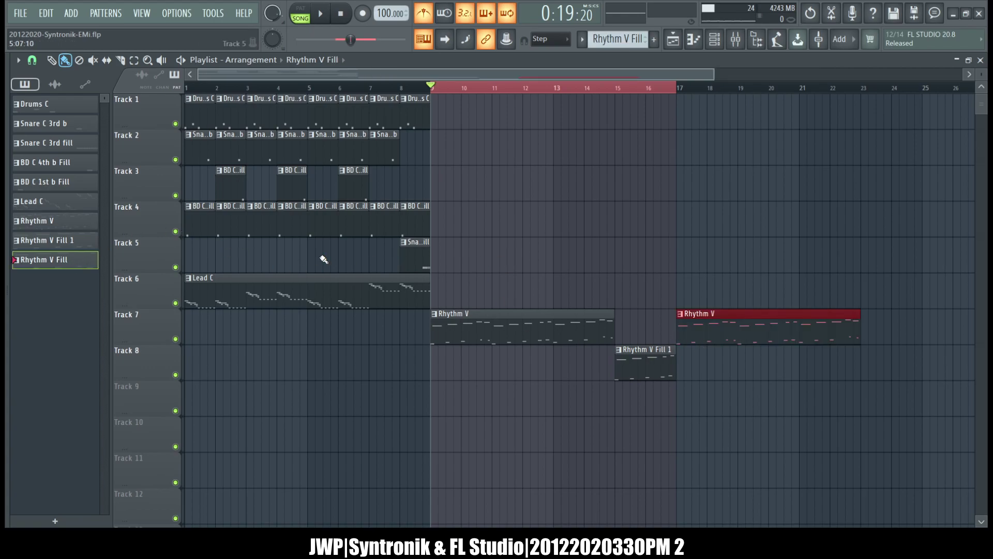
type("2")
key("Return")
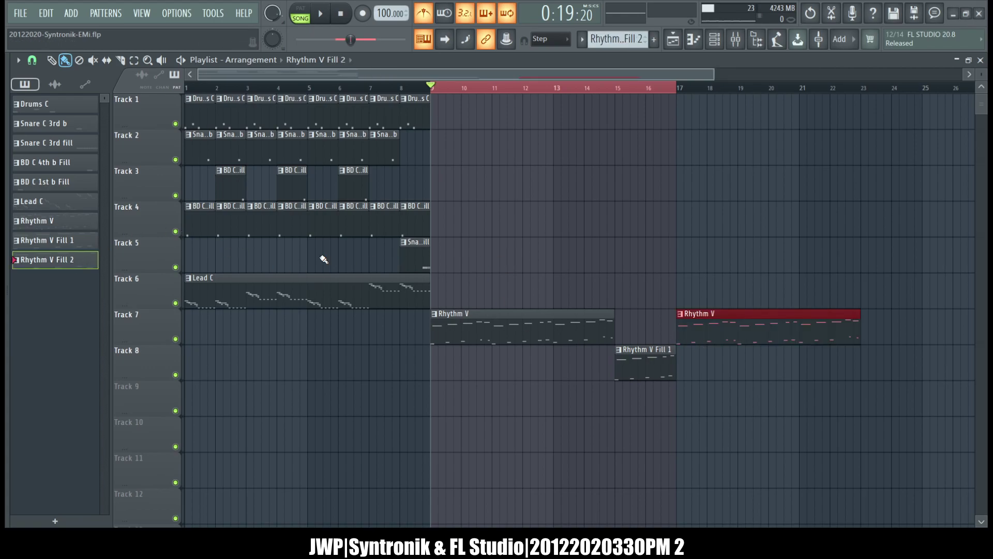
left_click(867, 367)
- Fill bars 9 to 24 with Drums C clips on Track 1 and Snare C 3rd b clips on Track 2
left_click(194, 101)
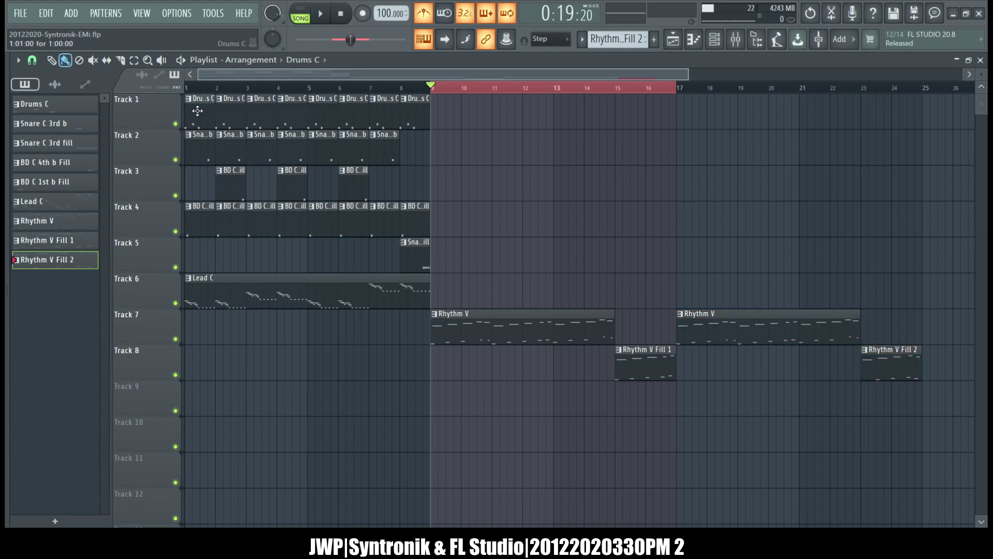
left_click_drag(439, 123, 905, 155)
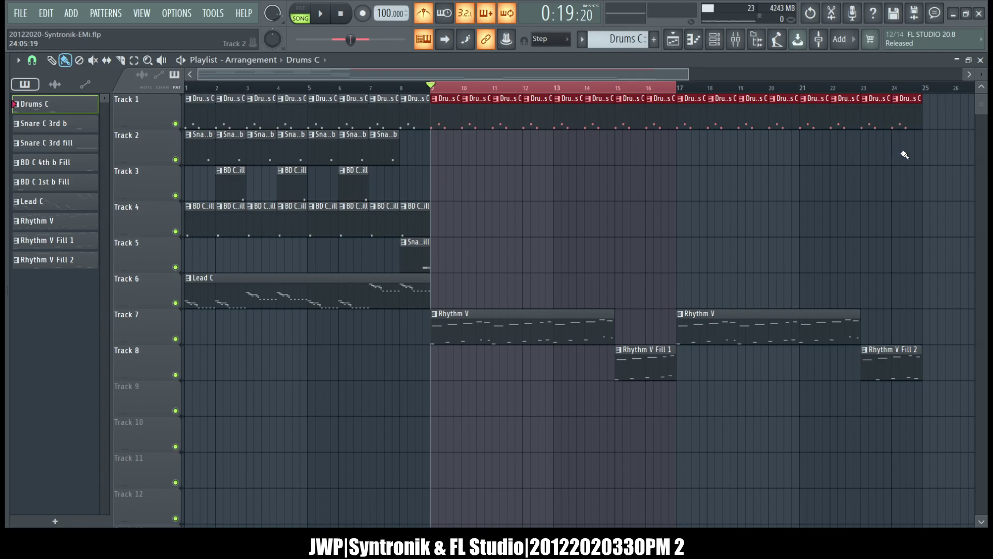
left_click(211, 155)
mouse_move(433, 149)
left_mouse_down()
mouse_move(771, 189)
mouse_move(871, 181)
mouse_move(898, 173)
mouse_move(896, 148)
mouse_move(906, 149)
left_mouse_up()
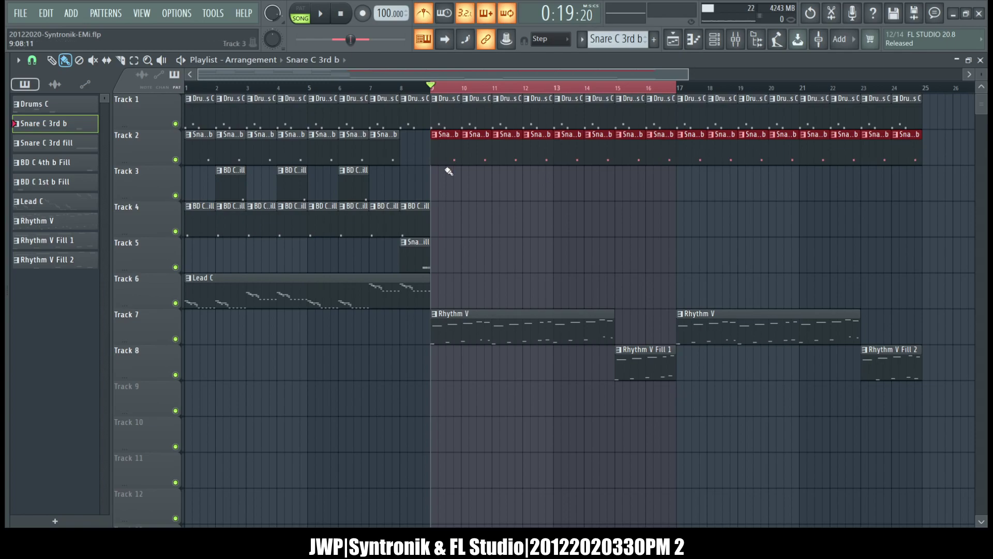
- Move all clips on Tracks 2 to 8 down by one track, leaving Track 2 empty
left_click(200, 223)
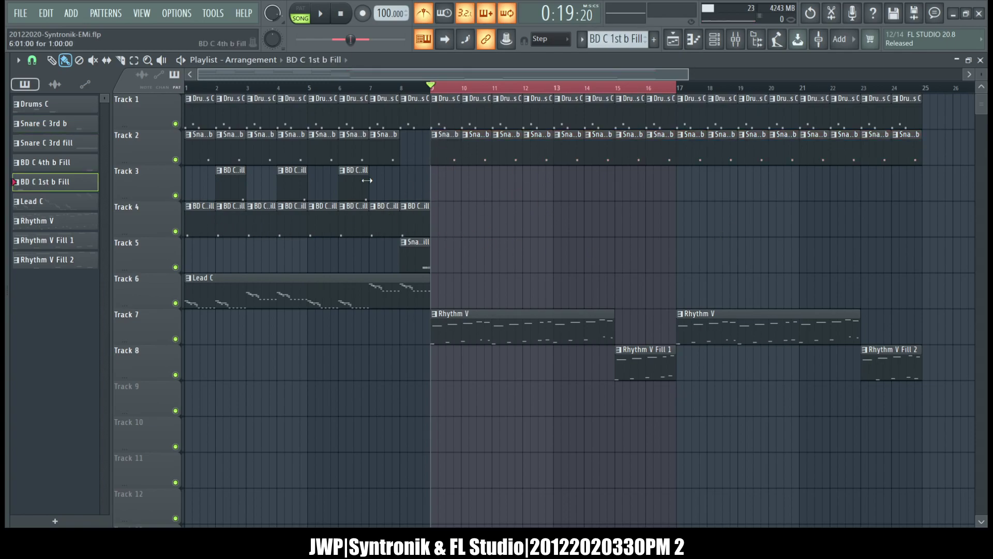
left_click(164, 159)
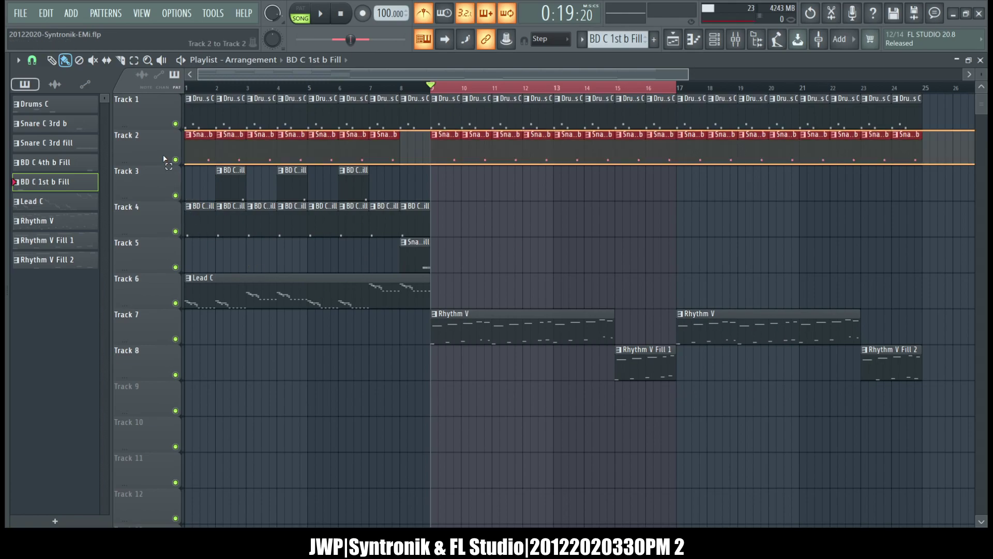
left_click_drag(165, 159, 159, 365)
left_click_drag(197, 151, 199, 178)
left_click(200, 178)
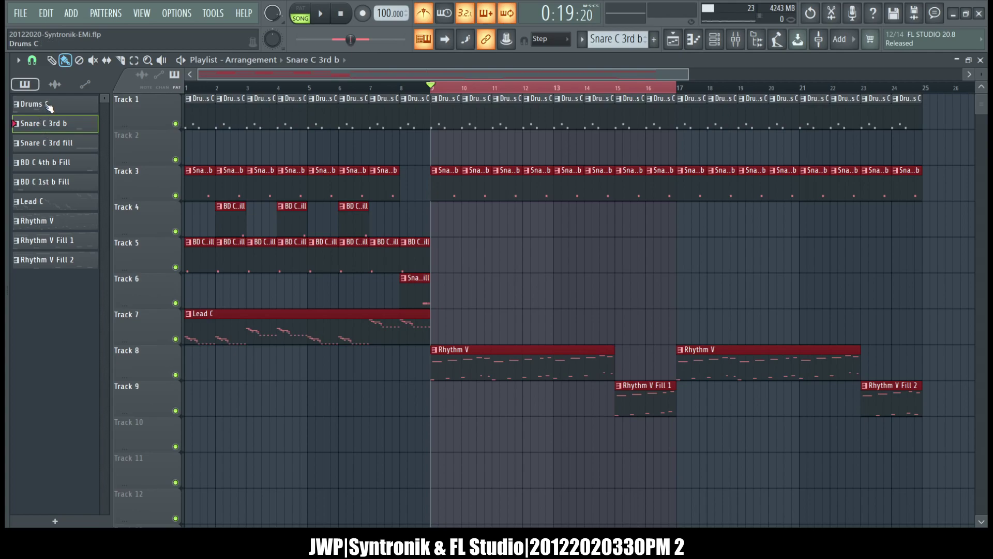
- Clone the BD C 1st b Fill pattern, renaming the original BD C 3rd b Fill with its kick drum note moved late into beat 3
left_click(64, 164)
left_click(61, 182)
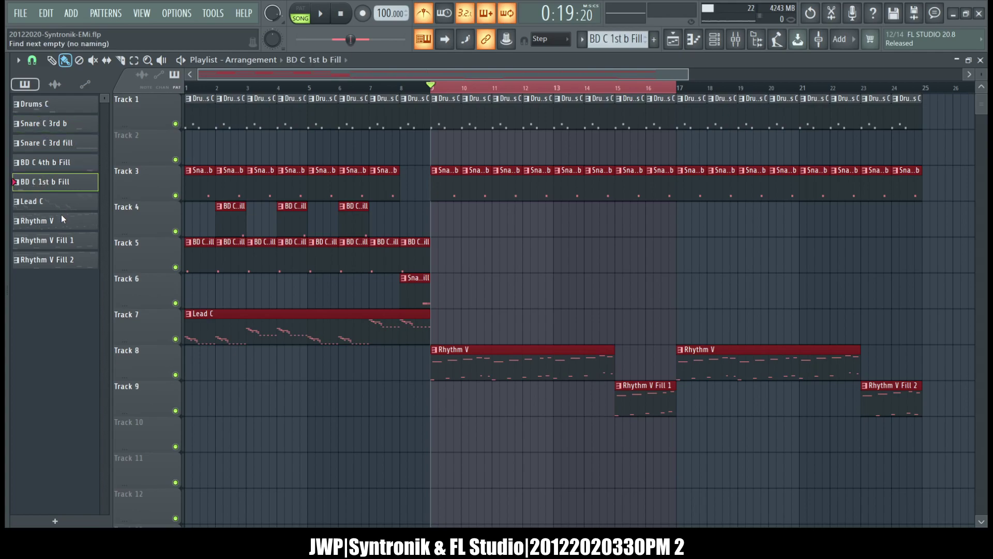
key("F7")
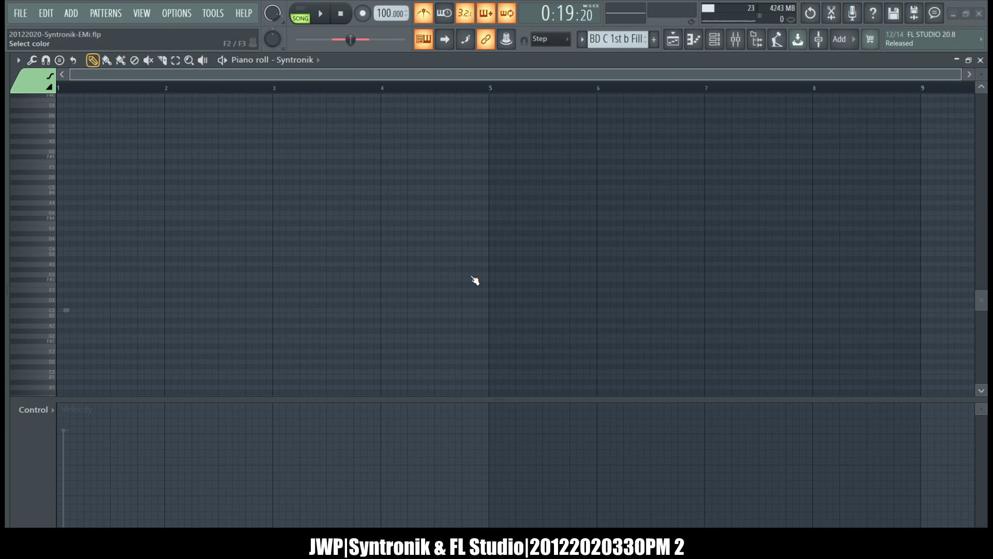
key("Return")
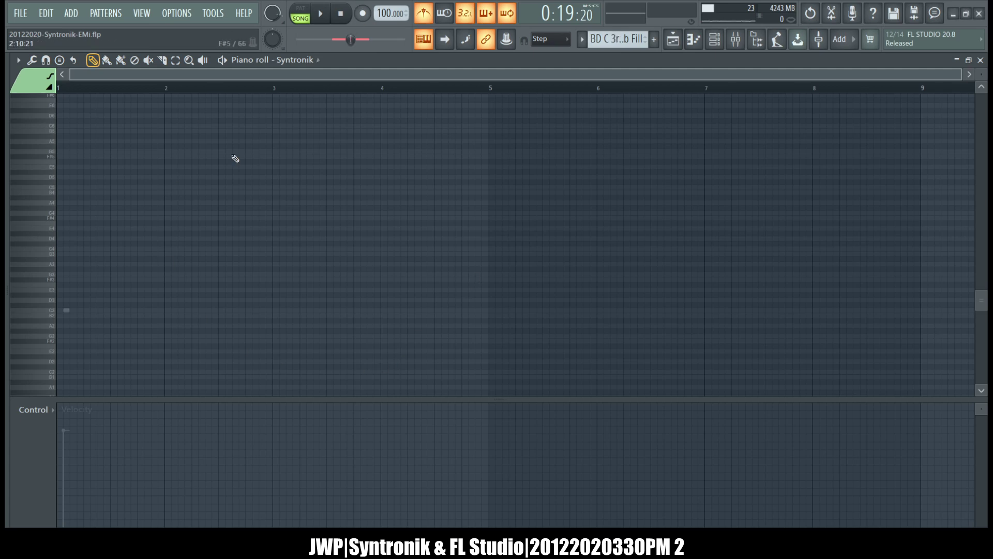
double_click(66, 311)
left_click_drag(78, 310, 148, 310)
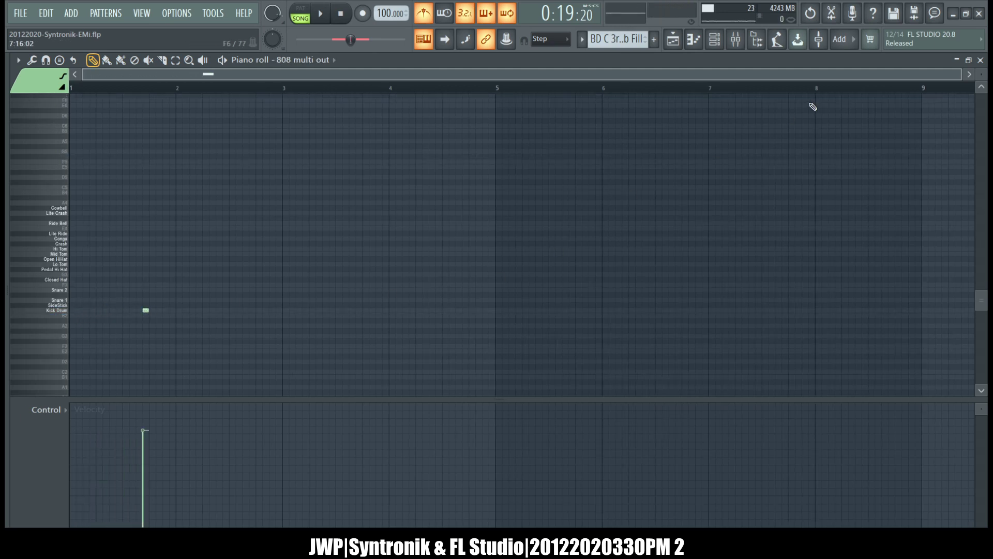
- Step through the drum patterns in the piano roll to compare the kick placement in BD C 3rd b Fill, BD C 4th b Fill and Drums C
scroll(623, 39, "down", 1)
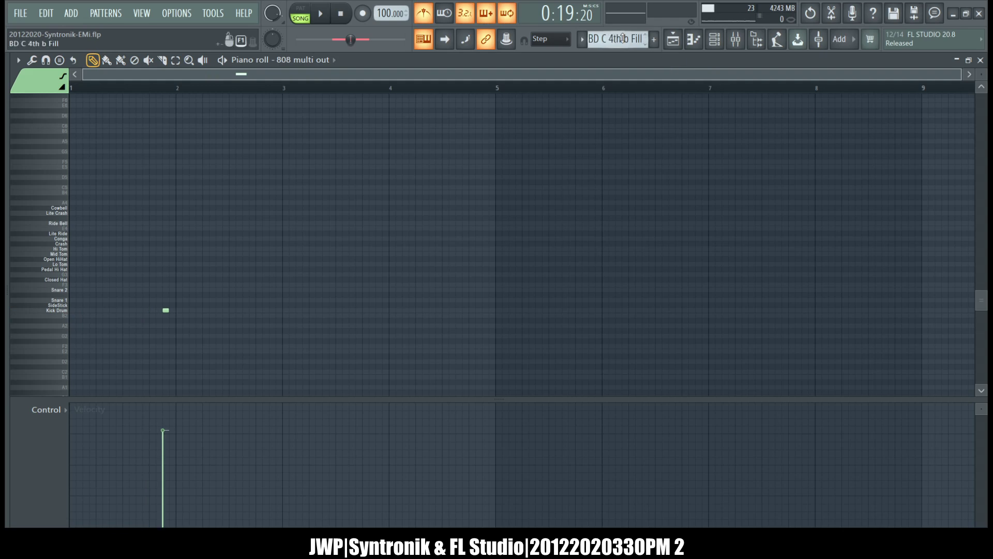
scroll(623, 37, "down", 3)
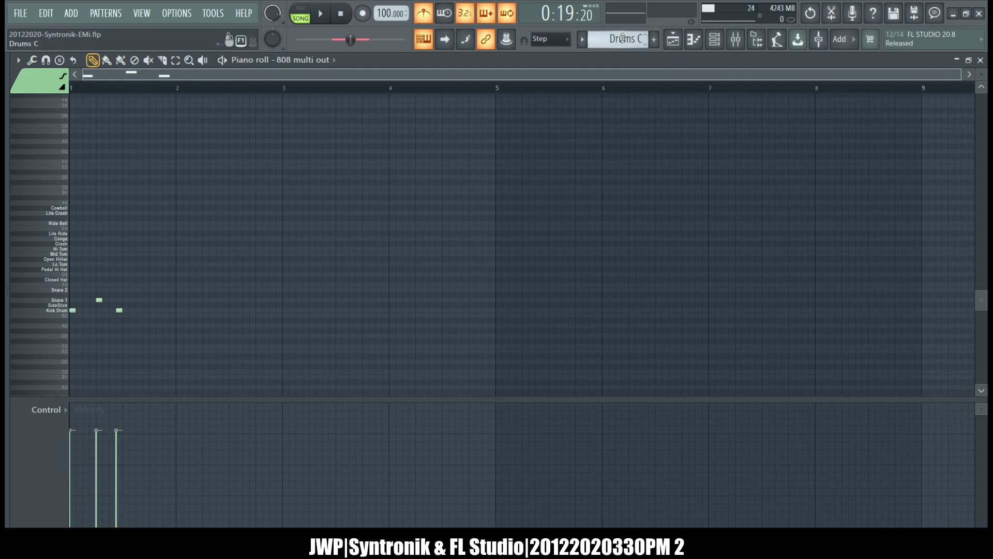
scroll(623, 38, "up", 4)
scroll(623, 39, "down", 1)
scroll(623, 39, "up", 1)
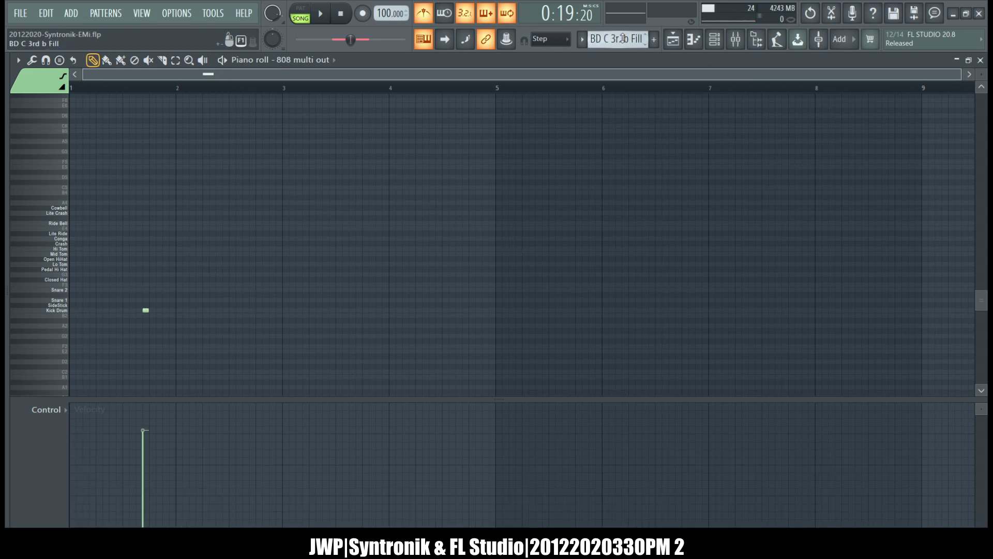
scroll(623, 38, "down", 1)
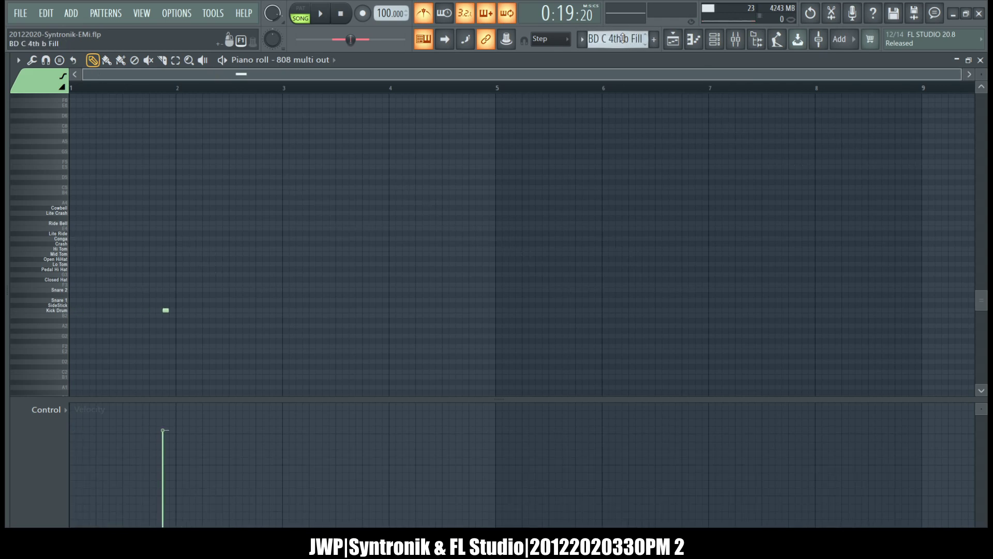
scroll(623, 38, "down", 2)
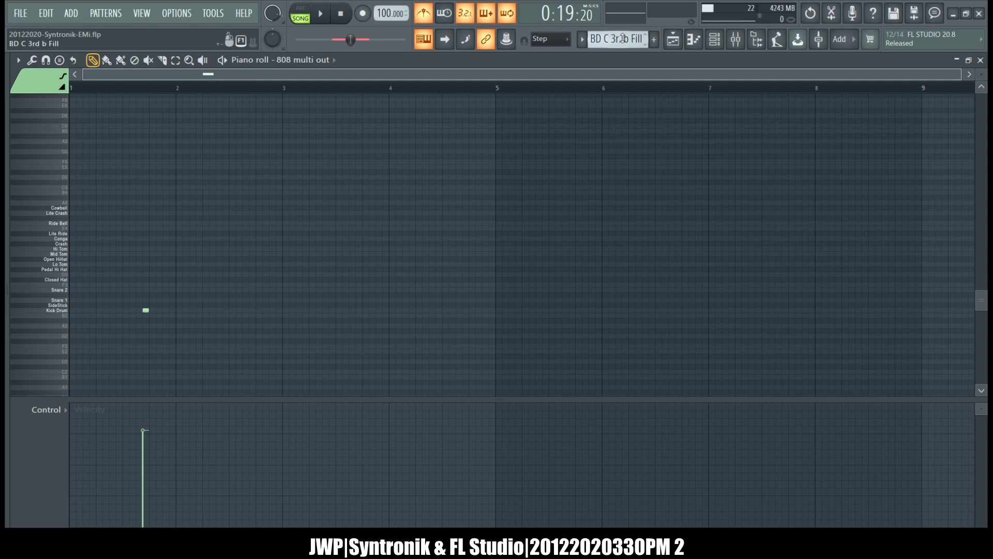
scroll(623, 37, "up", 4)
scroll(623, 38, "up", 1)
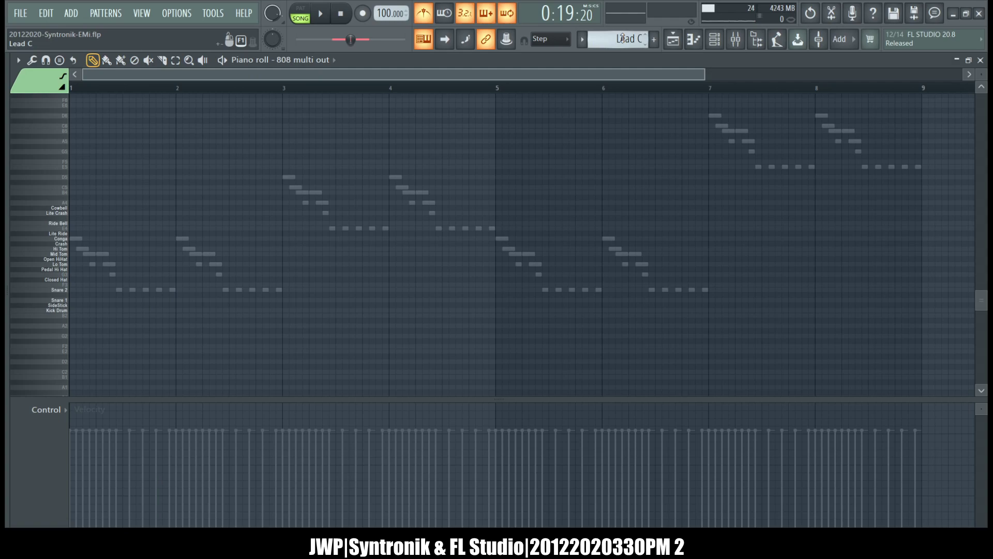
- Open the first Track 5 clip in the piano roll and browse the neighbouring patterns to check their kick notes
left_click(673, 39)
left_click(266, 155)
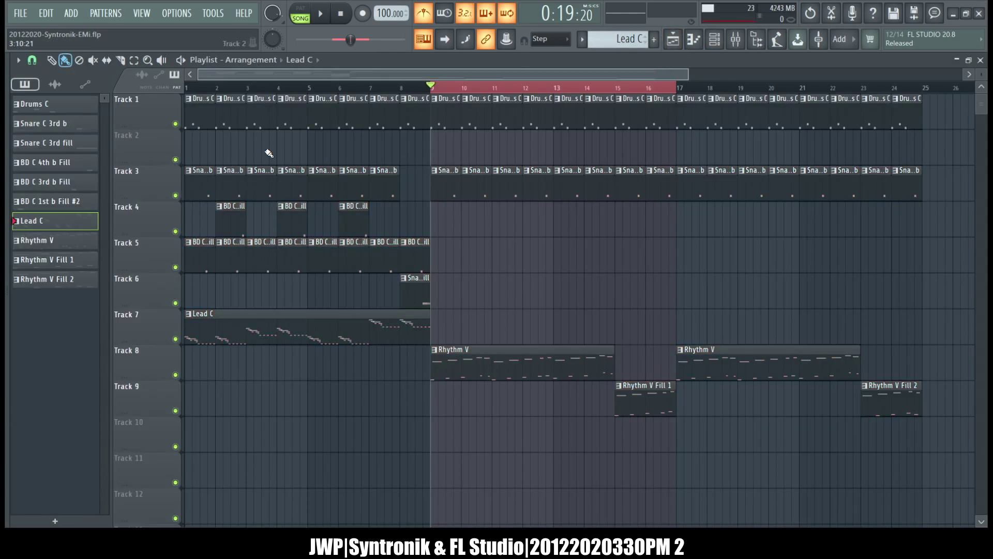
double_click(204, 262)
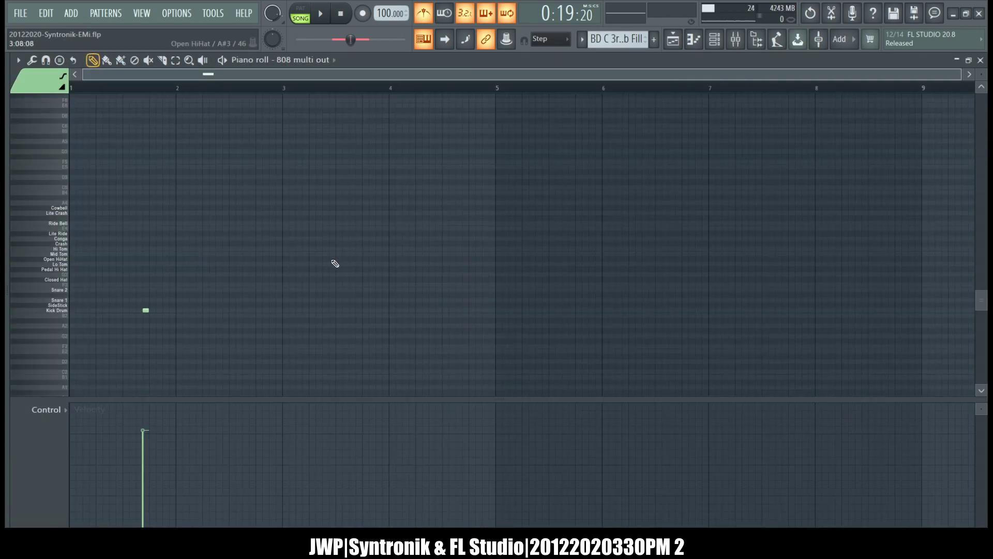
key("plus")
key("plus")
key("plus")
key("plus")
key("plus")
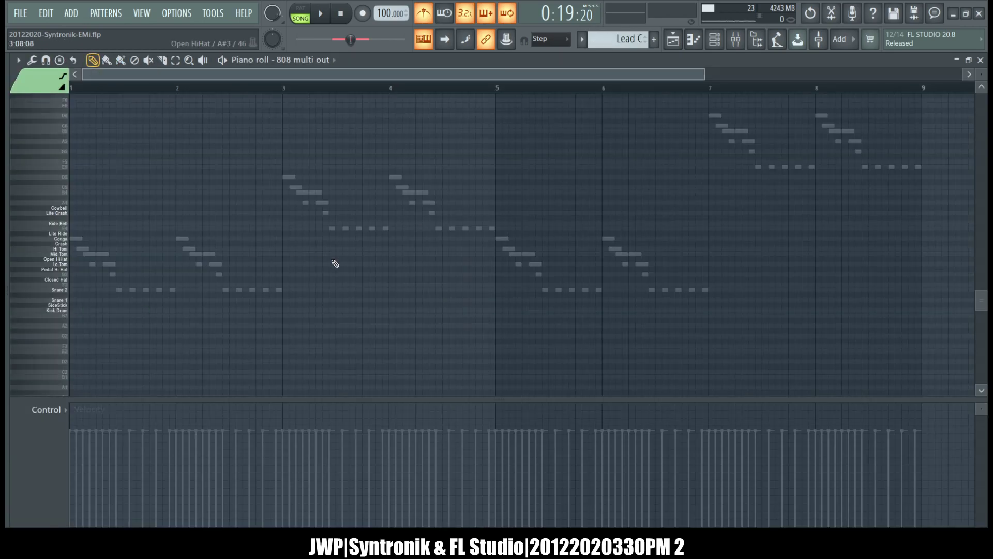
key("minus")
key("minus")
key("minus")
key("minus")
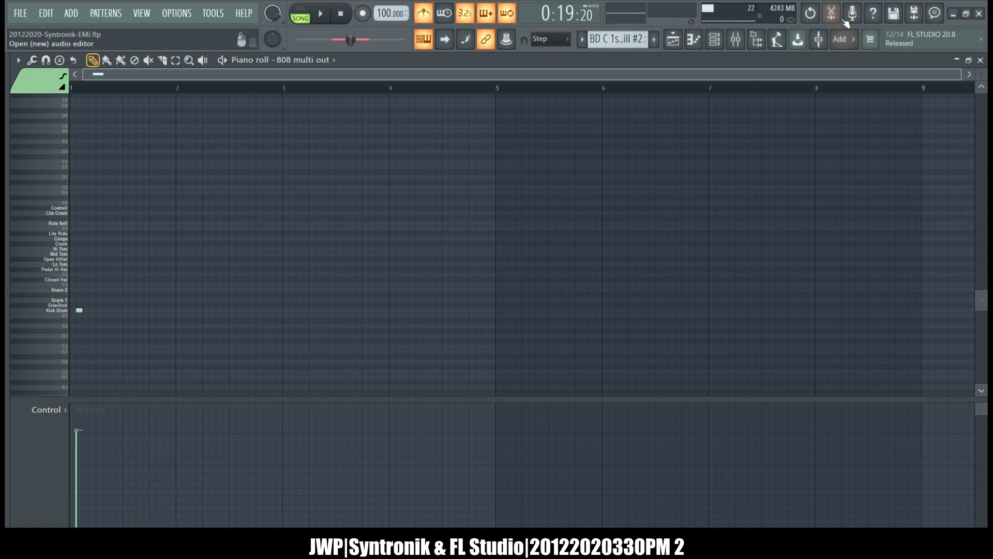
- Open BD C 1st b Fill #2 from the playlist's pattern list, inspect its kick note and return to the playlist
left_click(673, 39)
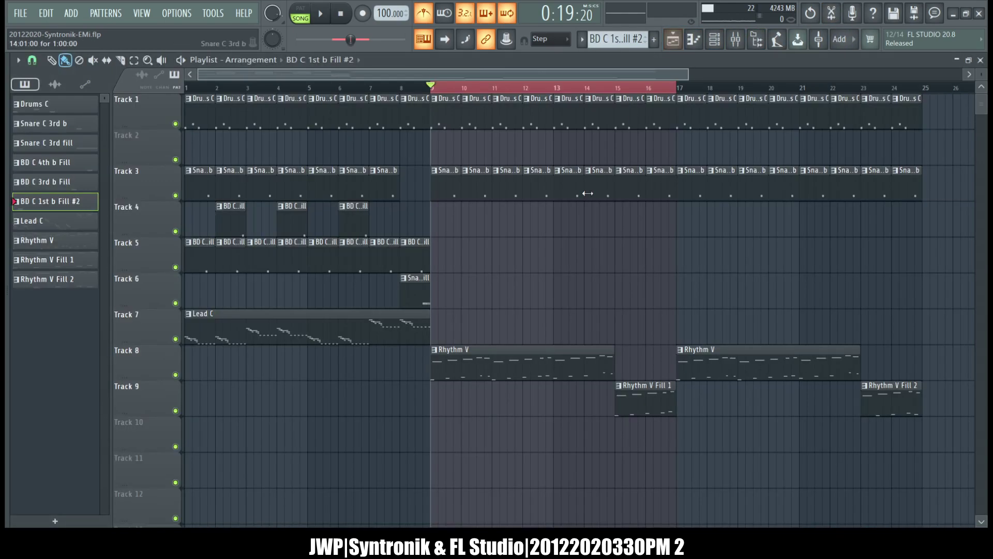
double_click(63, 203)
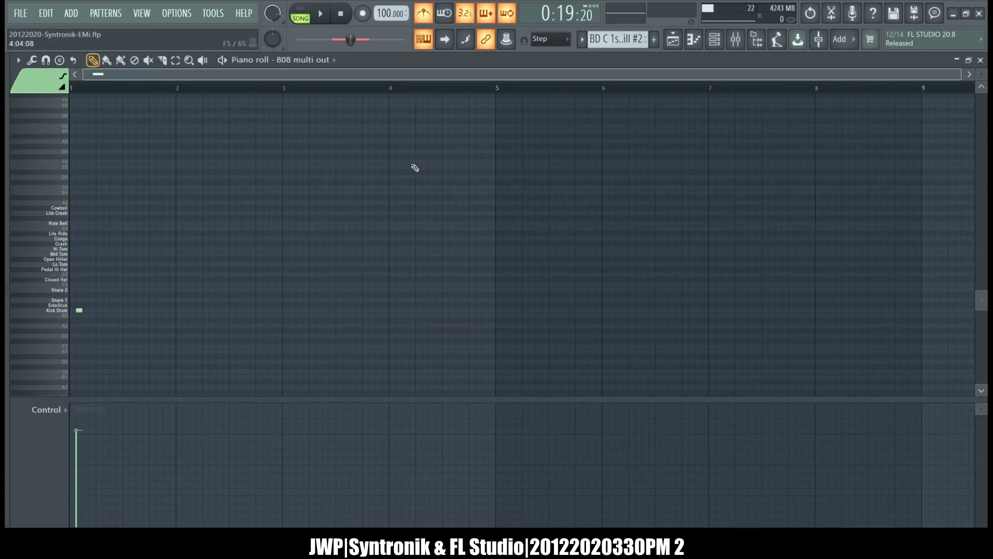
left_click(673, 39)
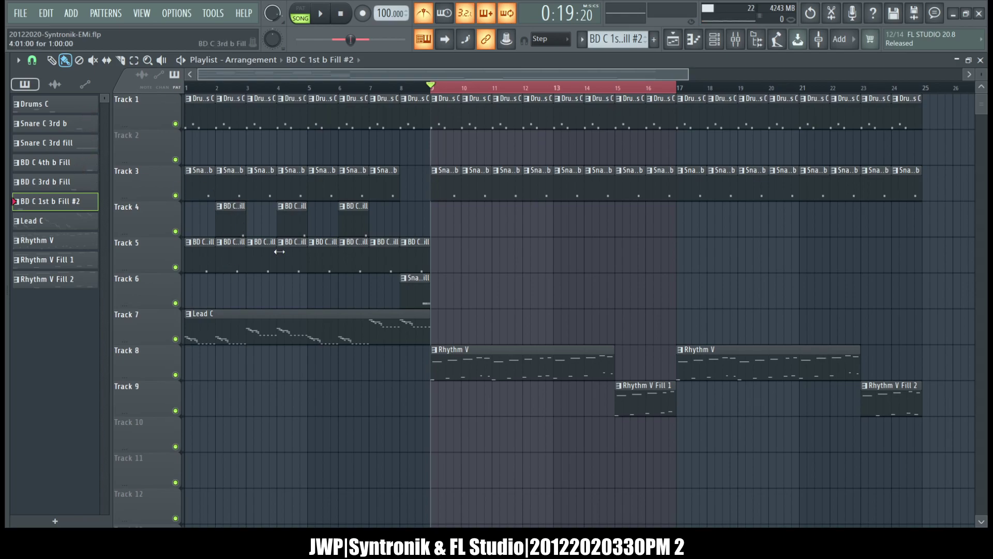
- Clear the playlist's time selection over bars 9 to 17 and briefly play the song from the start
right_click(477, 89)
left_click(340, 13)
left_click(321, 13)
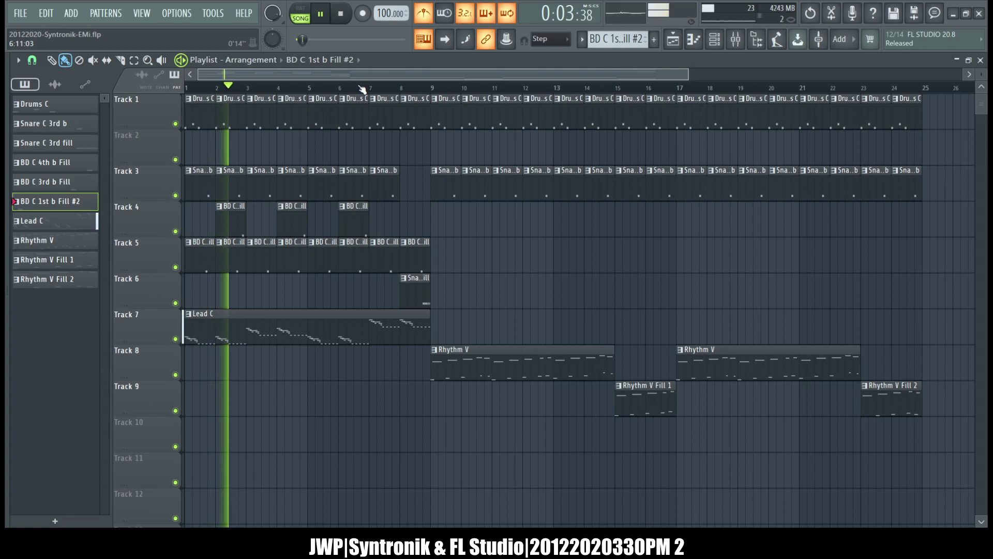
left_click(340, 13)
- Inspect the notes of Drums C, BD C 1st b Fill #2 and BD C 3rd b Fill in the piano roll
double_click(198, 106)
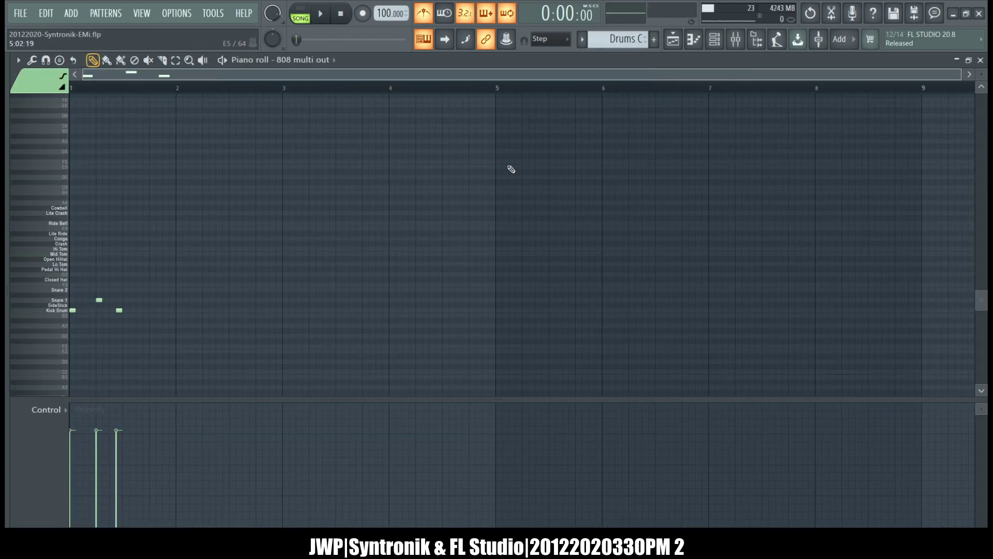
left_click(673, 39)
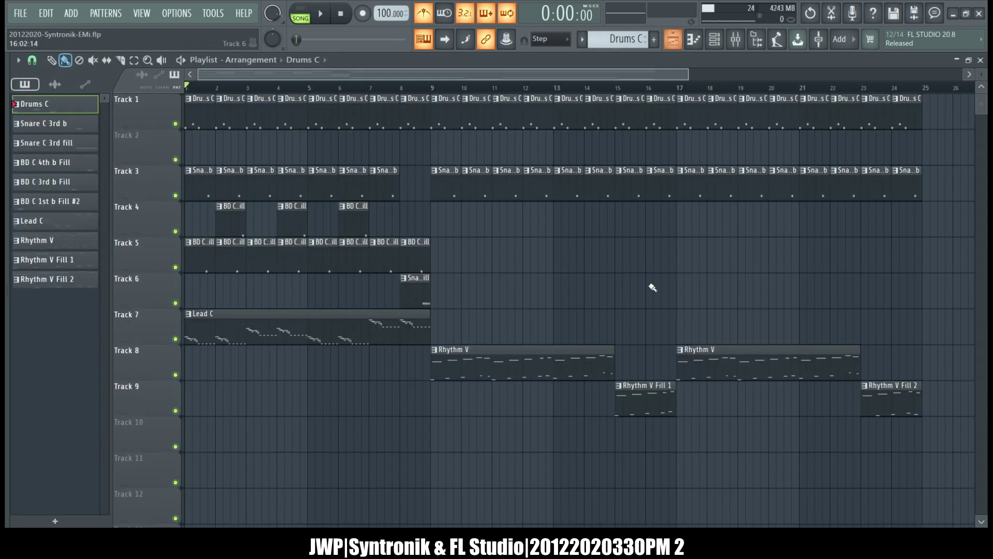
left_click(75, 202)
double_click(54, 204)
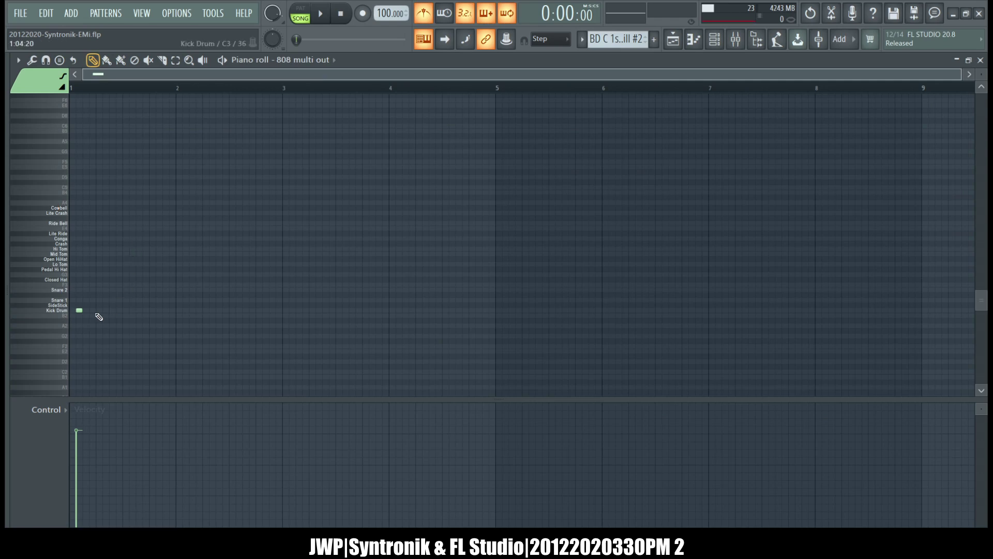
scroll(618, 40, "down", 2)
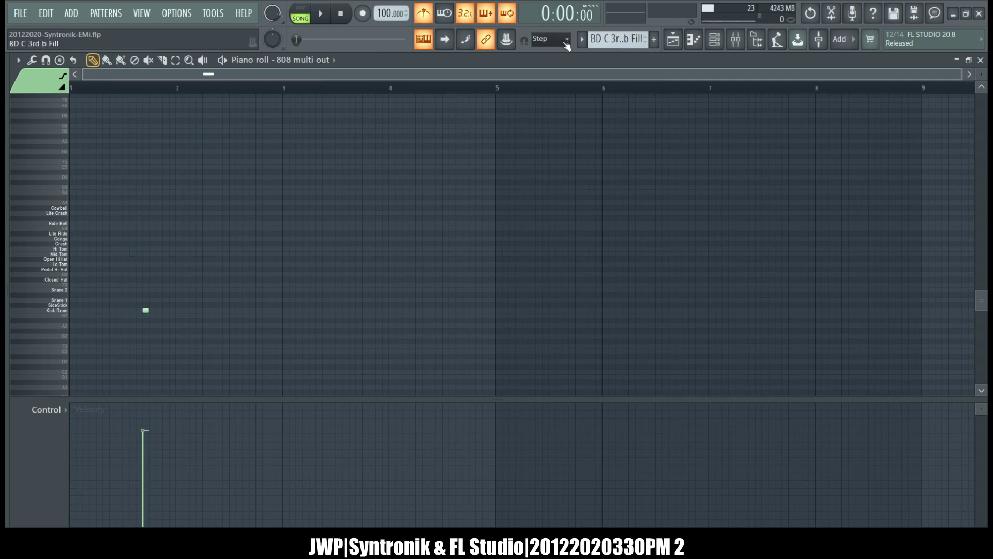
- Rename the BD C 1st b Fill #2 pattern to BD C 1st b Fill and check its kick note in the piano roll
left_click(981, 60)
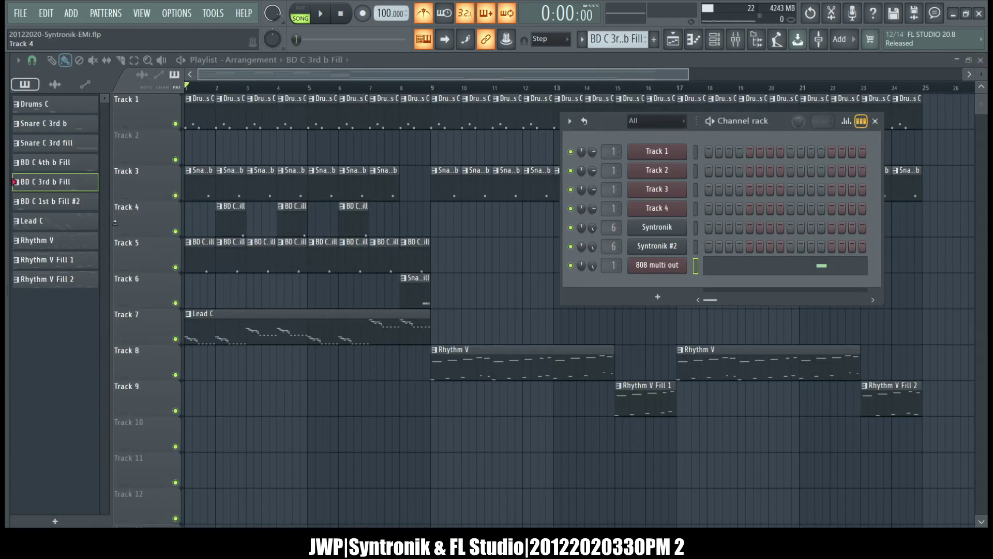
left_click(82, 207)
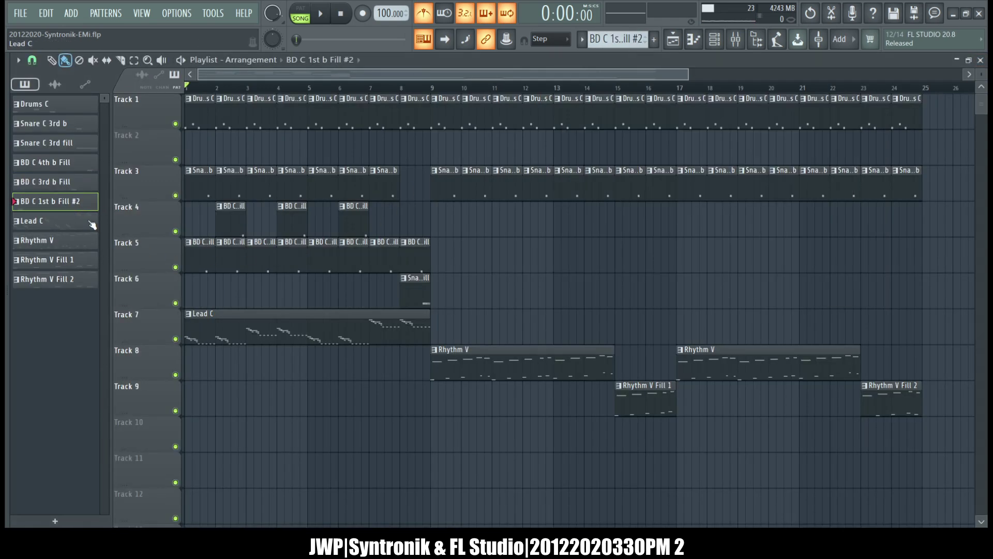
key("Return")
double_click(72, 204)
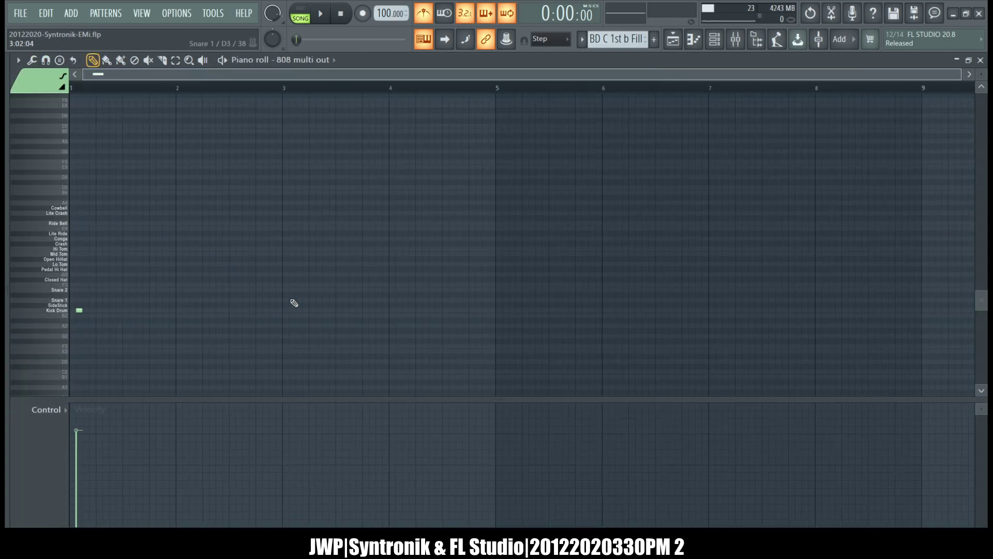
mouse_move(79, 311)
left_mouse_down()
mouse_move(110, 314)
mouse_move(78, 312)
left_mouse_up()
left_click(980, 60)
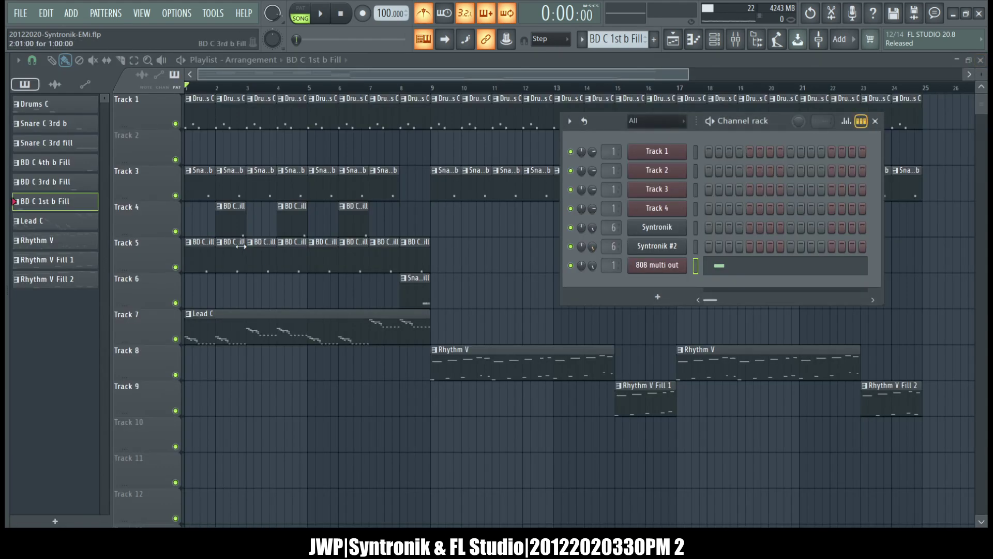
- Compare BD C 1st b Fill with the kick fill clips on Tracks 4 and 5, examining the first Track 5 clip's notes
key("F6")
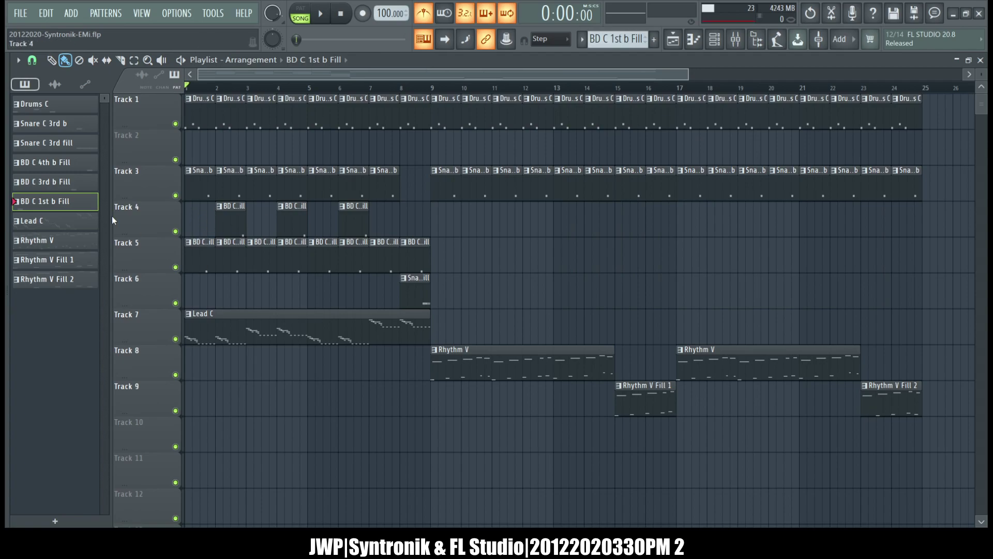
double_click(67, 203)
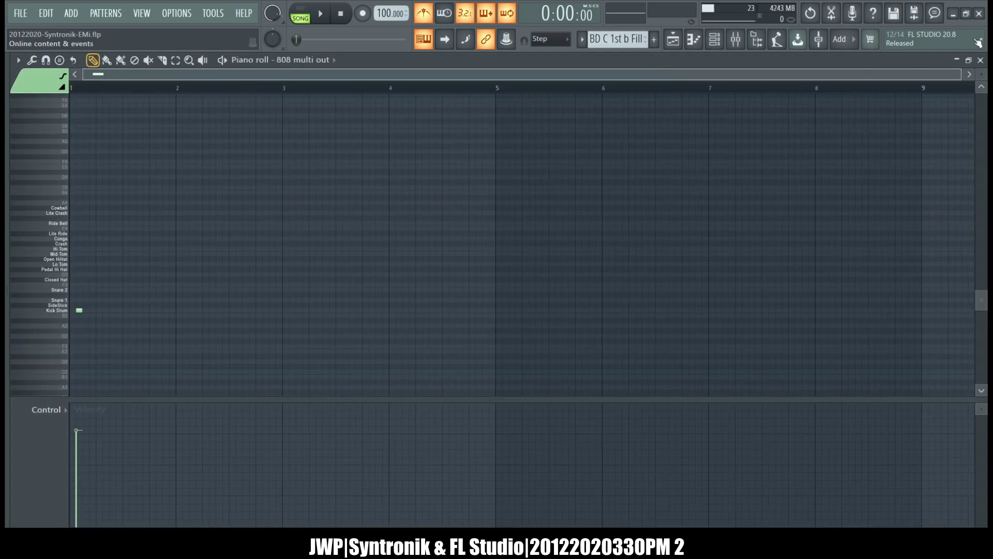
left_click(981, 60)
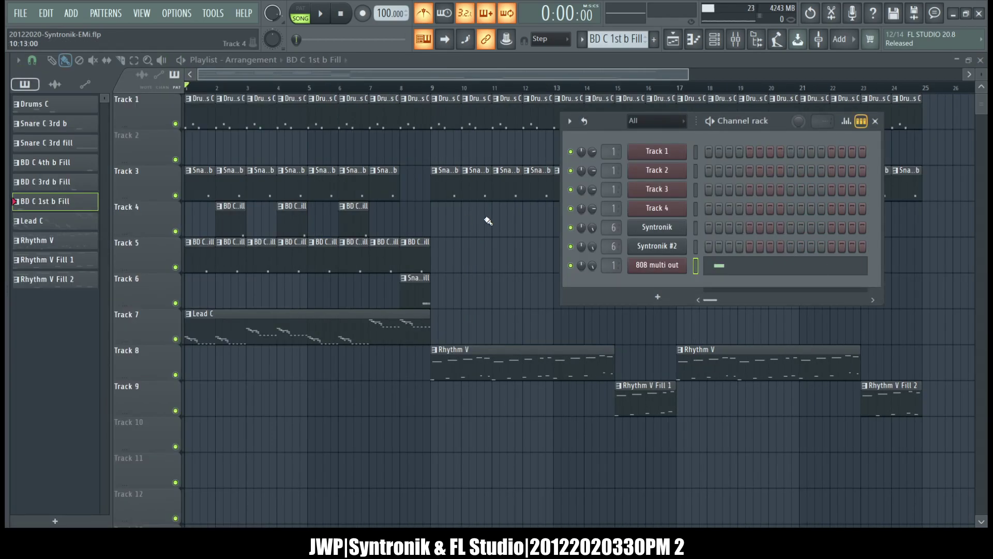
left_click(231, 232)
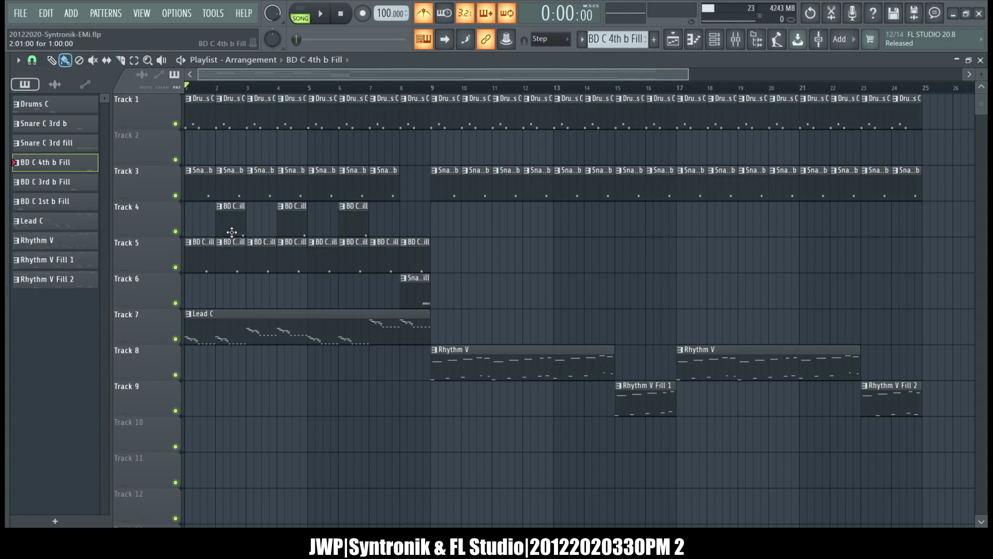
left_click(199, 263)
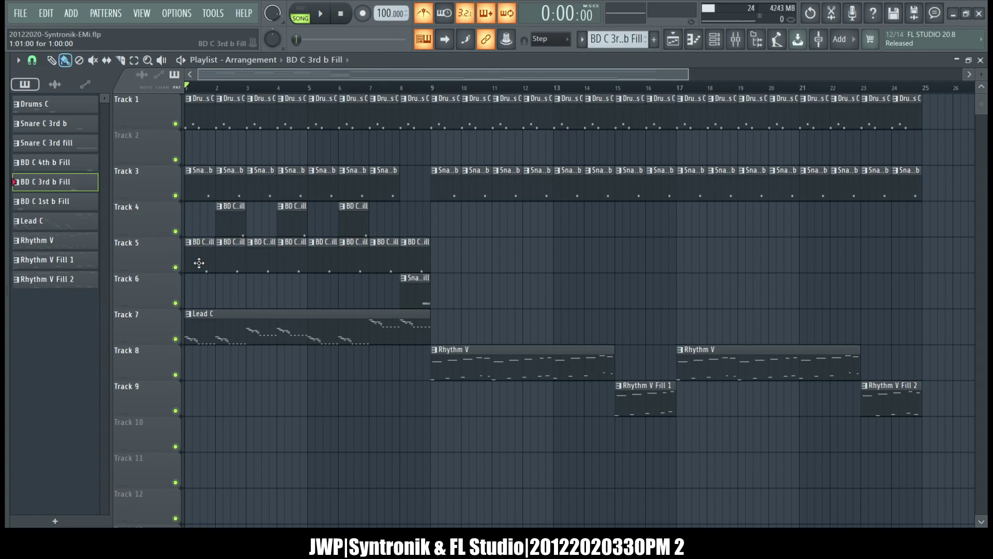
double_click(204, 262)
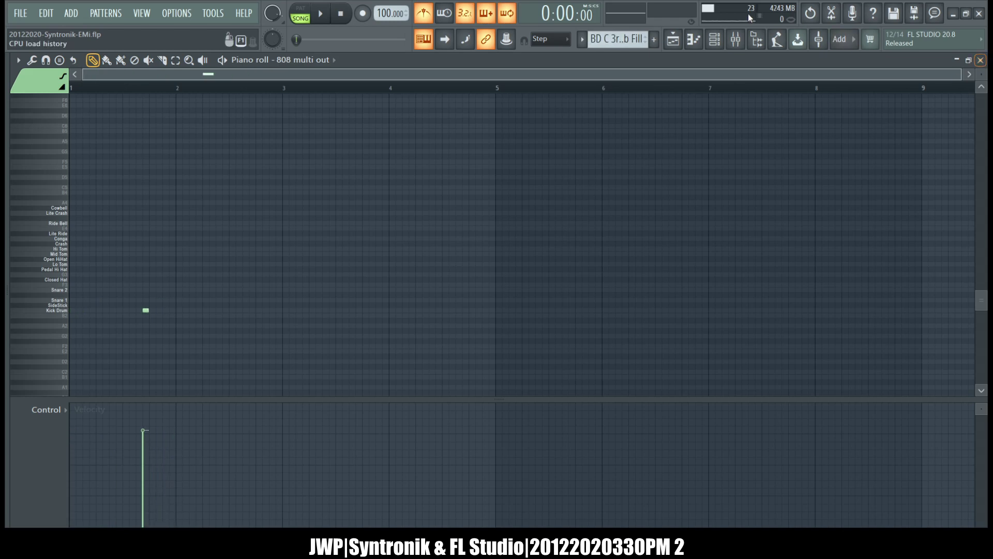
- Return to the playlist and paint BD C 3rd b Fill clips along Track 4 from bar 9 through bar 24
left_click(673, 40)
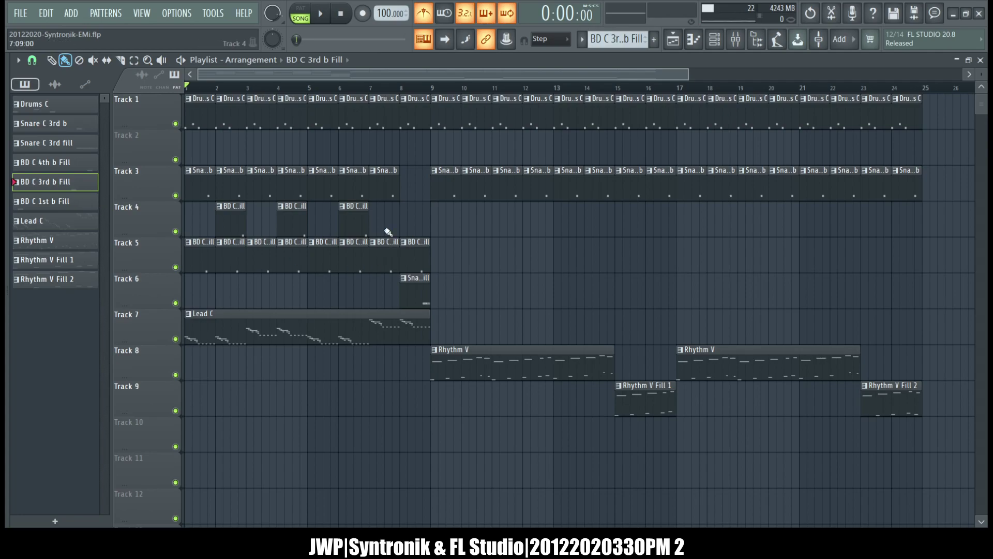
left_click_drag(440, 234, 888, 236)
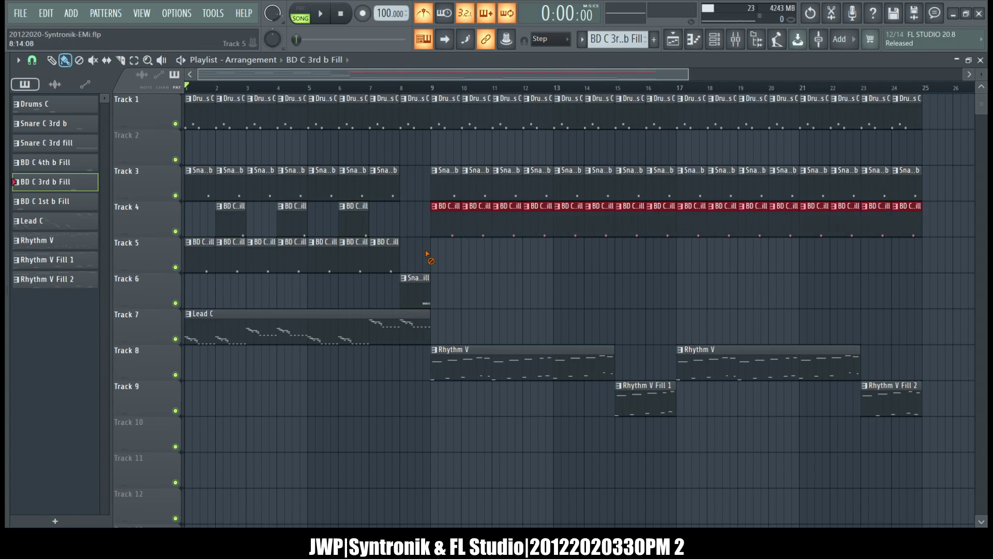
left_click_drag(206, 240, 203, 237)
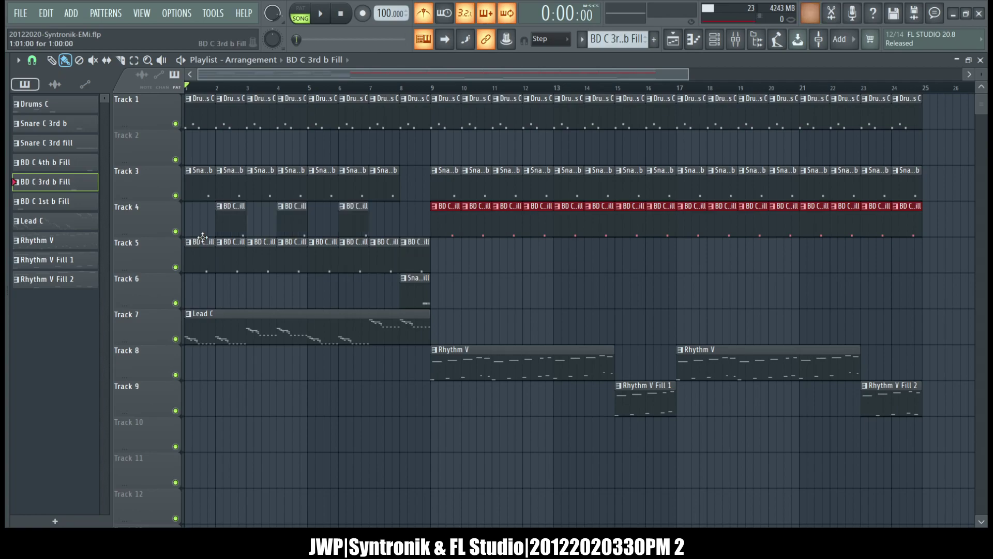
- Replace the BD C 3rd b Fill clips on Track 5 with BD C 1st b Fill clips across bars 1 to 8
right_click(419, 257)
right_click(388, 256)
right_click(357, 256)
right_click(326, 255)
right_click(295, 255)
right_click(263, 254)
right_click(228, 254)
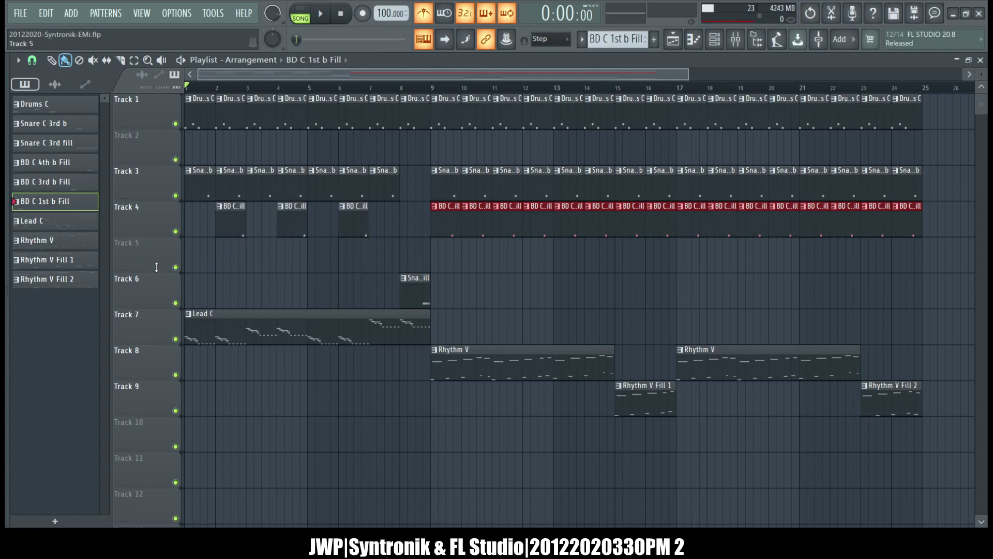
left_click_drag(190, 251, 390, 269)
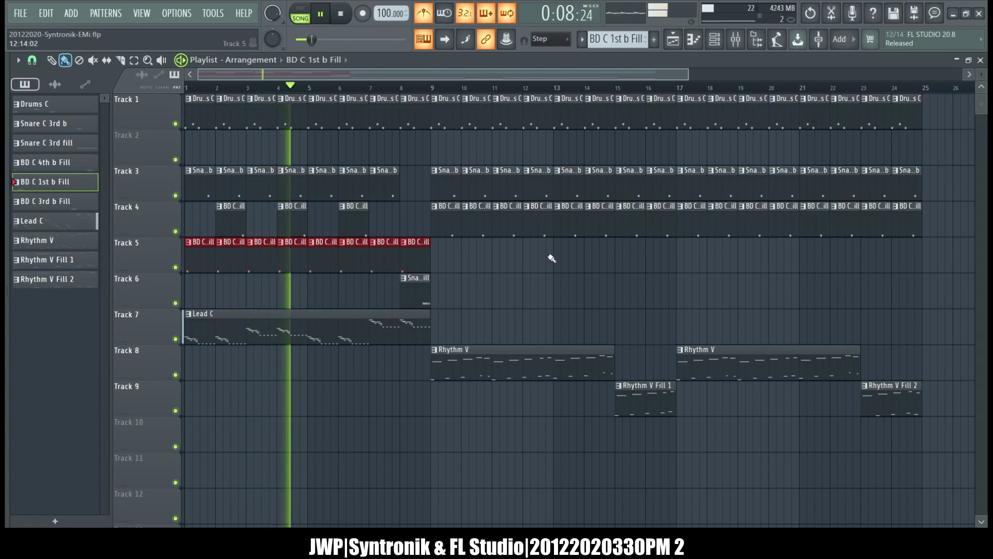
- Place BD C 1st b Fill clips on Track 5 at bars 12, 16, 20 and 24, and turn off the metronome
left_click(528, 257)
left_click(655, 264)
left_click(778, 261)
left_click(893, 260)
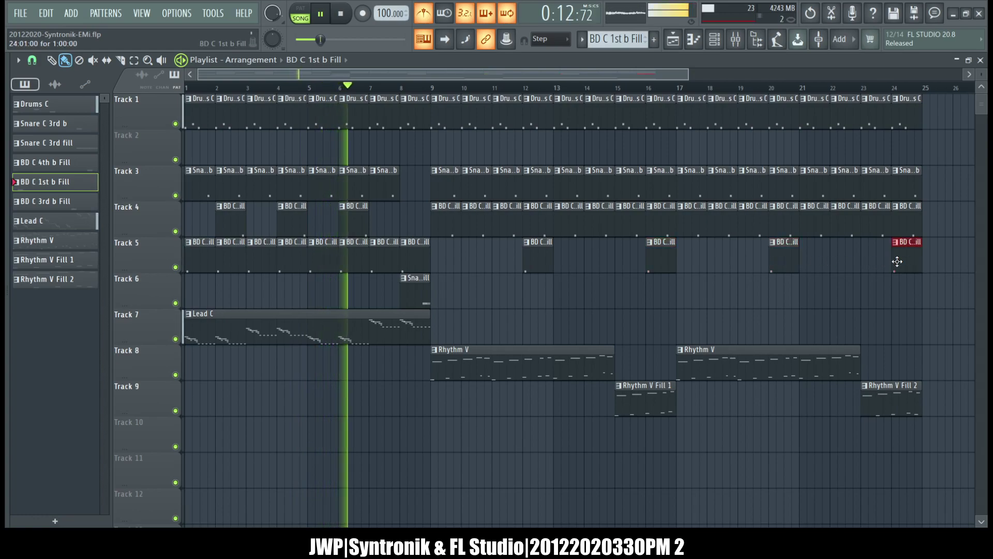
left_click(421, 7)
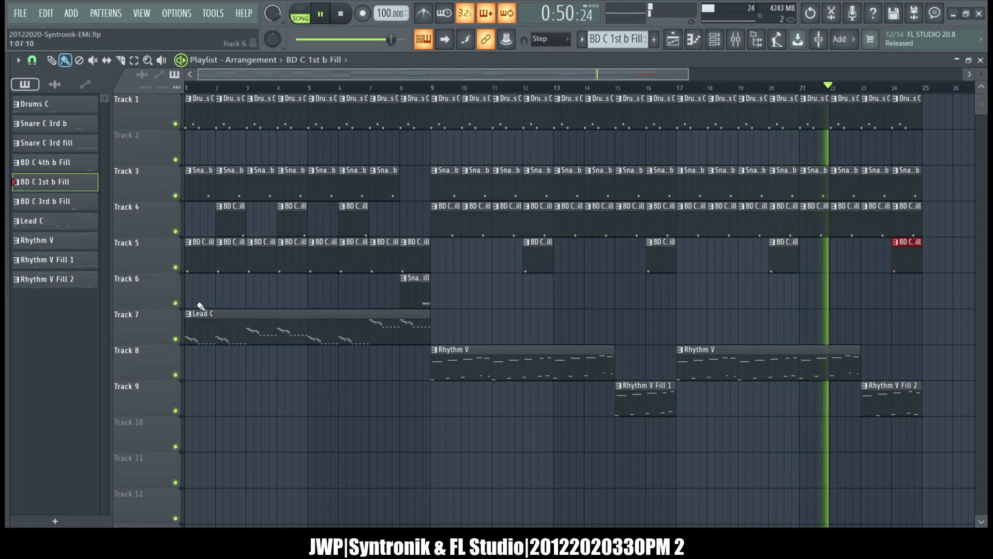
- Move the Lead C, Rhythm V and Rhythm V fill clips down one track to Tracks 8 to 10 and stop playback
left_click_drag(165, 328, 315, 423)
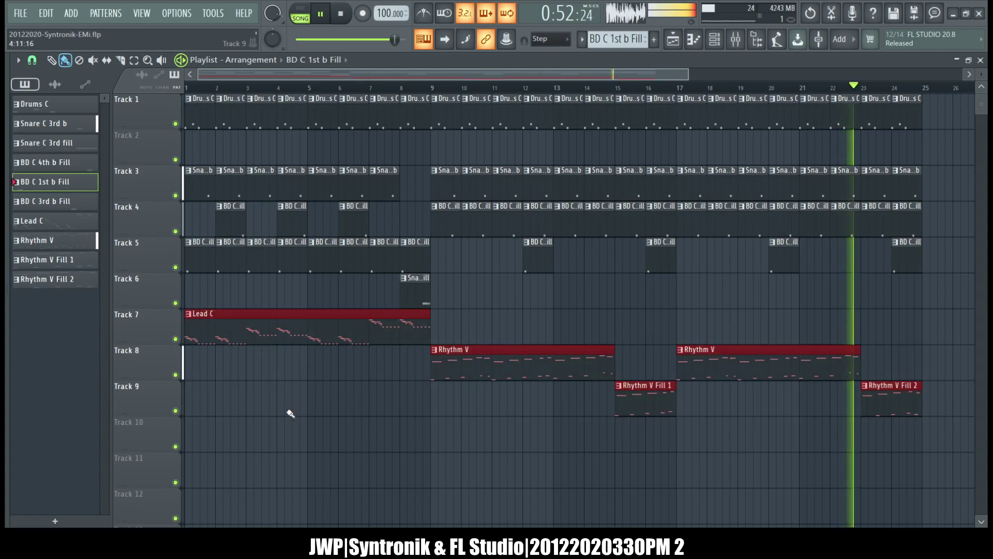
left_click_drag(201, 343, 200, 377)
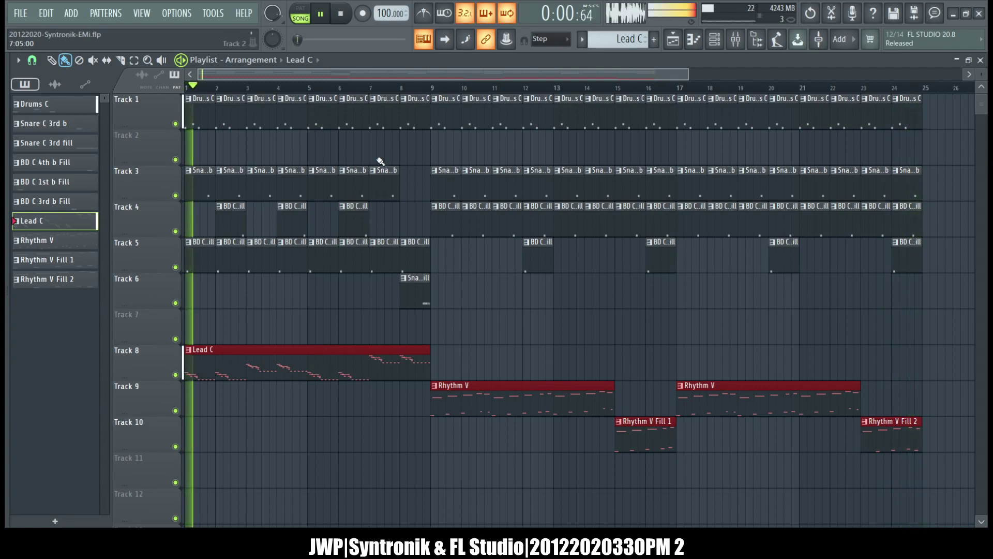
key("space")
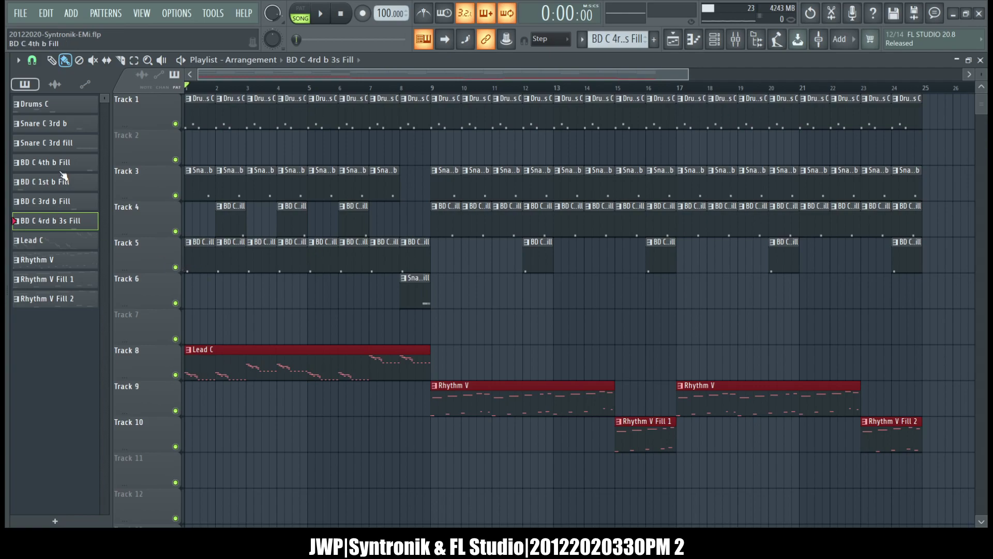
- Inspect the kick note of BD C 4th b Fill in the piano roll and return to the playlist
double_click(227, 226)
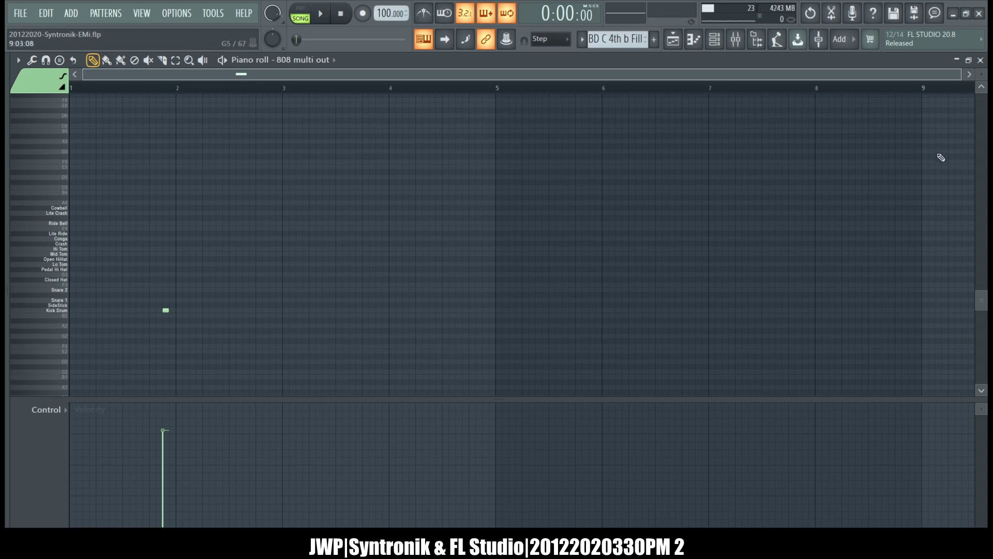
left_click(980, 60)
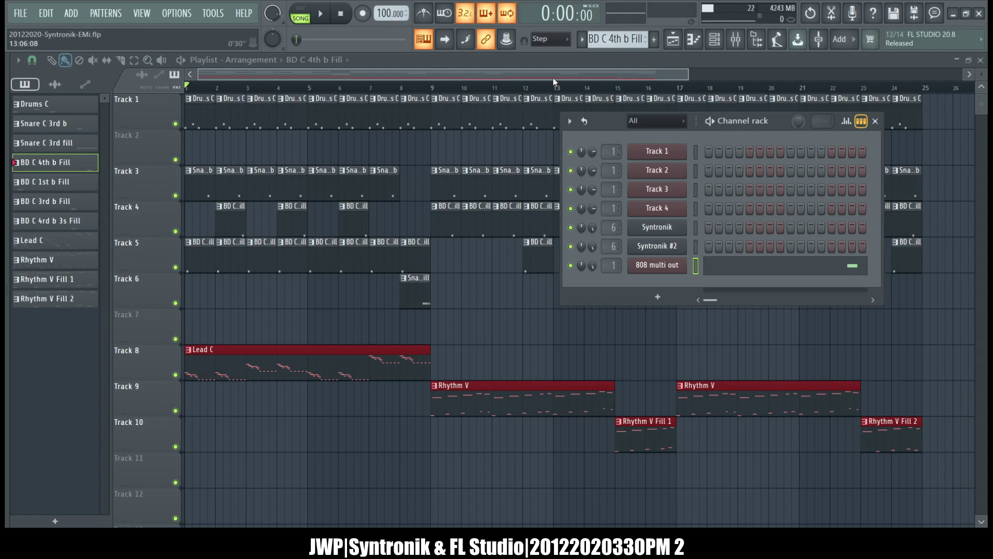
key("F6")
- Move the kick fills of bars 9 to 24 to Tracks 7 and 8, Lead C to Track 9 and the Rhythm V clips to Tracks 10 and 11
left_click_drag(926, 306, 445, 351)
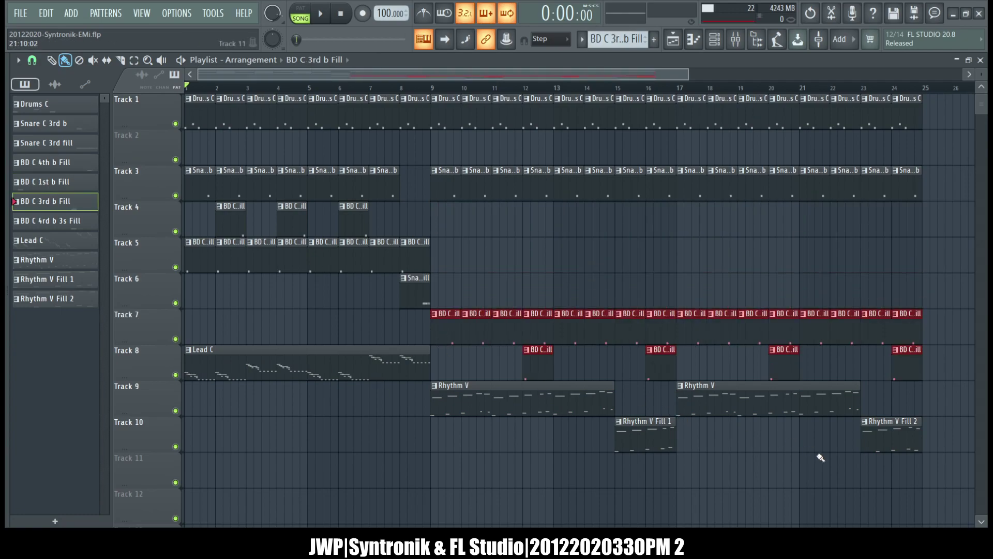
left_click_drag(339, 357, 349, 386)
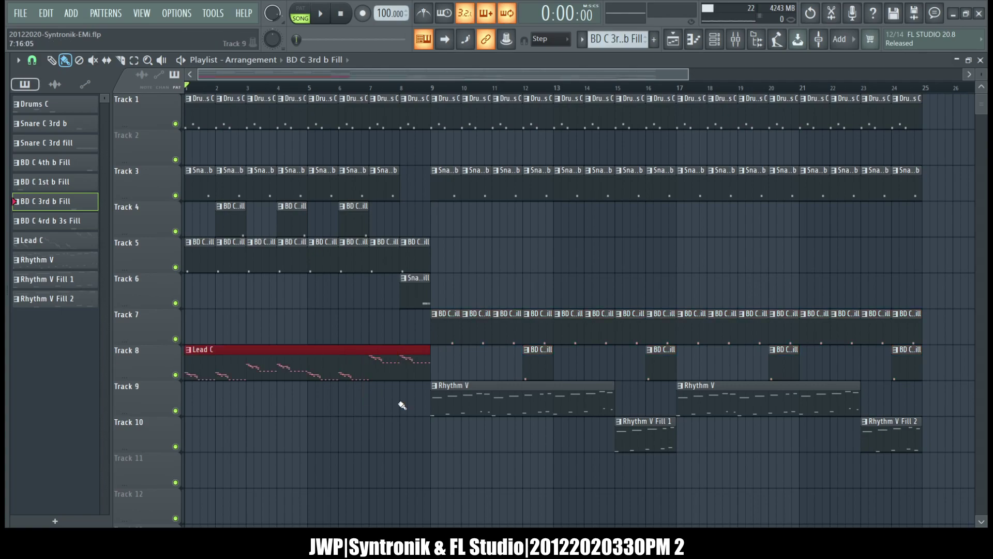
left_click_drag(547, 381, 916, 488)
left_click_drag(566, 403, 564, 436)
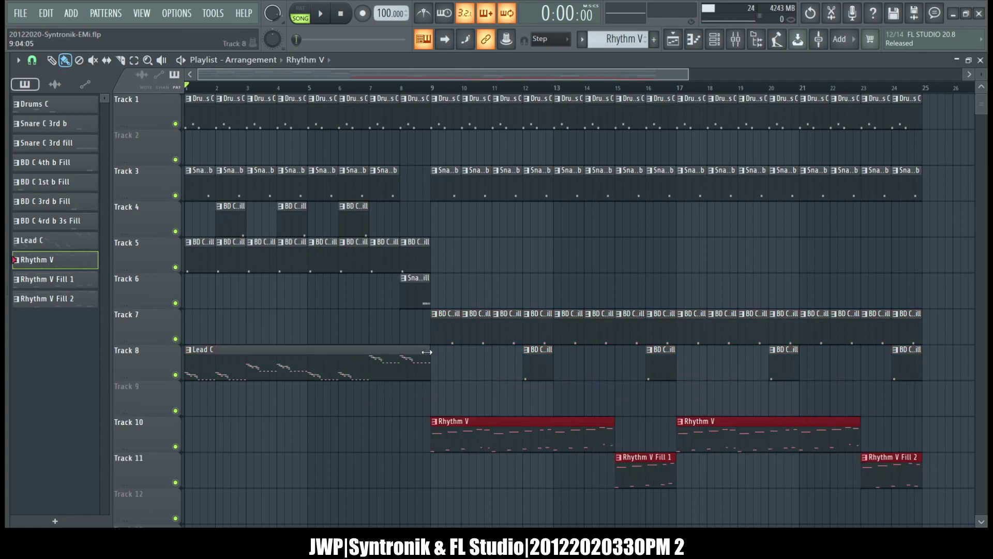
left_click_drag(344, 357, 336, 408)
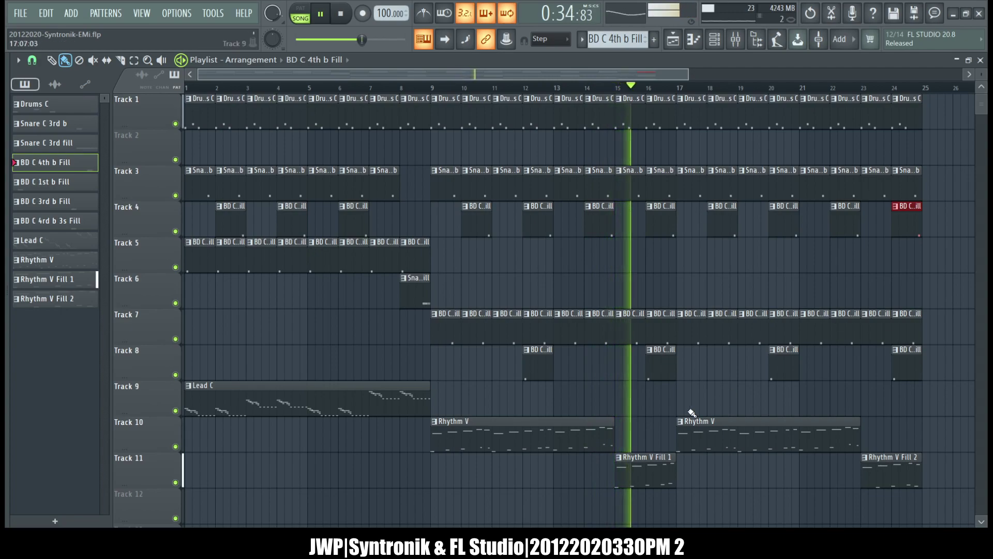
- Move the BD C 1st b Fill clips of bars 1 to 8 from Track 5 to Track 8 and delete the emptied track
left_click_drag(461, 262, 185, 381)
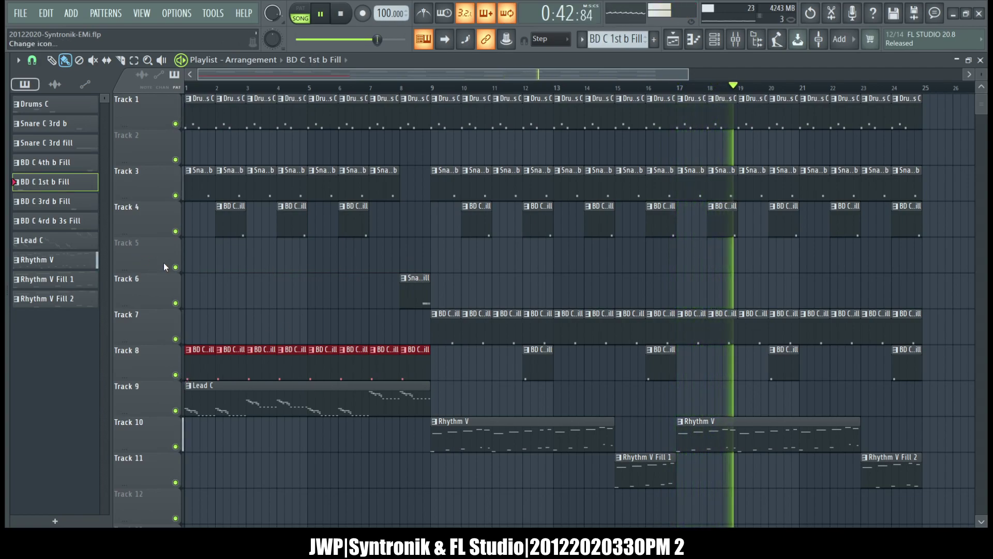
left_click(169, 470)
left_click(559, 309)
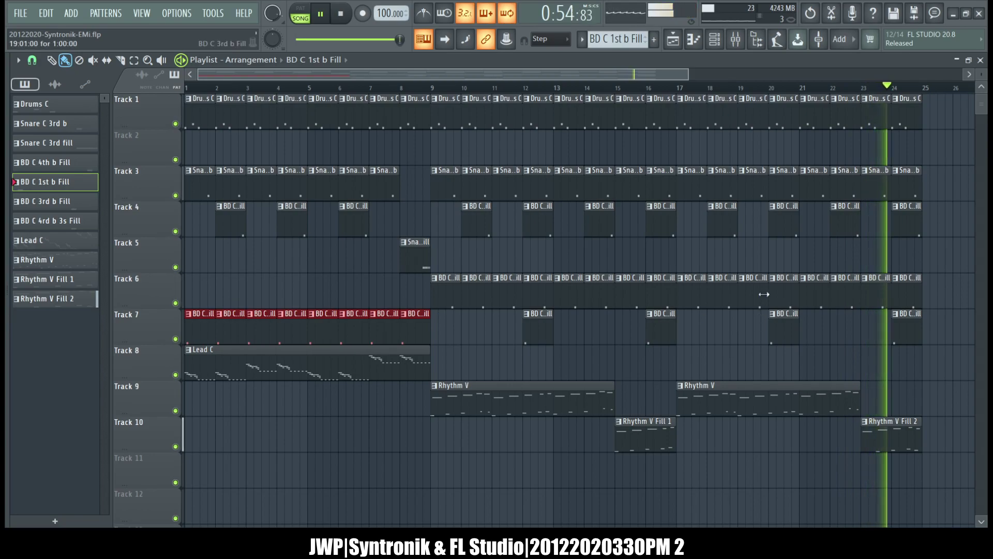
- Examine the notes of Rhythm V Fill 2 in the piano roll and return to the playlist
scroll(764, 288, "down", 2)
double_click(873, 390)
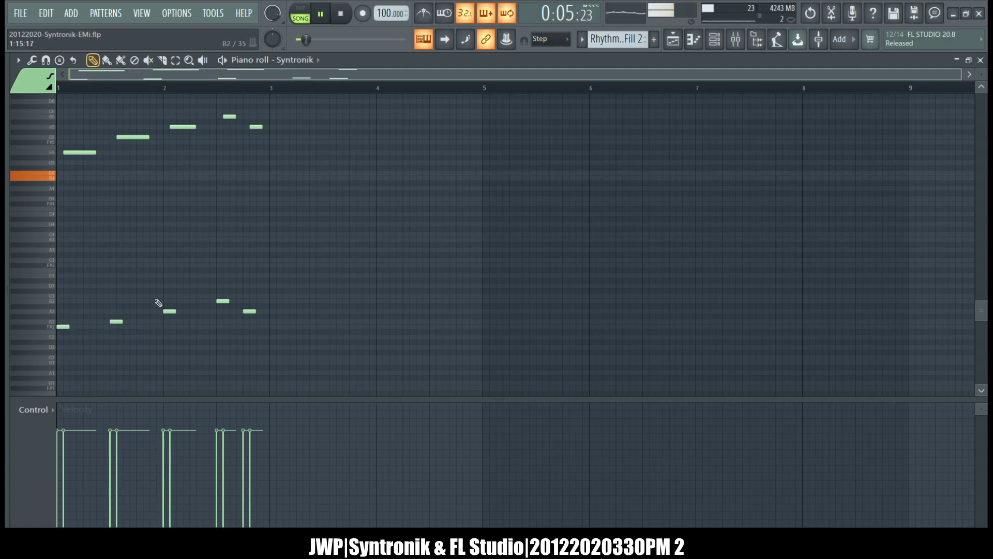
scroll(155, 300, "down", 1)
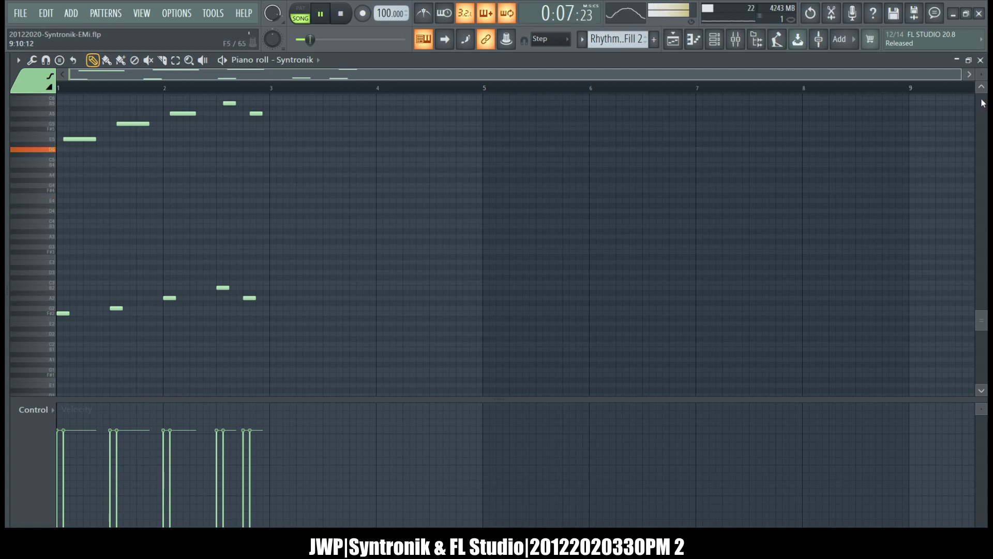
left_click(980, 60)
left_click(715, 40)
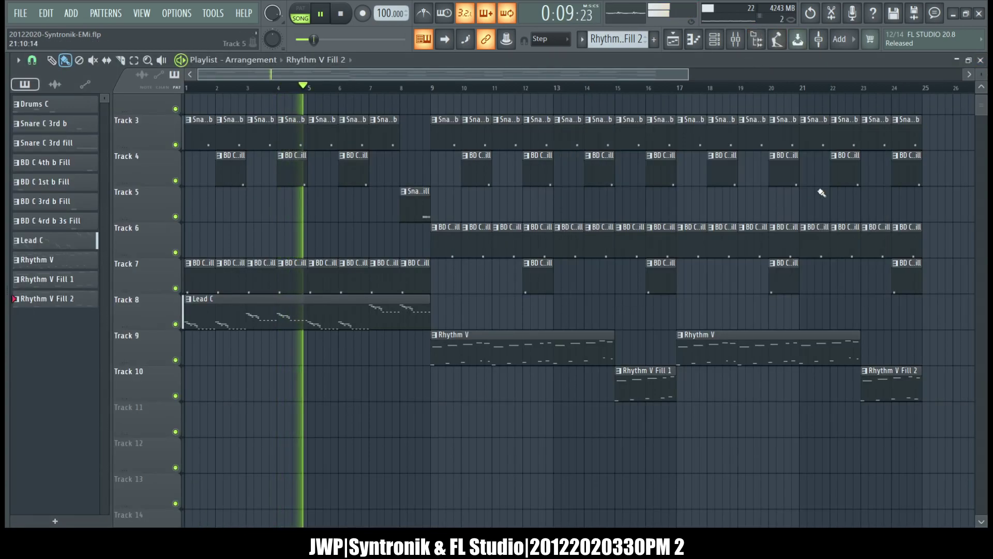
- Delete the empty Track 2 and save the project as the new version 20122020-Syntronik-EMi_2.flp
scroll(823, 194, "up", 1)
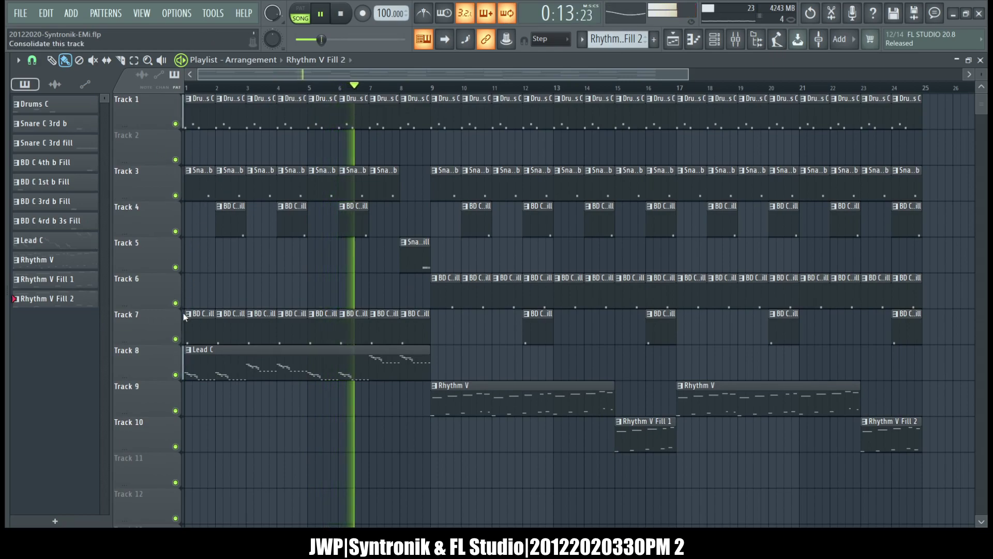
key("ctrl+z")
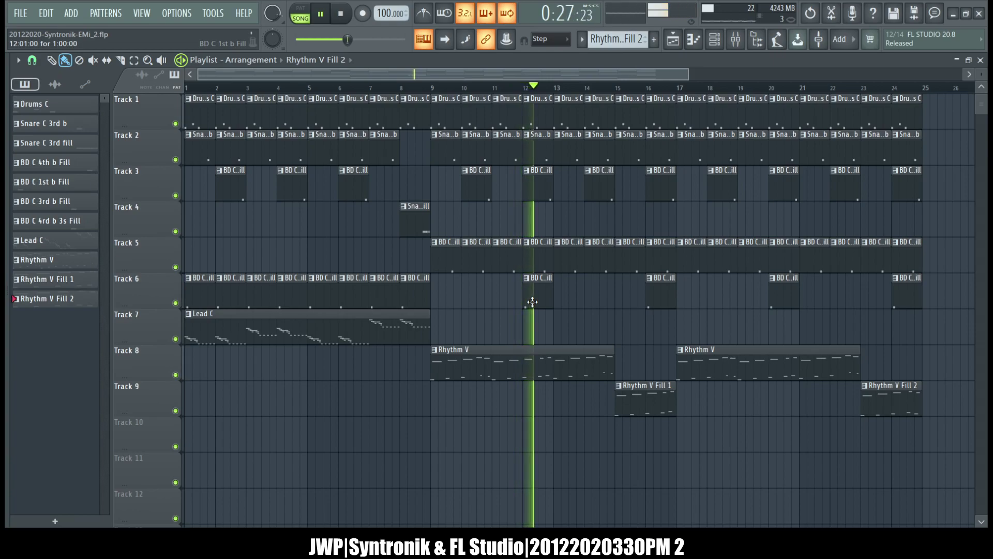
- Add BD C 1st b Fill clips on Track 6 at bars 9, 13, 17 and 21
left_click(532, 300)
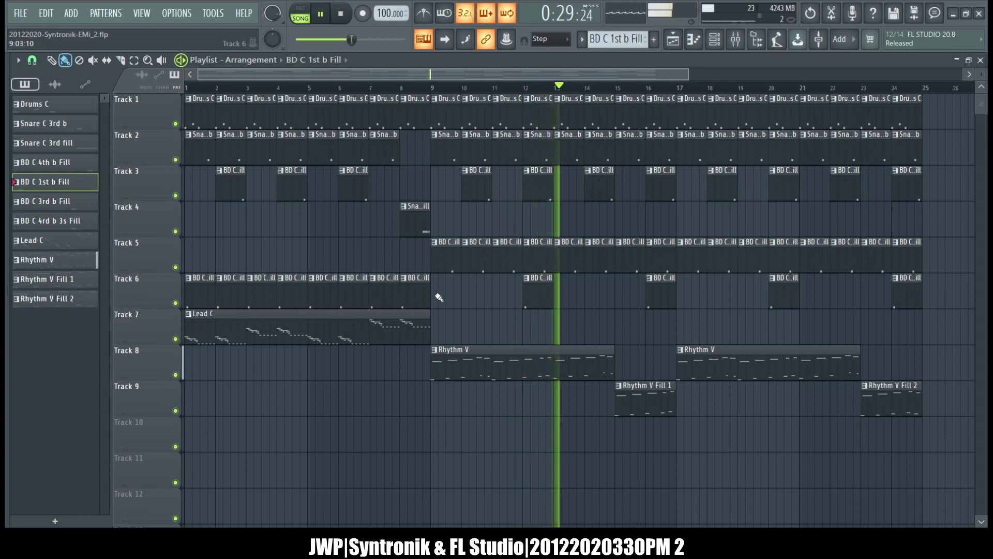
left_click(440, 294)
left_click(565, 301)
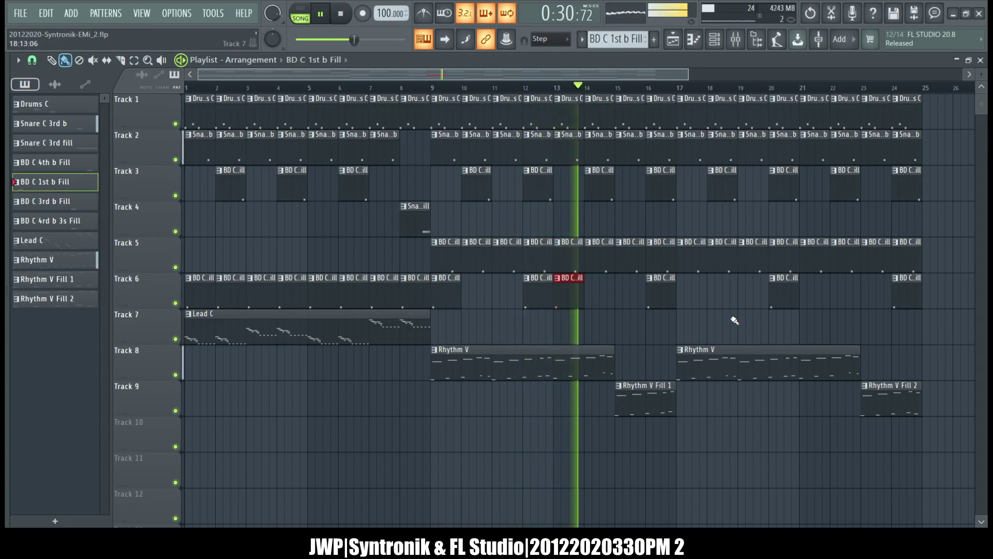
left_click(683, 297)
left_click(811, 297)
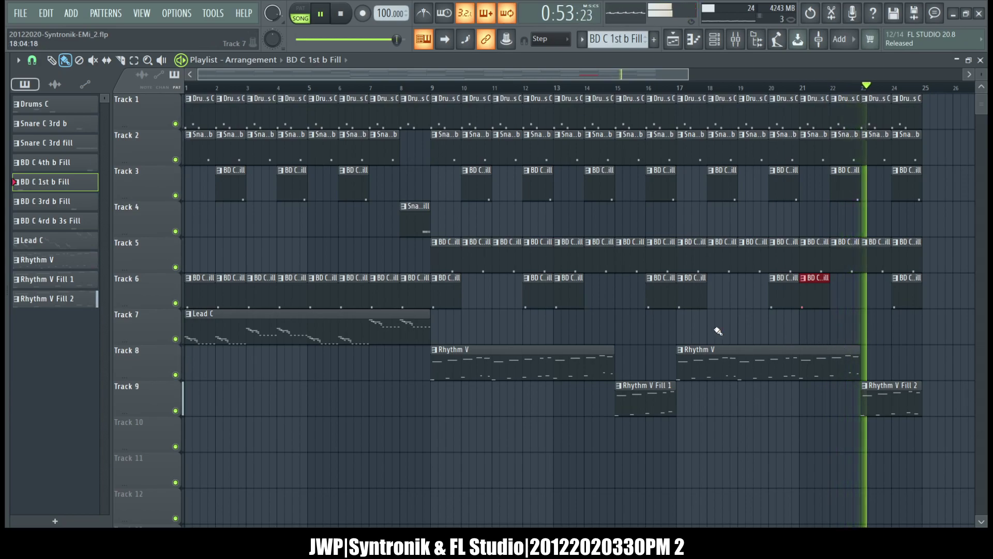
- Move the BD C 1st b Fill clips on Track 6 from bars 12, 16, 20 and 24 to bars 11, 15, 19 and 23
left_click(543, 290)
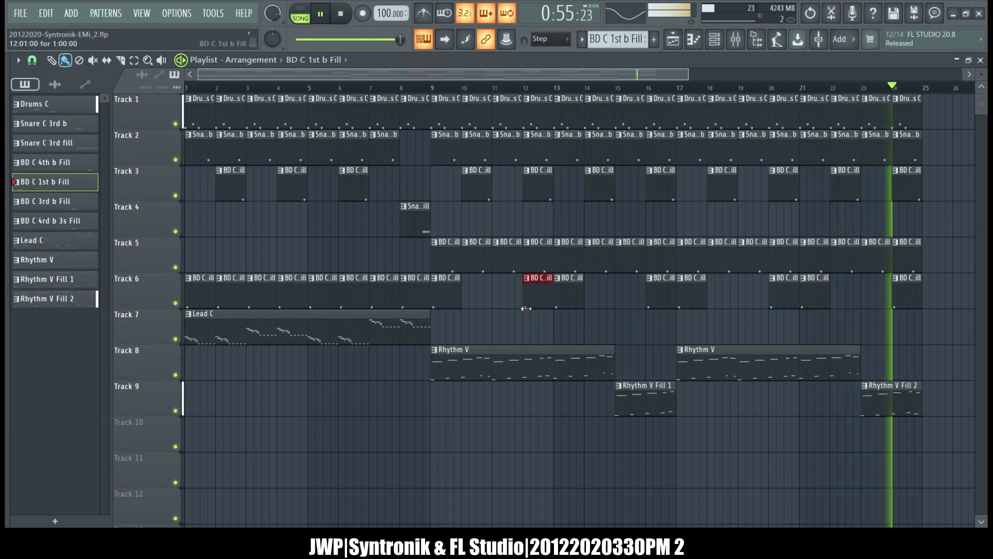
left_click(657, 279)
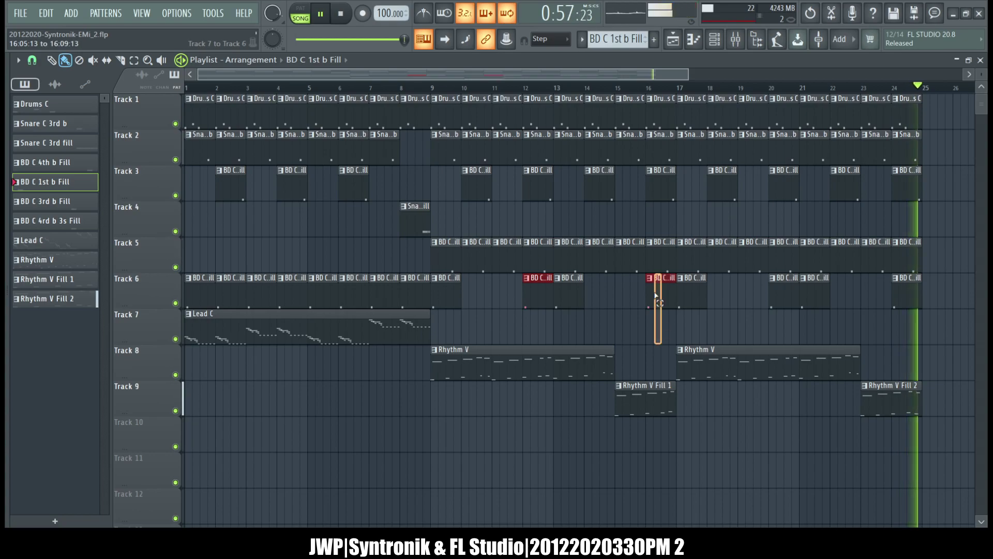
left_click_drag(753, 317, 795, 299)
left_click_drag(865, 323, 879, 306)
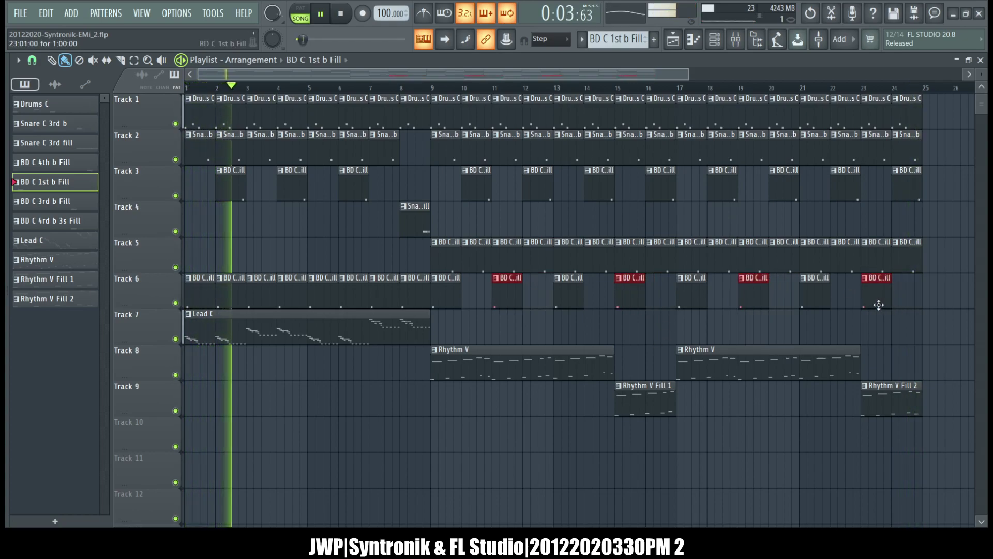
left_click(940, 309, "ctrl")
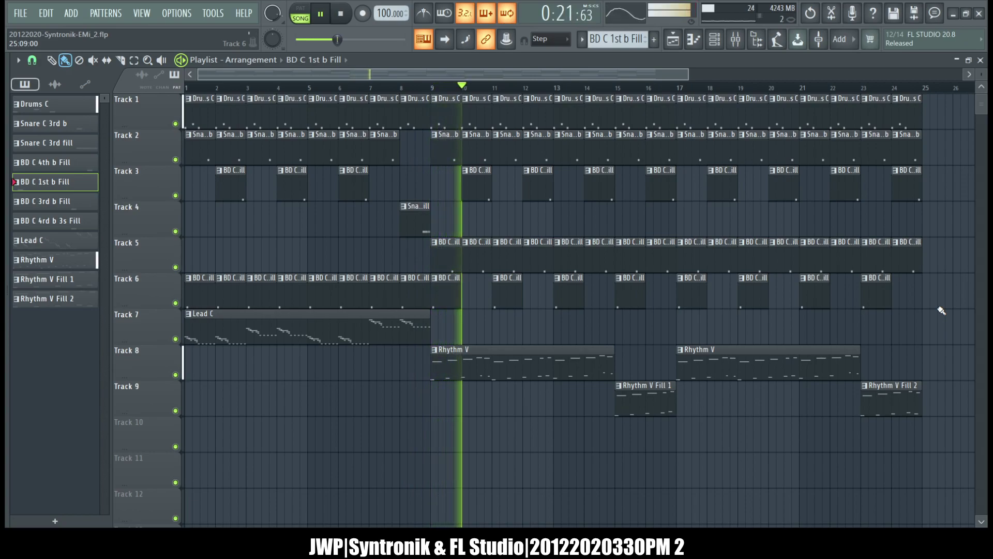
- View the channel rack, stop playback and hide the rack again
left_click(715, 39)
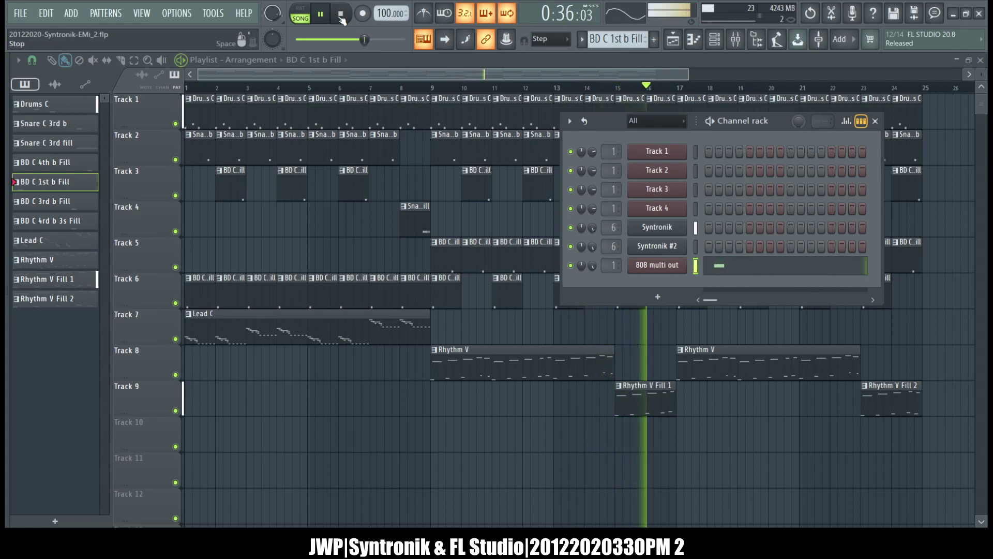
key("space")
key("F6")
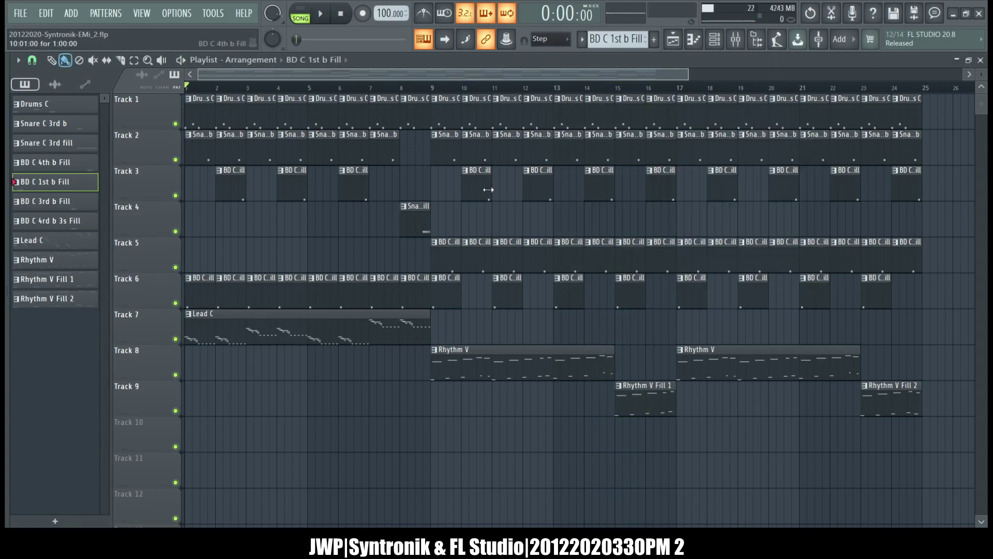
- Move the Lead C and Rhythm V clips down one track to Tracks 8 to 10 and place a new HH C pattern at bar 1 of Track 7
left_click_drag(165, 333, 157, 407)
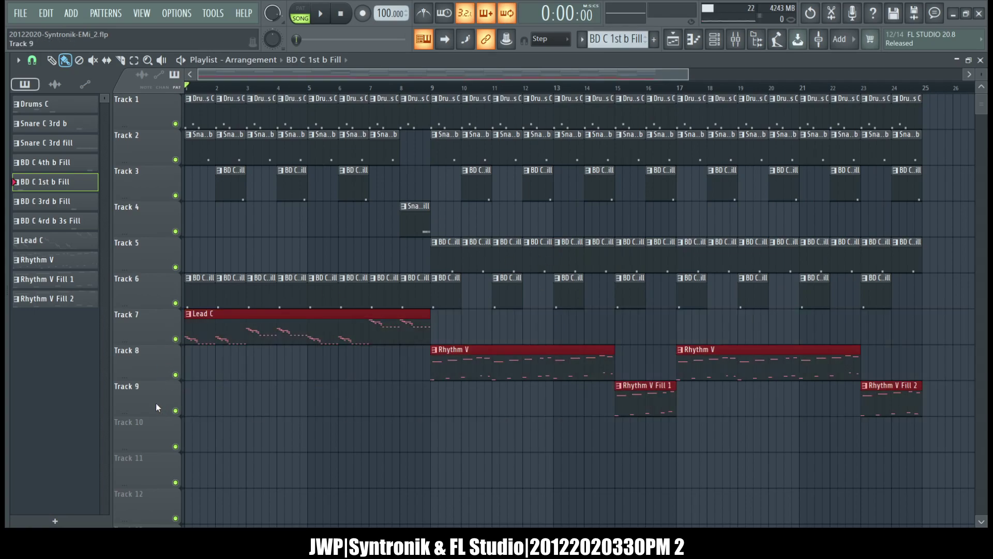
left_click_drag(224, 334, 219, 391)
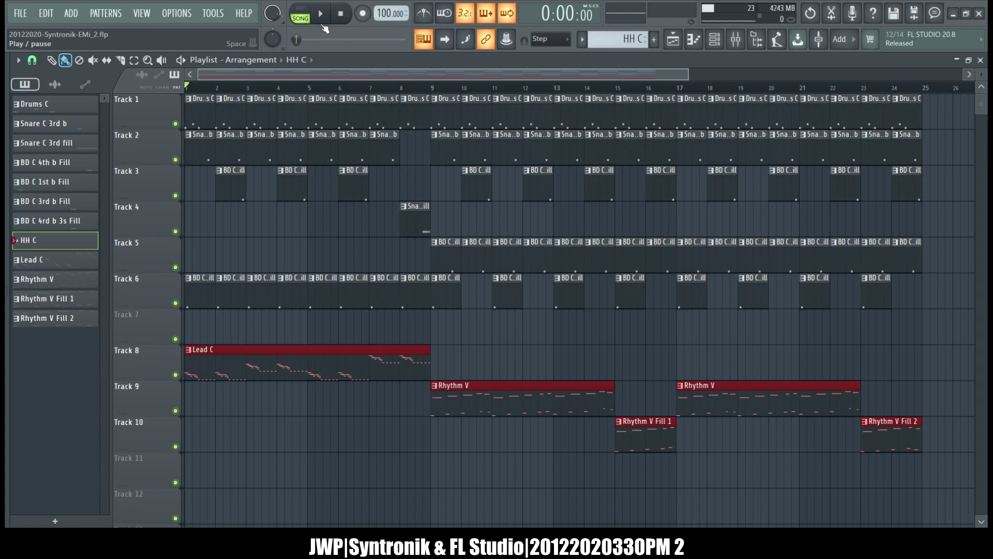
left_click(202, 327)
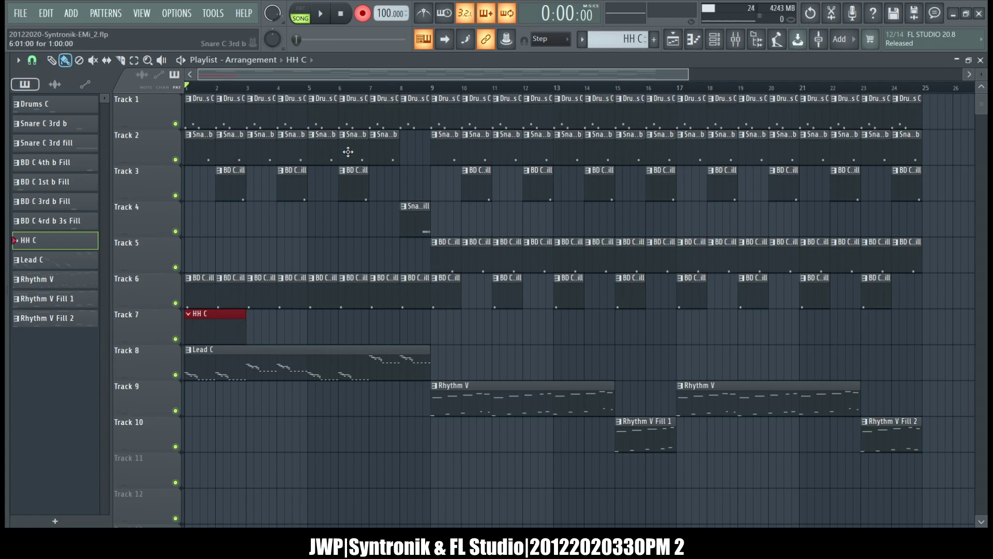
- Try several takes of recording open and closed hi-hats into the HH C pattern from bar 1, discarding the unwanted takes
left_click(332, 18)
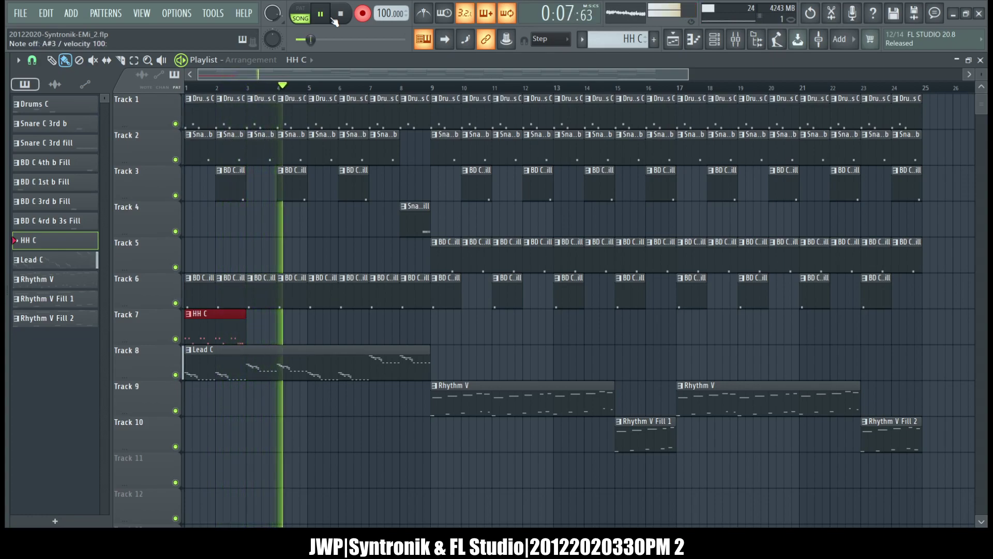
left_click(334, 18)
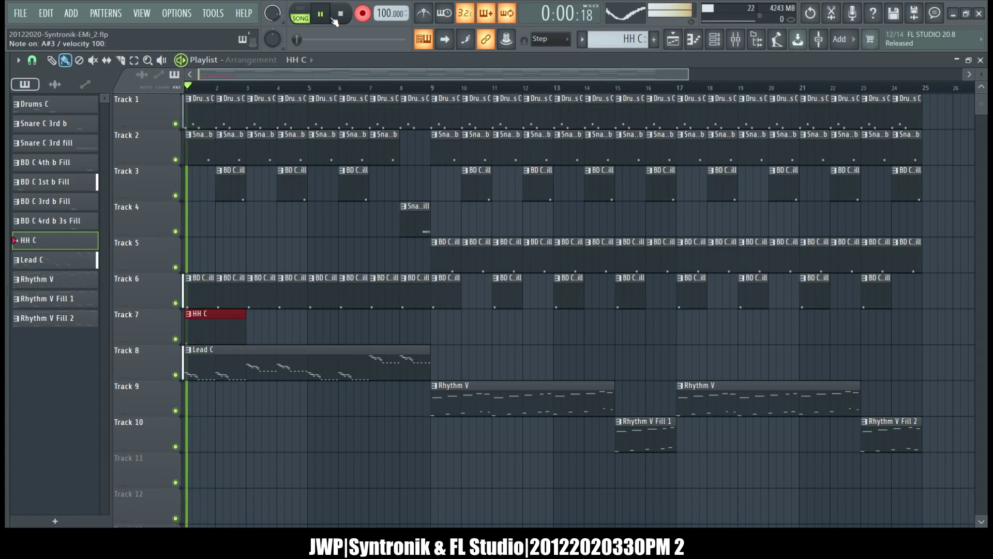
left_click(334, 20)
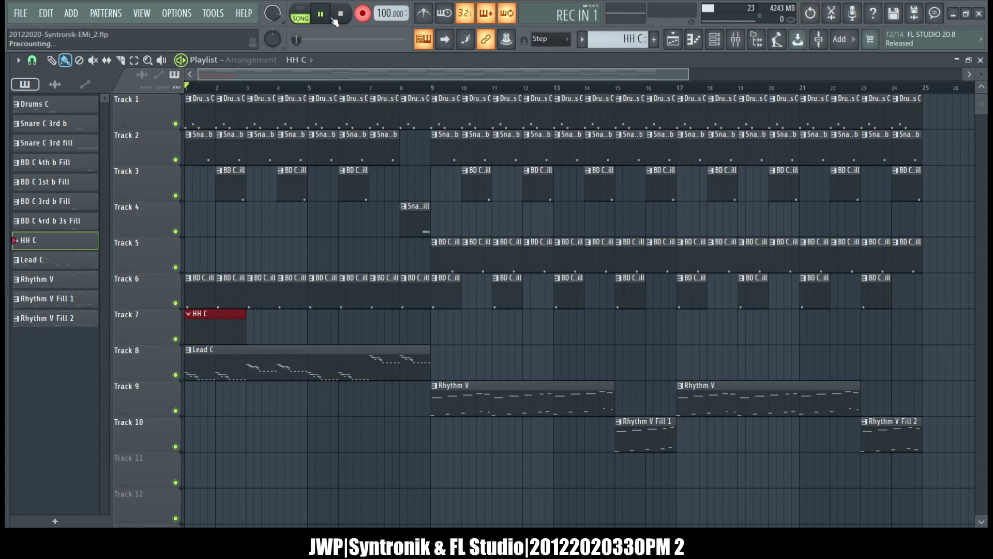
left_click(334, 20)
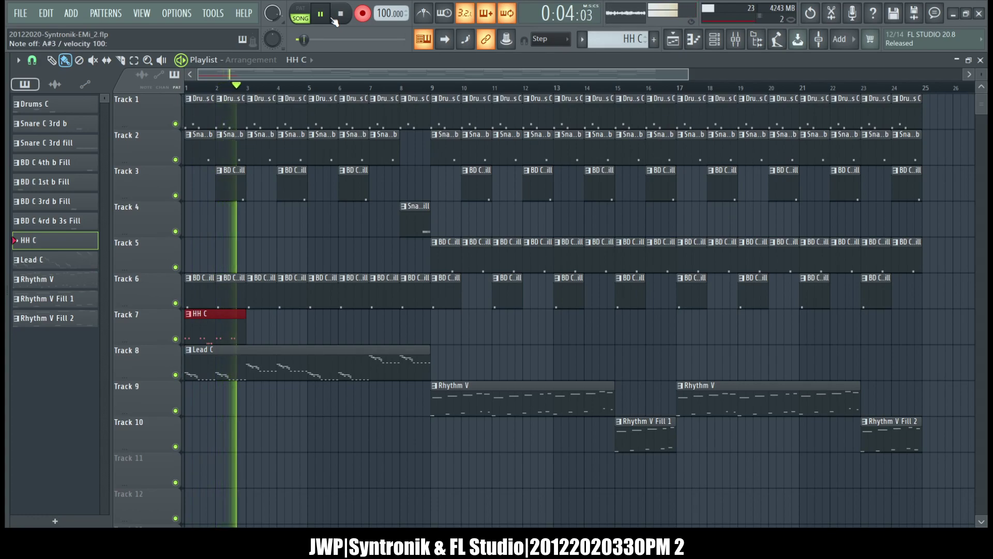
left_click(334, 20)
key("ctrl+z")
key("space")
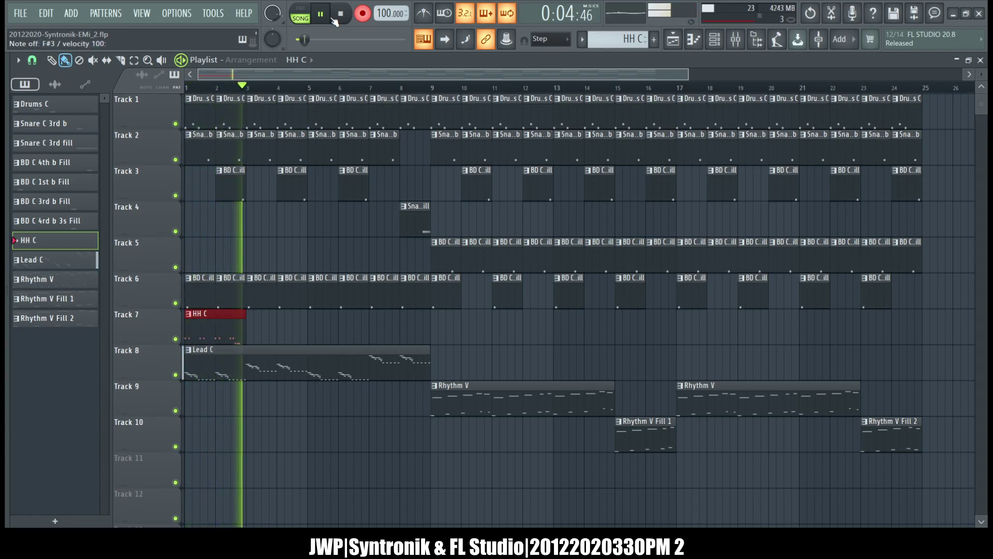
left_click(334, 20)
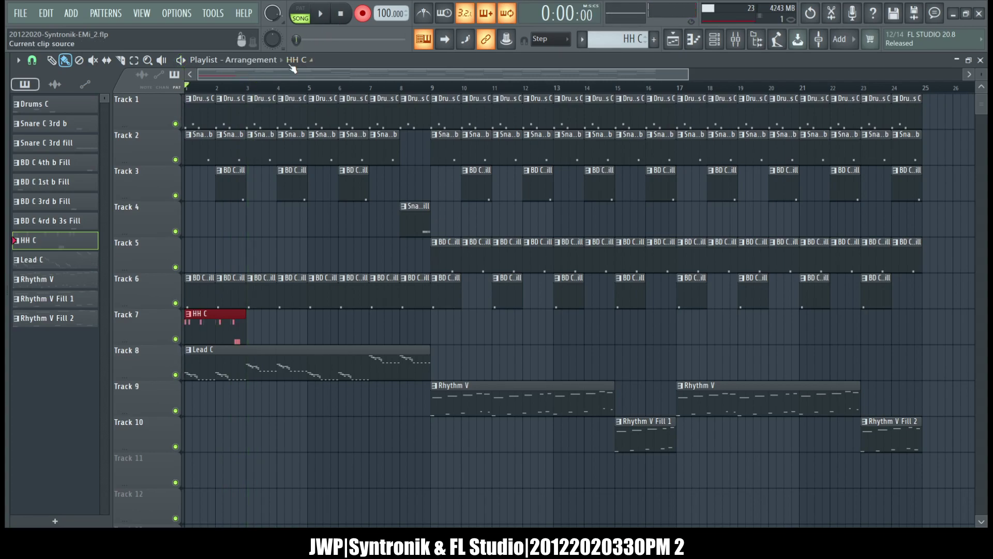
- Quantize the durations of the recorded HH C hi-hat notes in the piano roll
double_click(202, 324)
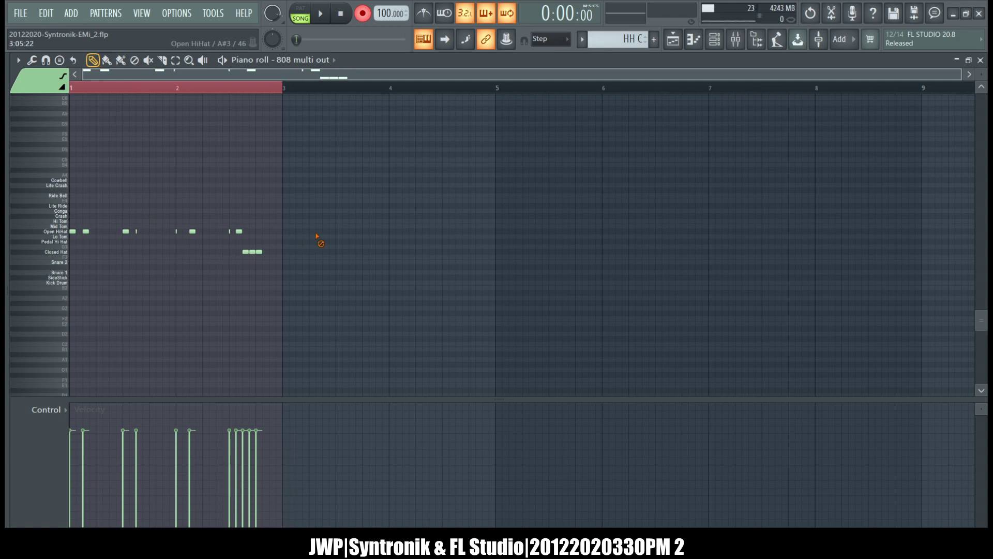
scroll(221, 210, "up", 2)
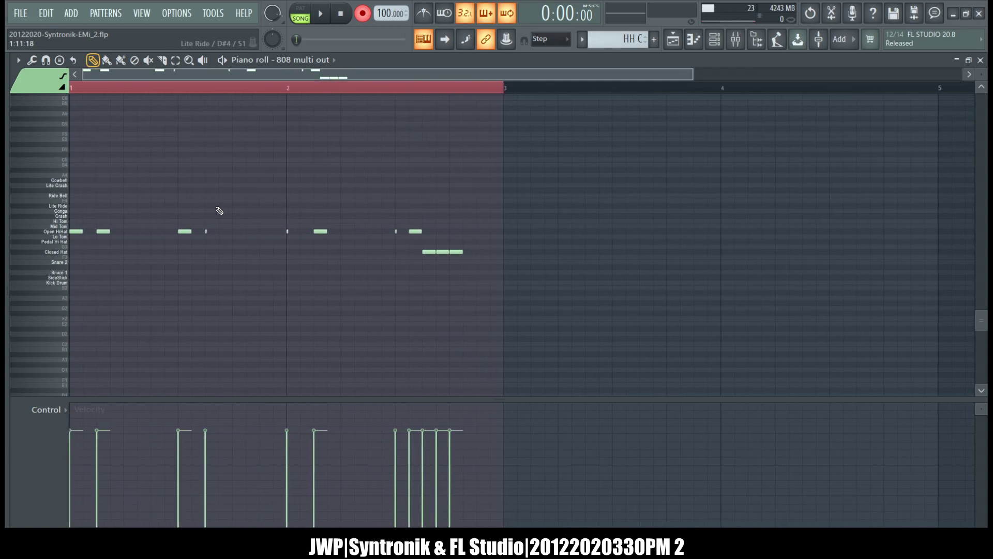
left_click(50, 138)
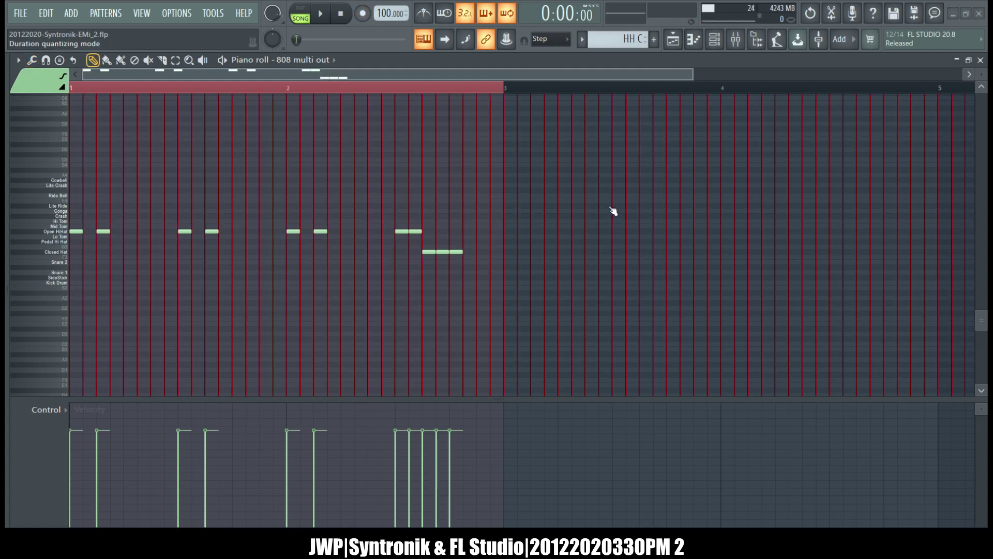
left_click(644, 287)
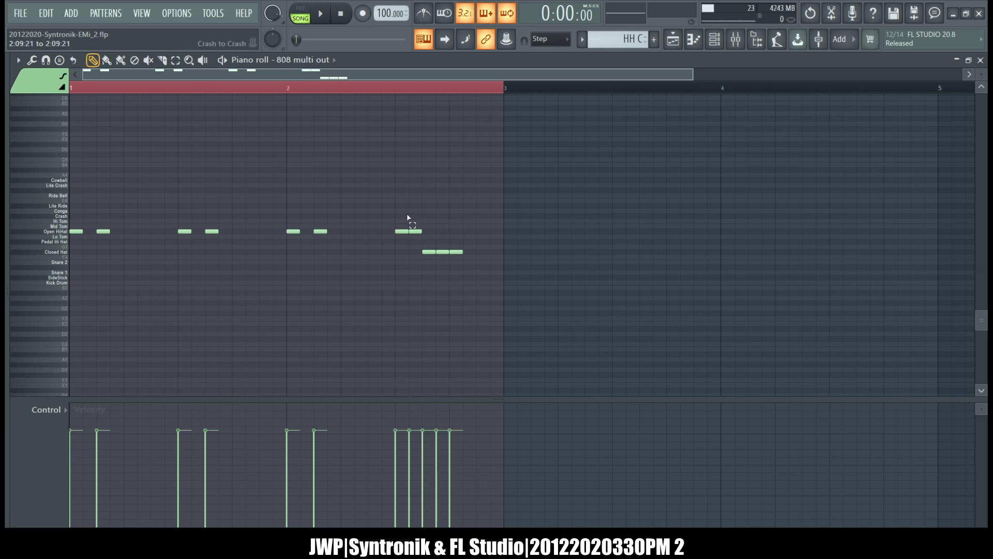
- Shift the last open hi-hat of HH C one step later and the three closed hats two steps later, auditioning between moves
left_click_drag(414, 211, 458, 291)
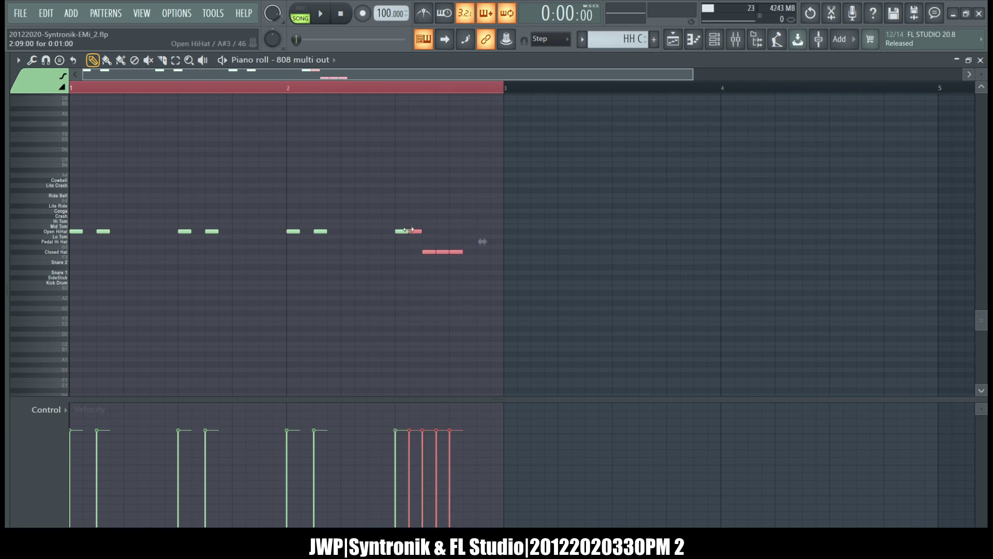
left_click(673, 38)
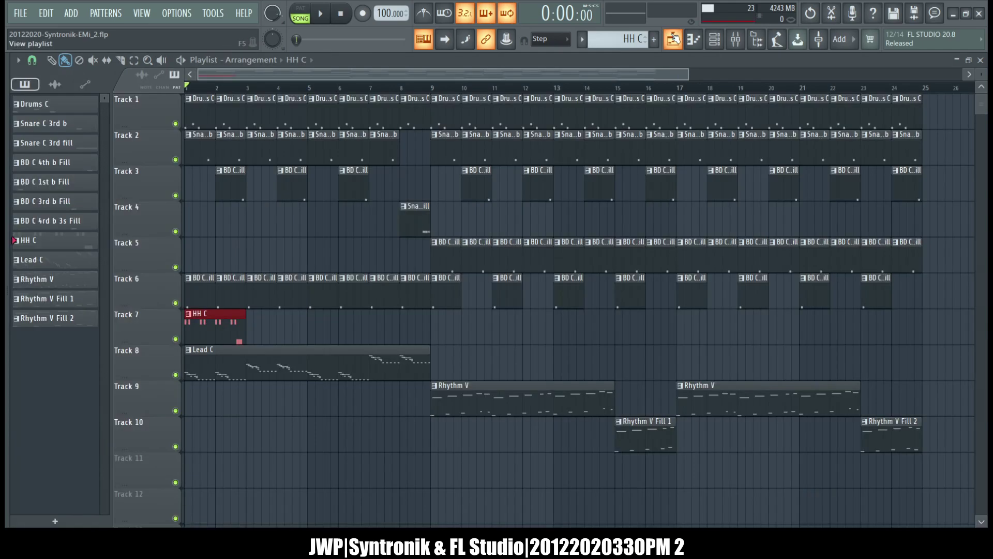
key("space")
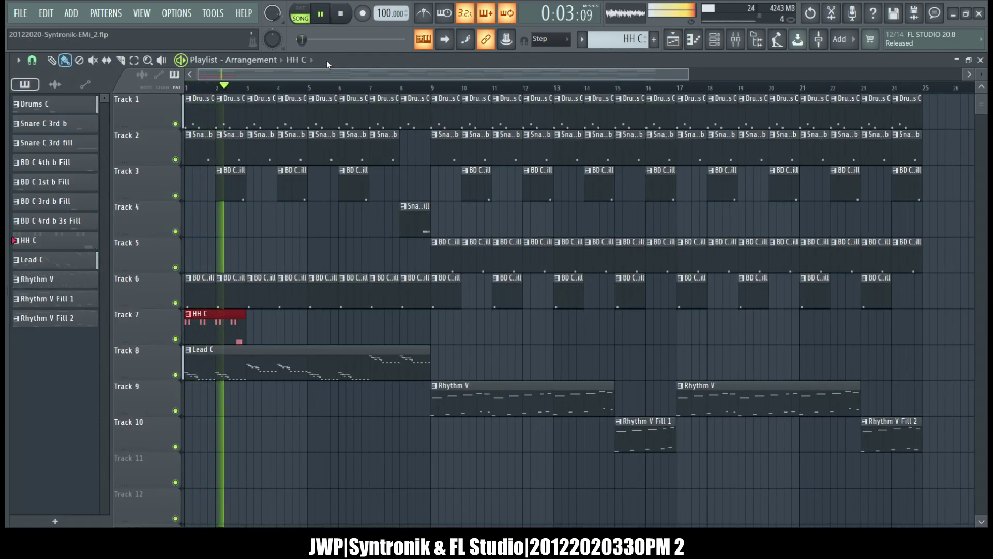
left_click(694, 41)
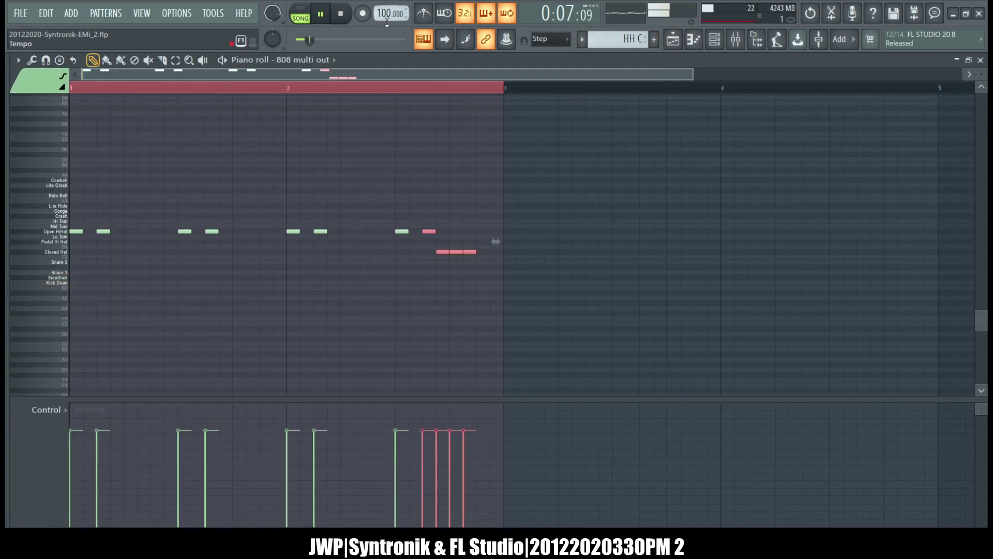
left_click_drag(471, 297, 446, 237)
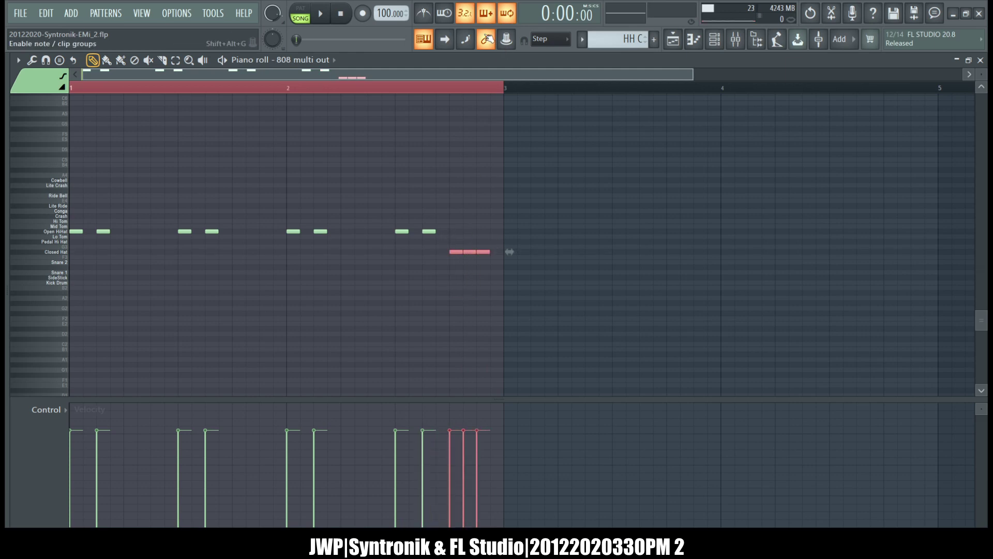
- Audition the edited HH C pattern and delete all of its notes
left_click(329, 20)
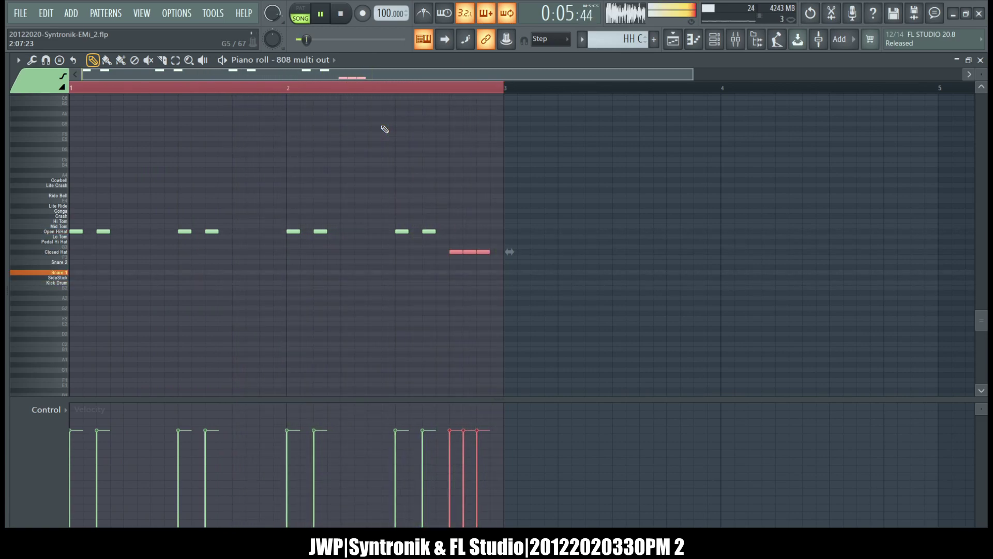
key("ctrl+a")
key("Delete")
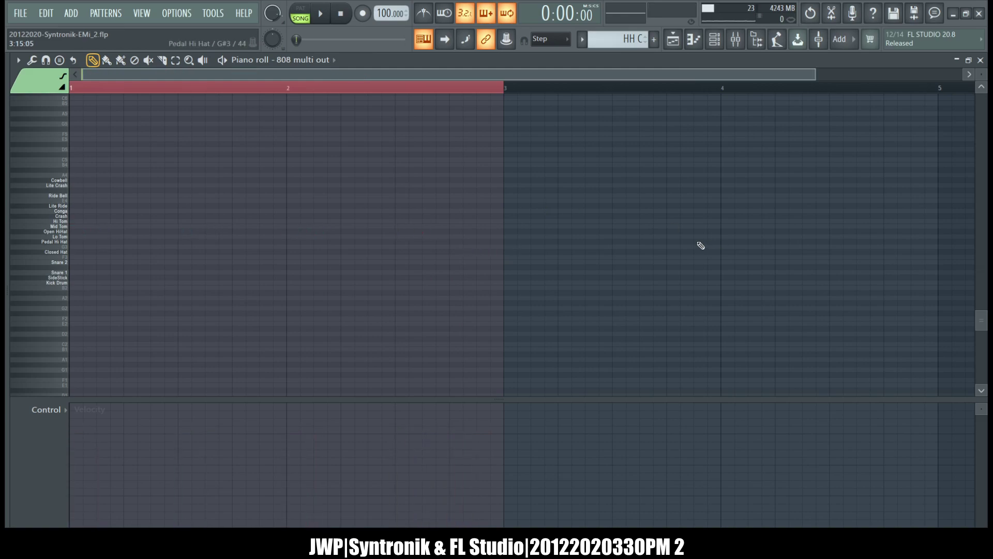
- Set the global snap to none, record open and closed hi-hats into HH C over bars 1 to 8 and review the recorded notes
key("space")
key("space")
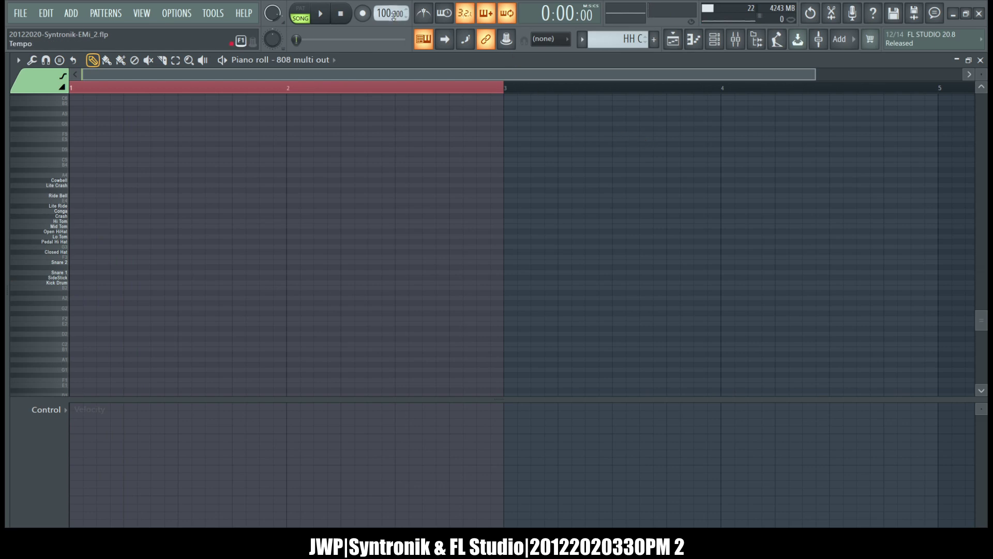
key("j")
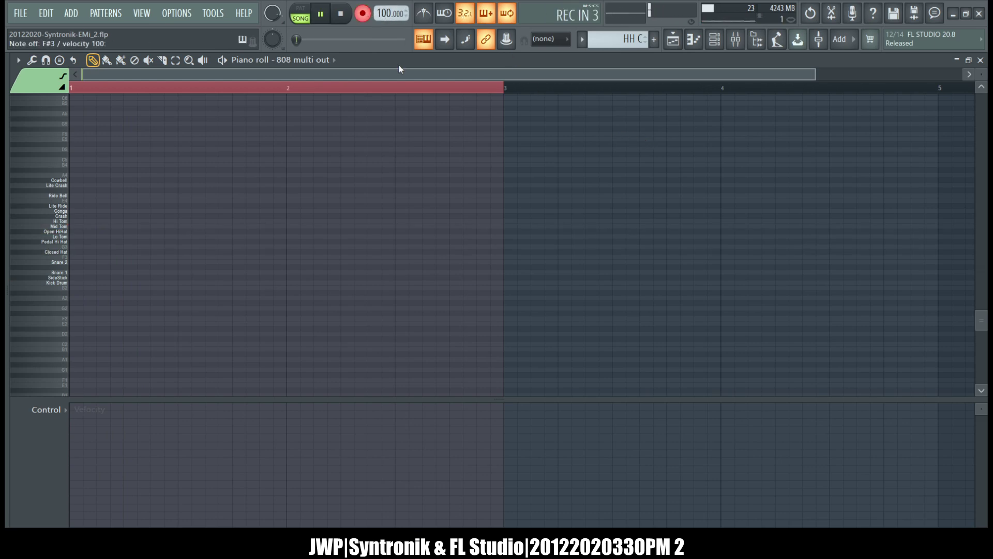
key("space")
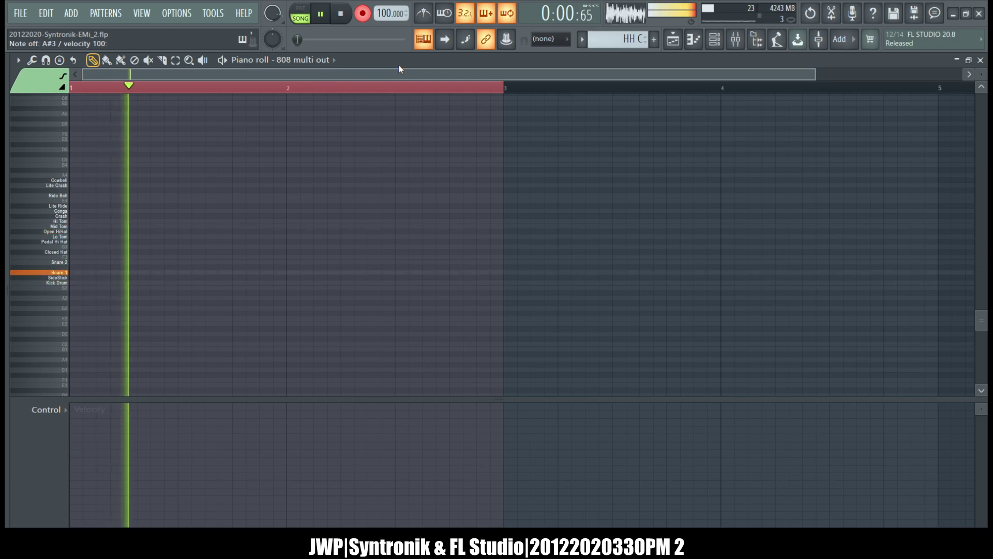
key("j")
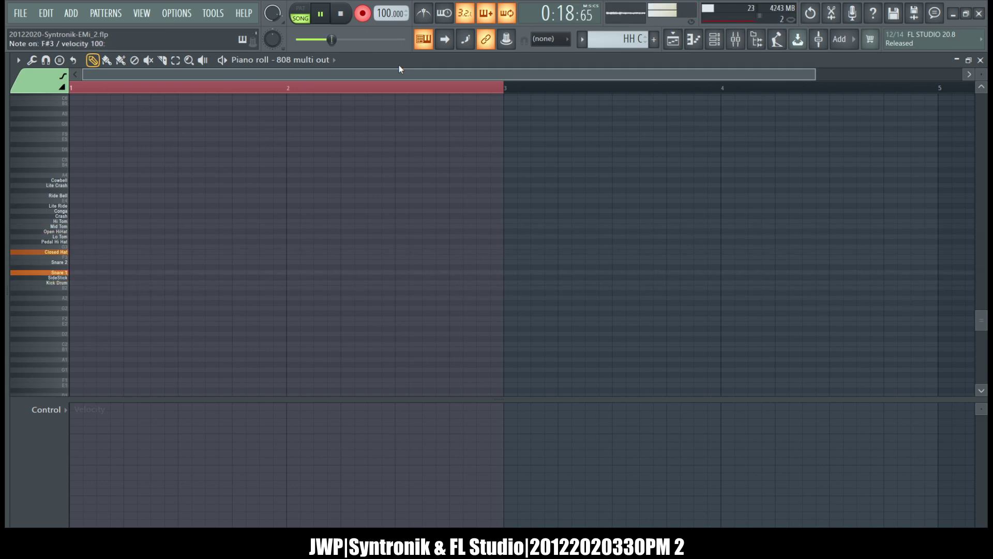
key("space")
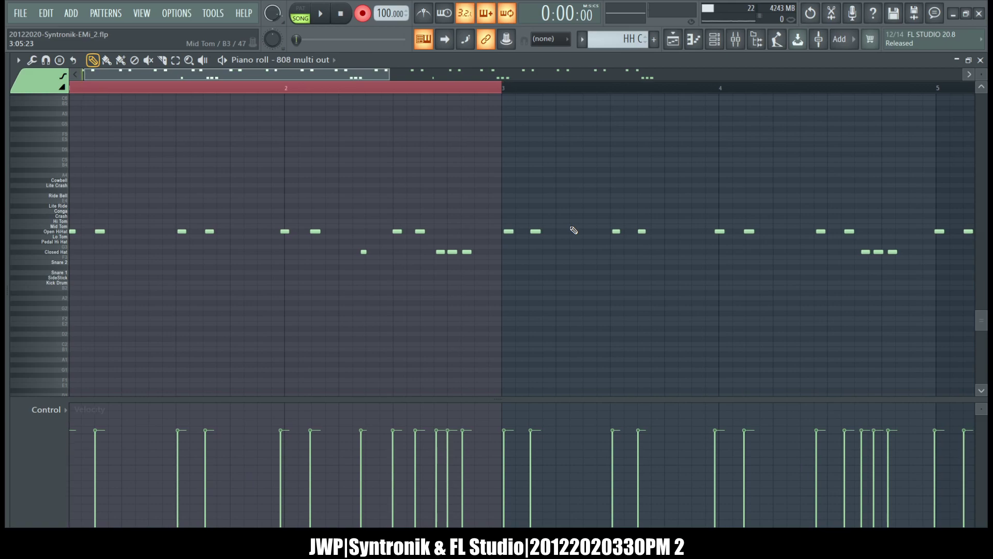
scroll(571, 228, "down", 5)
left_click_drag(333, 73, 630, 99)
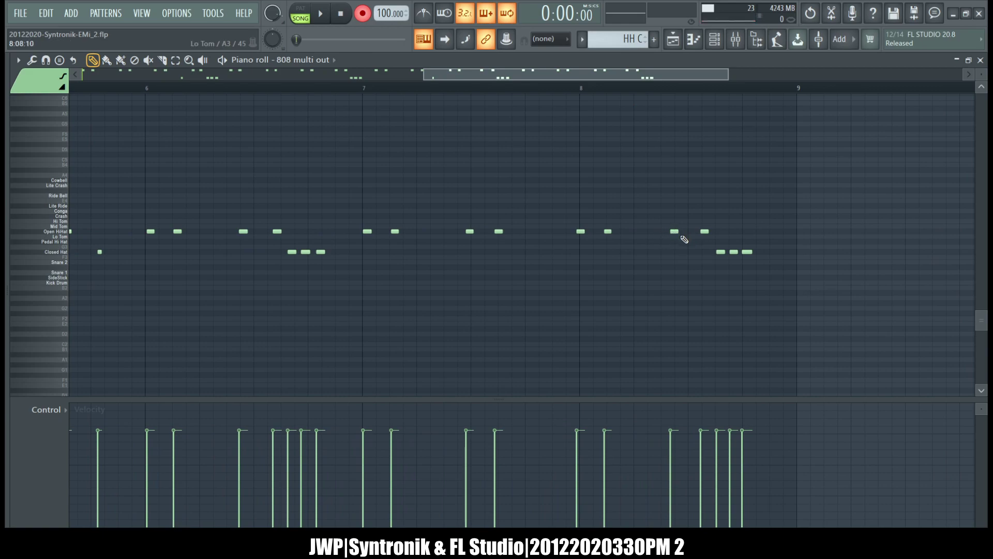
- Keep only the last two bars of recorded hi-hats in HH C, deleting the rest and pasting them at bar 1
left_click_drag(368, 217, 737, 306)
key("ctrl+x")
key("ctrl+a")
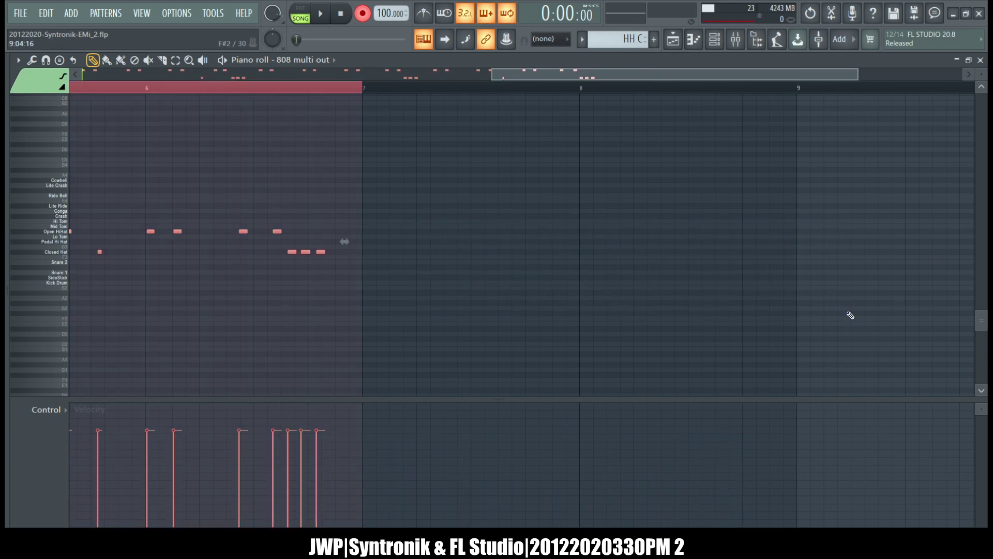
key("Delete")
key("ctrl+v")
key("Delete")
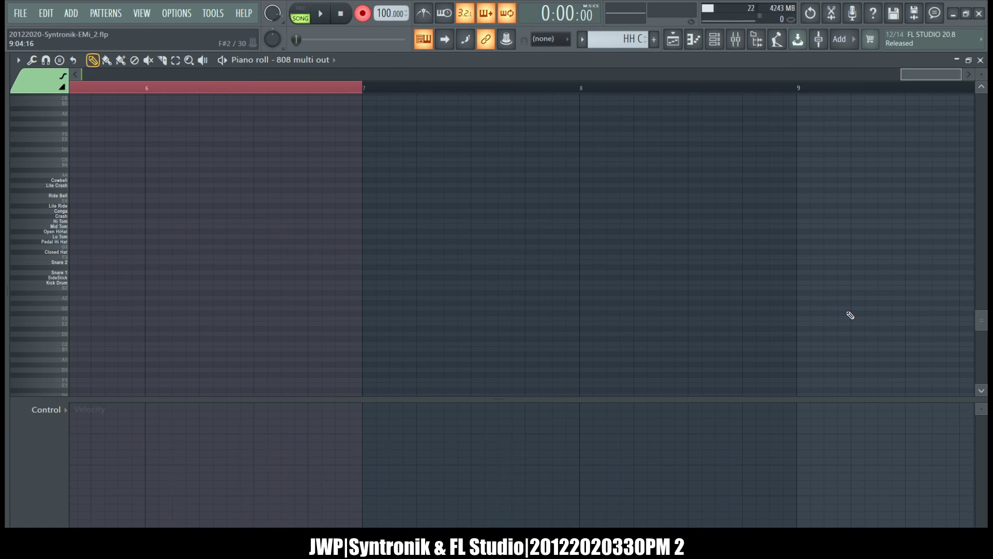
left_click_drag(930, 79, 31, 140)
key("ctrl+v")
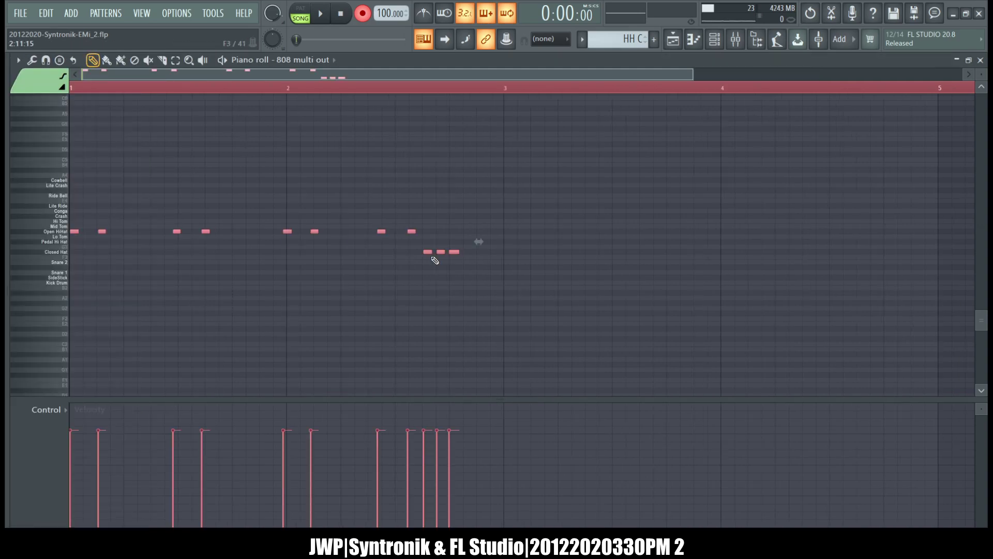
- Quantize the two-bar HH C hi-hat notes to the step grid and audition the pattern
left_click(290, 149, "ctrl")
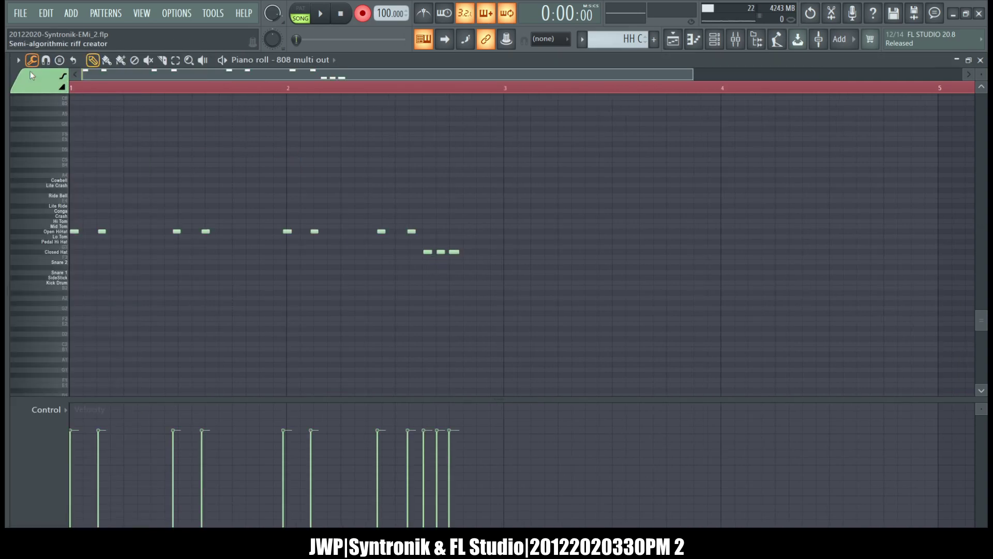
key("ctrl+q")
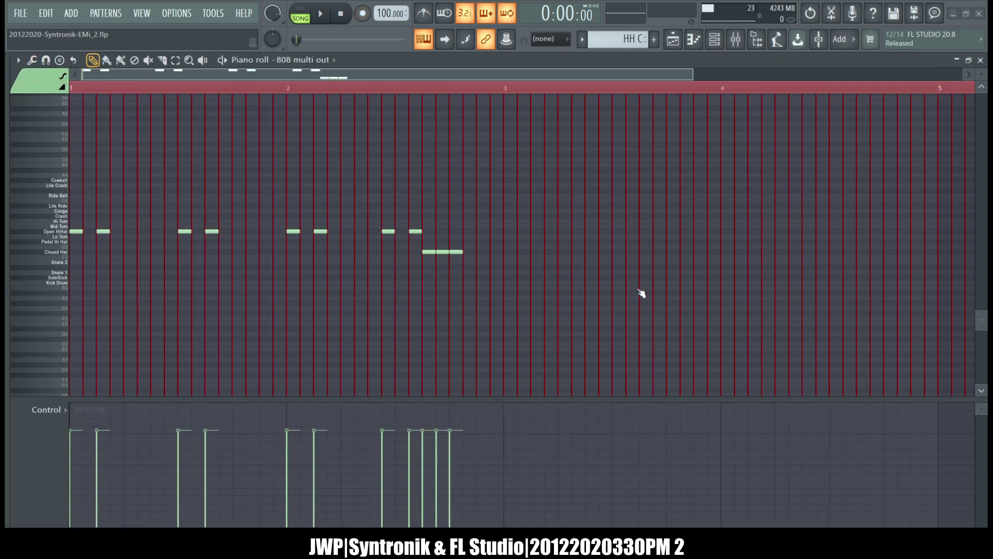
key("space")
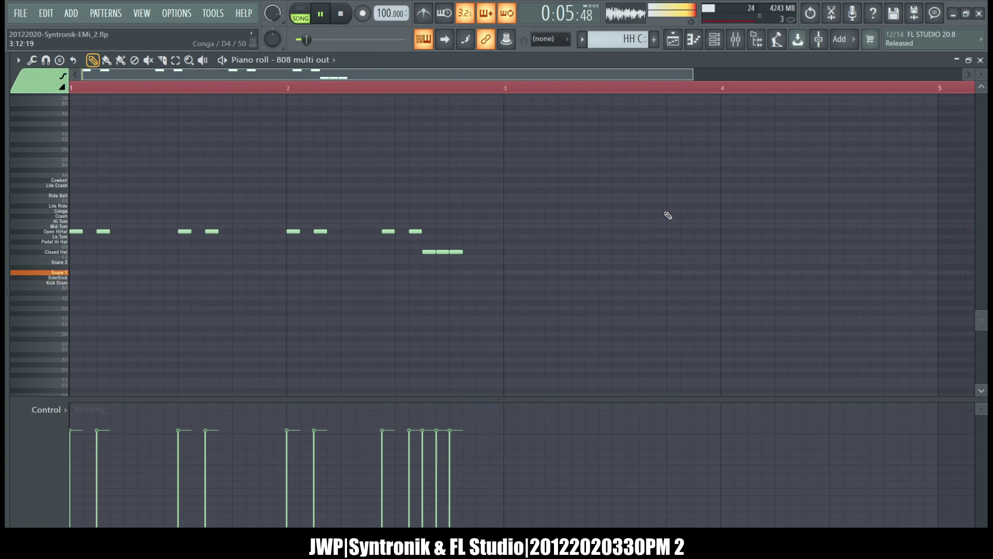
- Repeat the two-bar HH C clip on Track 7 of the playlist to fill bars 3 to 8
left_click(673, 39)
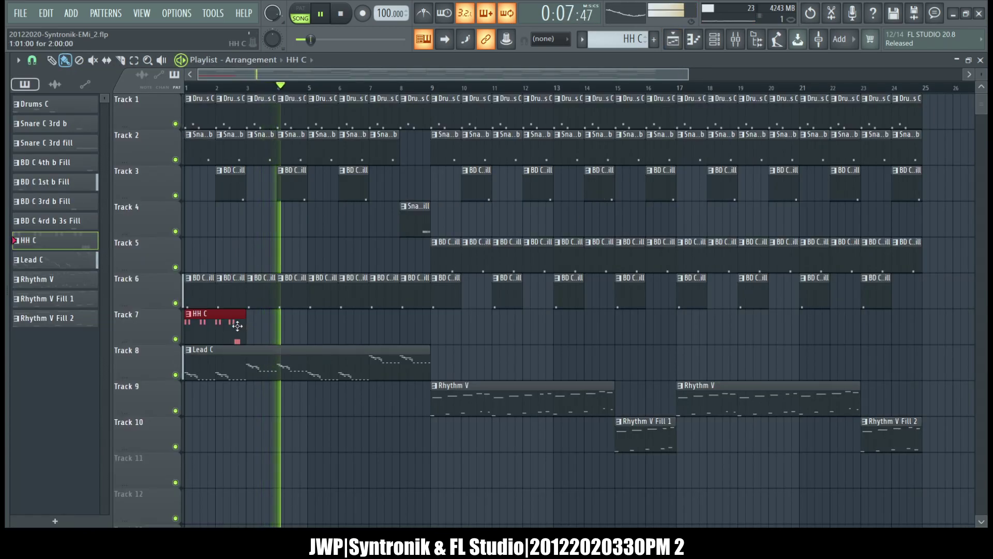
left_click_drag(258, 329, 398, 334)
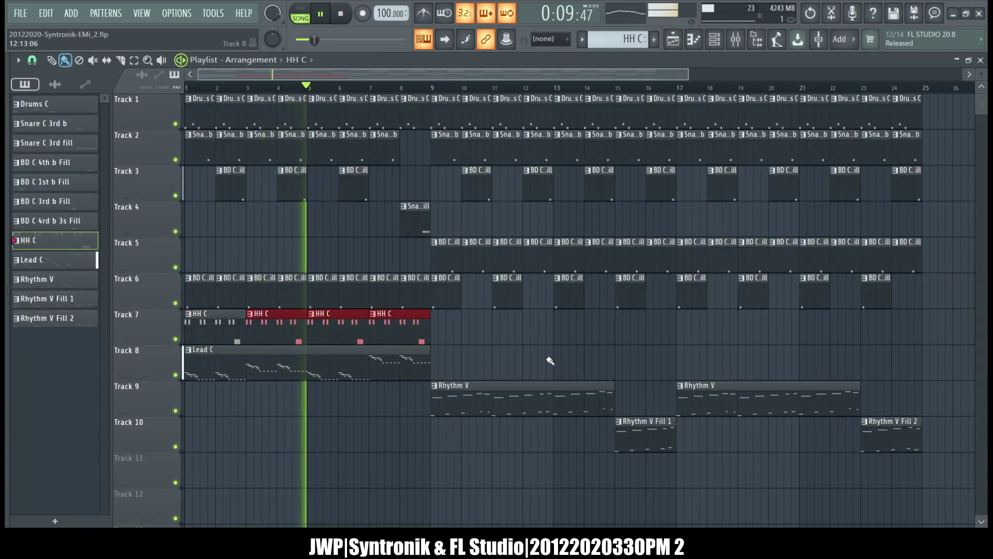
double_click(424, 339)
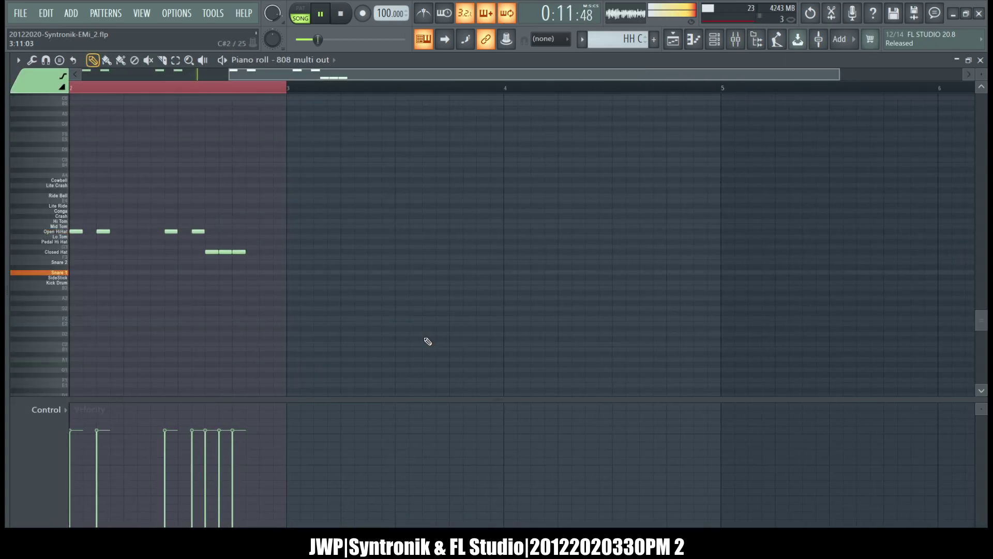
left_click(980, 60)
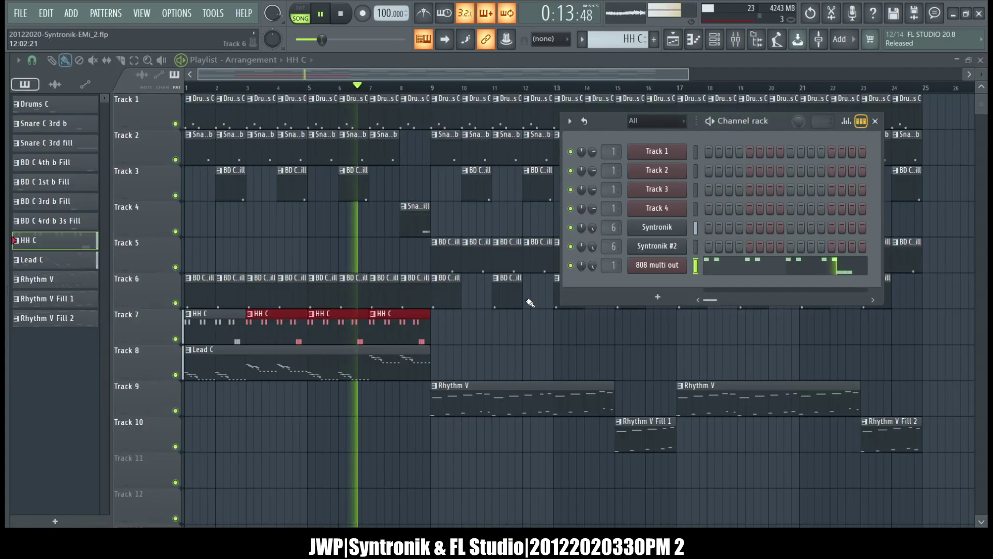
- Trim the last HH C clip on Track 7 to a length of 1:10:00, cutting off its three closed hats
left_click_drag(428, 334, 409, 339)
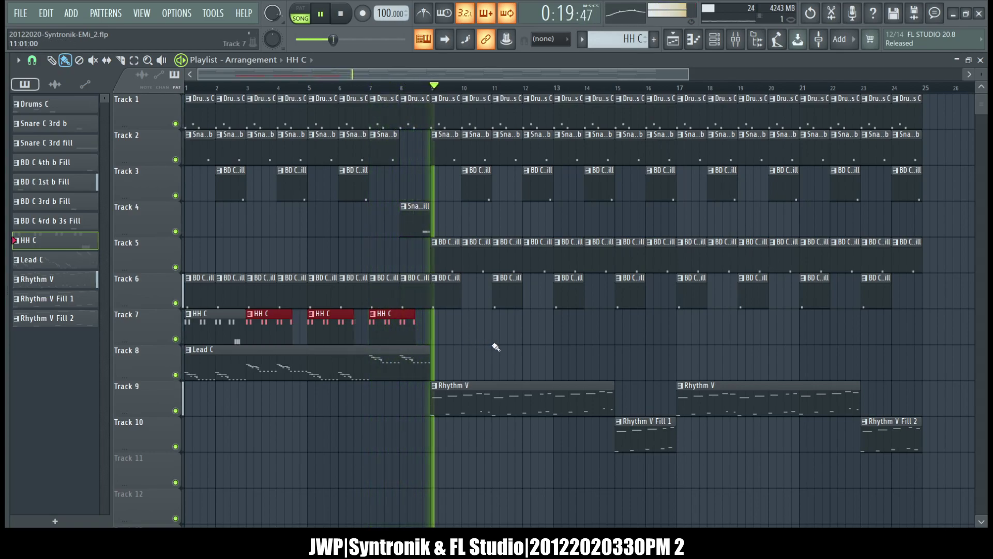
left_click_drag(414, 329, 428, 333)
left_click(475, 332, "ctrl")
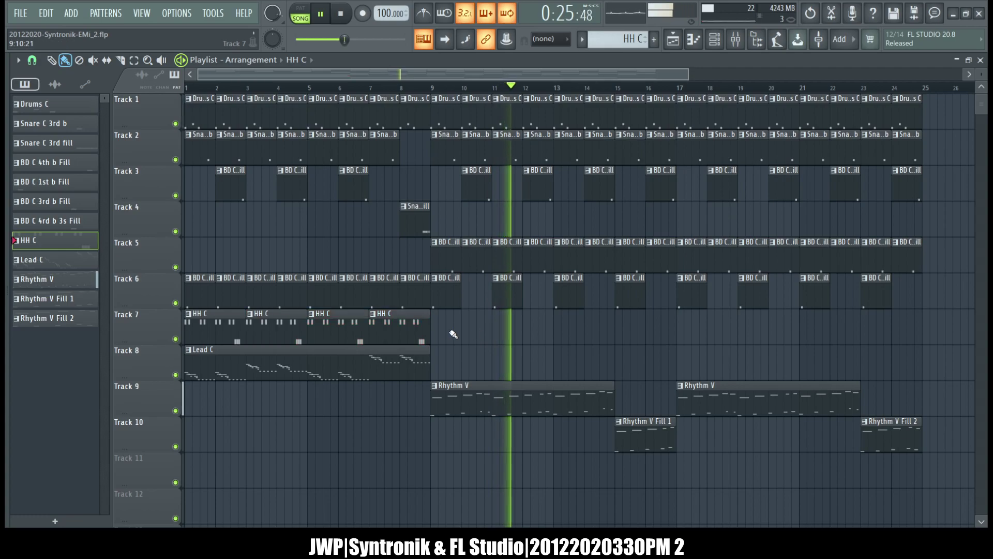
scroll(427, 332, "up", 3)
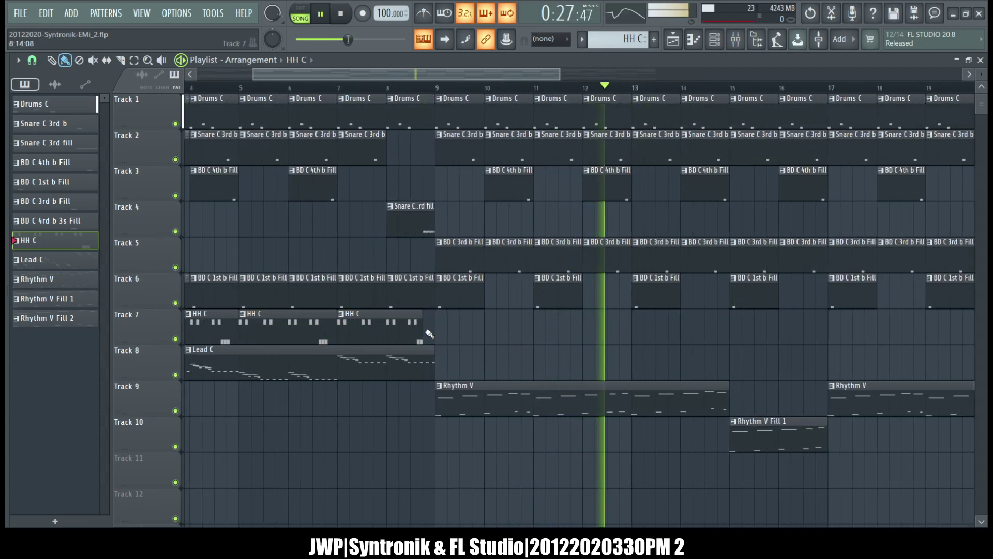
scroll(428, 333, "up", 3)
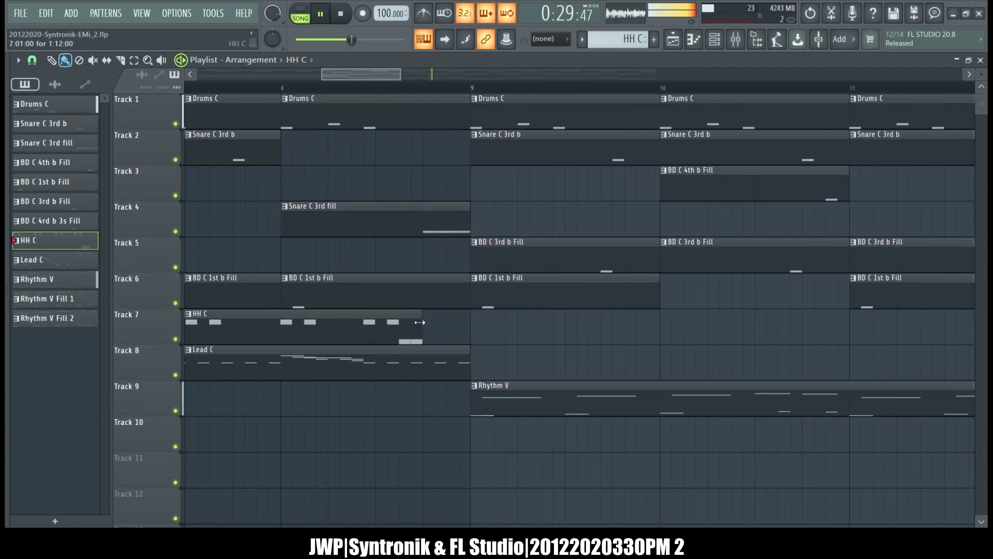
left_click_drag(405, 330, 393, 330)
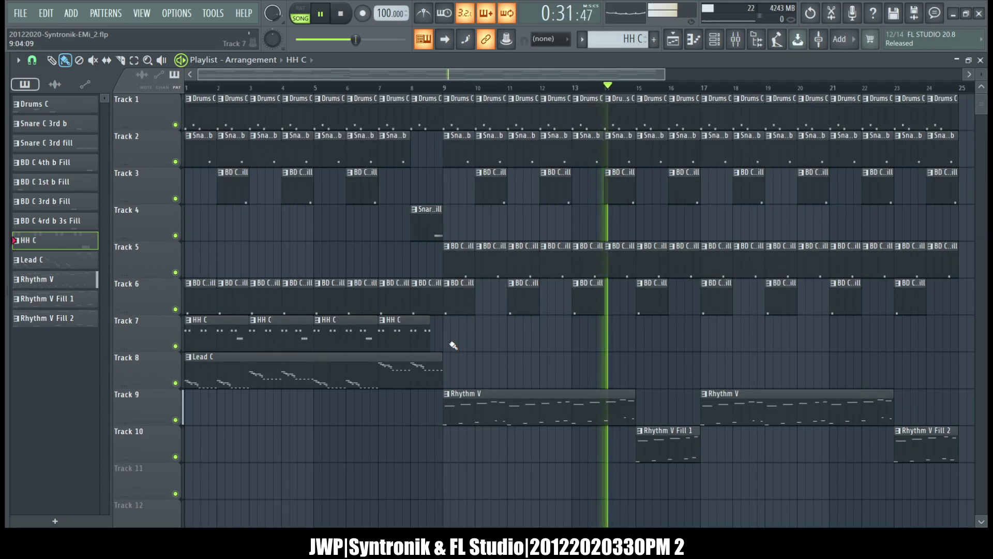
- Move the Lead C, Rhythm V and Rhythm V Fill clips down one track to free Track 8, auditioning the arrangement from the start
key("space")
key("space")
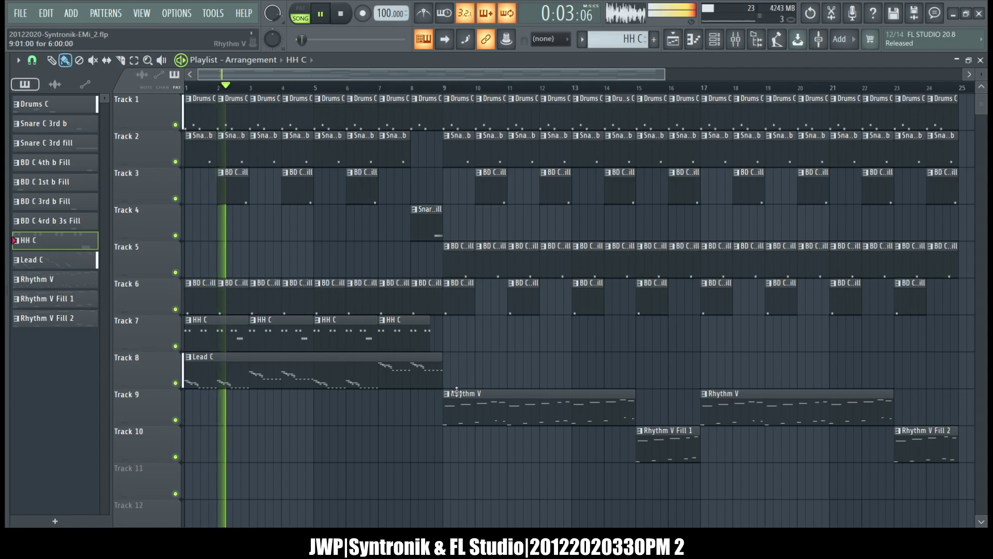
left_click_drag(174, 370, 149, 457)
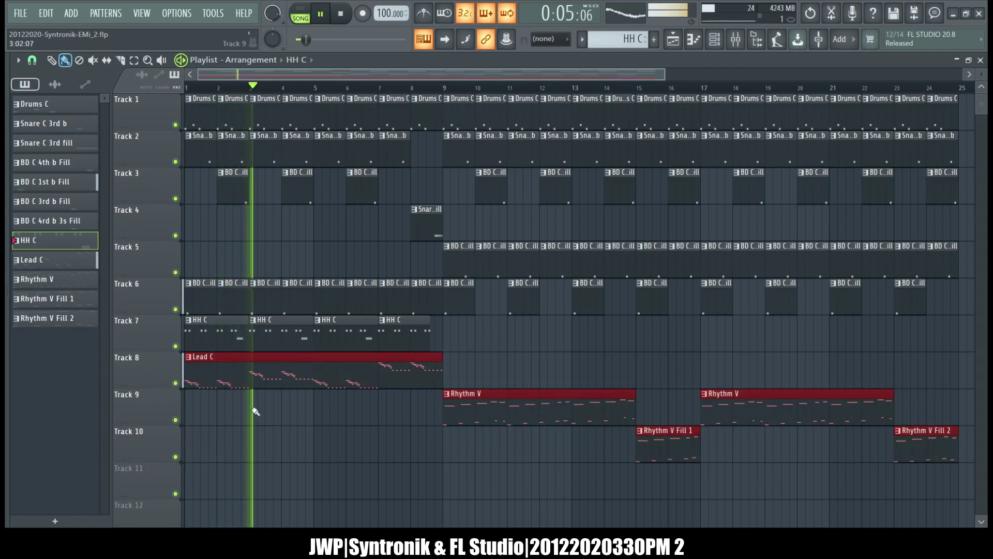
left_click_drag(215, 372, 204, 408)
scroll(386, 326, "down", 2)
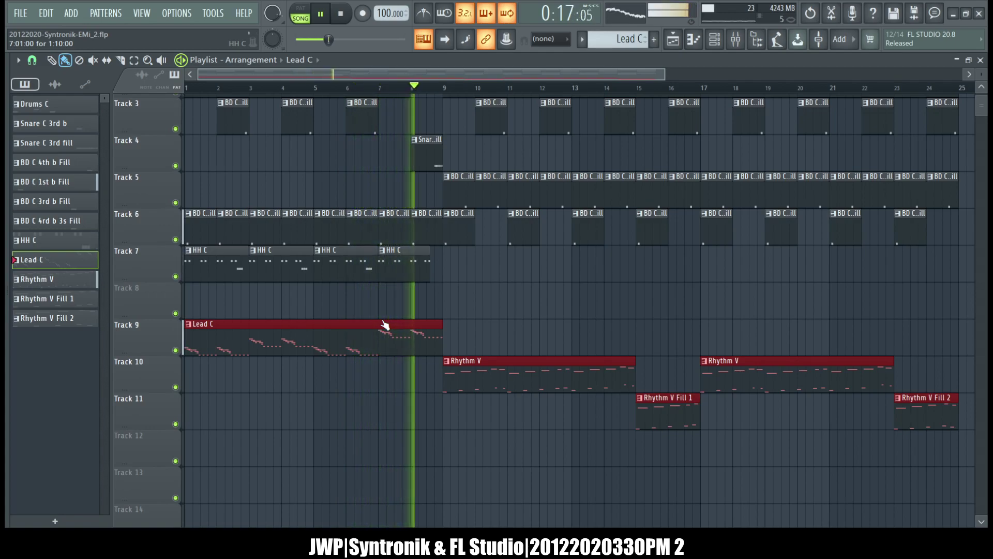
scroll(421, 211, "up", 2)
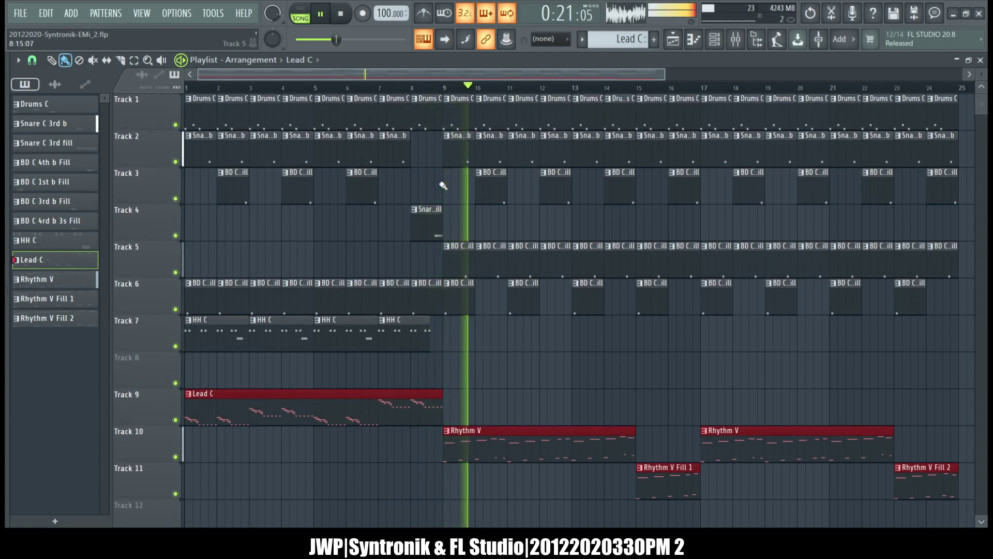
left_click(340, 15)
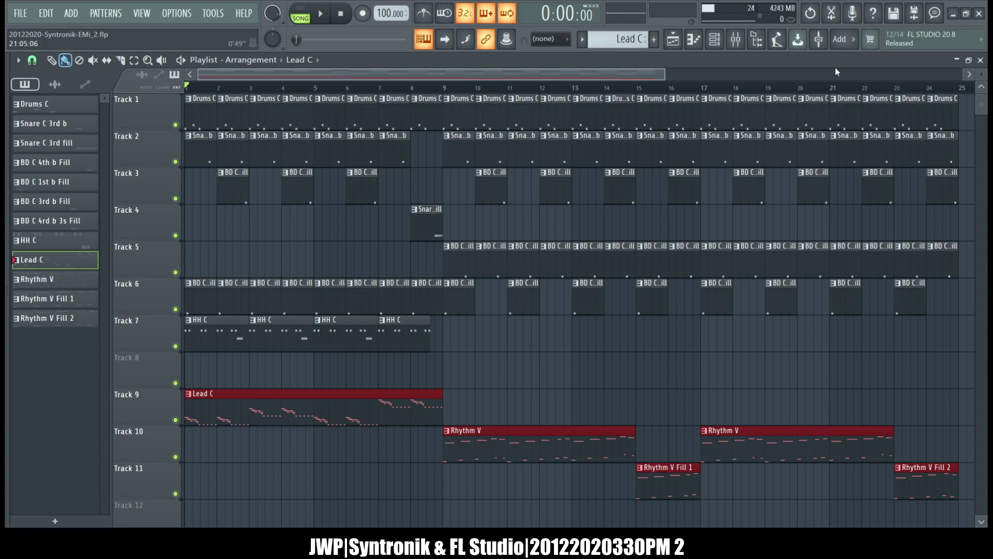
- Create a new pattern named HH V after HH C and place it on Track 8 at bar 9
left_click(51, 242)
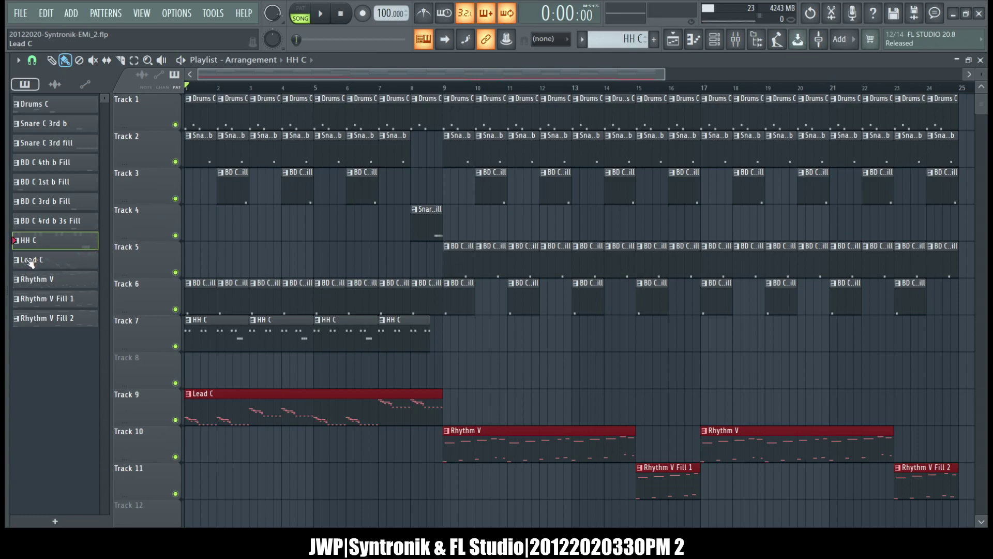
left_click(86, 389)
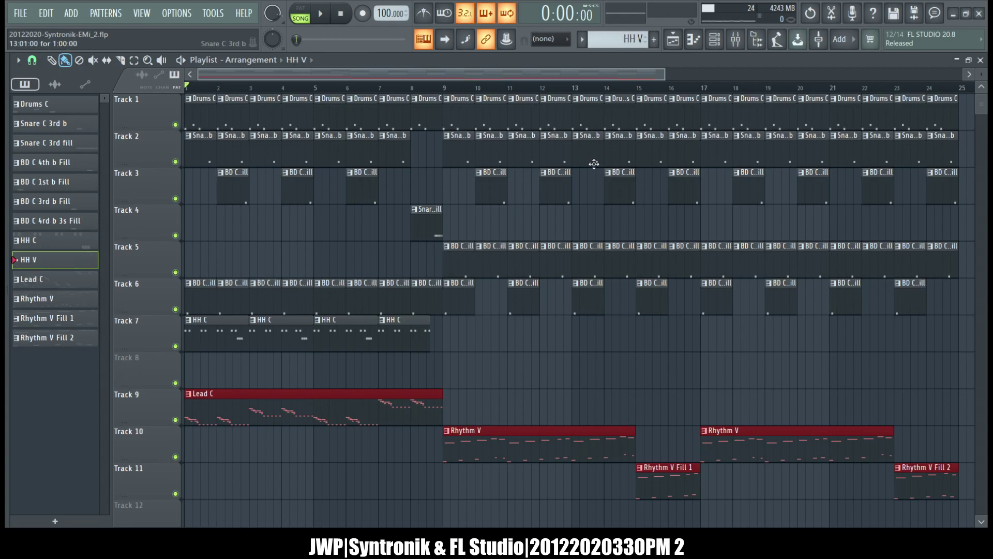
left_click(458, 367)
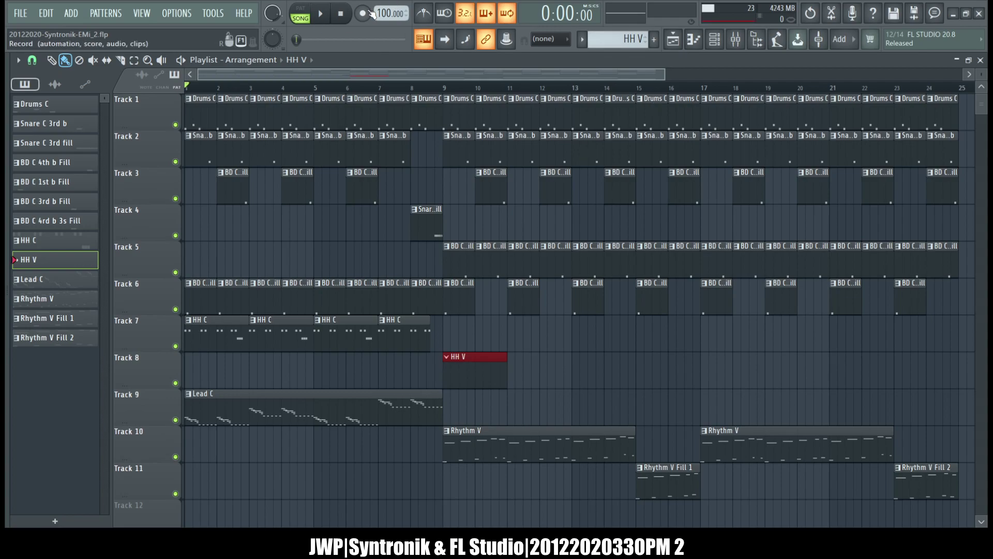
- Set the playback range to bars 9 to 24 and rehearse the hi-hat part over the Rhythm V section
scroll(486, 111, "down", 1)
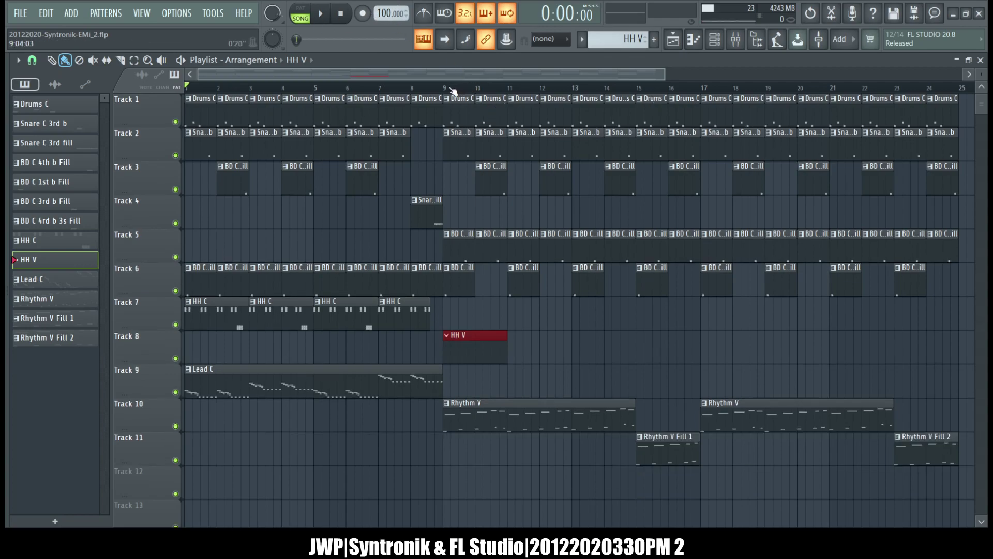
left_click_drag(448, 90, 962, 90)
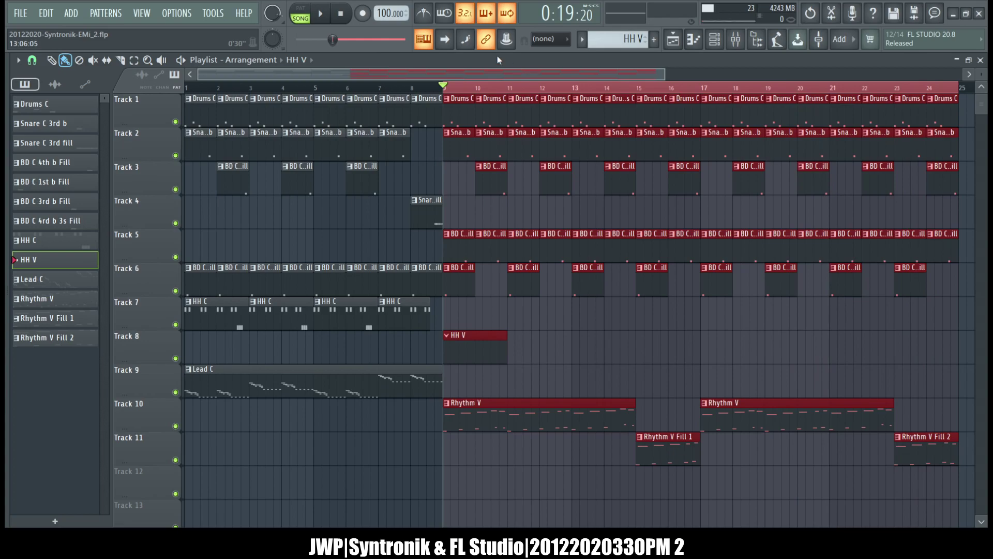
key("space")
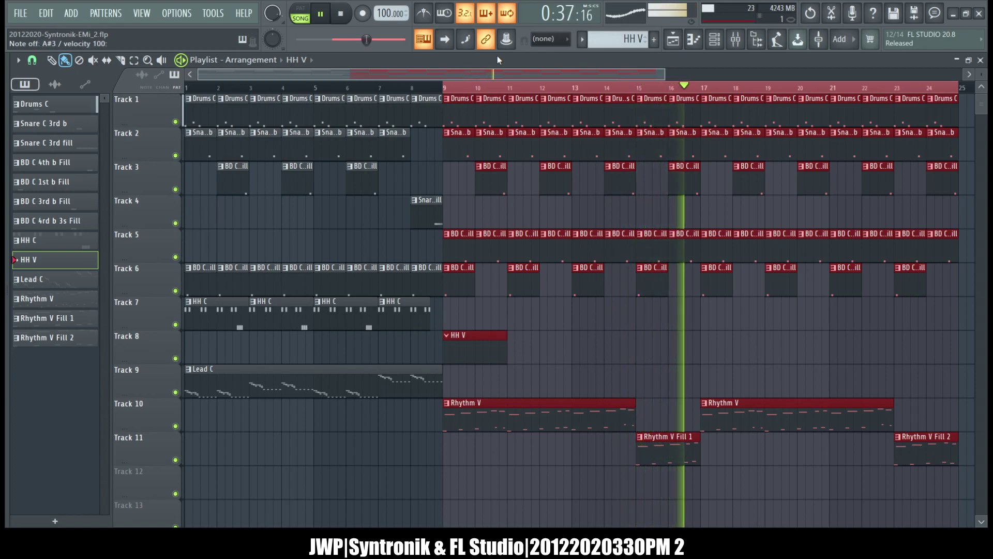
key("space")
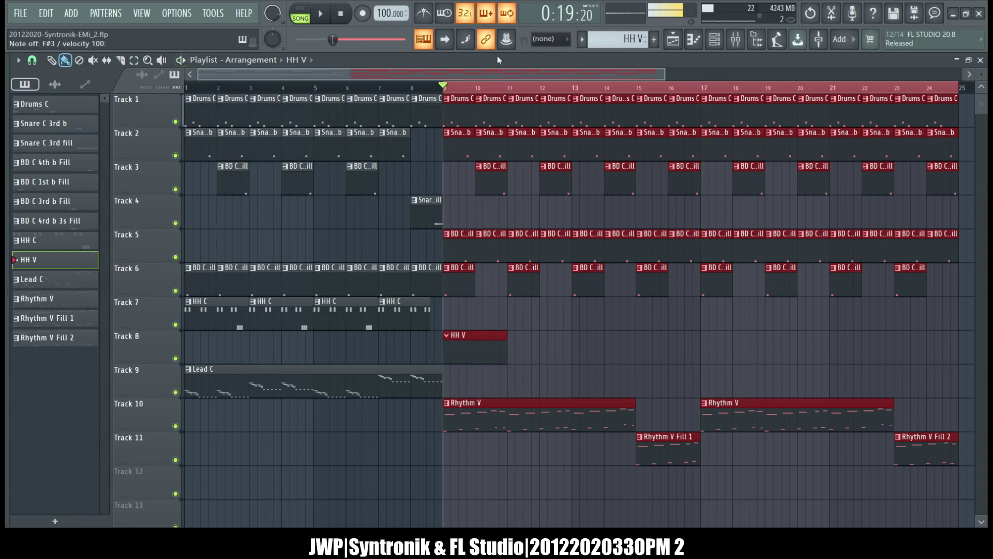
- Extend the HH V clip to eight bars, through bar 16, and record open and closed hi-hats into it
left_click_drag(507, 346, 702, 357)
left_click(626, 372)
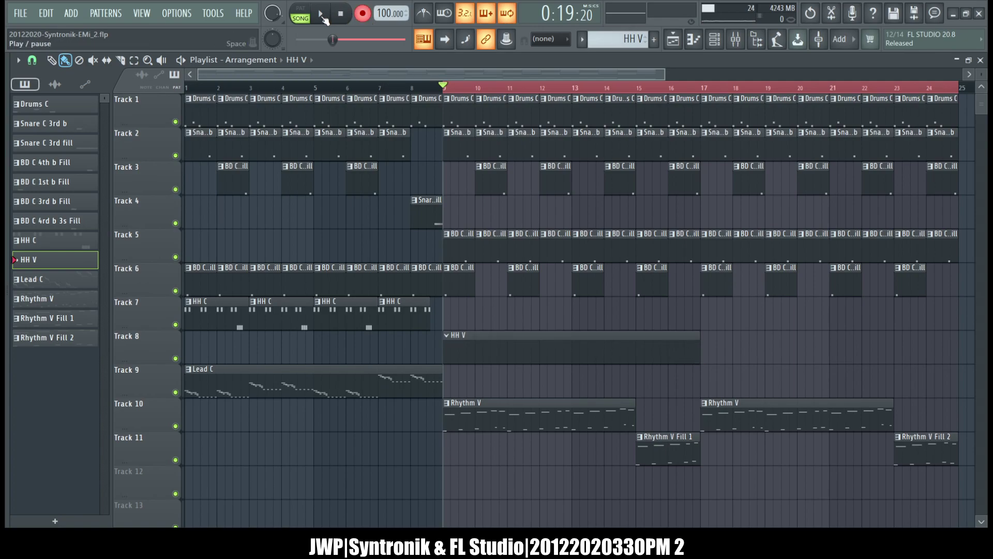
left_click(321, 14)
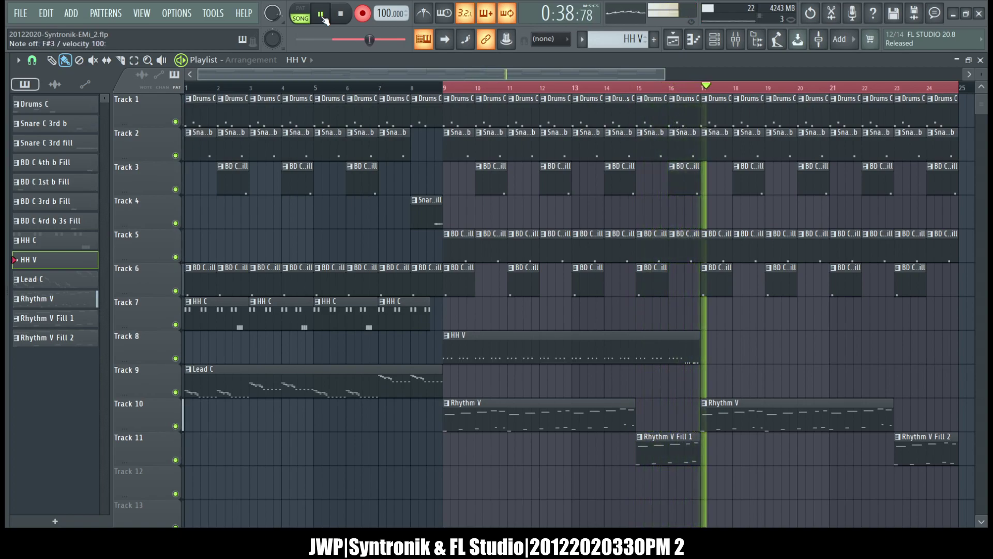
- Quantize the recorded HH V notes and, with snap set to Step, finish bar 8 with two groups of three one-step closed hats
double_click(531, 344)
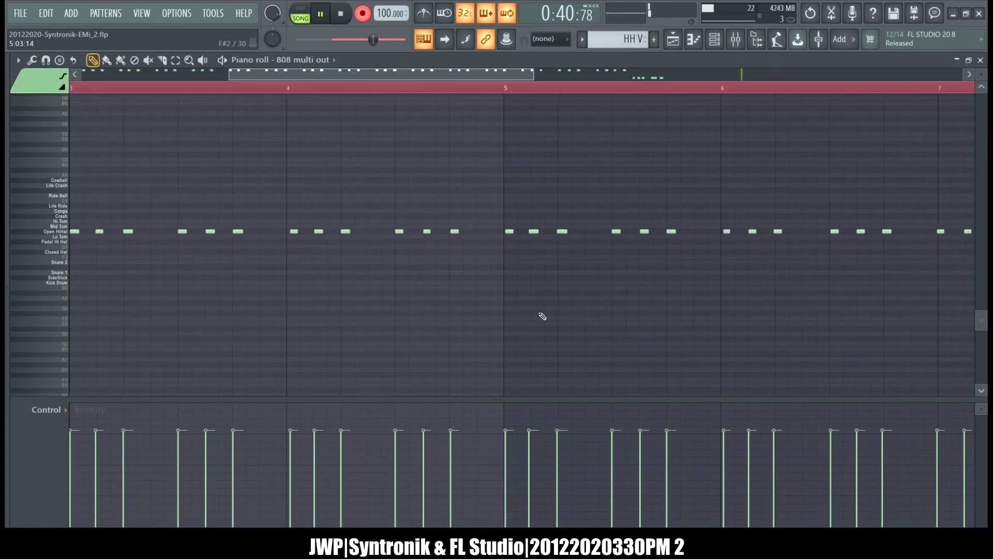
scroll(917, 286, "up", 5)
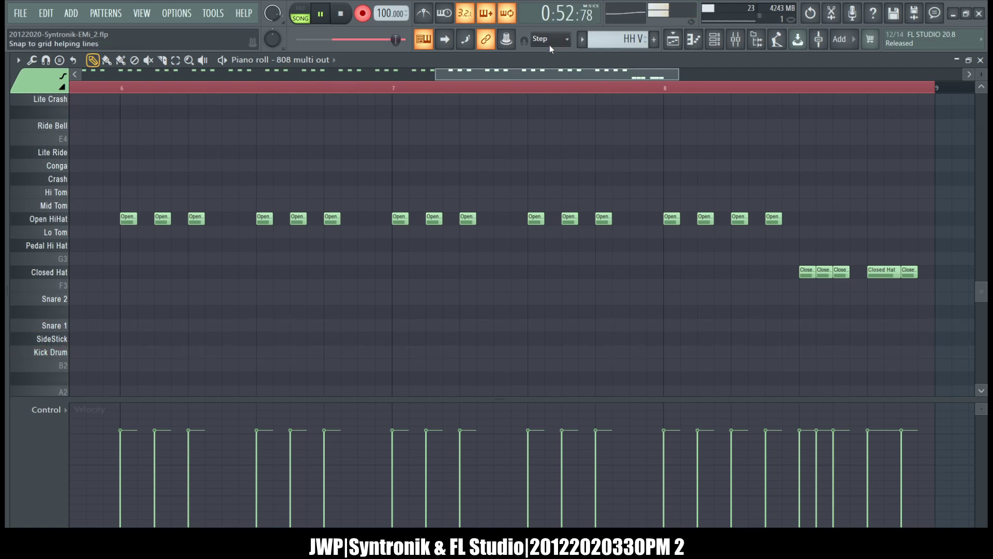
left_click_drag(923, 200, 888, 323)
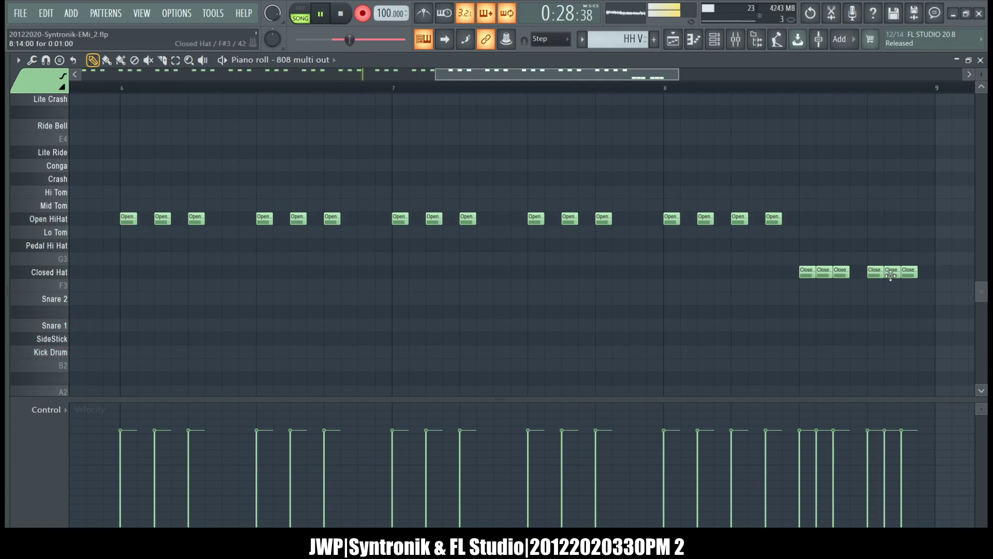
- Place a second HH V clip on Track 8 at bar 17 of the playlist
scroll(837, 207, "down", 3)
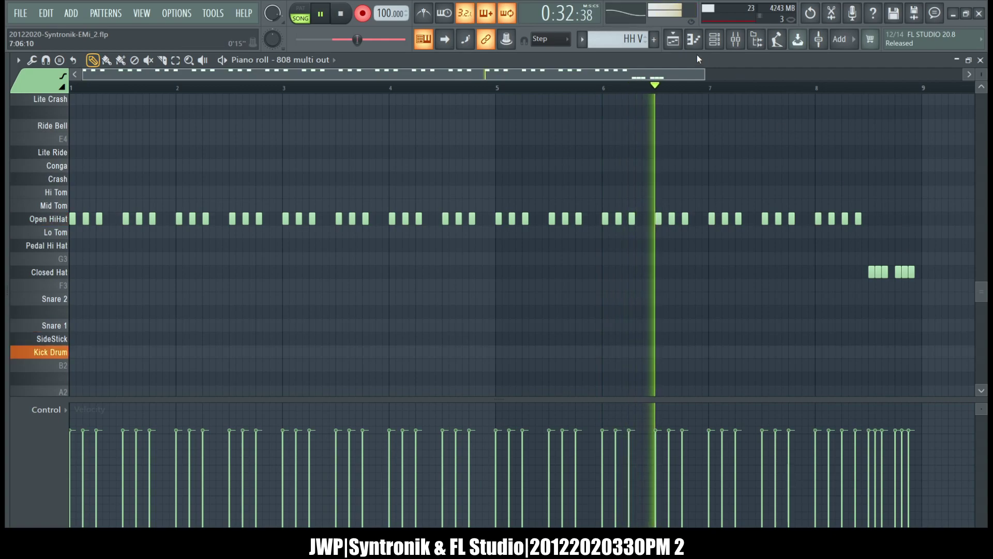
key("F5")
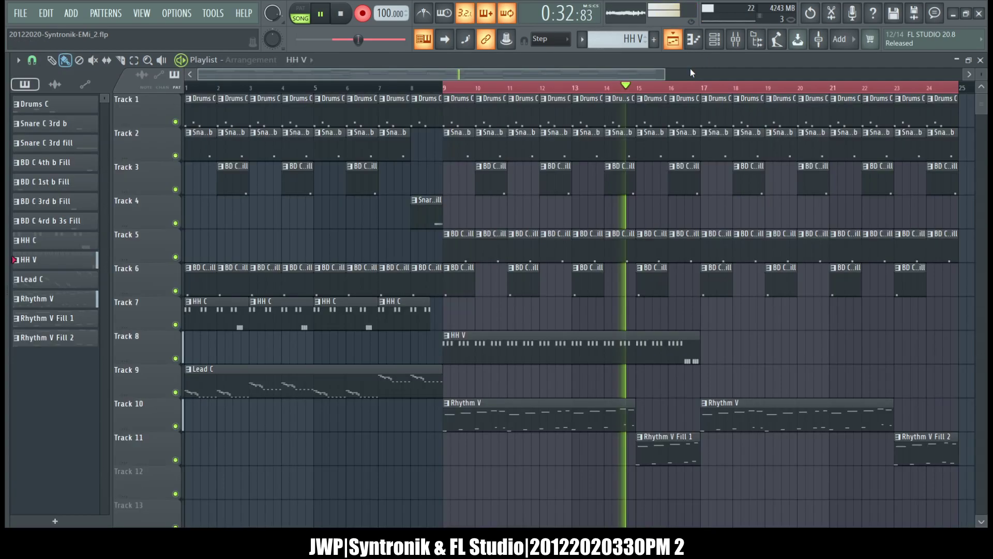
left_click(707, 348)
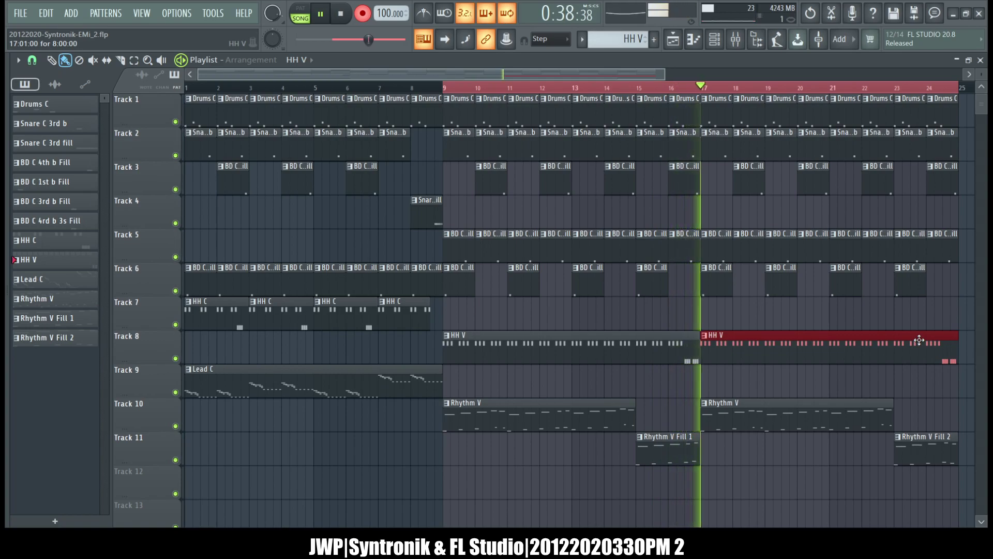
- Stop playback and fill bars 9 to 16 on Track 8 with four two-bar HH V clips trimmed to the pattern's last two bars
double_click(630, 357)
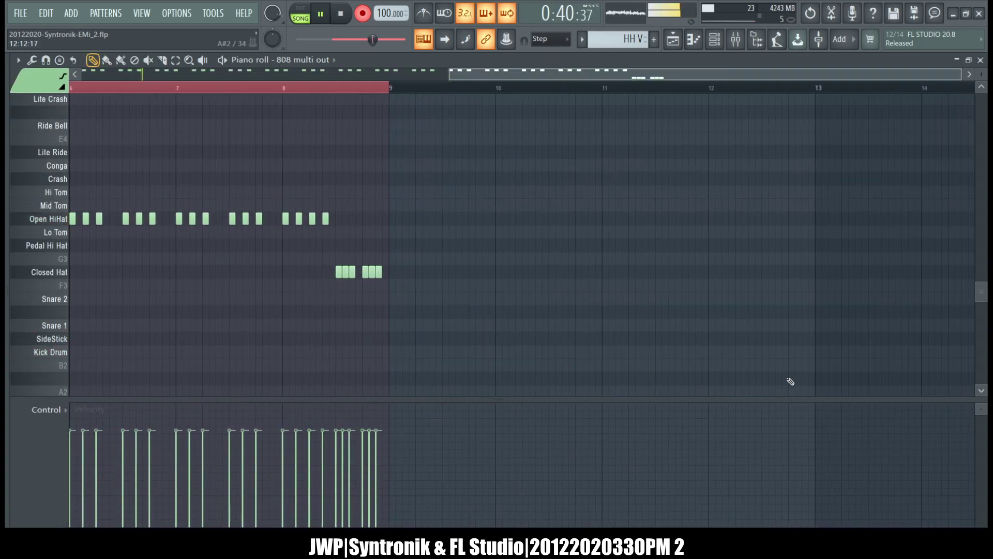
left_click(693, 40)
key("space")
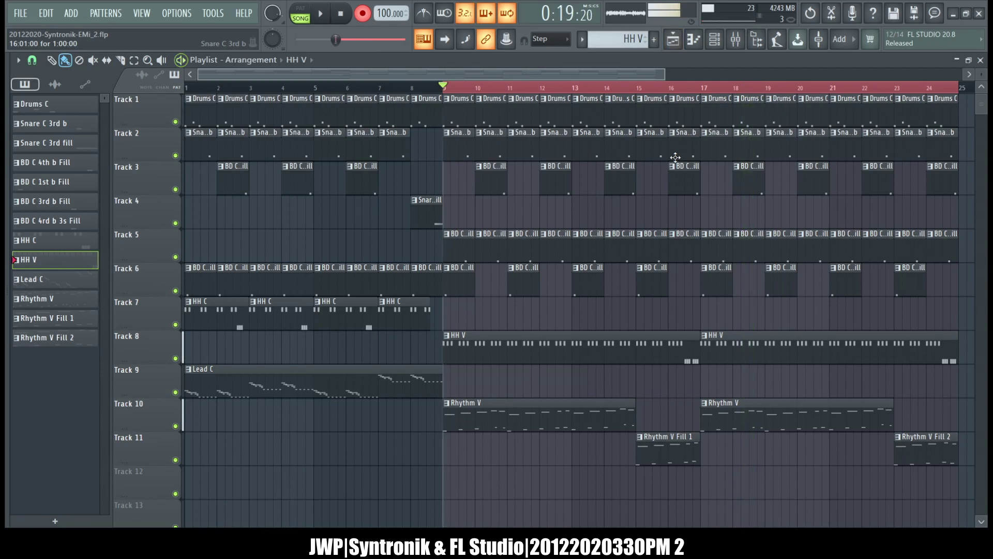
left_click_drag(443, 350, 563, 354)
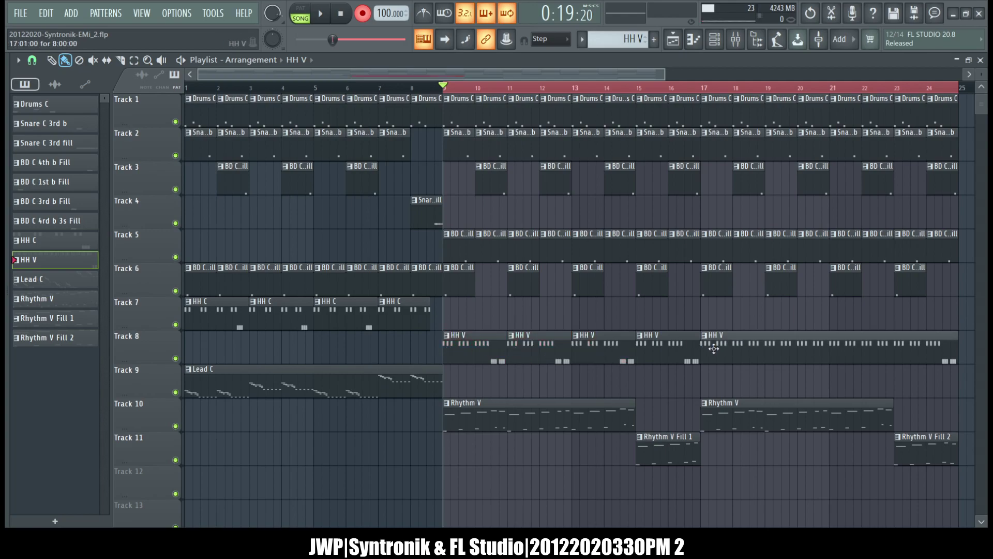
- Replace the eight-bar HH V clip at bar 17 with four two-bar clips of the pattern's last two bars, and play the section
double_click(705, 345)
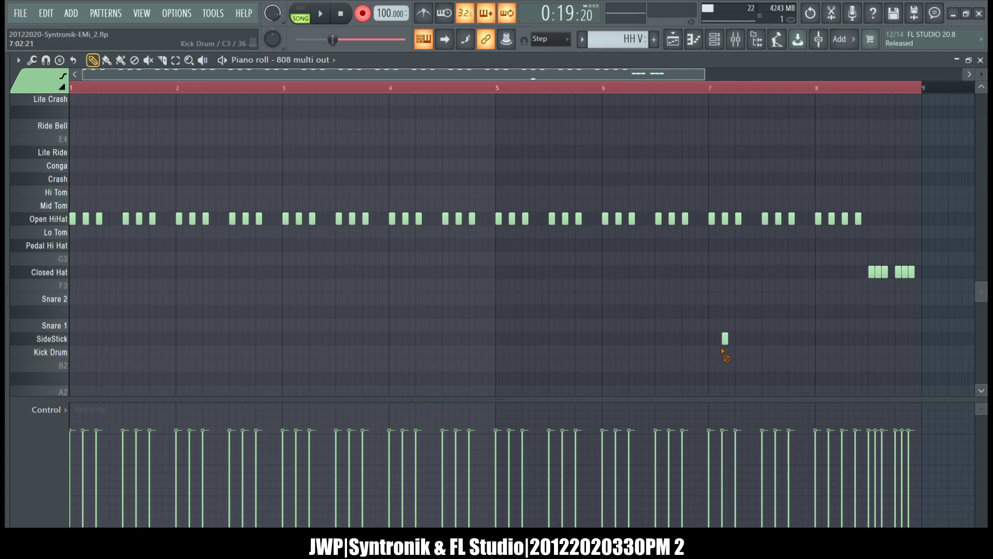
left_click(980, 60)
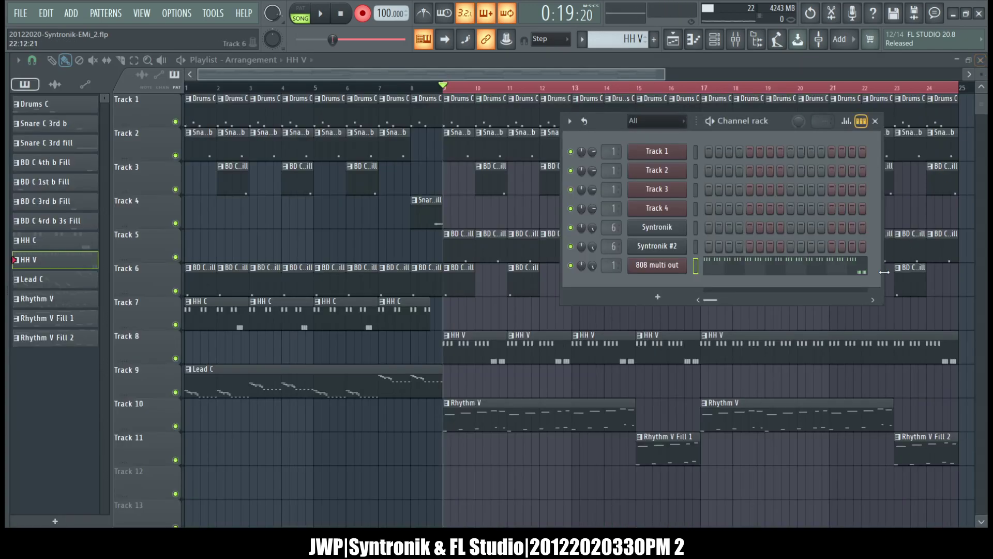
right_click(760, 354)
left_click(707, 352)
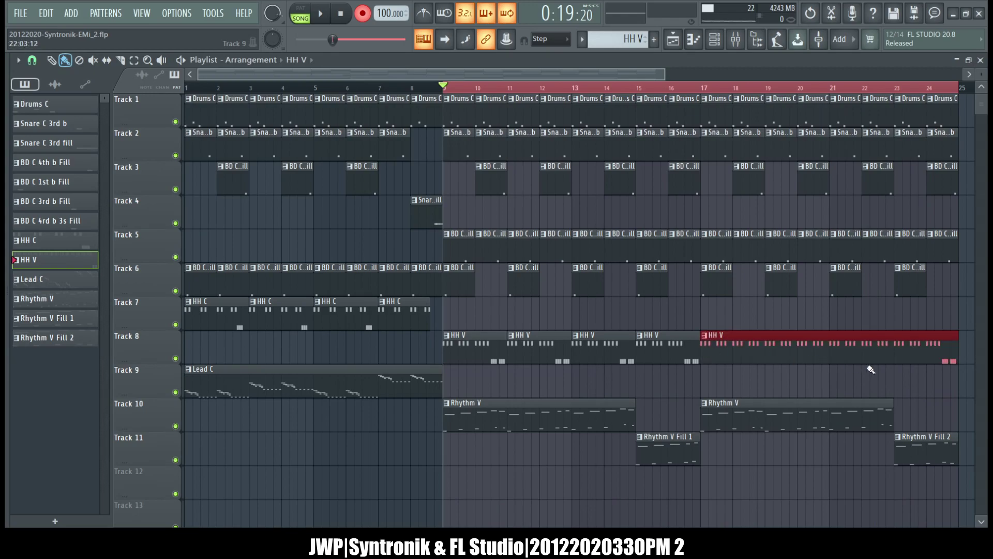
right_click(885, 341)
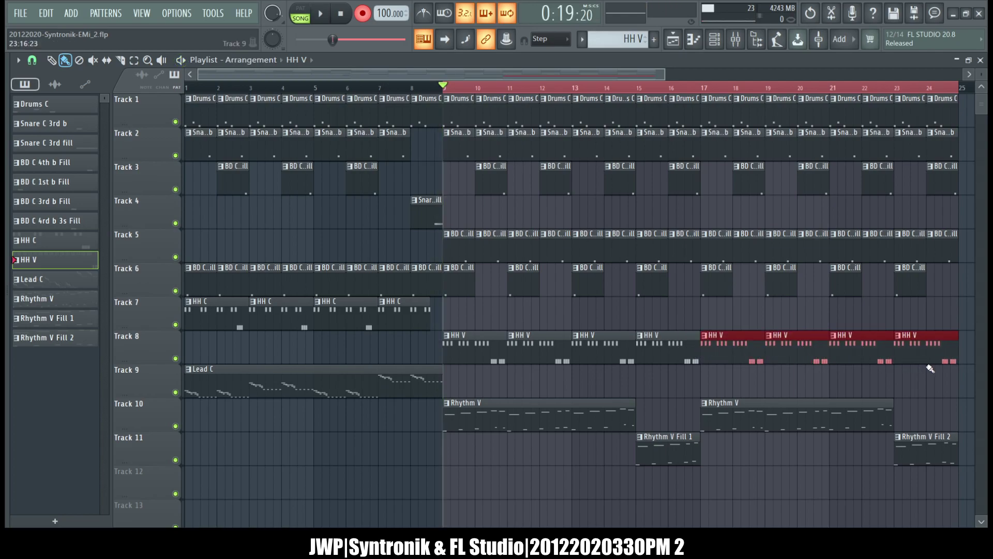
key("space")
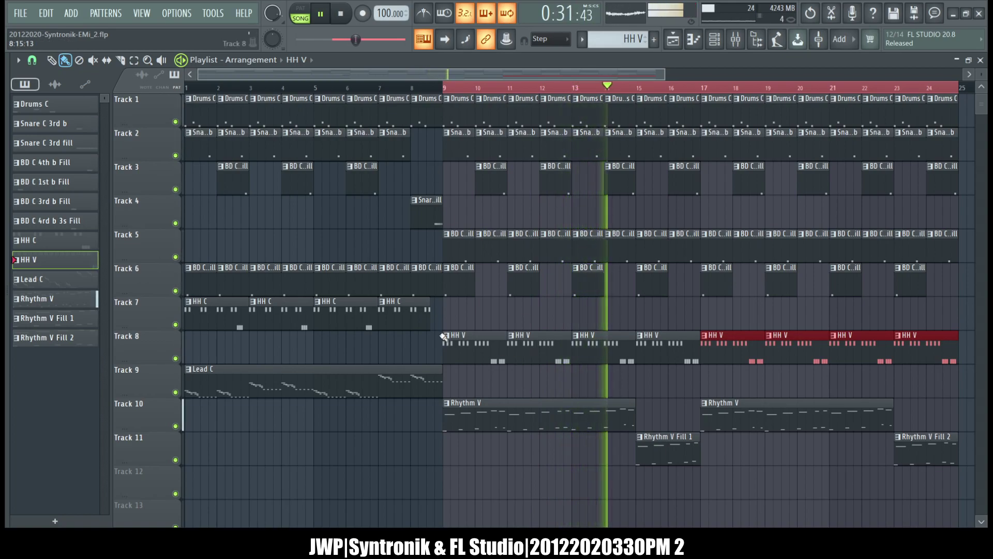
- Open the HH V notes and lower the first, third and fifth open hi-hats of pattern bar 7 to about 65% velocity
left_click(458, 347)
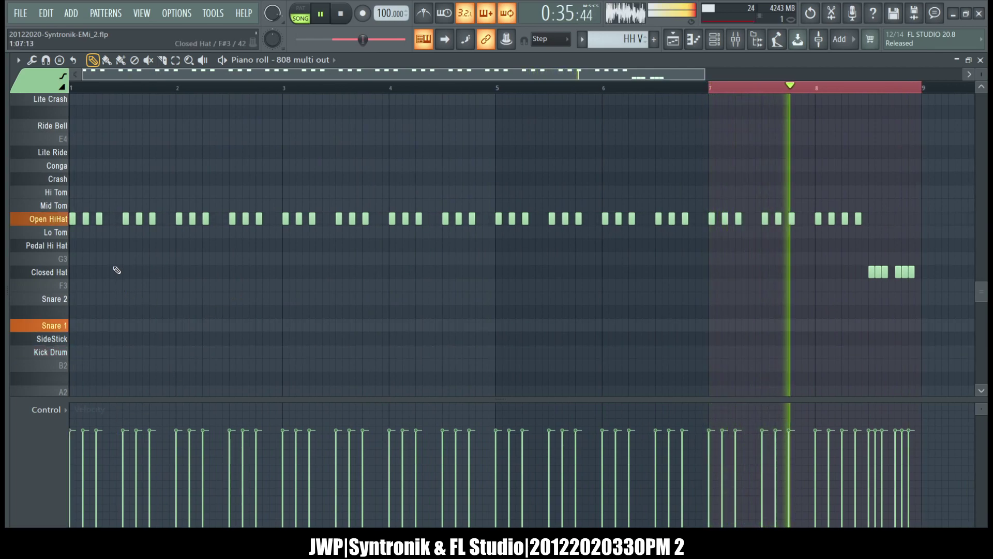
scroll(732, 271, "down", 1)
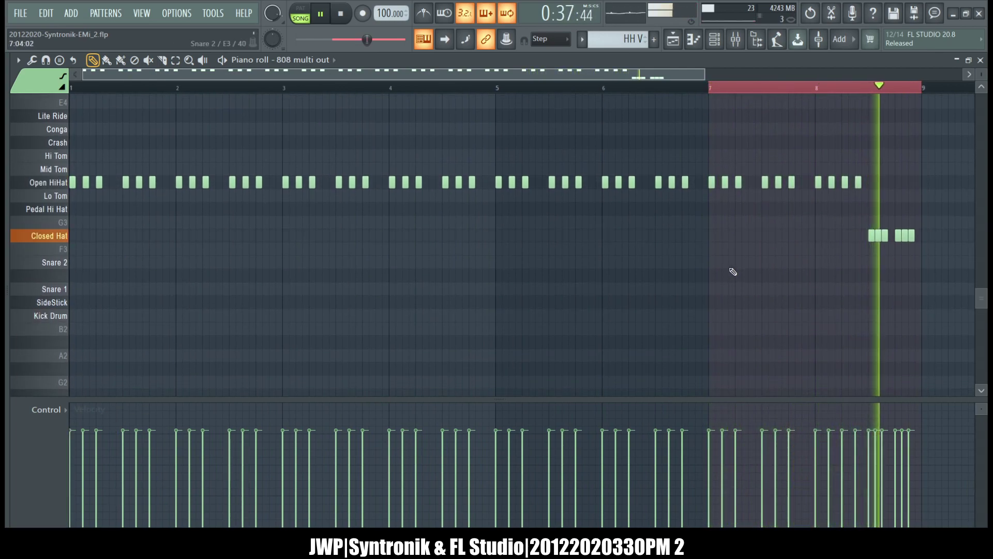
scroll(732, 271, "up", 3)
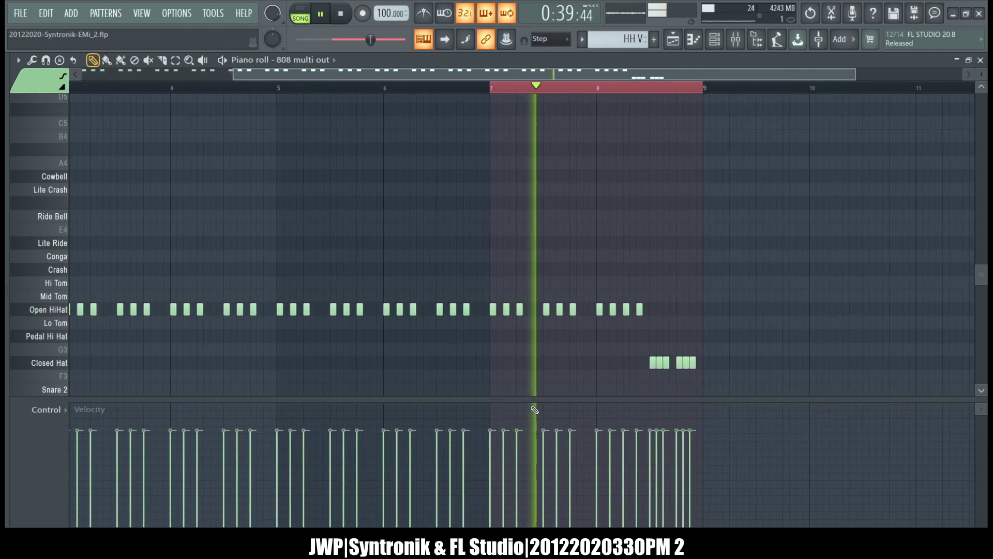
left_click(491, 466)
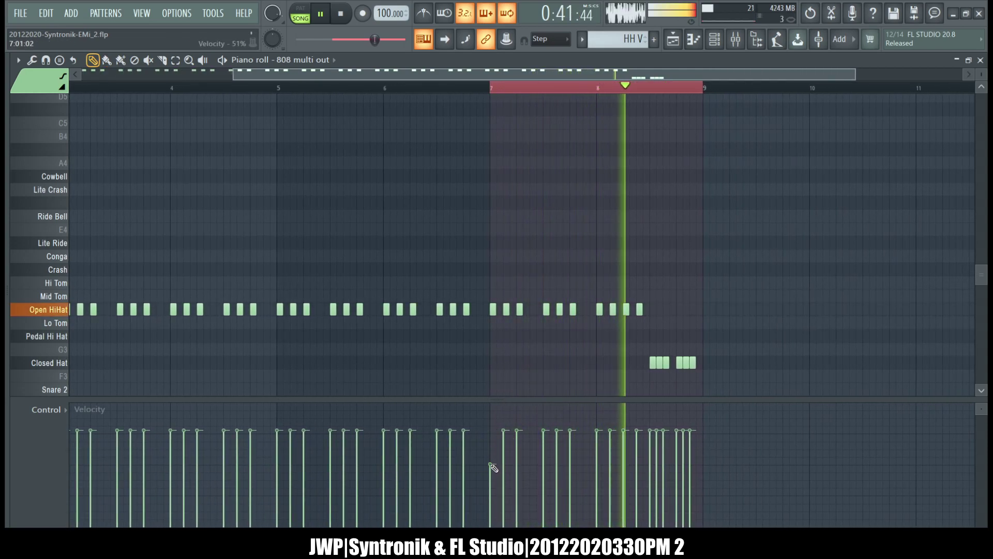
left_click(517, 466)
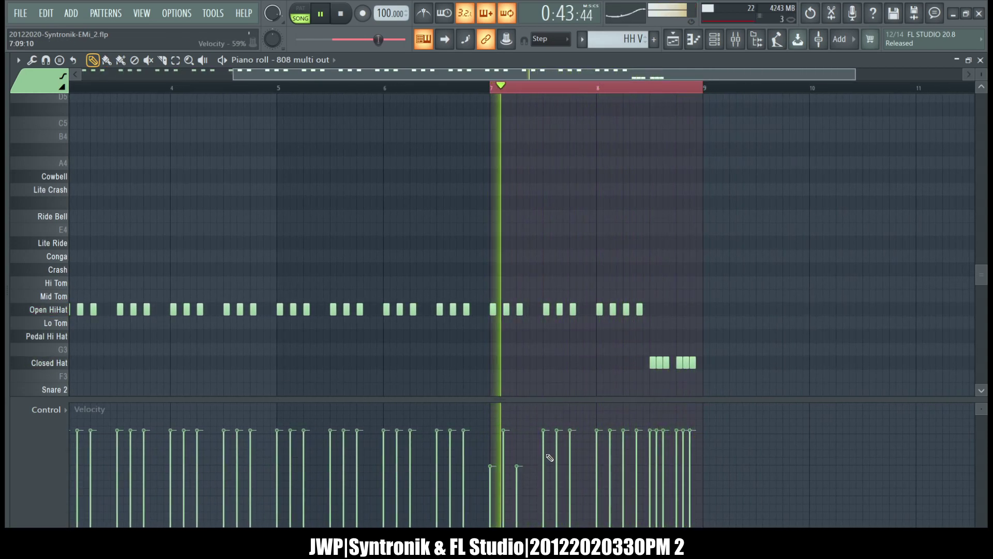
left_click(557, 466)
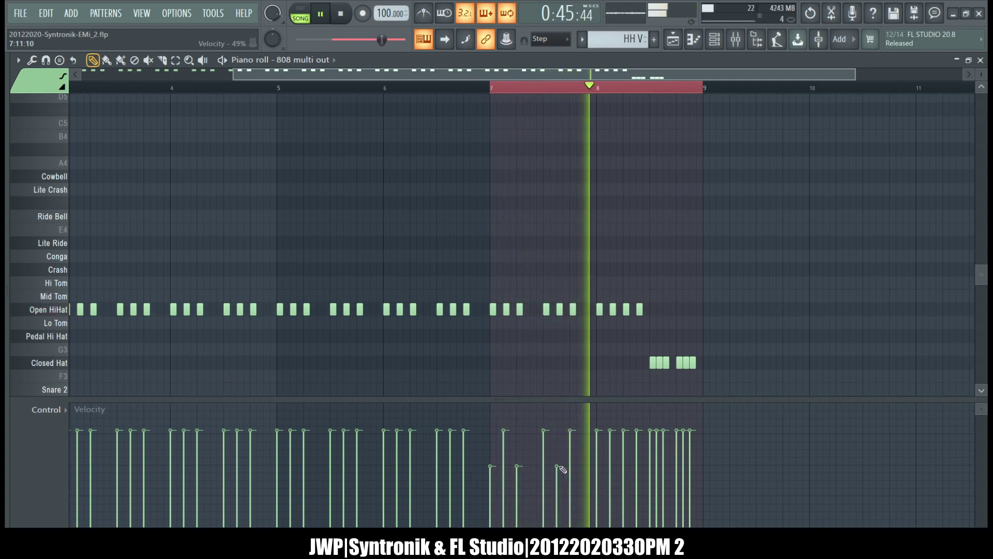
left_click(517, 446)
left_click(490, 451)
left_click(491, 445)
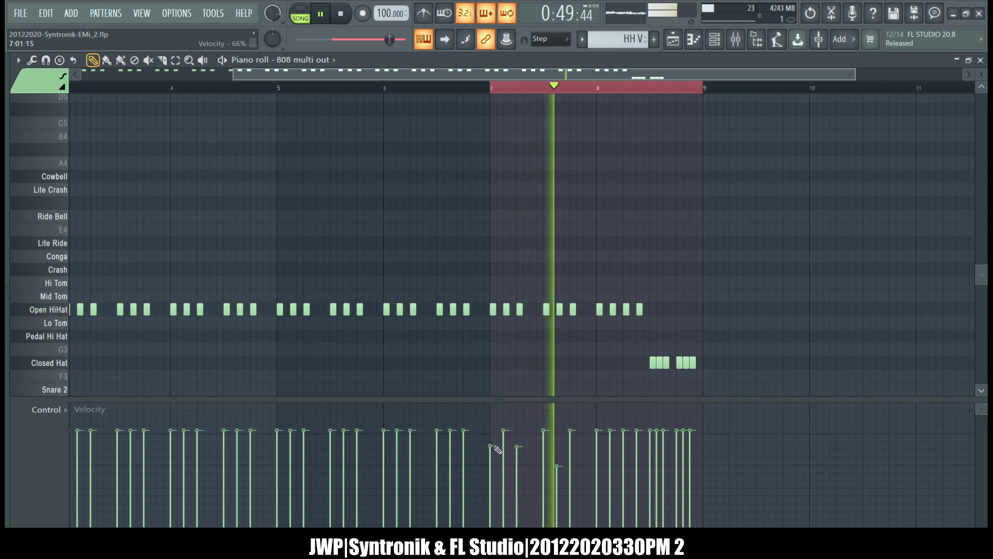
left_click(557, 449)
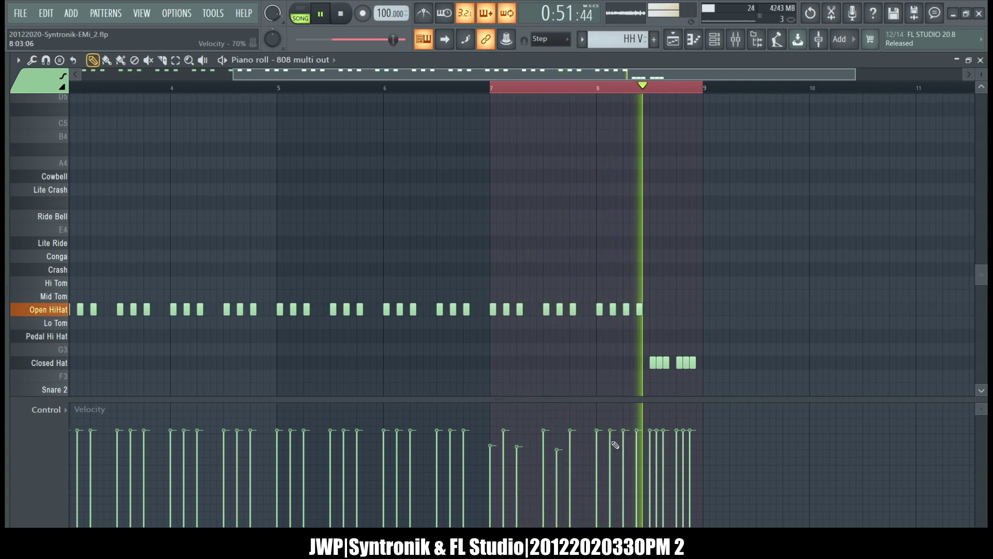
- Lower the first three open hi-hats of bar 8 into a rising velocity ramp that reaches about 66%
left_click(597, 446)
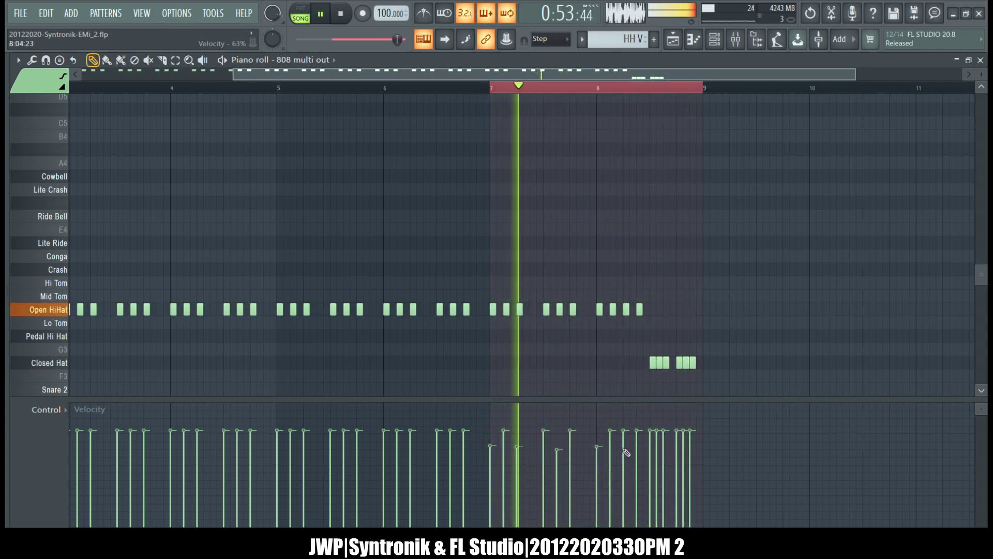
left_click(610, 460)
left_click(610, 452)
left_click(624, 445)
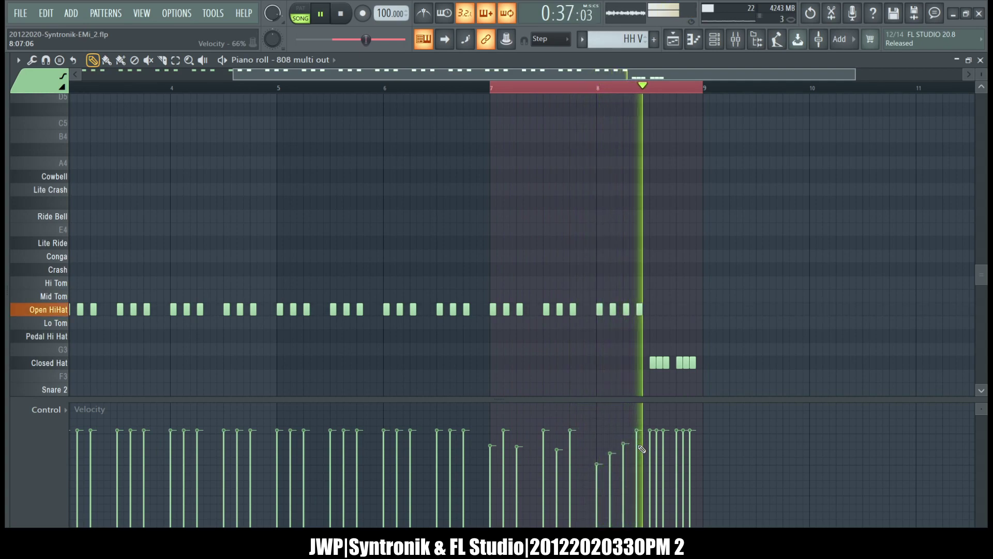
- Accent the first open hi-hat of each bar 7 group at about 76% velocity and drop the second to about 50%
left_click(490, 434)
left_click(504, 464)
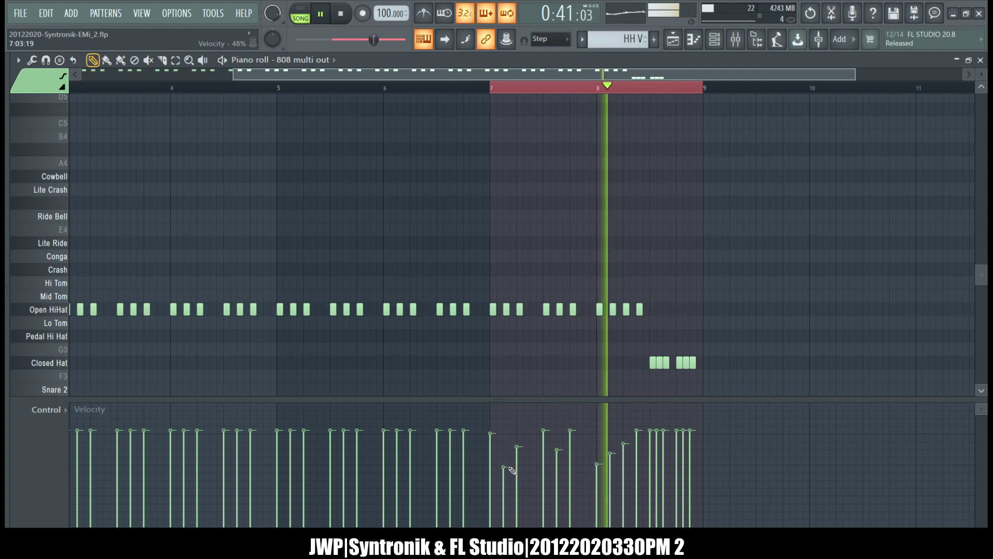
left_click(547, 434)
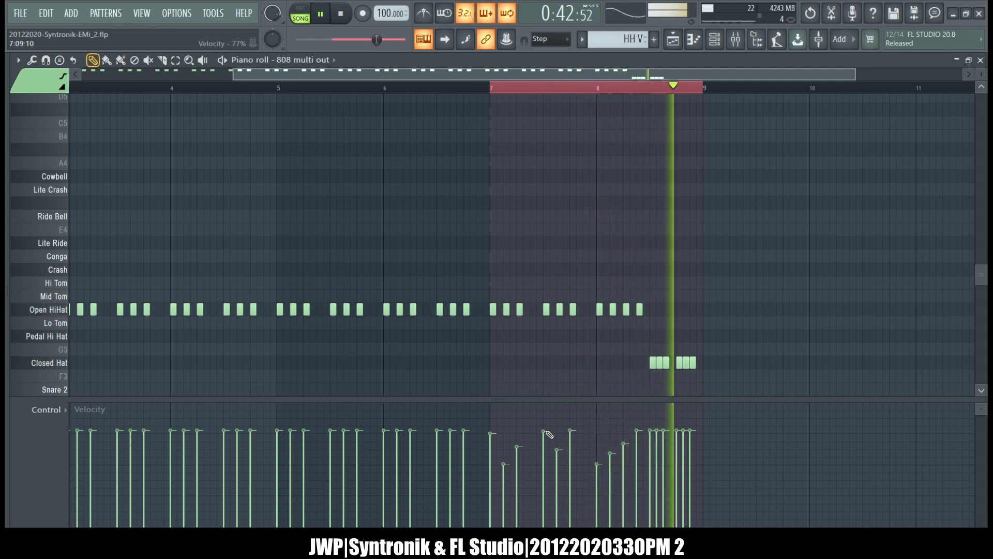
left_click(558, 461)
left_click(570, 449)
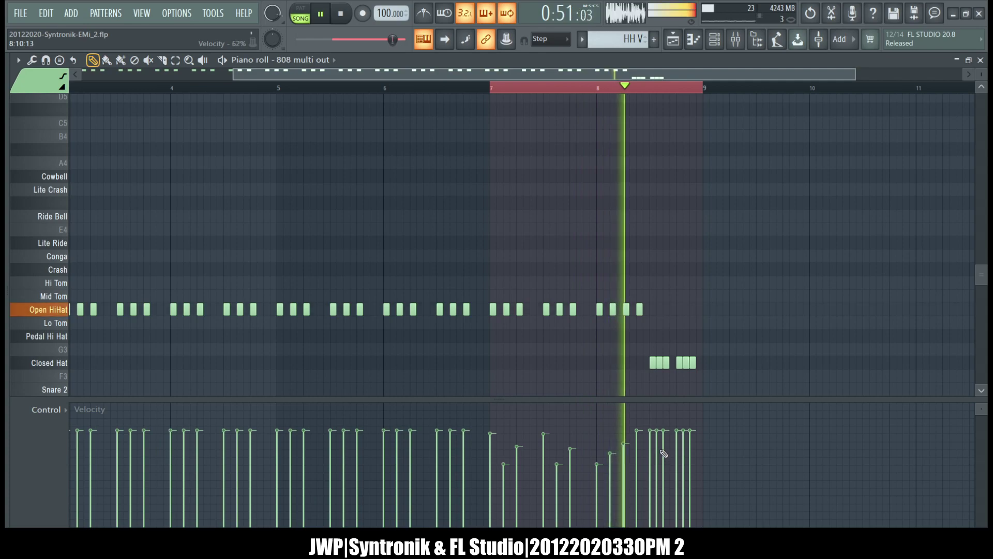
- Reshape both open hi-hat groups of bar 7 so velocity dips to about 50% on the second hit and peaks near 76% on the third
left_click(492, 447)
left_click(517, 433)
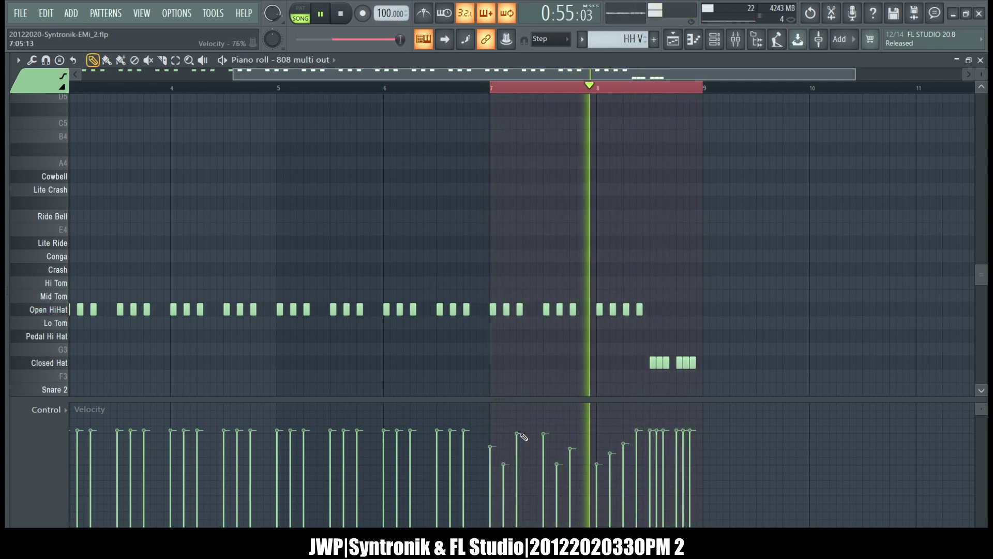
left_click(557, 444)
left_click(557, 467)
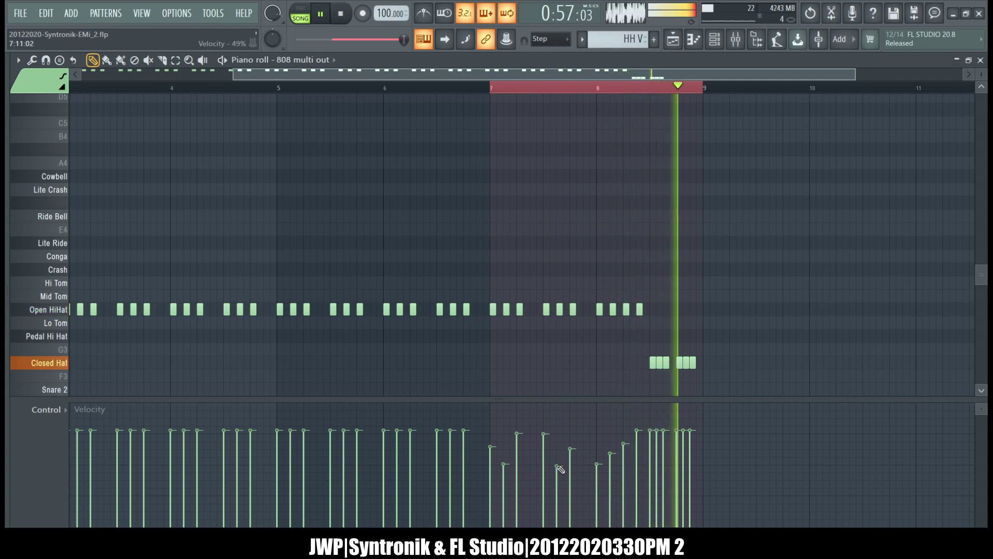
left_click(547, 453)
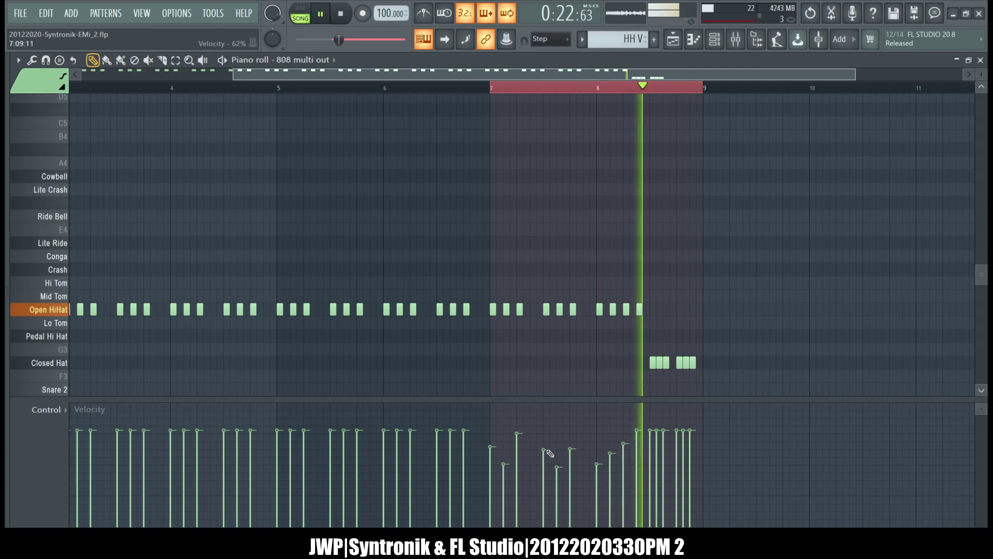
left_click(571, 434)
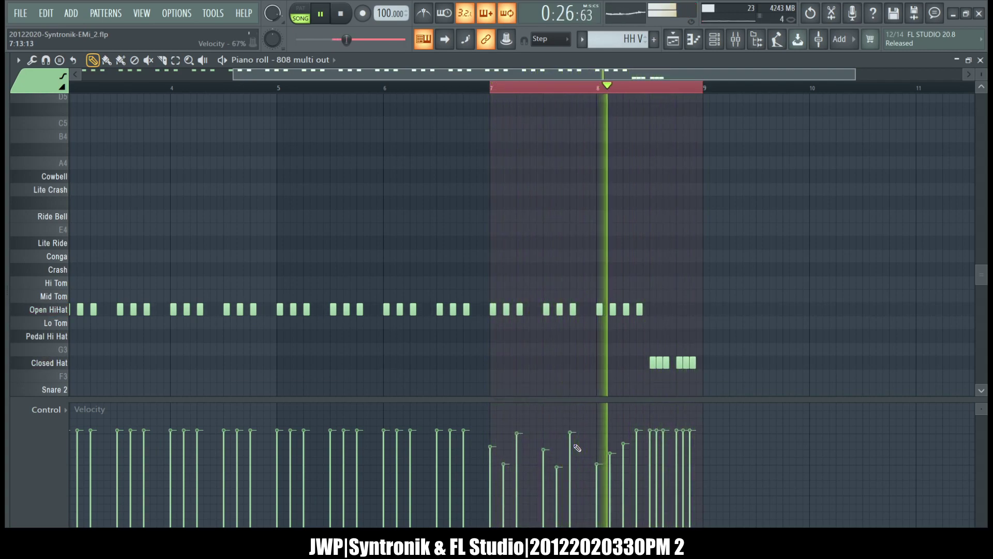
- Raise the velocities of the first two open hi-hats in both bar 7 groups for a shallower dip before the accented third
left_click(493, 441)
left_click(504, 450)
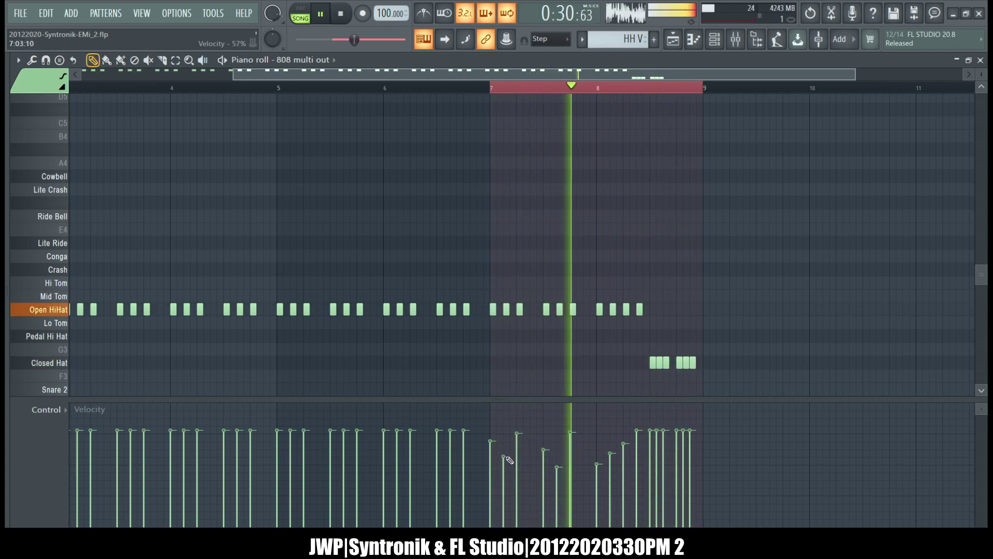
left_click(544, 445)
left_click_drag(549, 447, 552, 449)
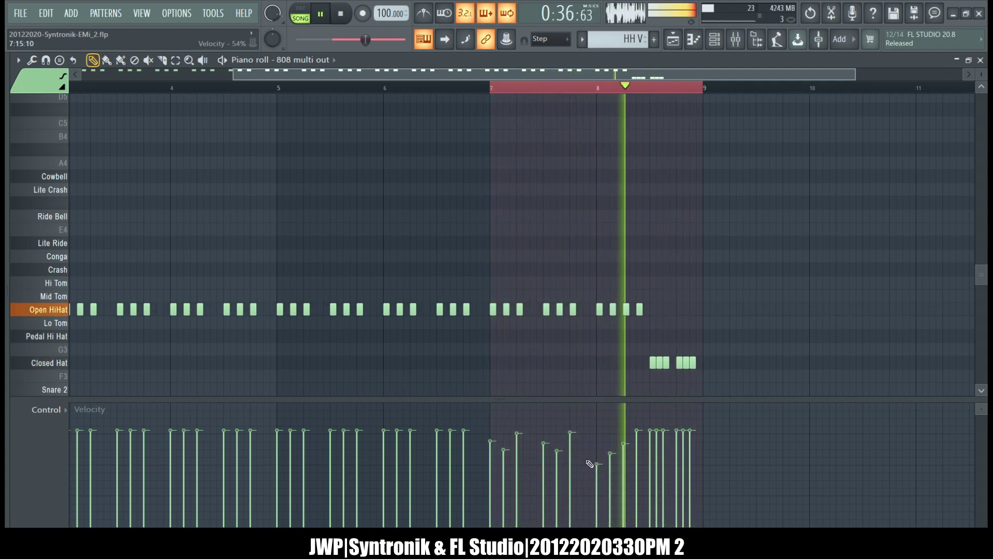
- Adjust the first three open hi-hats of bar 8 to a gentler rising velocity ramp starting just under 60%
left_click(599, 452)
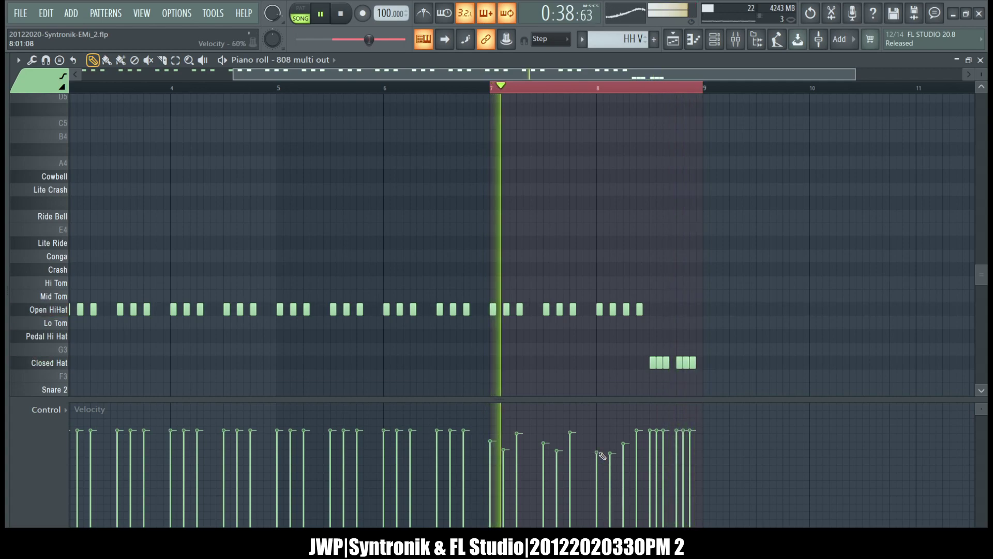
left_click(612, 443)
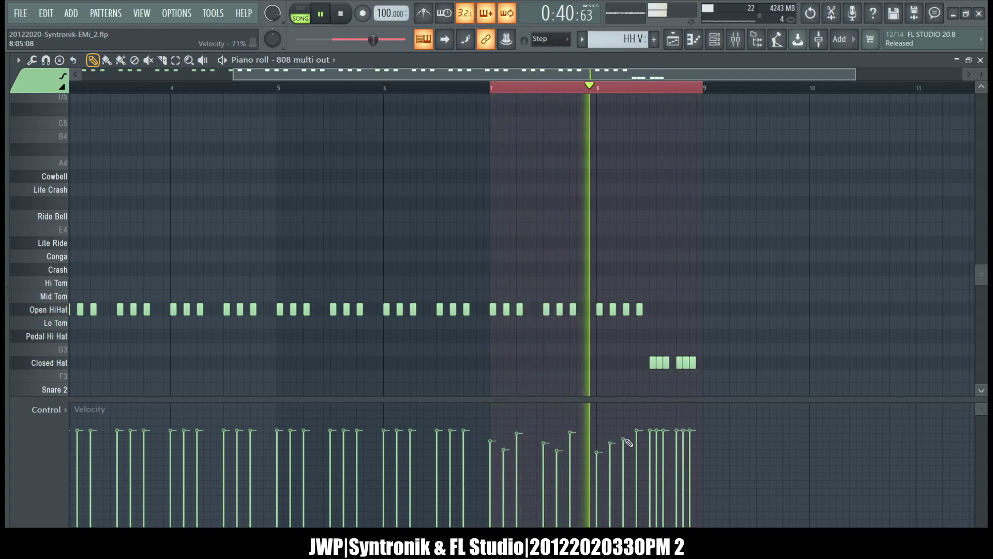
left_click(598, 457)
left_click(610, 452)
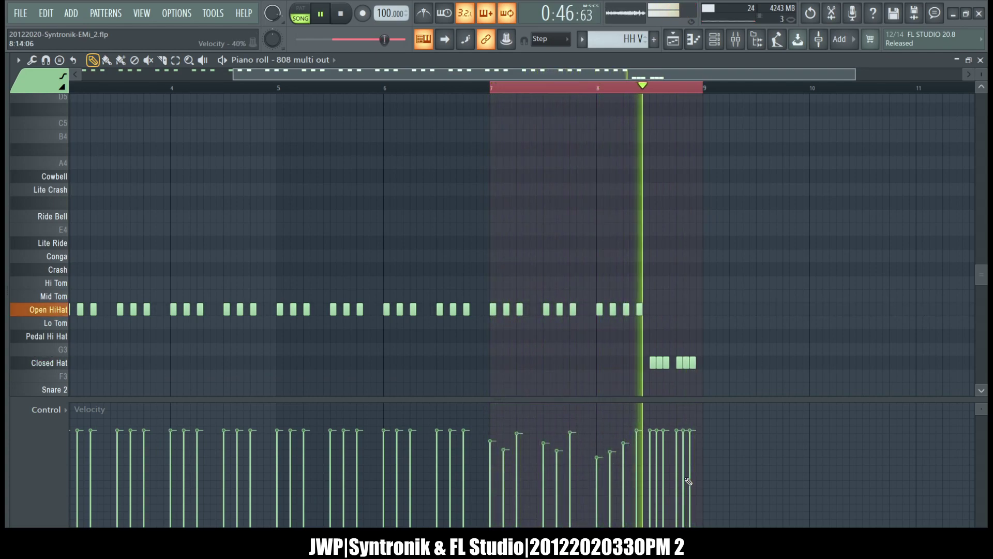
- Shape the closed hats of bar 8 with velocities falling across the first group of three and rising from about 62% across the second
left_click(657, 439)
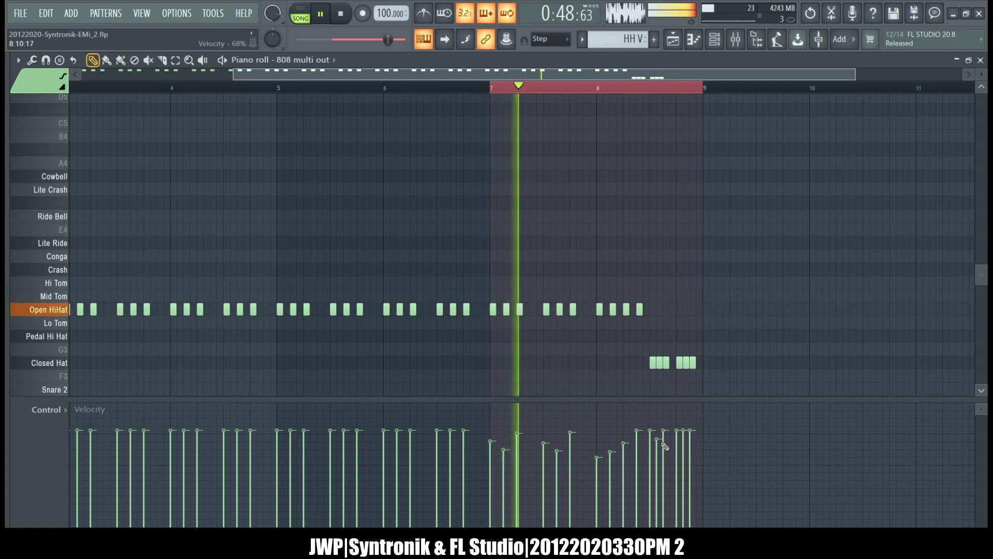
left_click(664, 447)
left_click(677, 450)
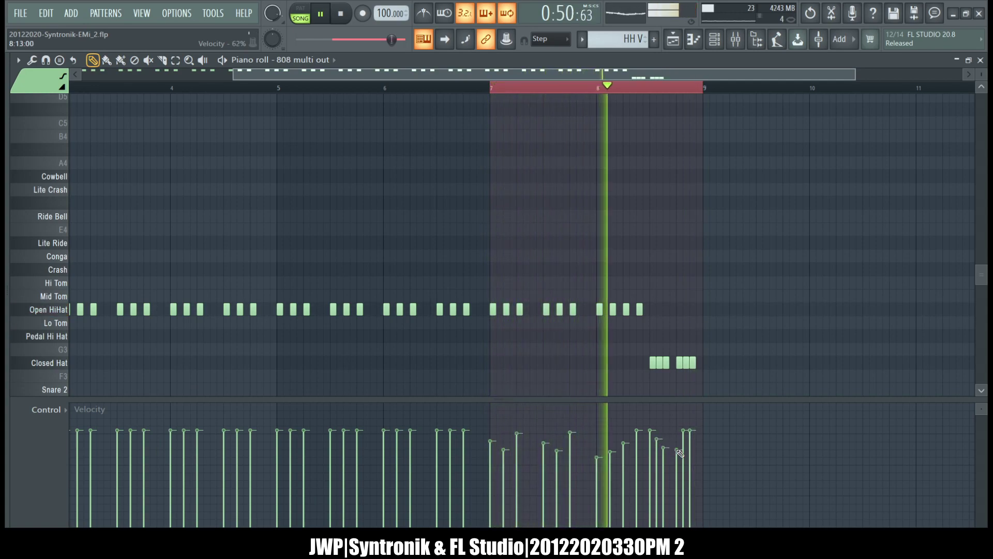
left_click(683, 442)
left_click(684, 438)
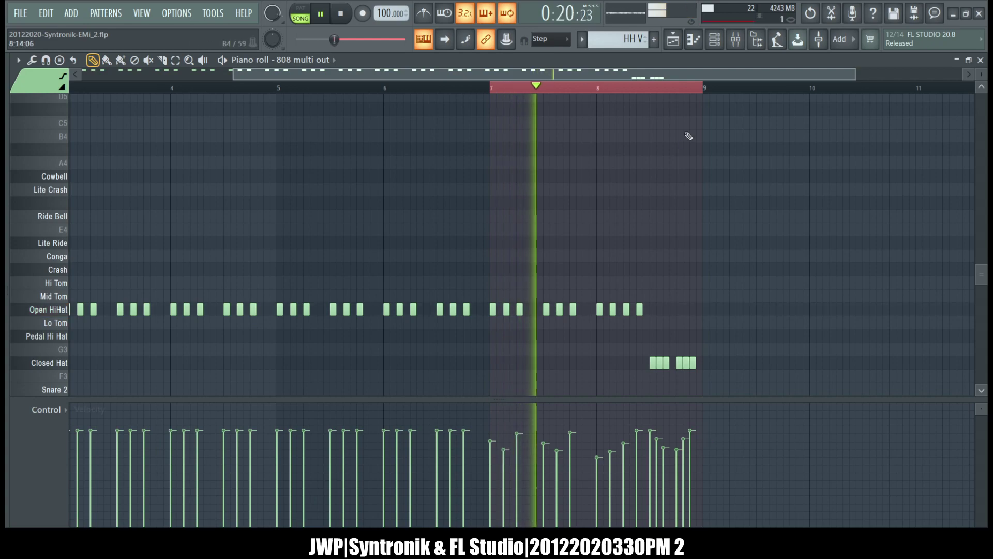
- Vary the velocities of the open and closed hats in the HH C pattern
scroll(626, 43, "up", 1)
scroll(527, 272, "left", 4)
scroll(528, 271, "down", 5)
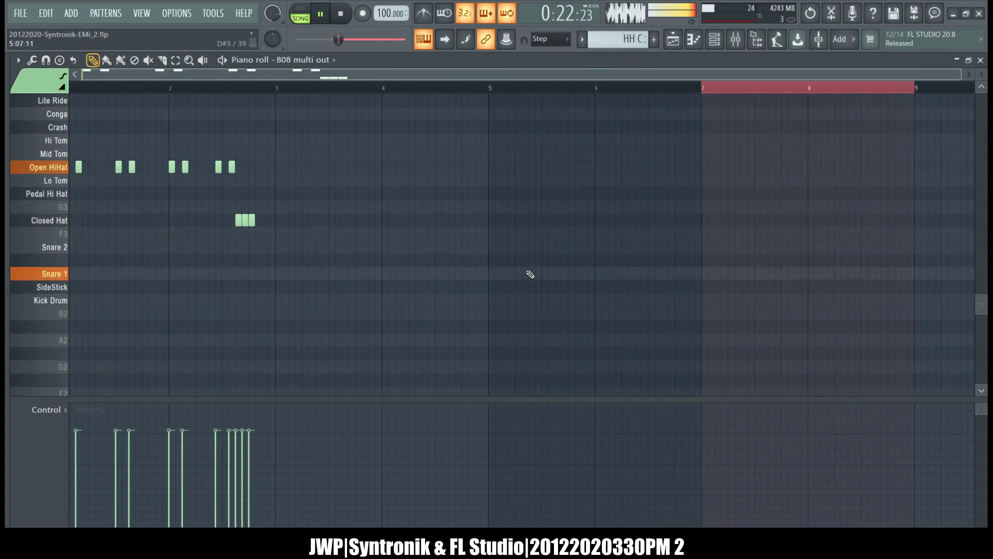
scroll(528, 271, "up", 4)
scroll(530, 274, "down", 1)
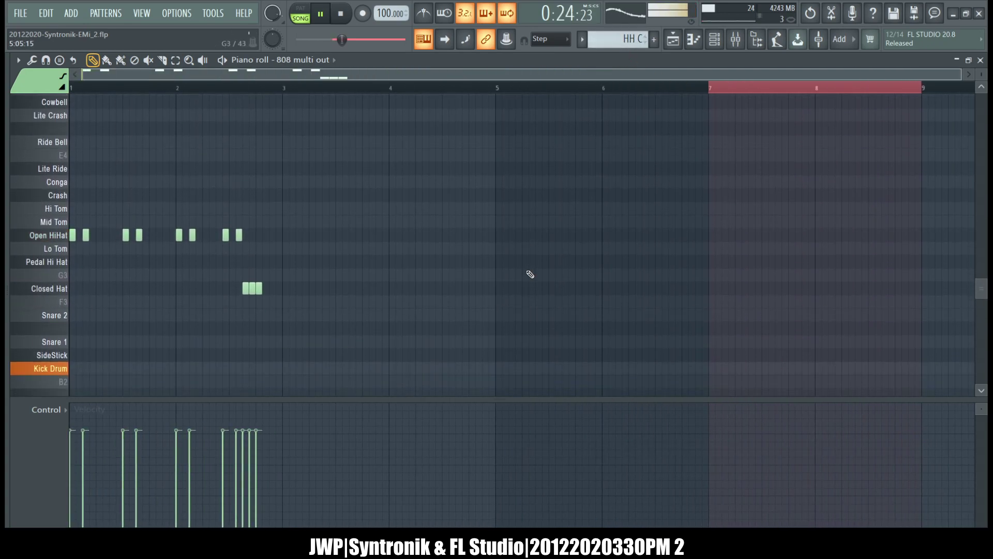
scroll(614, 42, "up", 1)
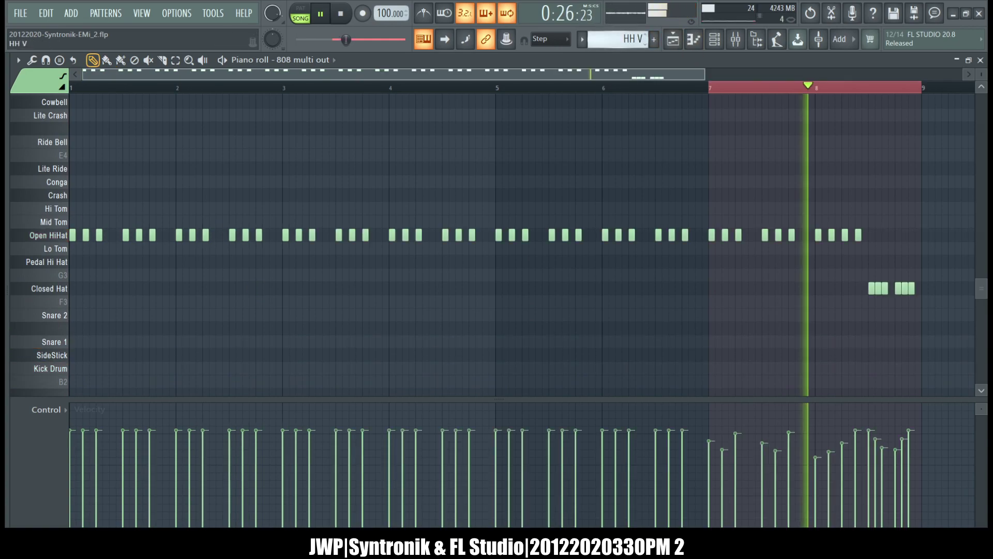
scroll(617, 40, "down", 1)
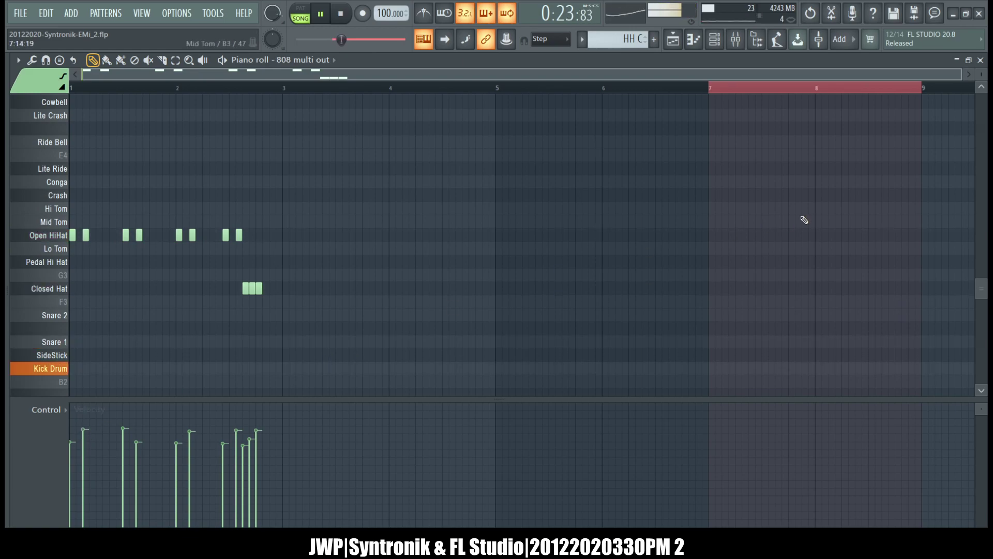
- Return to the playlist, clear the time selection over bars 9–24 and save the project
left_click(981, 60)
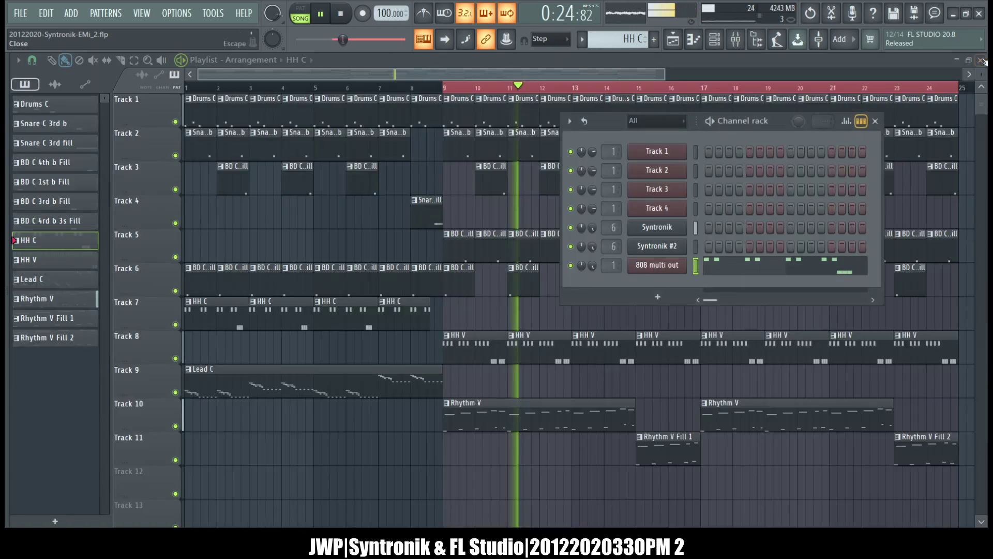
right_click(643, 89)
key("ctrl+s")
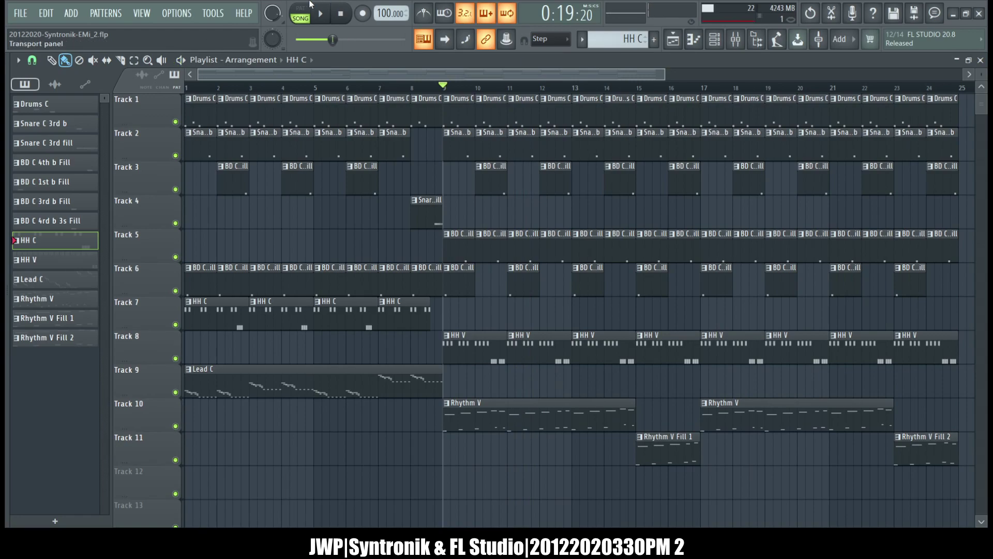
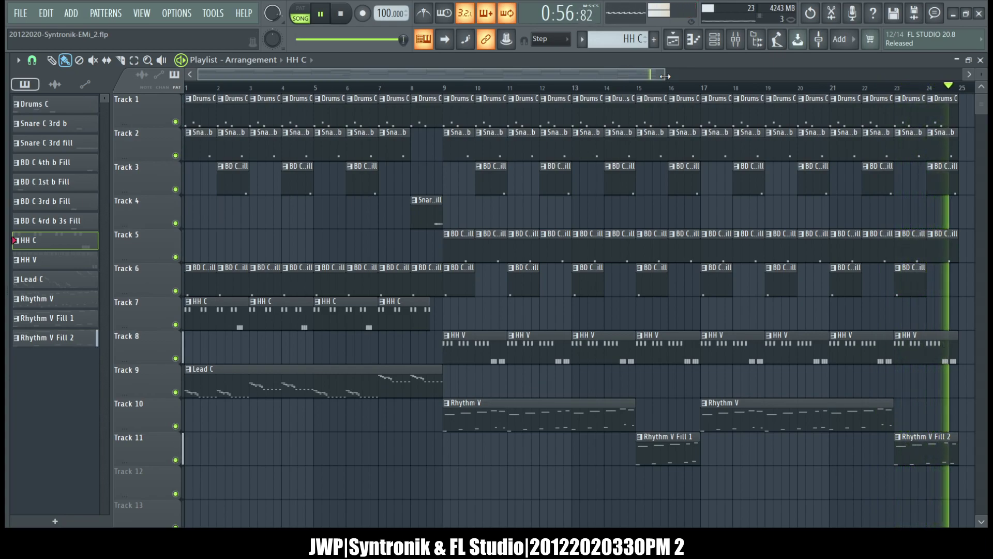
left_click(340, 14)
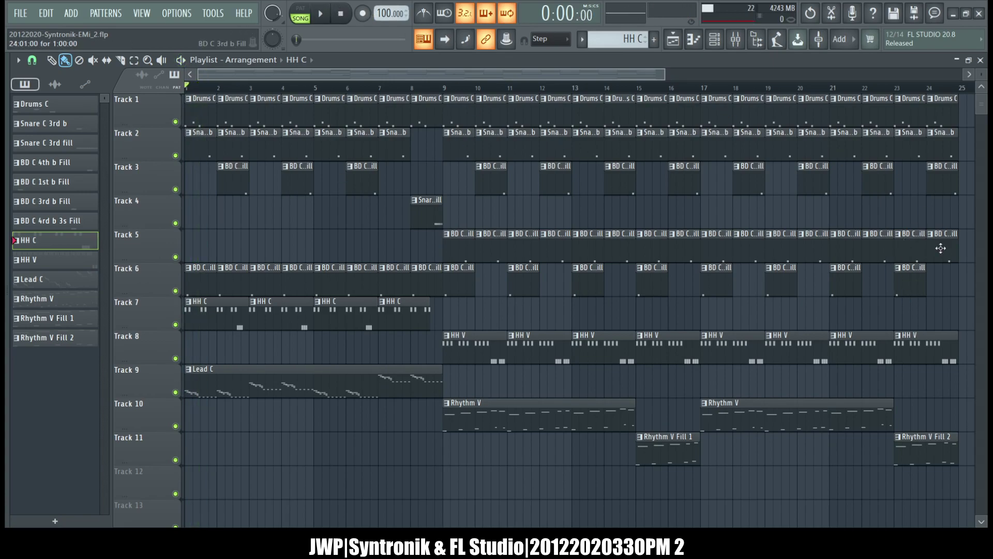
- Move all clips on tracks 5 to 11 down by one track to free track 5
left_click_drag(158, 247, 177, 453)
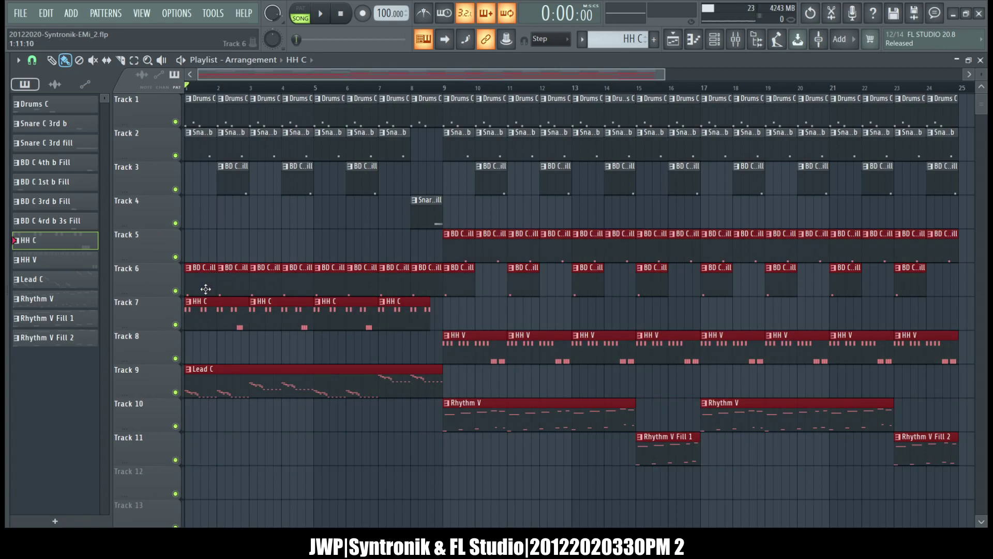
left_click_drag(206, 288, 201, 325)
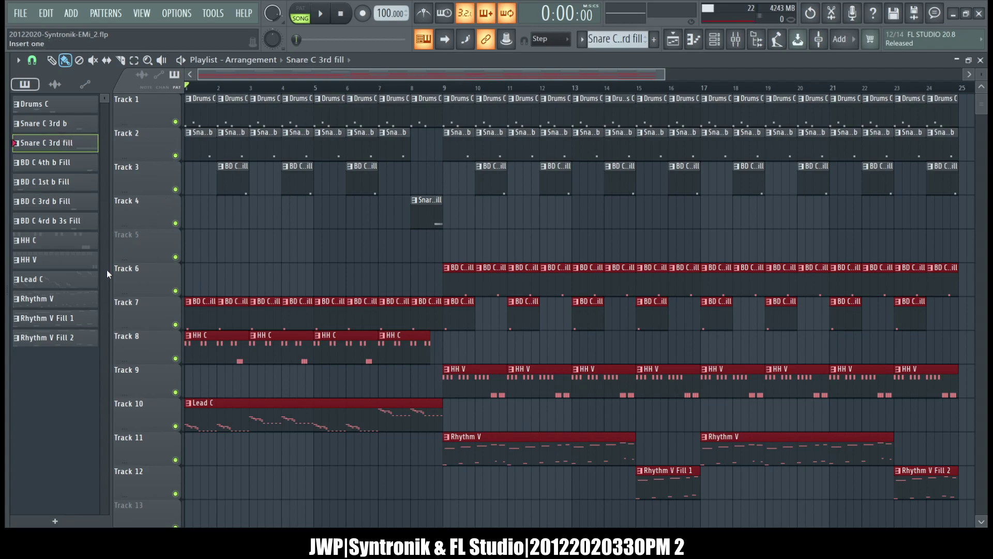
- Duplicate the Snare C 3rd fill pattern as Snare V 3rd fill and open its 808 multi out piano roll
key("ctrl+shift+c")
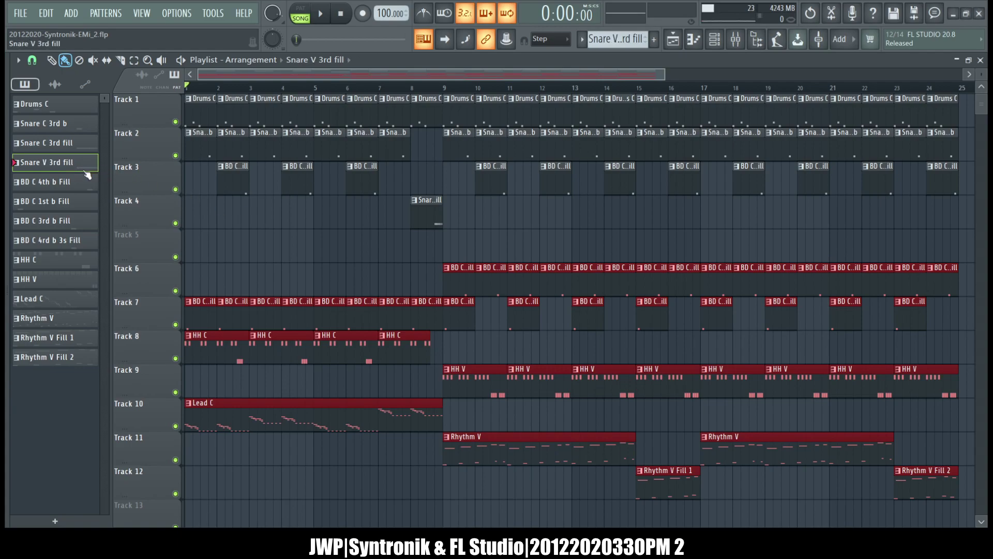
key("F7")
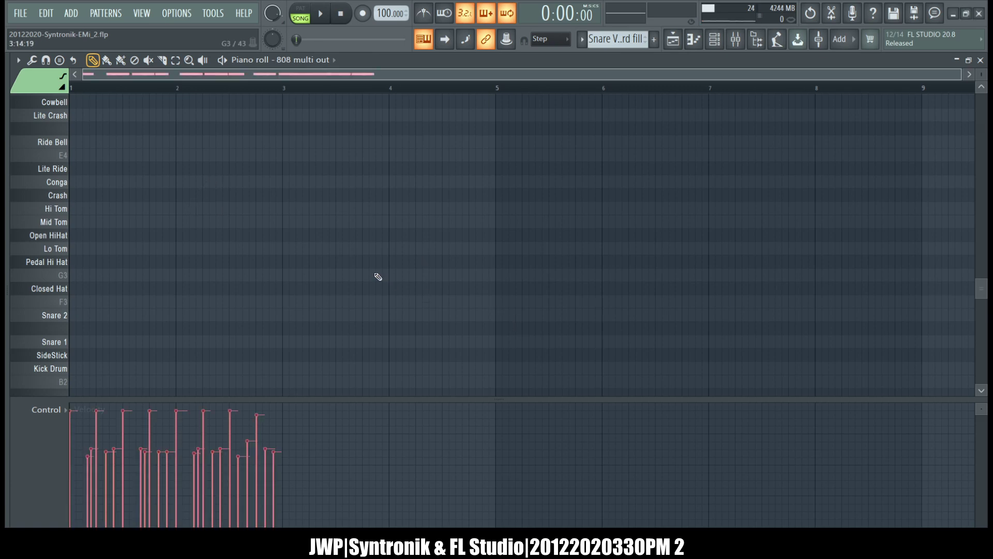
- Locate the C5 notes of the Snare V 3rd fill and play them back in pattern mode
scroll(375, 276, "up", 10)
scroll(378, 277, "down", 10)
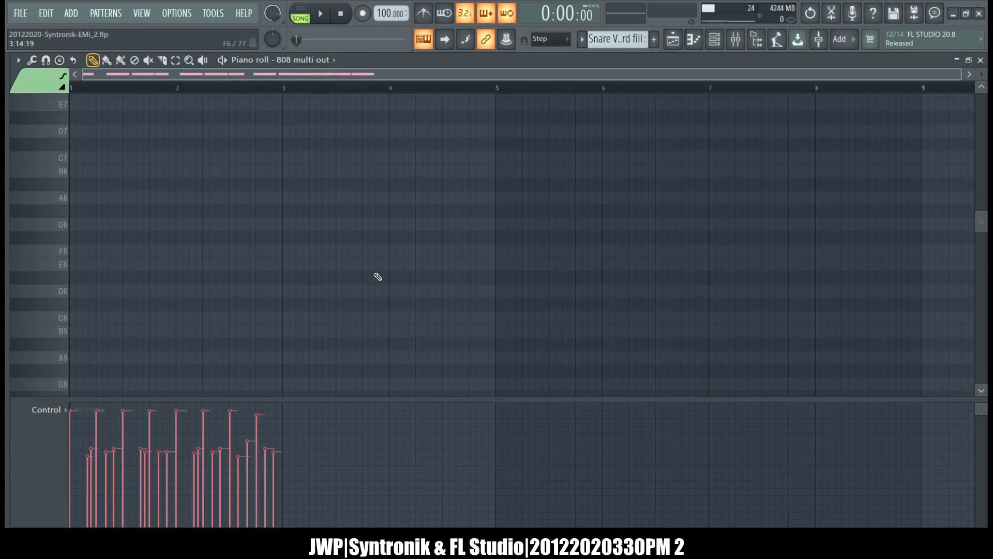
left_click(320, 13)
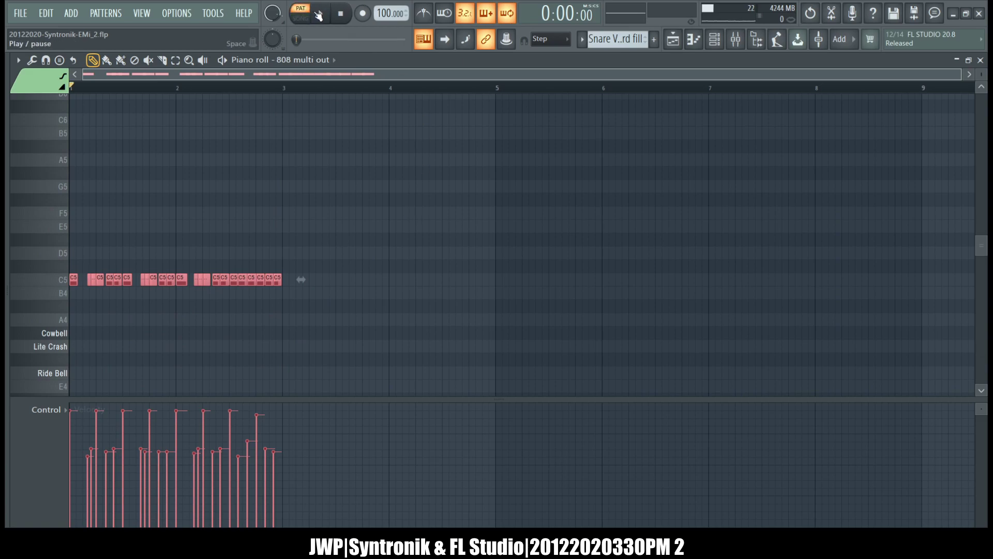
left_click(345, 18)
key("ctrl+Right")
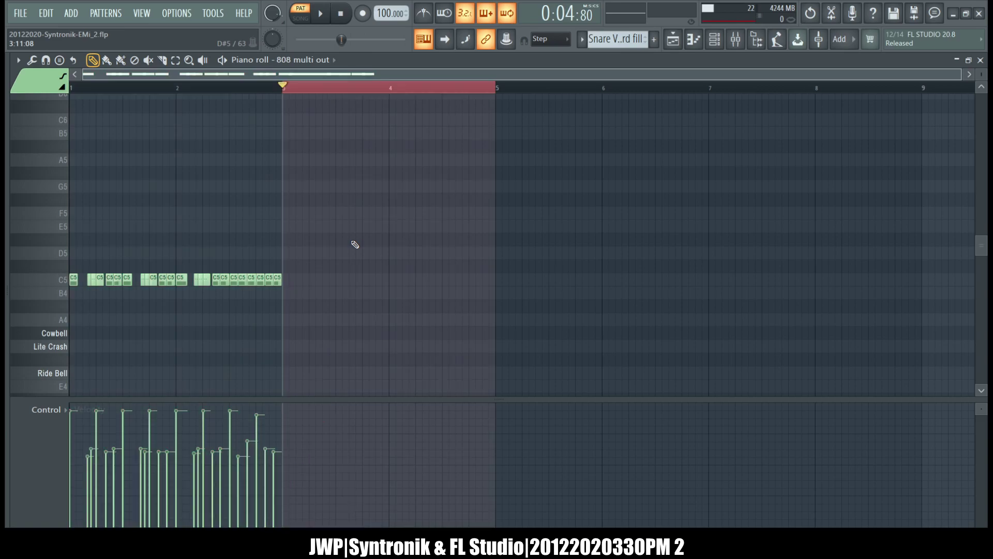
- Transpose the two-bar row of C5 notes down to Snare 1
key("Delete")
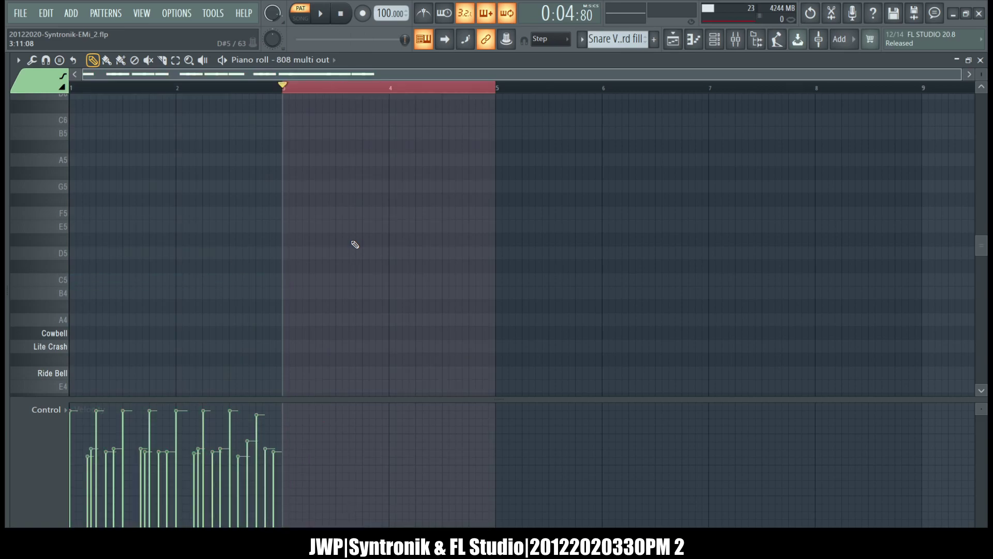
scroll(355, 244, "down", 5)
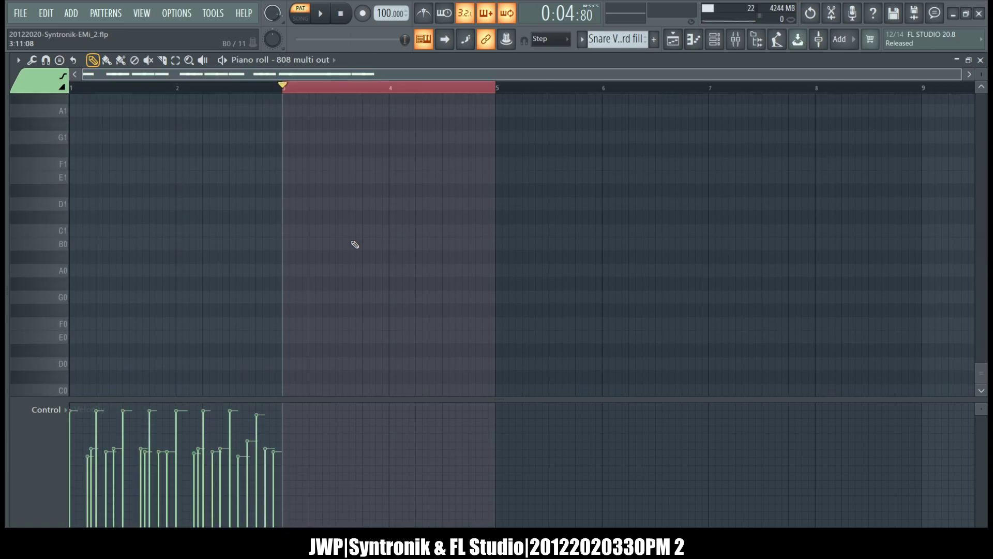
key("ctrl+Down")
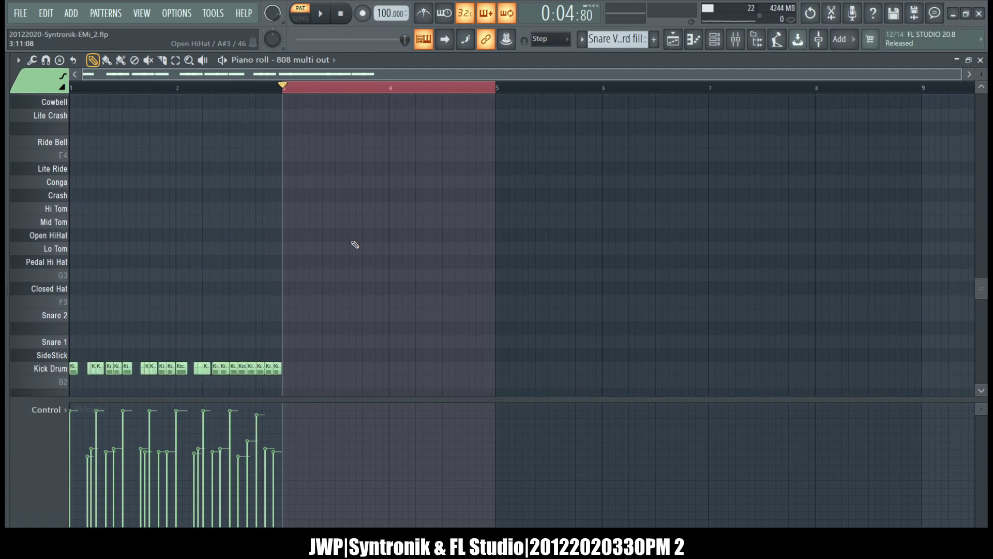
scroll(355, 244, "down", 3)
key("shift+Up")
key("shift+Up")
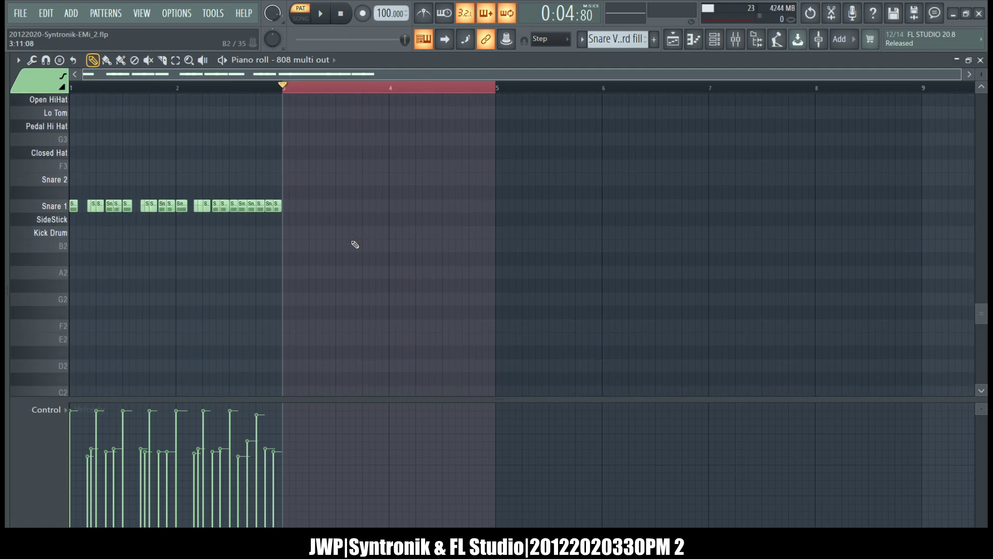
- Loop the two-bar Snare 1 fill over its full length and listen to it
key("space")
key("space")
key("ctrl+a")
key("space")
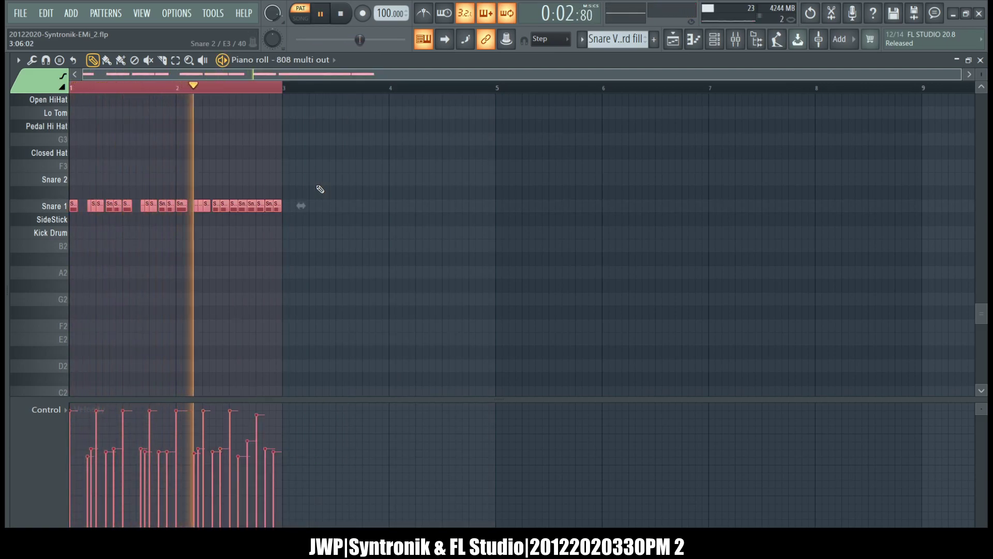
key("space")
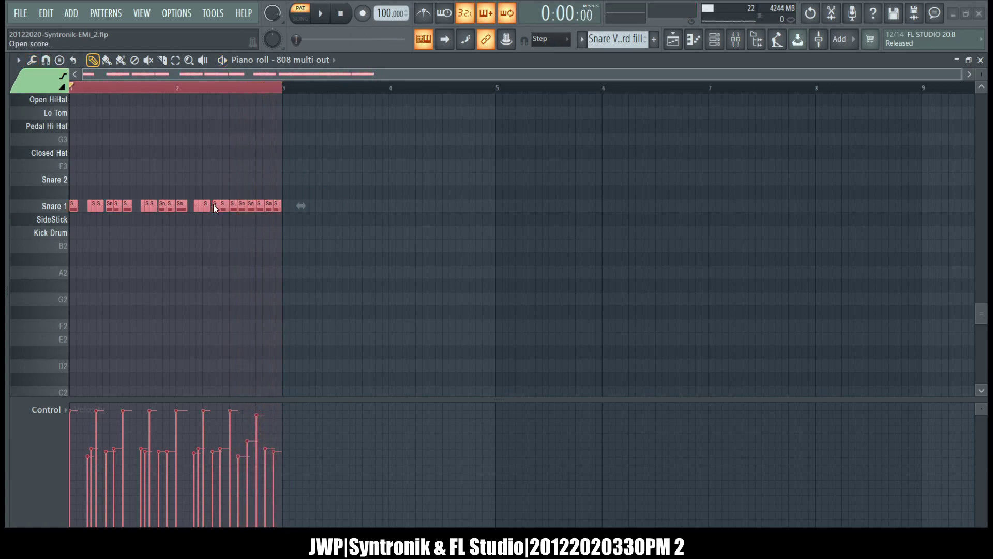
- Load a one-bar score in place of the fill and move its notes from Kick Drum up to Snare 1
double_click(535, 325)
key("space")
key("space")
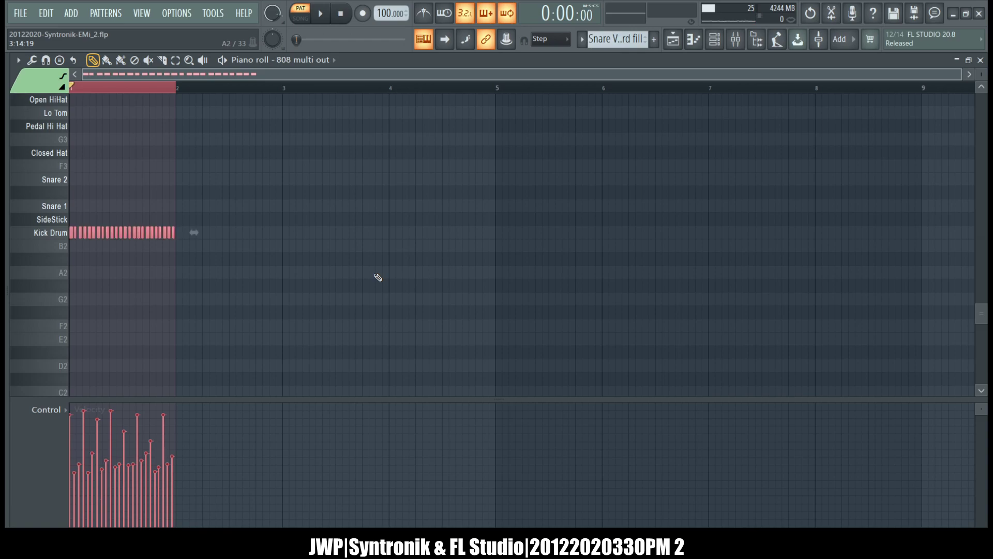
key("shift+Up")
key("shift+Up")
key("space")
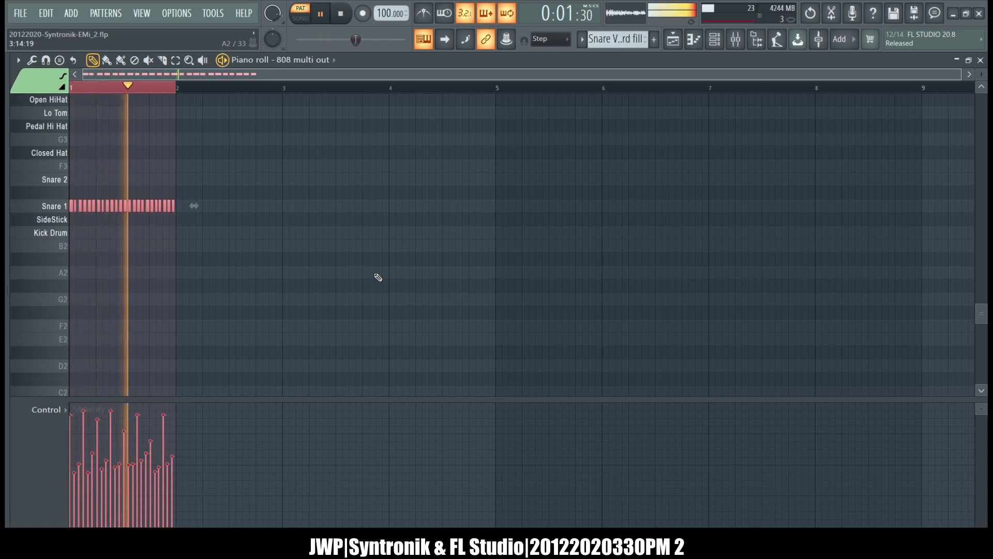
key("space")
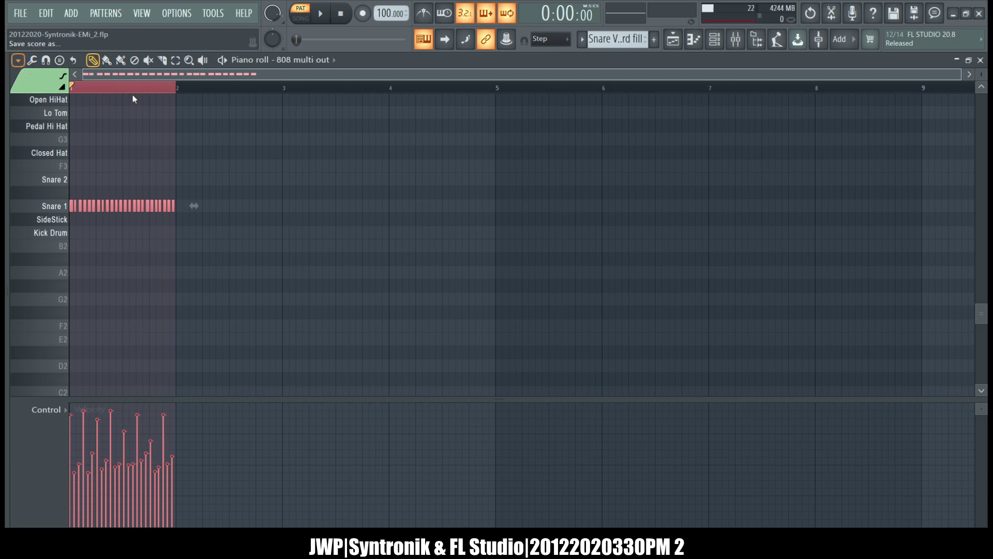
- Load a two-bar score with notes on A4, B4, C5 and D5 into the piano roll and deselect them
left_click(130, 75)
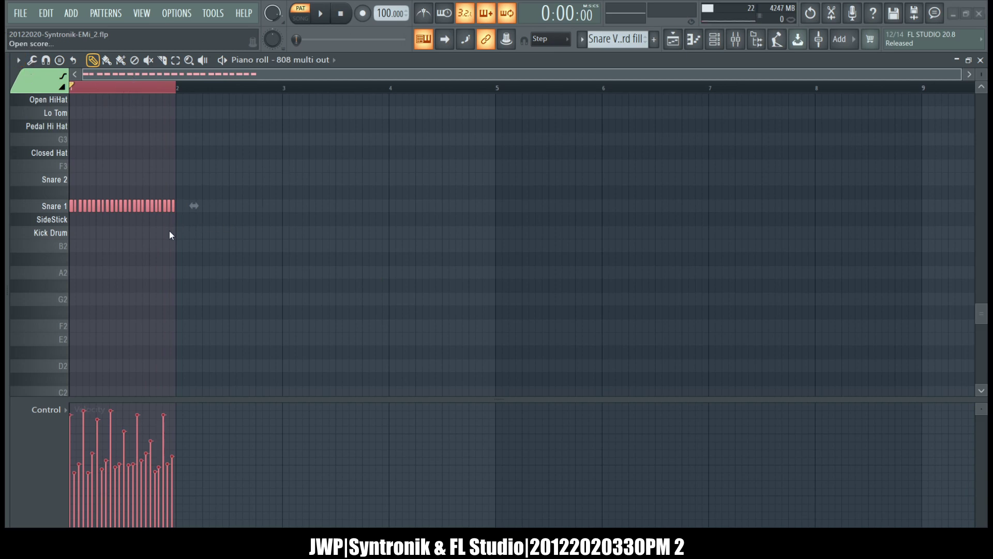
left_click(507, 327)
scroll(224, 247, "up", 3)
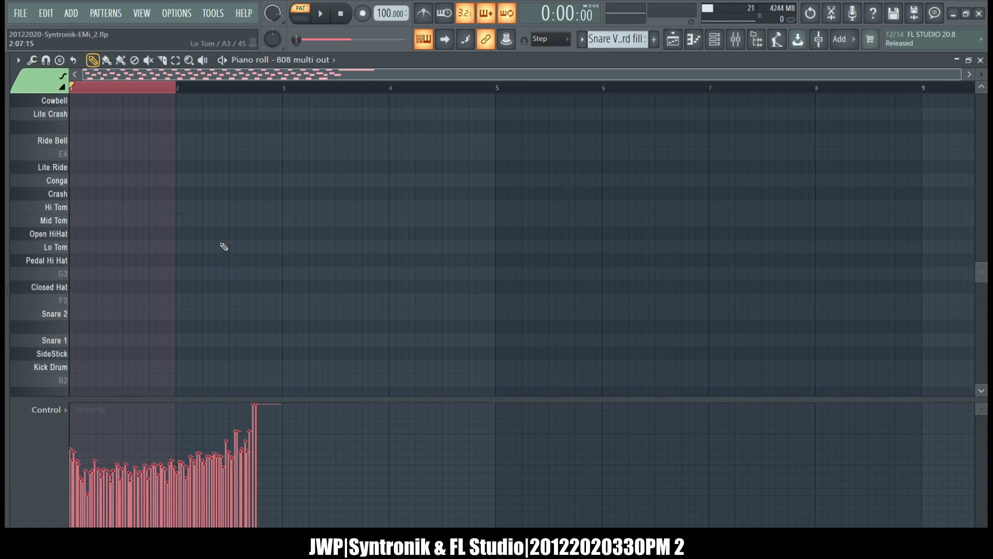
scroll(223, 245, "up", 5)
scroll(222, 245, "down", 5)
scroll(221, 243, "up", 4)
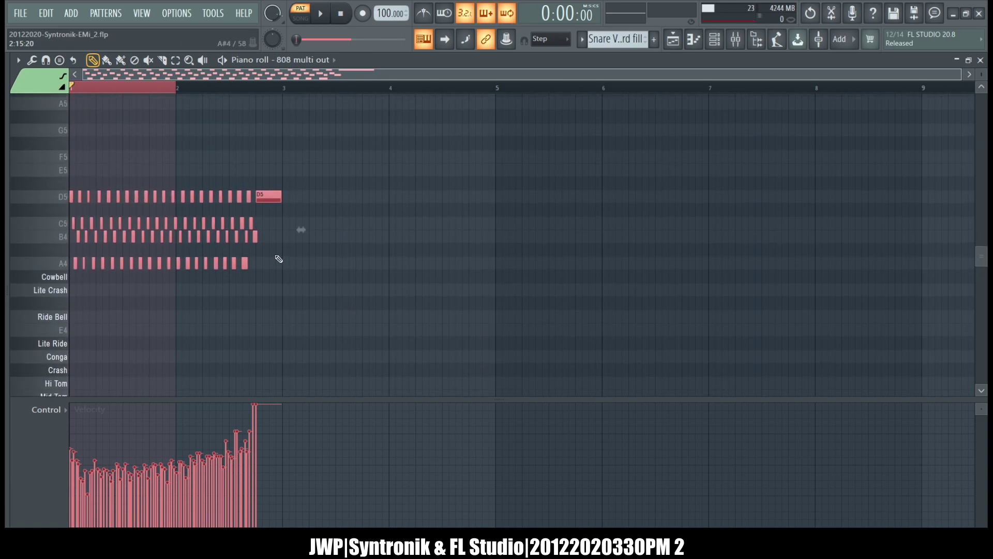
left_click(305, 275)
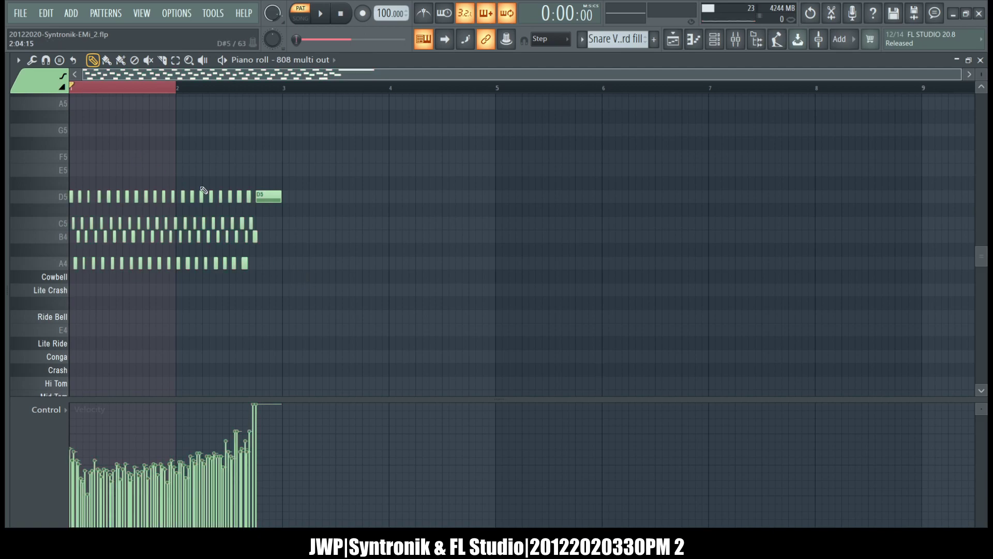
- Bring all notes of the loaded two-bar score down onto the single Snare 1 row
scroll(240, 240, "down", 6)
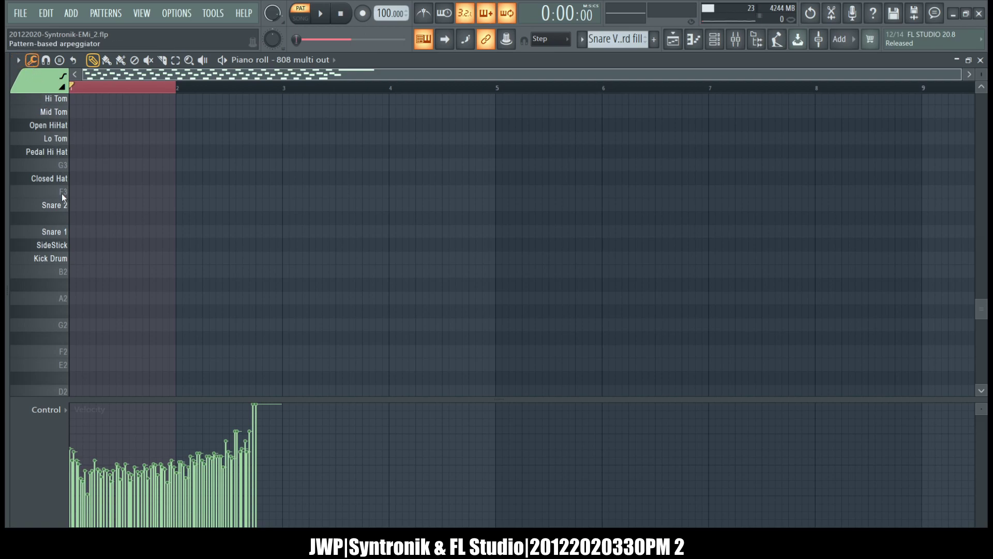
key("ctrl+Down")
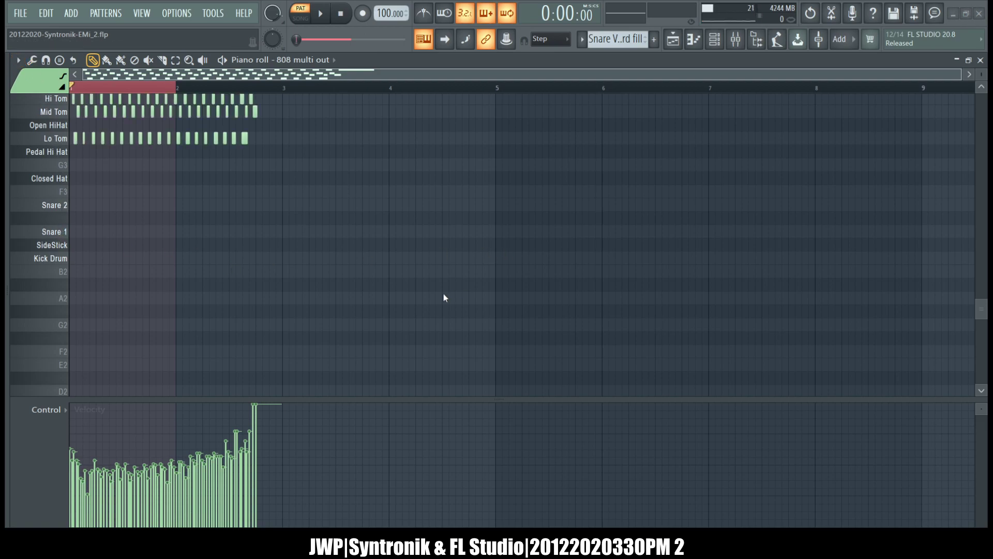
key("ctrl+Up")
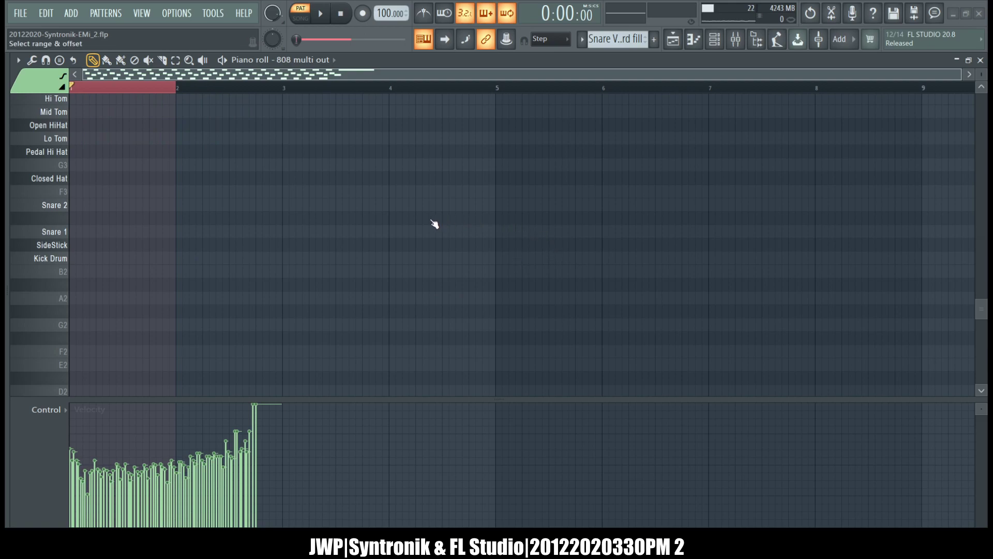
key("ctrl+Down")
key("ctrl+Down")
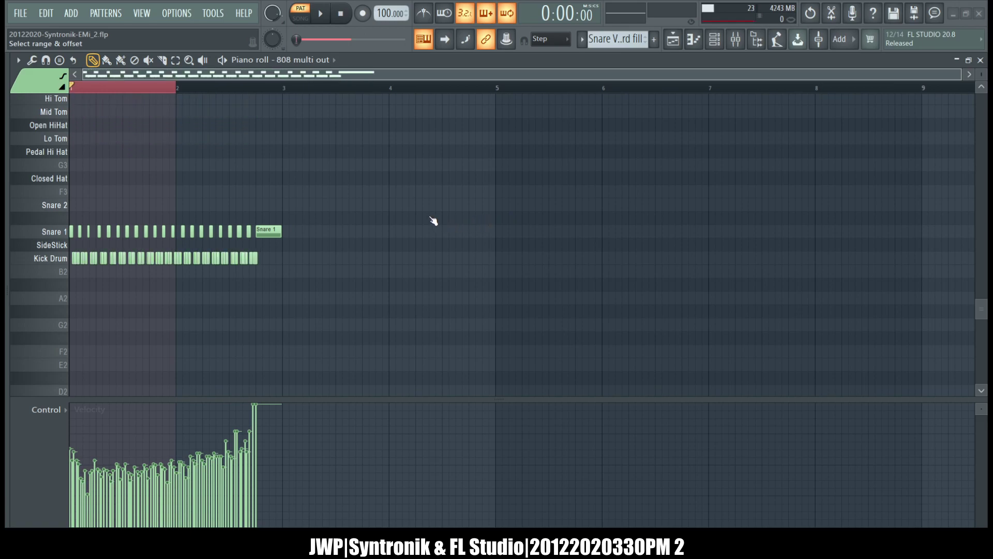
key("ctrl+alt+z")
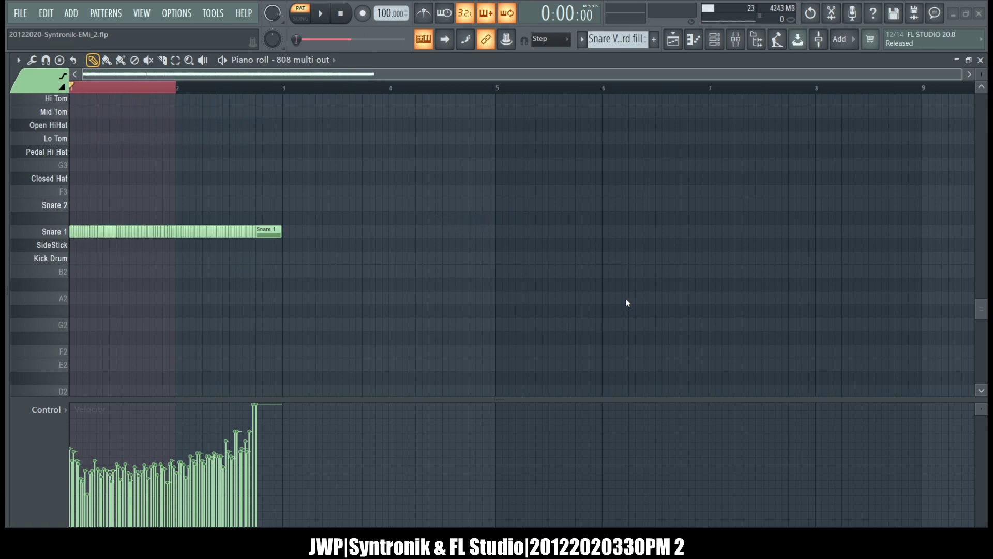
- Remove the stray B2 note in bar 6 and play back the Snare 1 fill
left_click(654, 275)
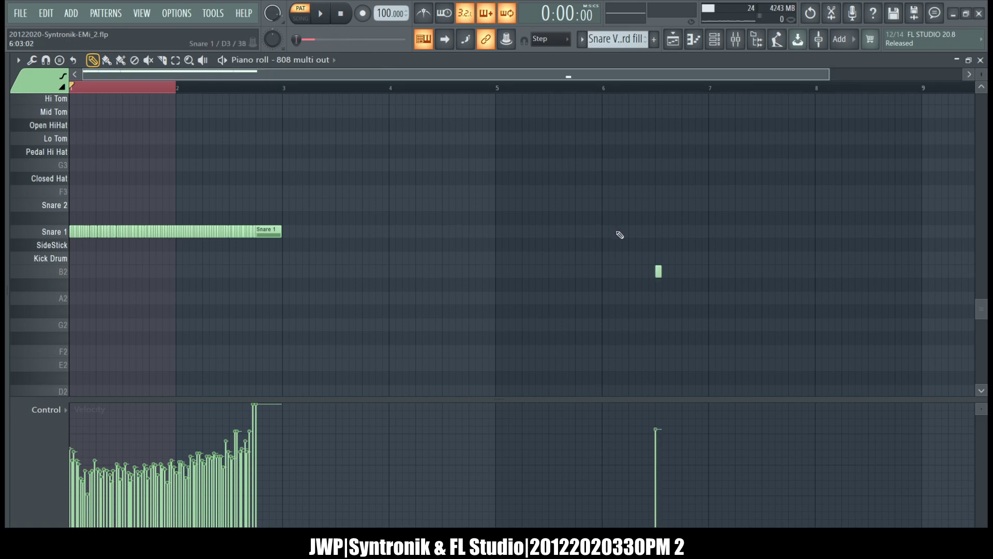
right_click(656, 271)
key("space")
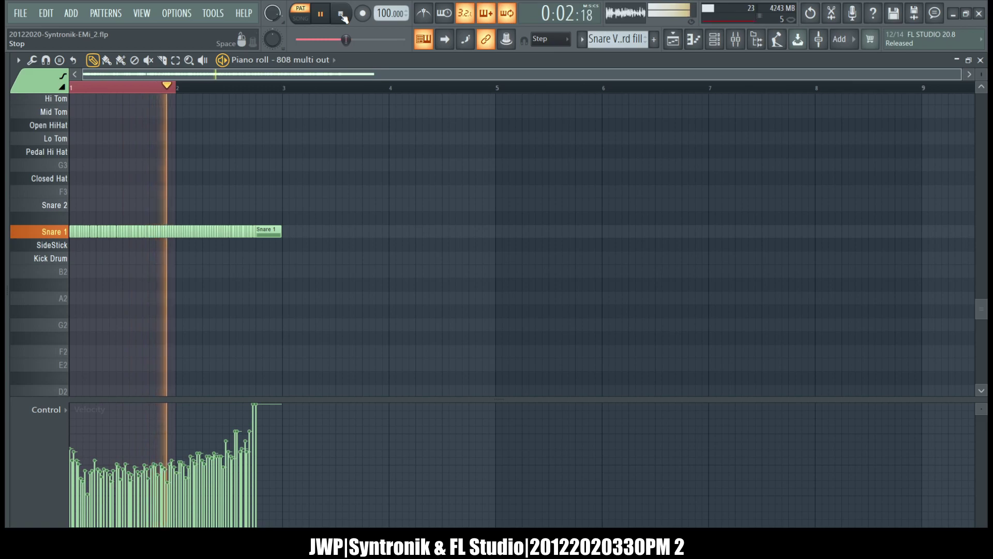
- Clear the time selection over bar 1 and play back the whole two-bar Snare 1 fill
right_click(172, 86)
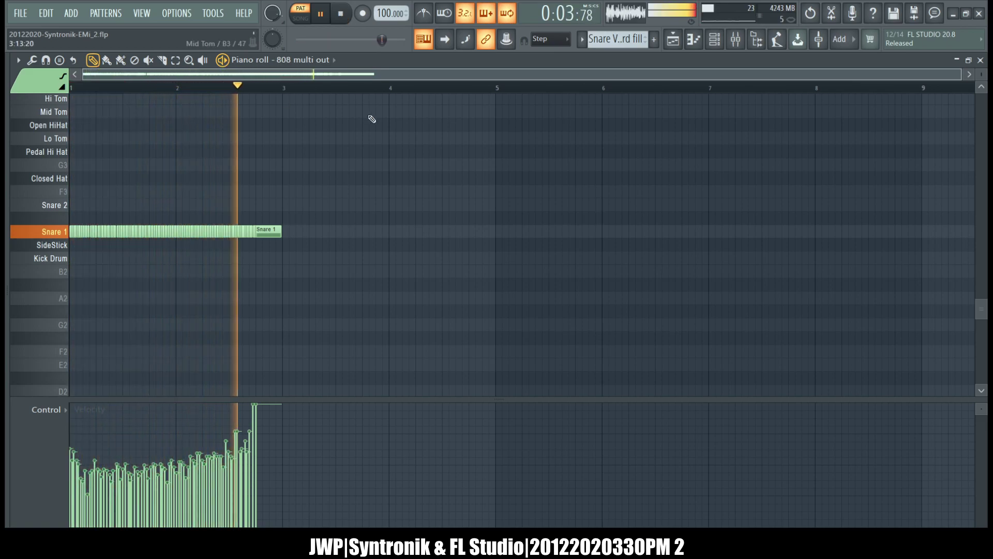
key("space")
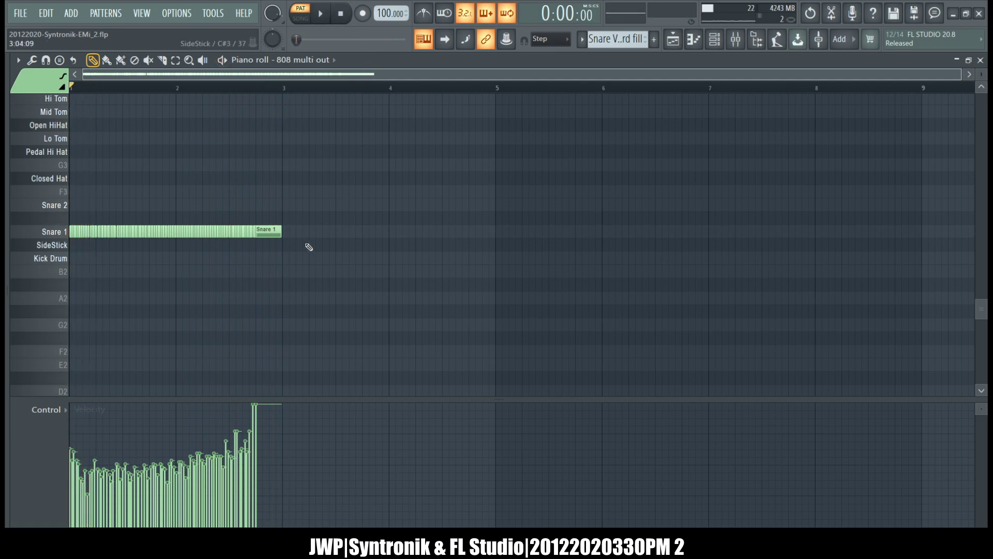
- Slice the Snare 1 note that crosses the middle of bar 2, at step 9
scroll(226, 280, "up", 5)
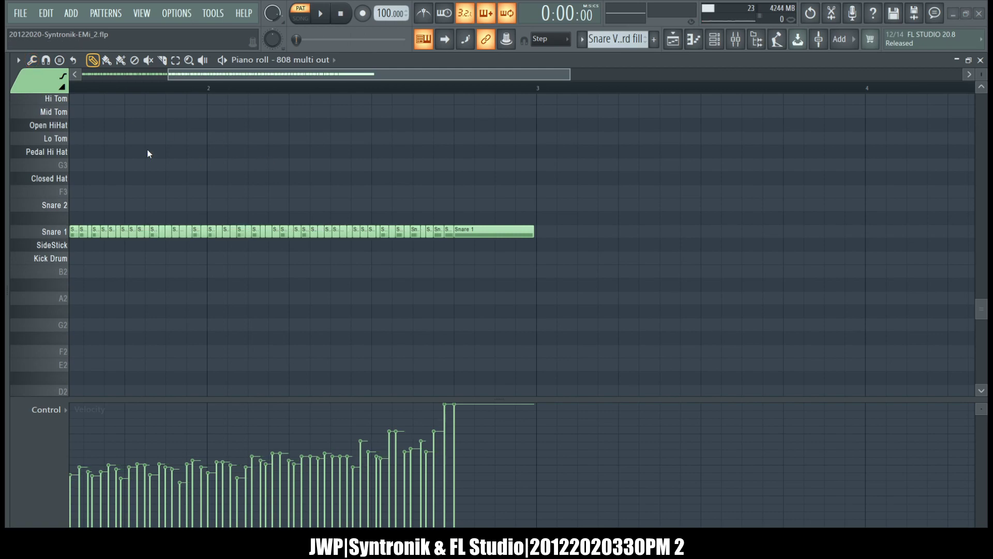
scroll(414, 195, "left", 3)
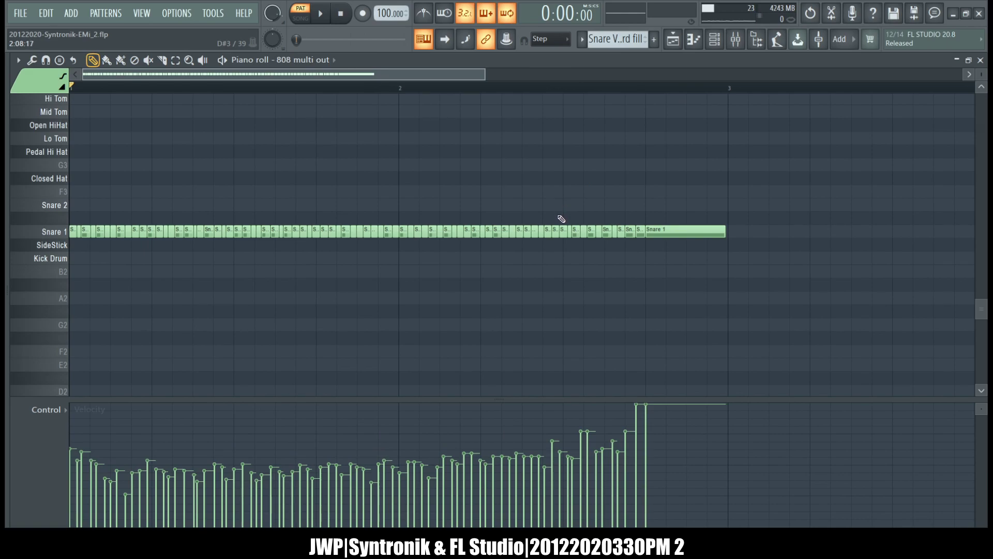
scroll(578, 219, "up", 8)
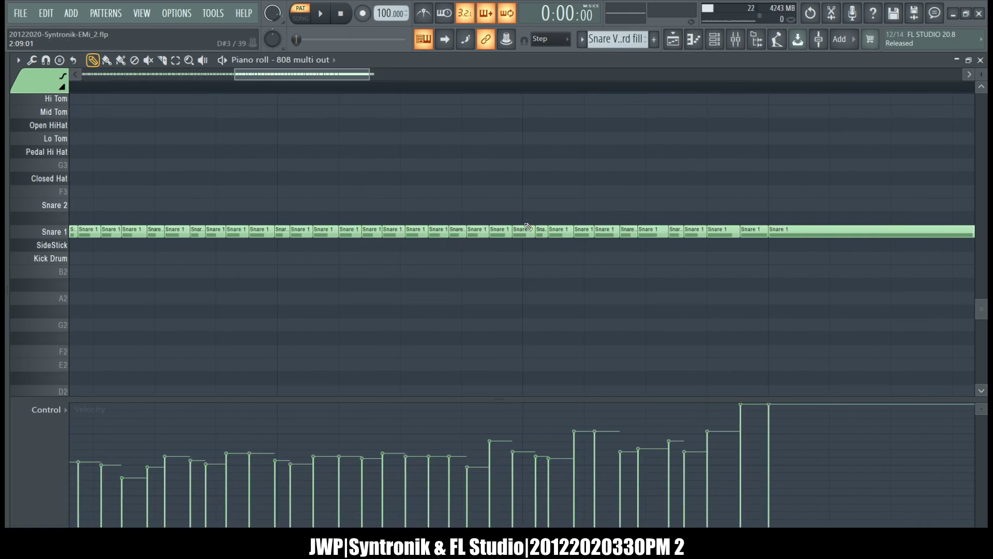
key("c")
left_click_drag(529, 215, 532, 303)
- Delete all Snare 1 notes before the middle of bar 2, including the piece left of the slice
scroll(479, 273, "down", 5)
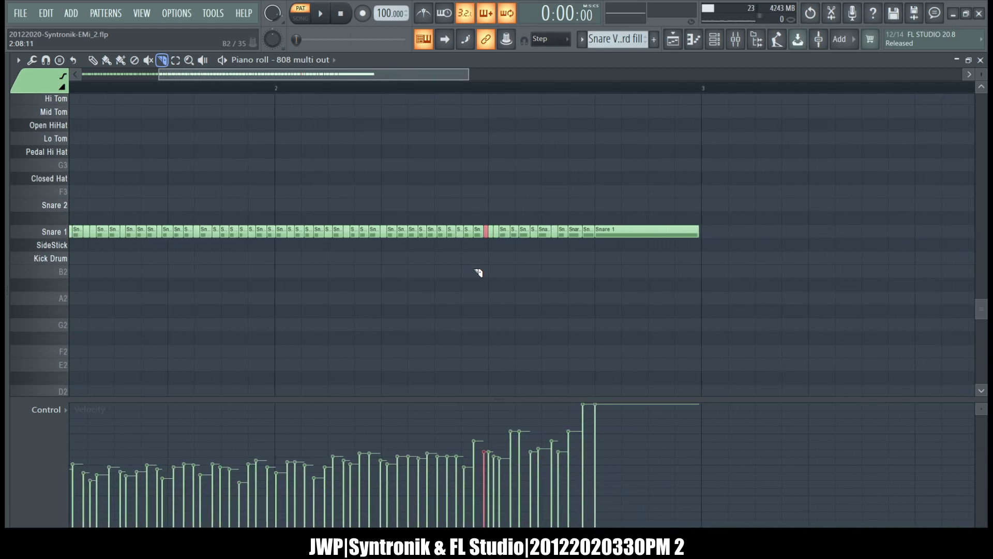
scroll(478, 255, "up", 4)
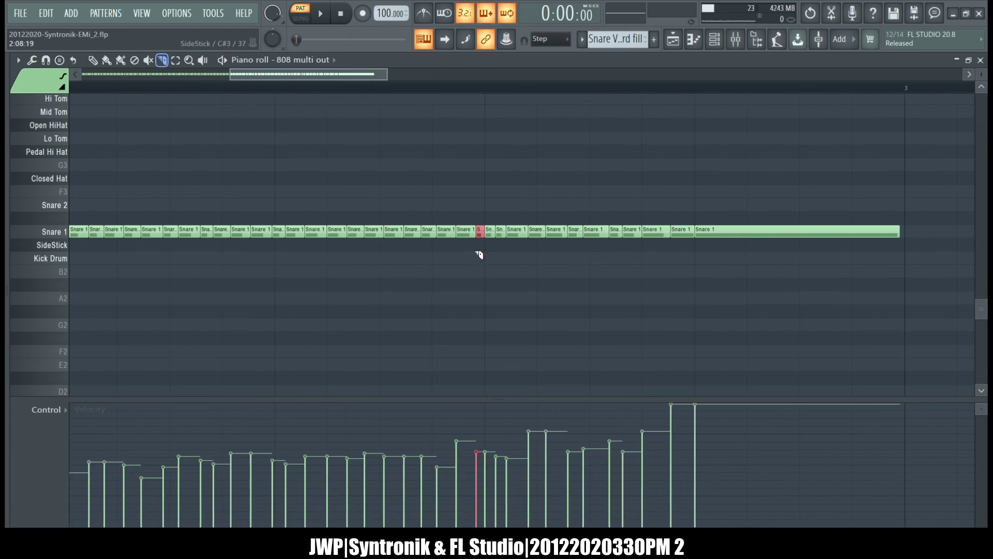
scroll(410, 266, "up", 1)
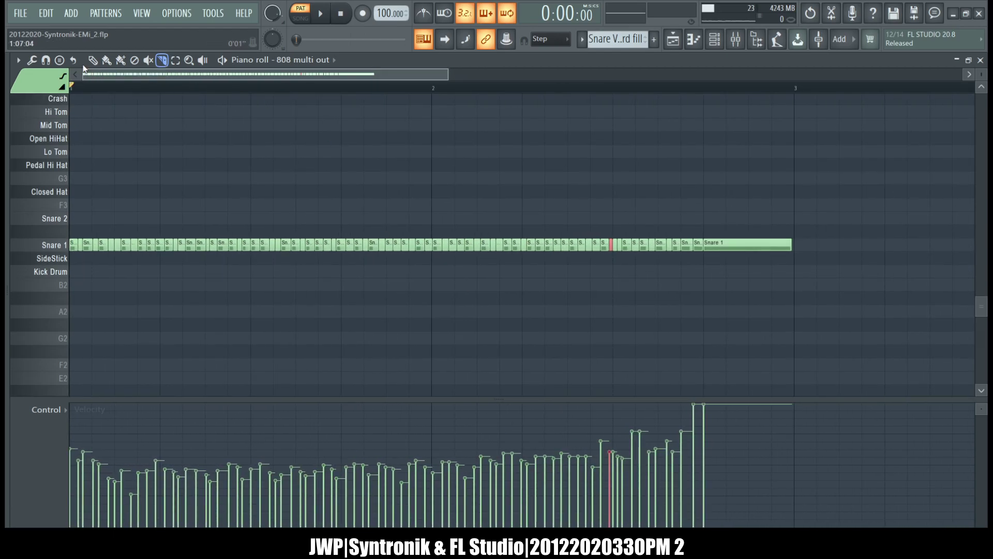
left_click(175, 60)
left_click_drag(614, 230, 71, 328)
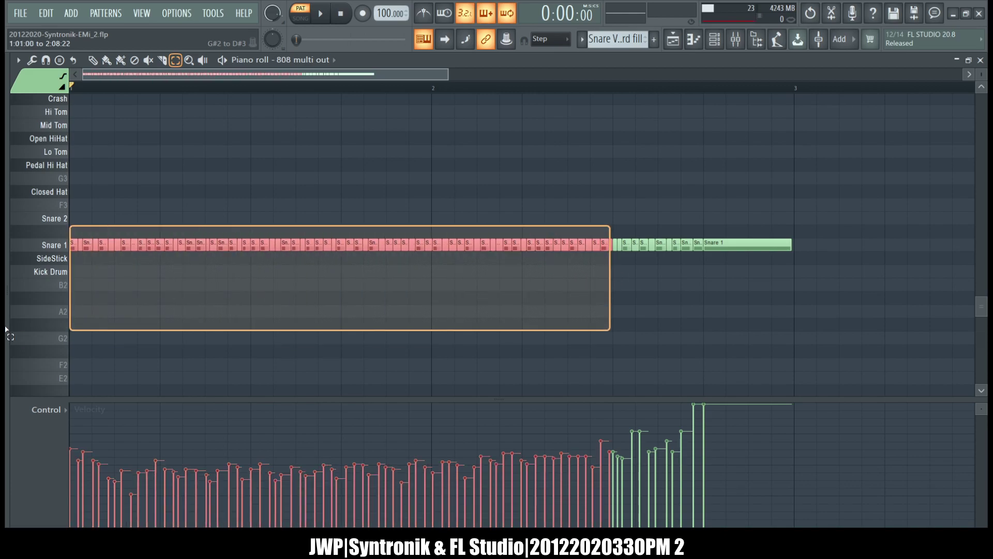
mouse_move(6, 328)
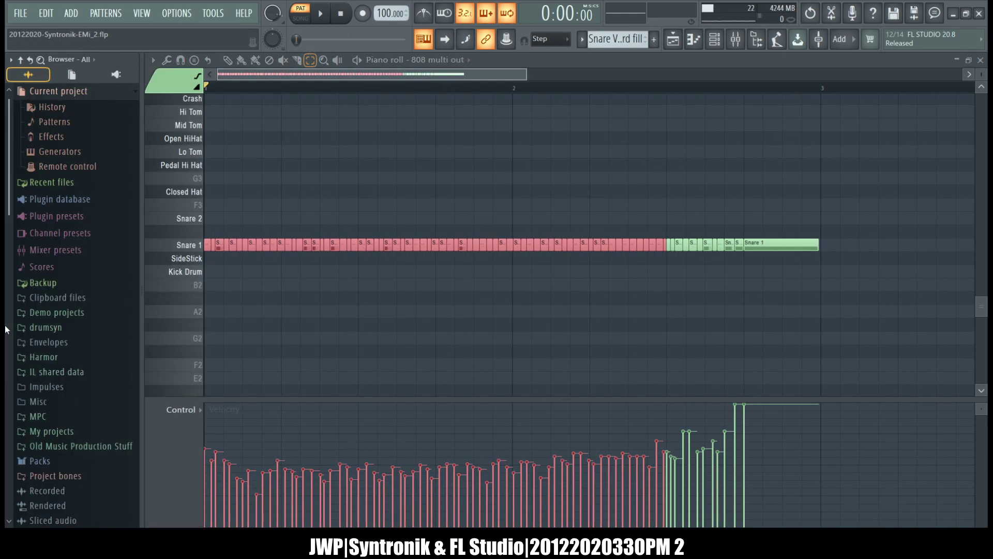
key("Delete")
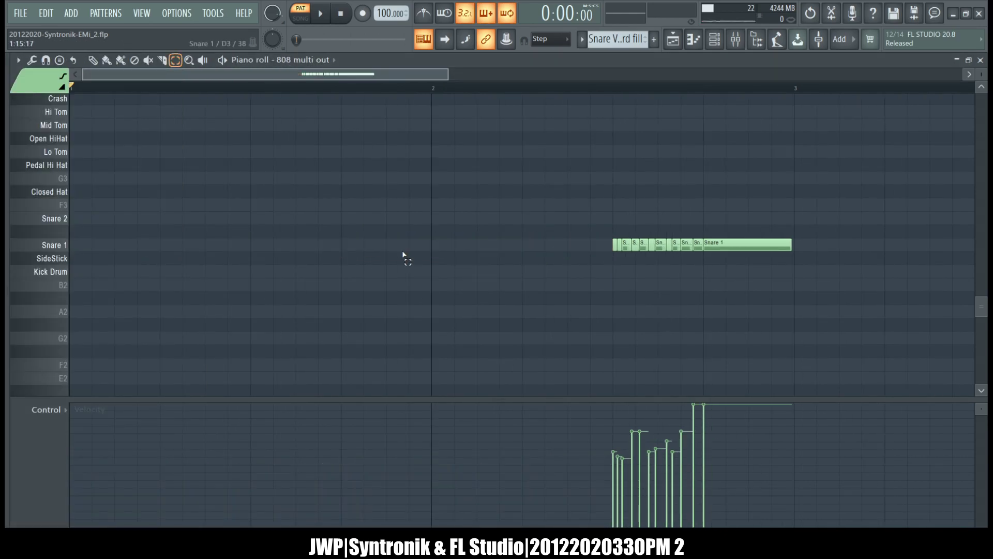
- Select the remaining Snare 1 notes and move them one bar earlier, into the second half of bar 1
key("l")
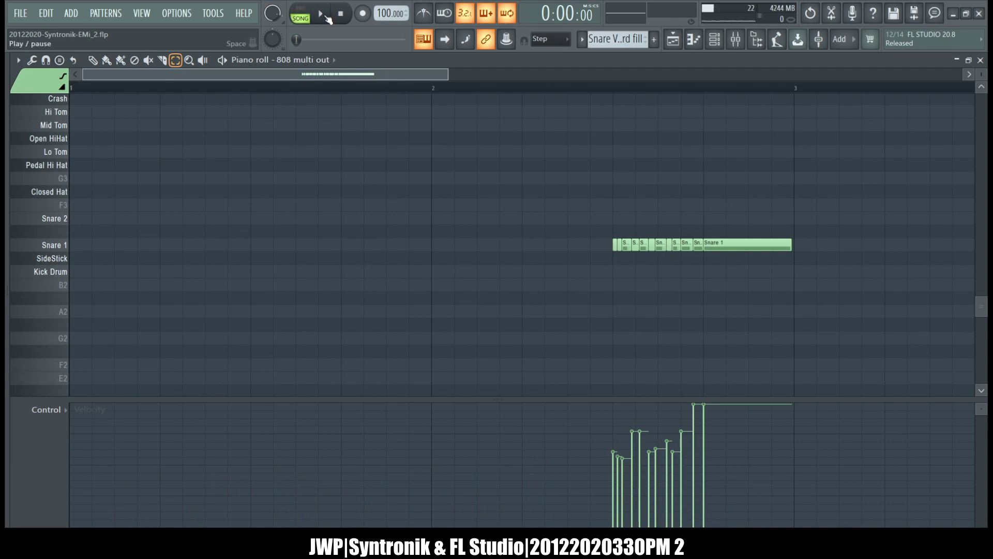
left_click_drag(607, 225, 883, 279)
left_click(732, 244)
mouse_move(580, 198)
left_mouse_down()
mouse_move(581, 213)
mouse_move(785, 273)
left_mouse_up()
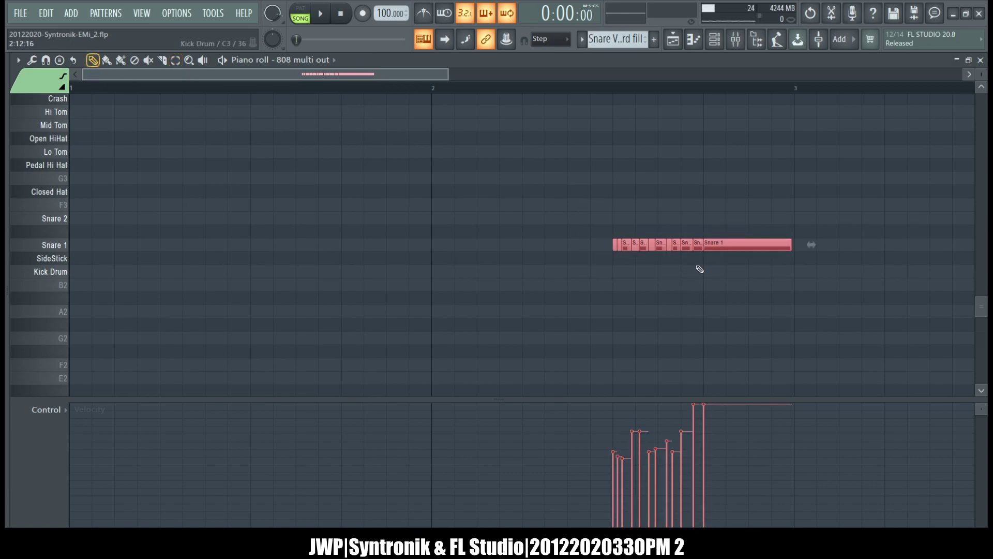
left_click_drag(759, 239, 399, 235)
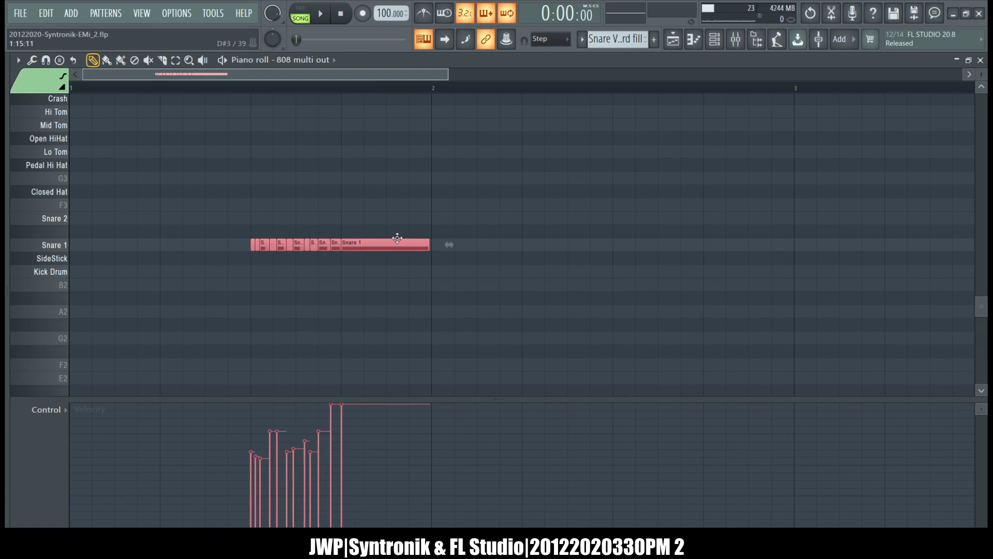
- Play back the shortened fill in pattern mode and stop it
left_click(319, 14)
left_click(302, 15)
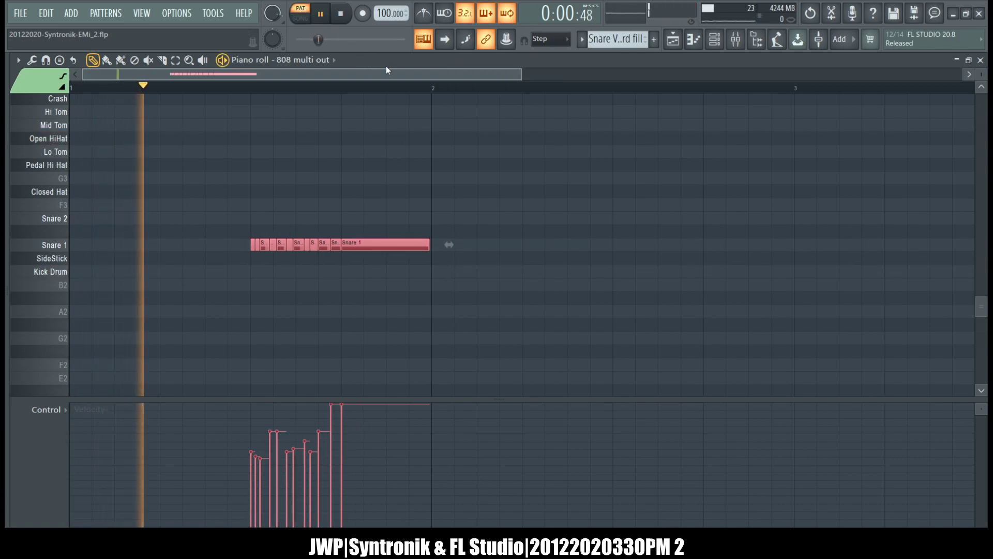
key("space")
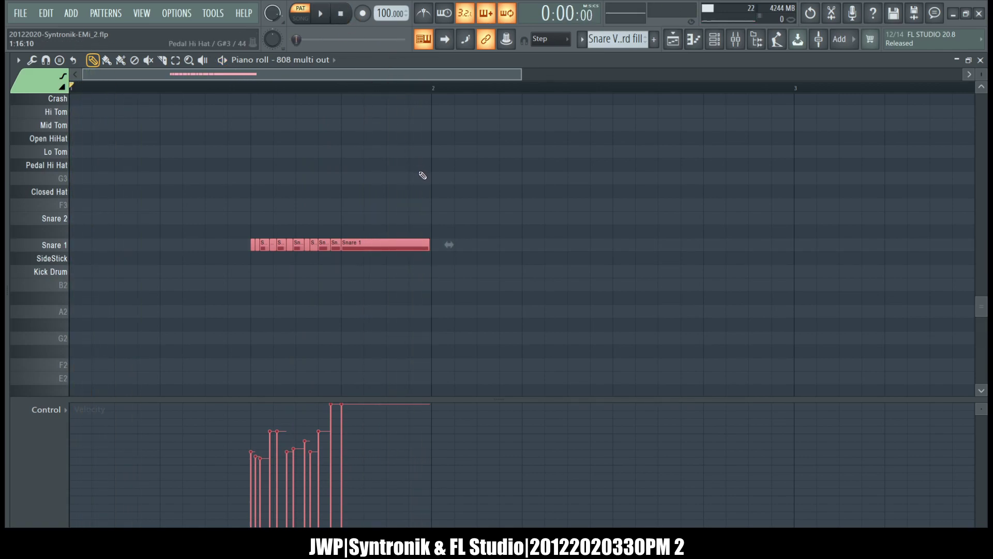
- Undo the move and the deletion to bring back the full two-bar Snare 1 fill
left_click_drag(382, 173, 418, 216)
key("ctrl+a")
key("ctrl+Right")
key("ctrl+d")
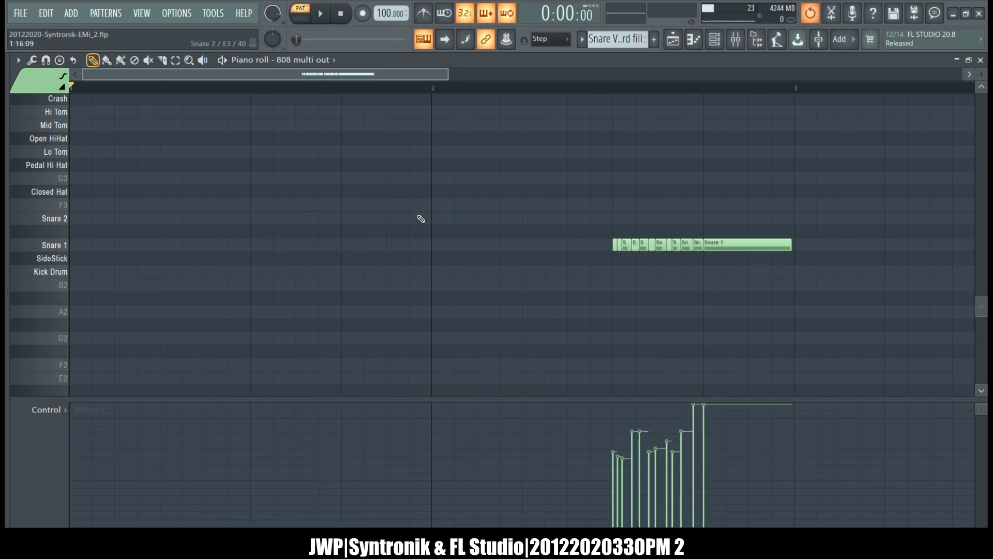
key("ctrl+v")
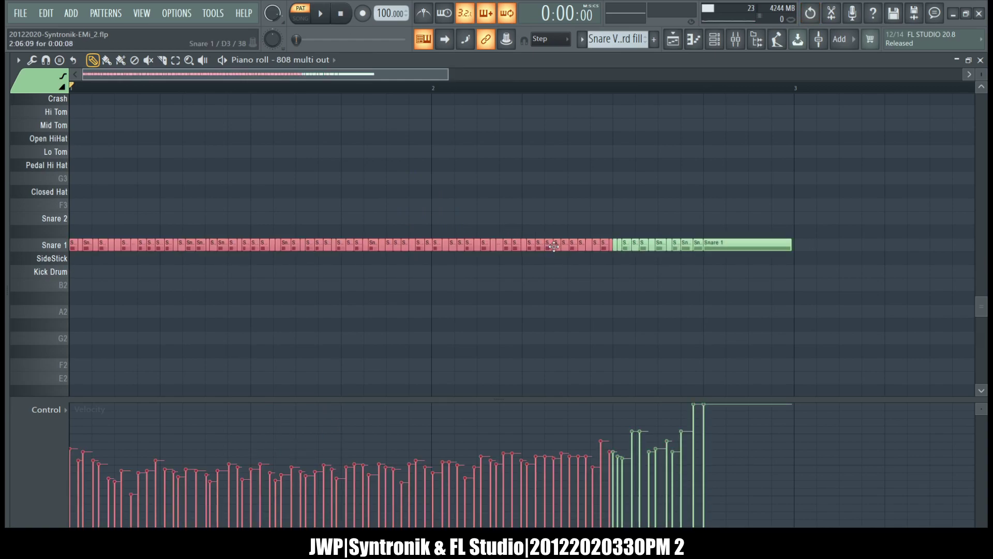
key("ctrl+d")
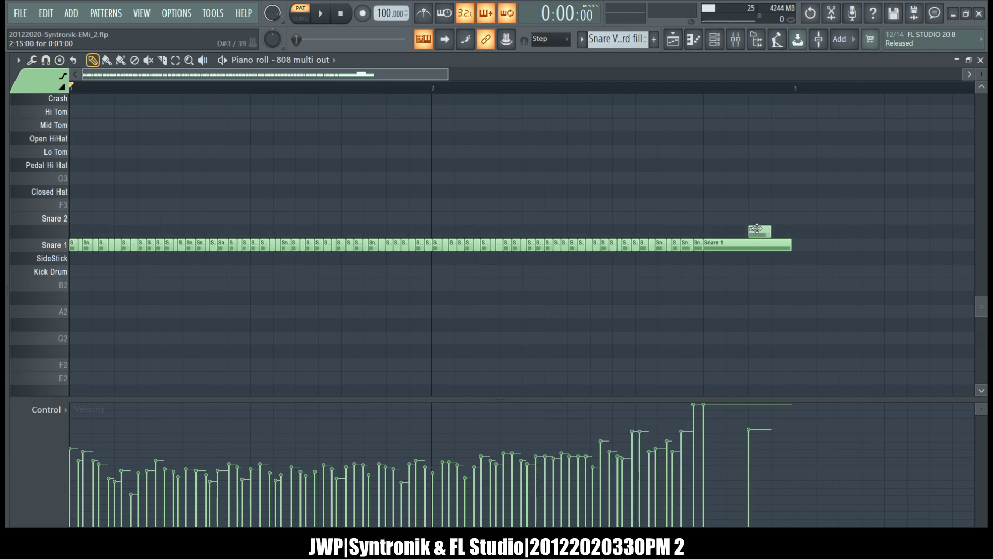
- Shorten the long final Snare 1 note of the fill to about one step
left_click_drag(792, 245, 734, 266)
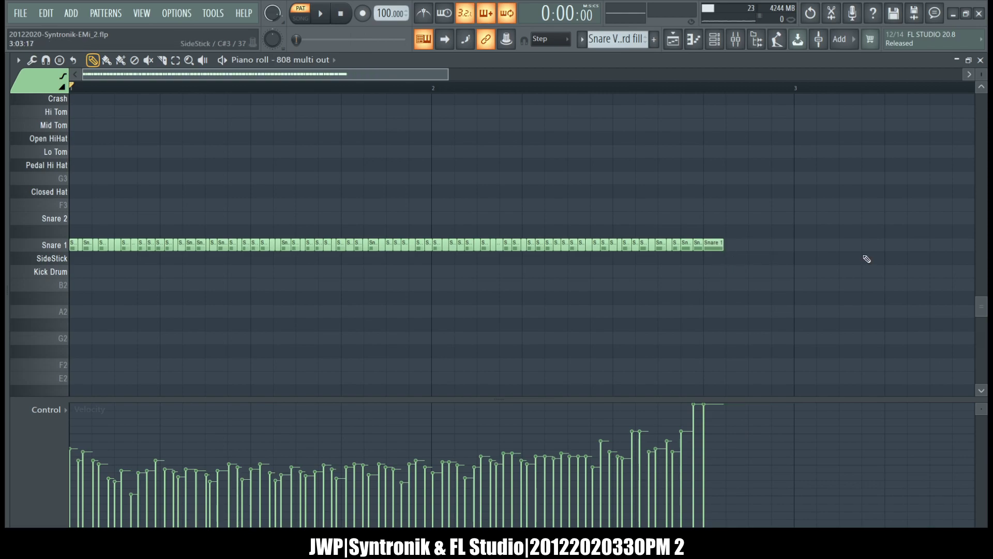
left_click_drag(741, 200, 723, 279)
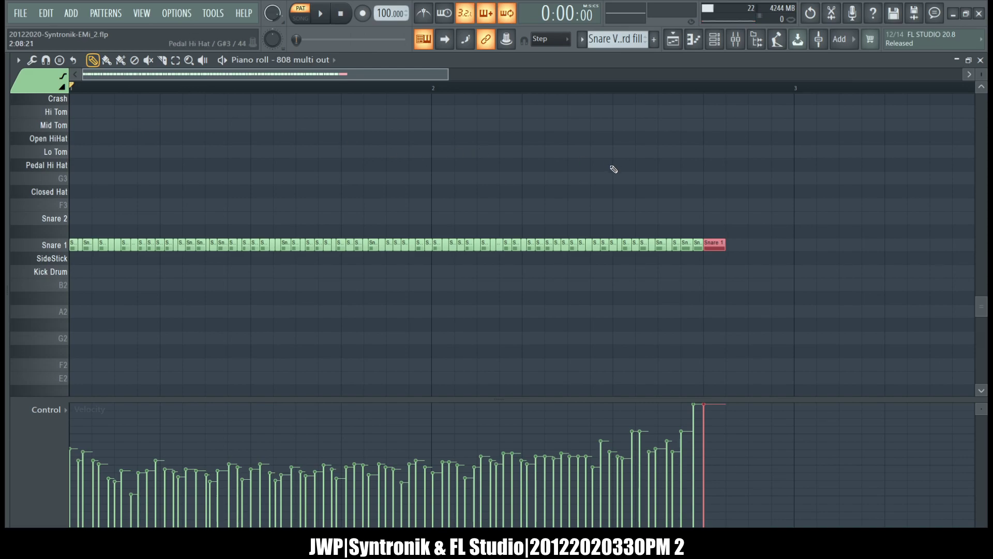
- Select all Snare 1 notes in bar 1 of the fill
left_click_drag(433, 227, 47, 311)
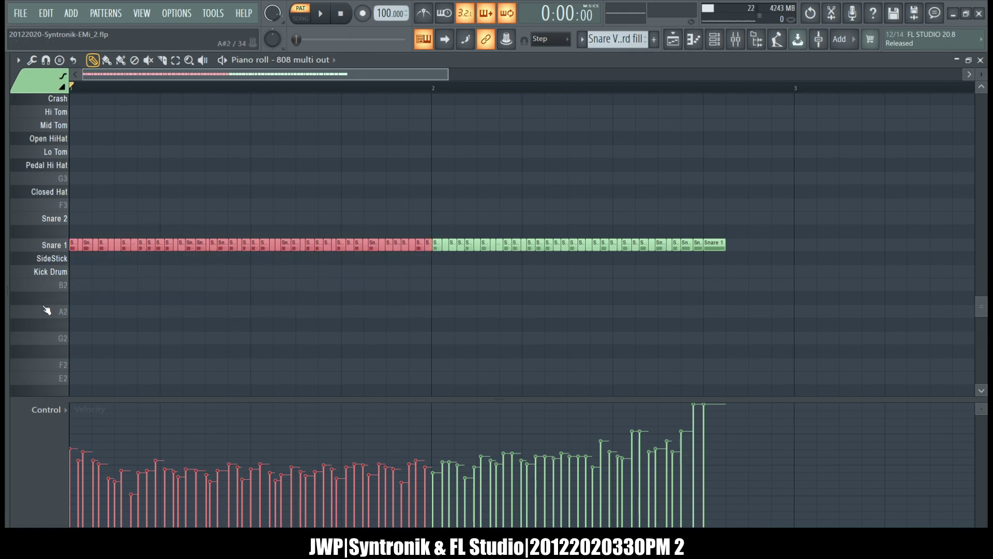
key("Delete")
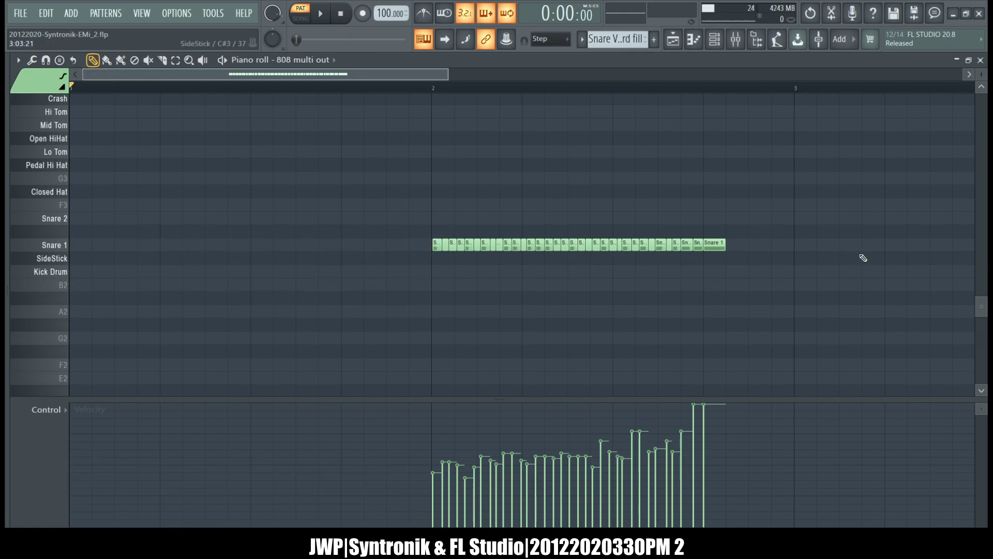
left_click_drag(766, 278, 410, 172)
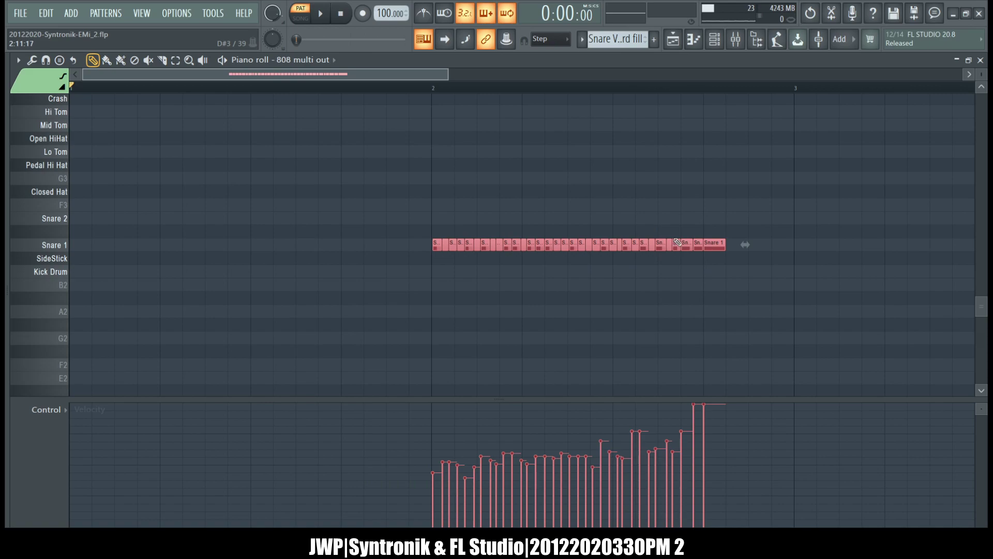
left_click_drag(716, 243, 780, 243)
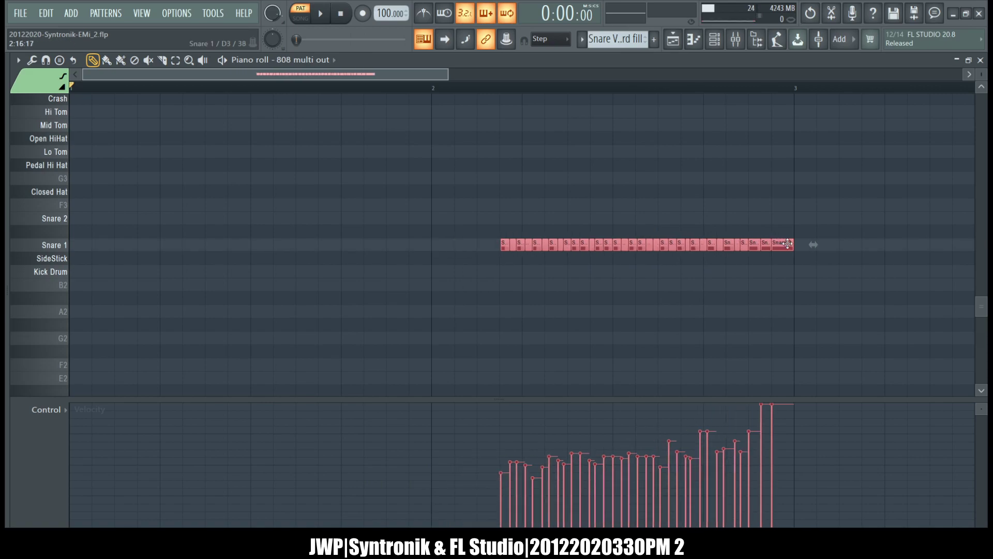
left_click(698, 197, "ctrl")
key("ctrl+z")
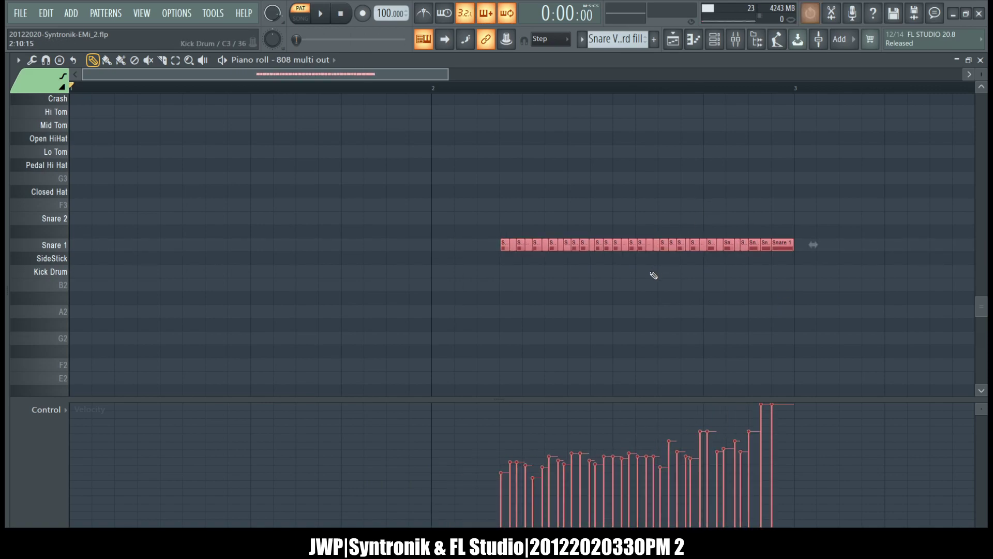
key("ctrl+z")
key("ctrl+z")
key("ctrl+z")
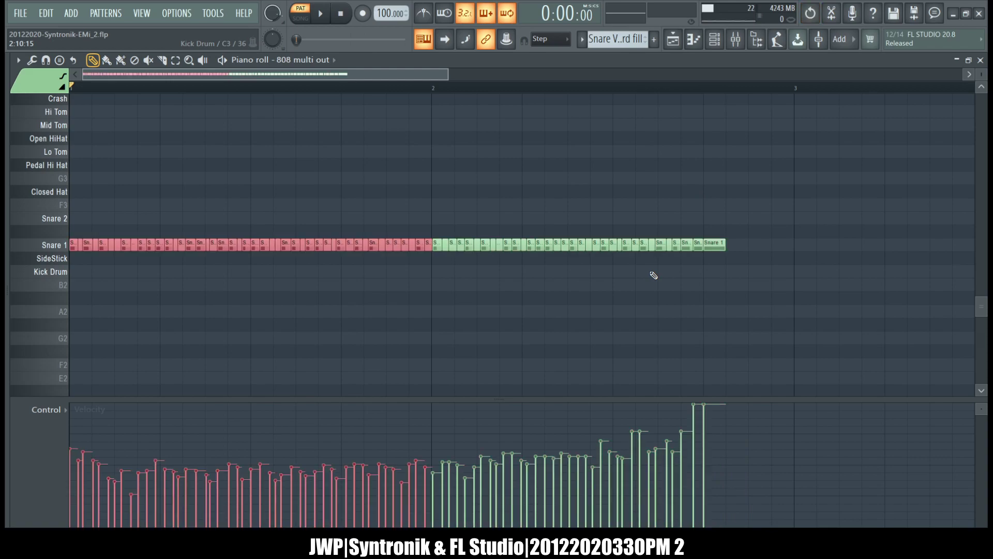
- Shift all Snare 1 notes so the roll ends exactly at bar 3, and delete the notes lying in bar 1
key("ctrl+a")
left_click_drag(713, 247, 781, 255)
key("ctrl+d")
left_click_drag(426, 212, 118, 291)
key("Delete")
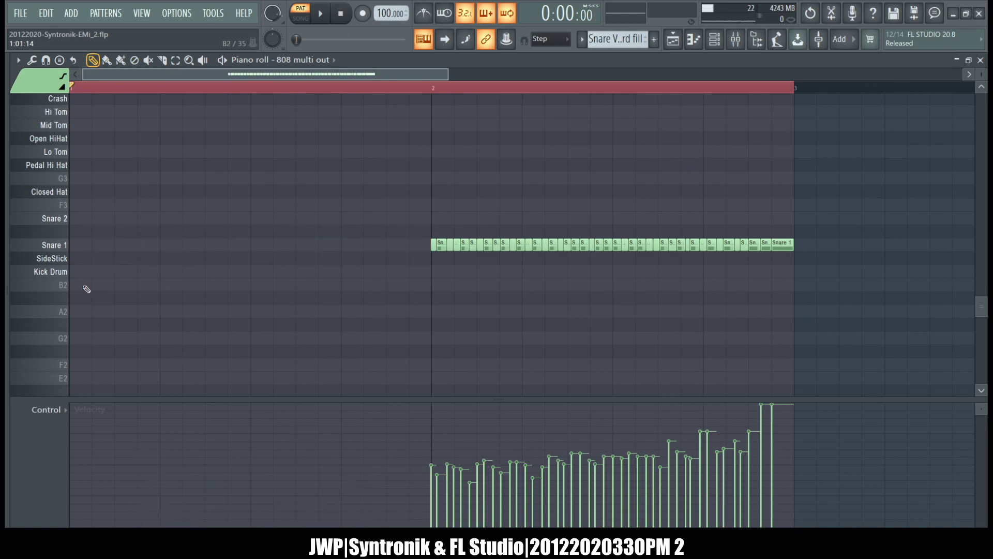
- Quantize the start of the roll's first Snare 1 note to the bar 2 line while keeping its length
scroll(425, 231, "up", 4)
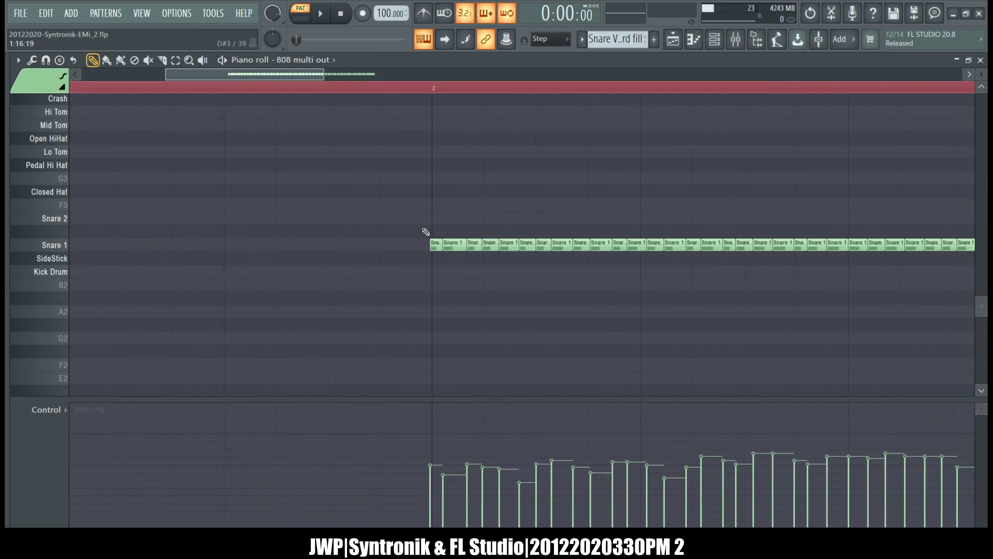
left_click_drag(417, 213, 438, 278)
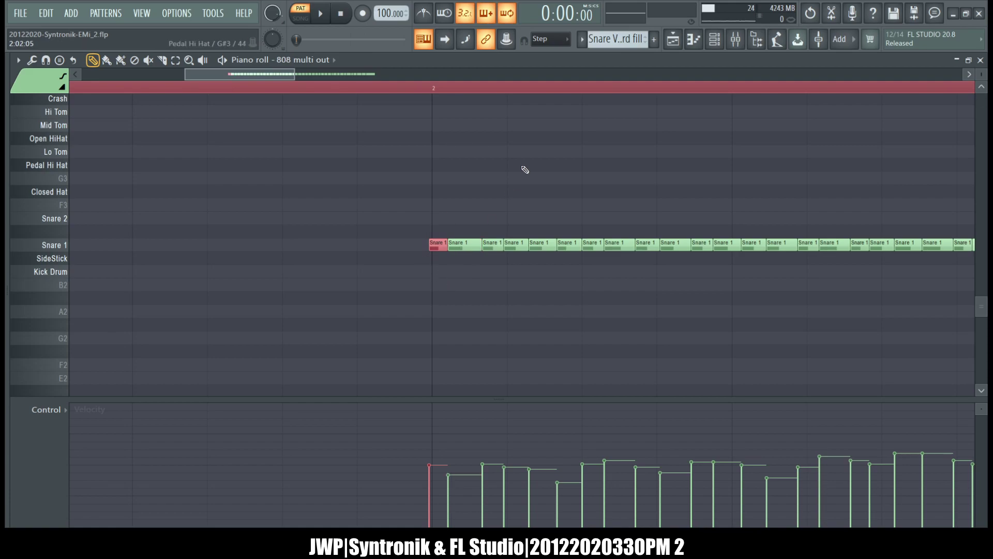
key("ctrl+q")
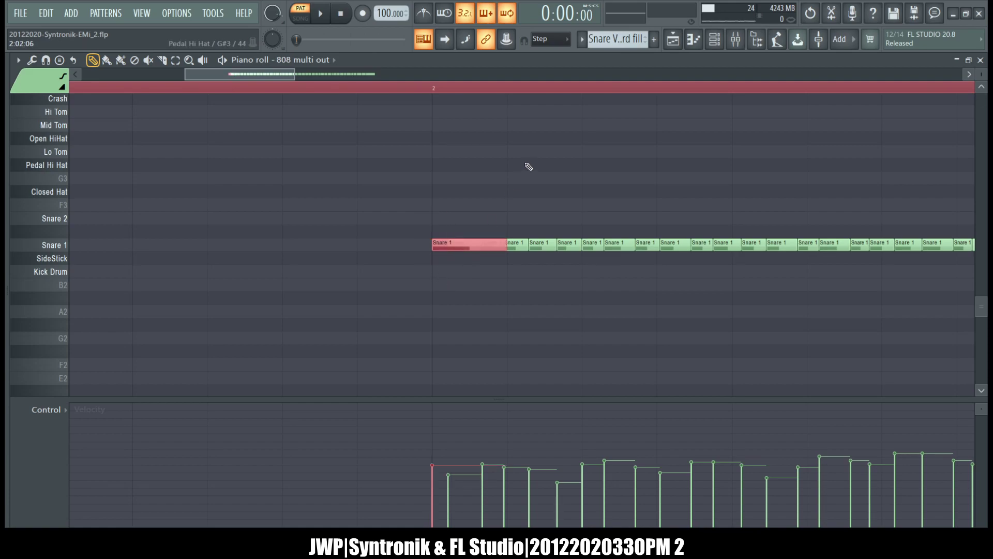
scroll(441, 200, "down", 4)
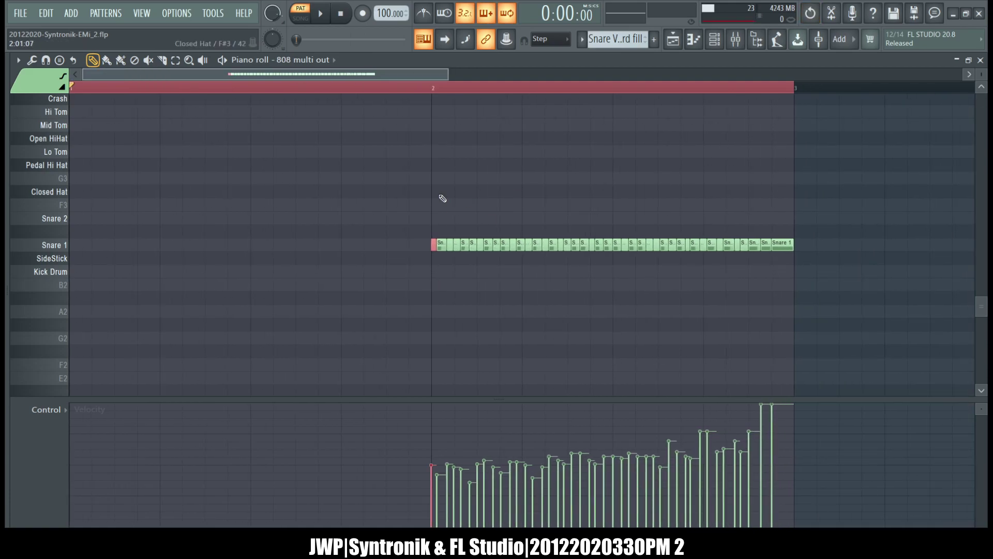
scroll(442, 199, "up", 2)
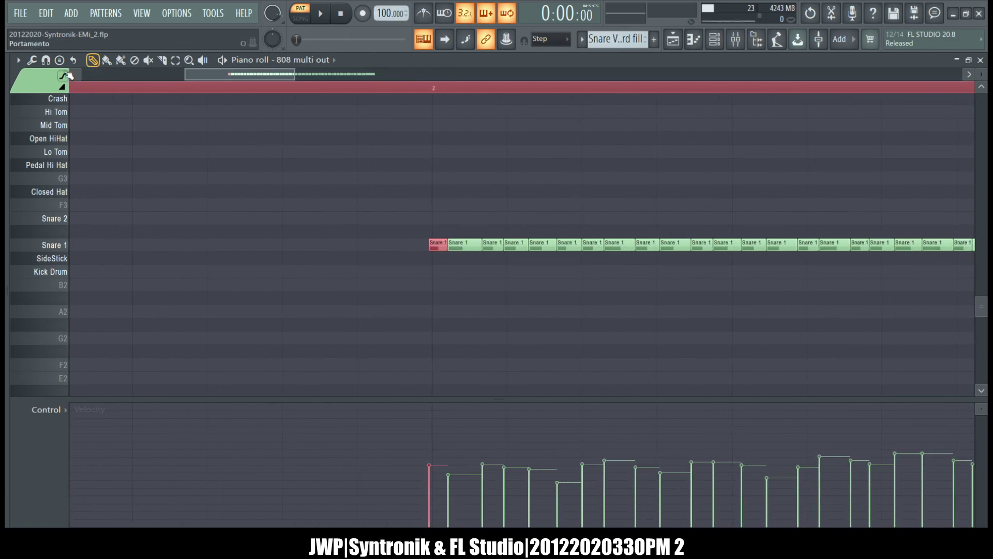
left_click(51, 146)
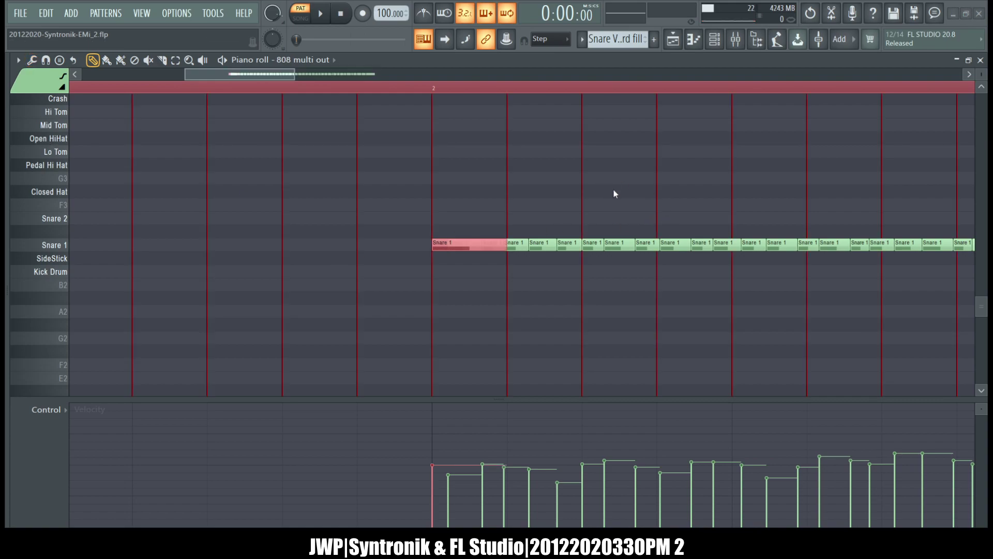
left_click(610, 222)
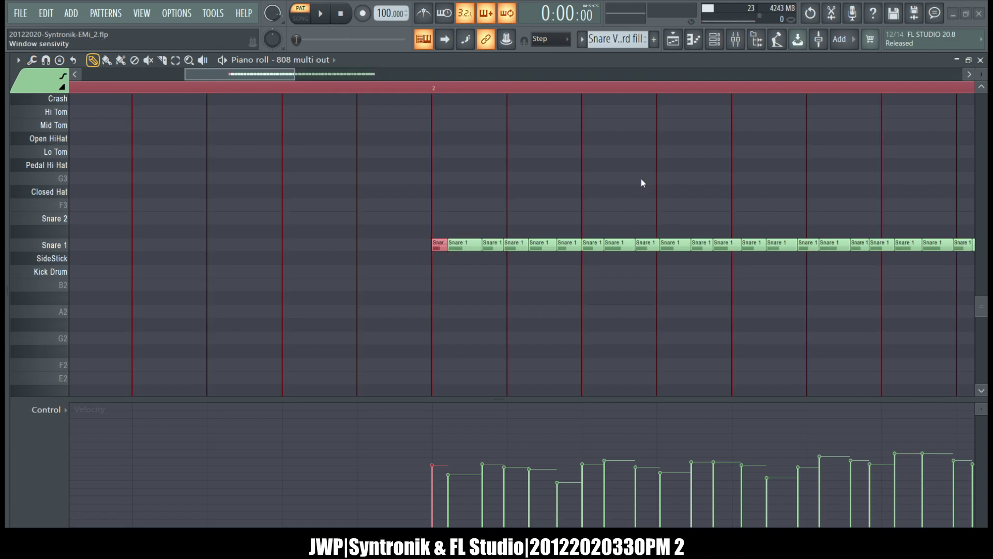
- Play back the snare roll pattern to check it, and stop playback
scroll(567, 211, "down", 3)
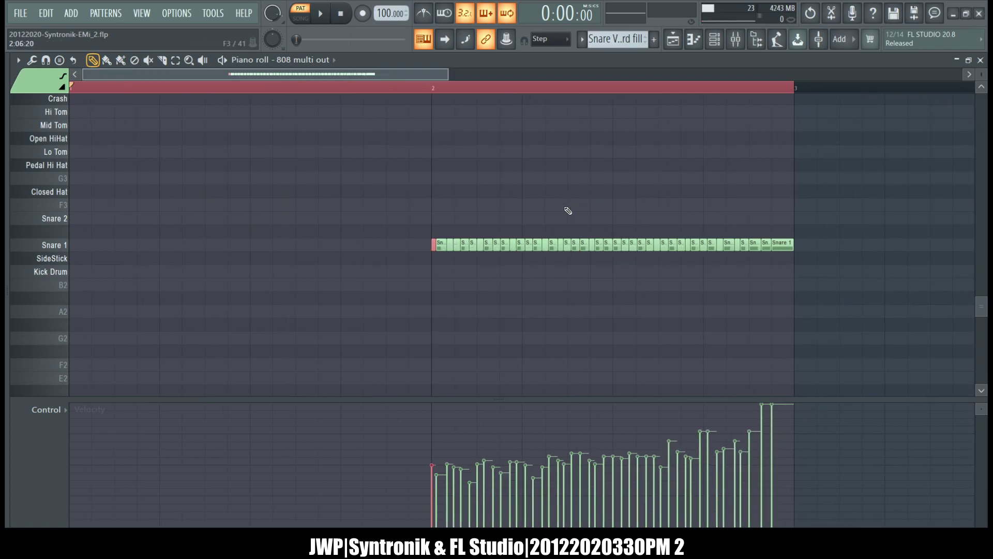
scroll(381, 148, "up", 2)
scroll(382, 149, "down", 2)
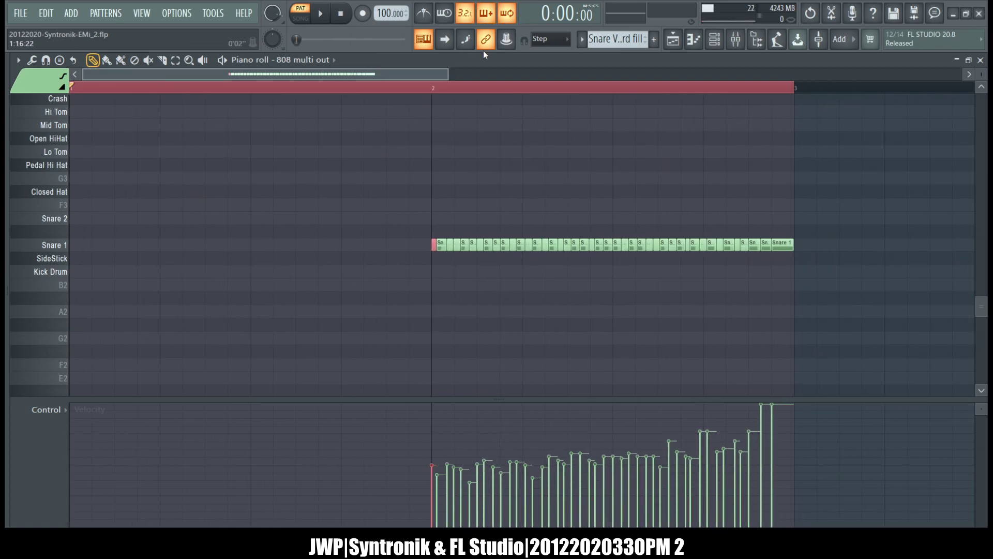
left_click(451, 77)
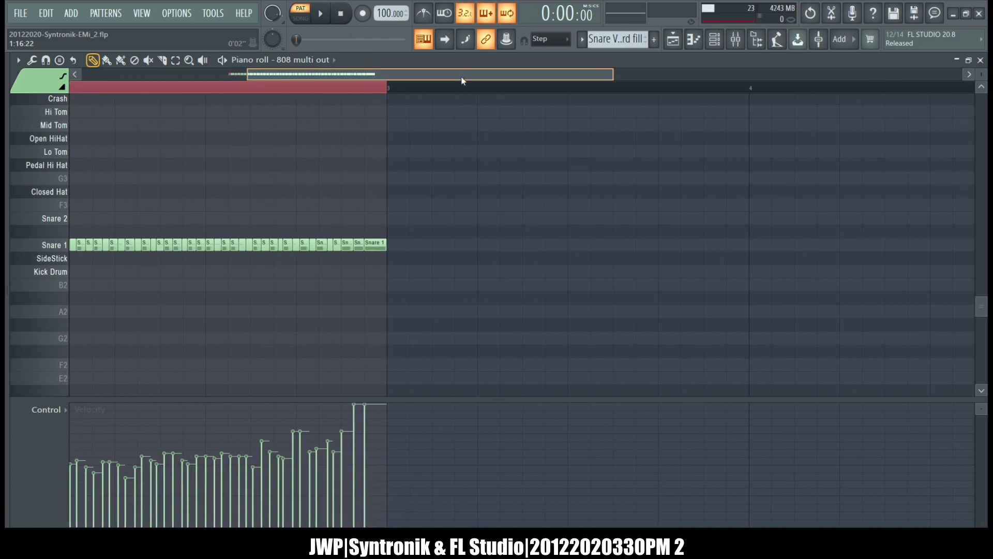
left_click_drag(461, 81, 289, 81)
left_click(321, 12)
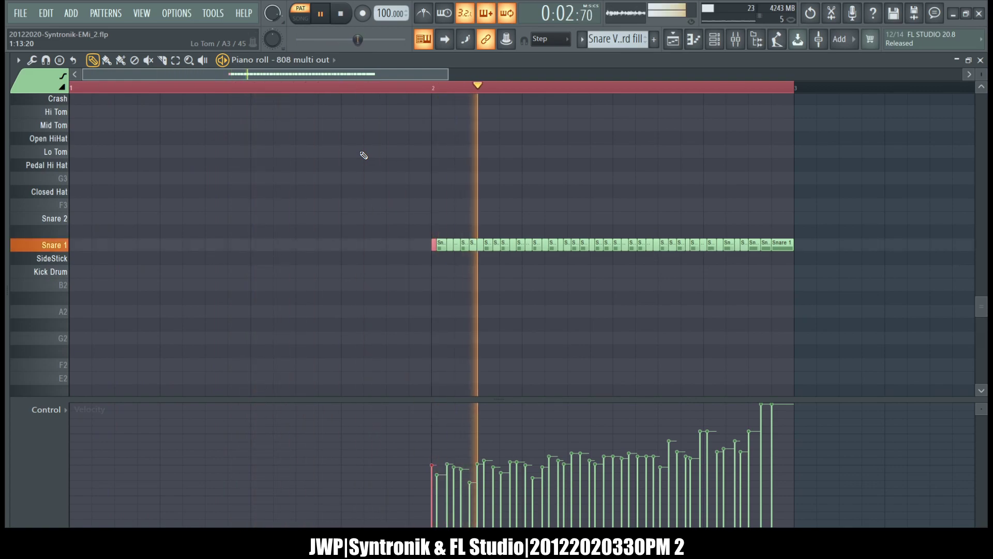
left_click(341, 14)
- In the playlist, remove the bar 24 snare clip from Track 2 and place the Snare V 3rd fill pattern on Track 4 across bars 23–24
left_click(673, 39)
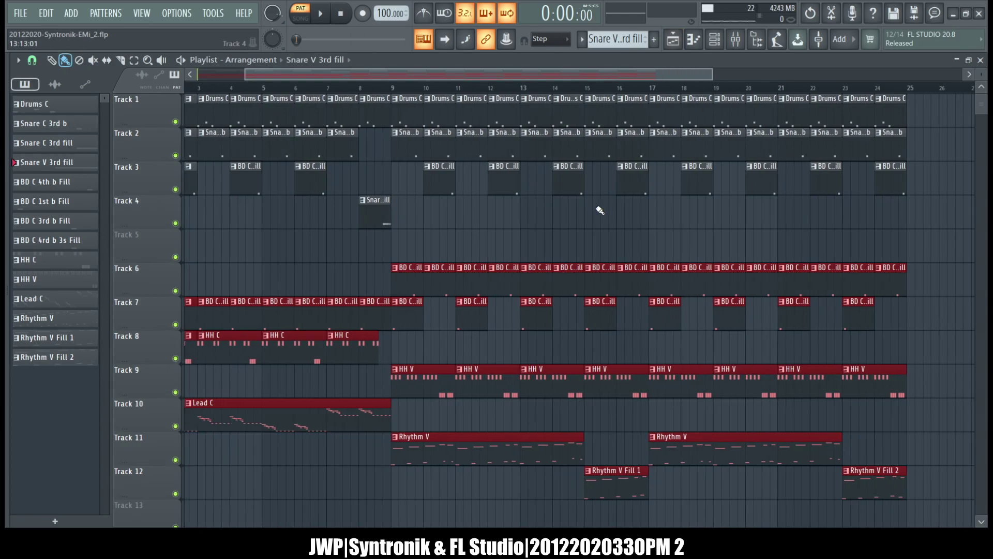
scroll(600, 210, "right", 5)
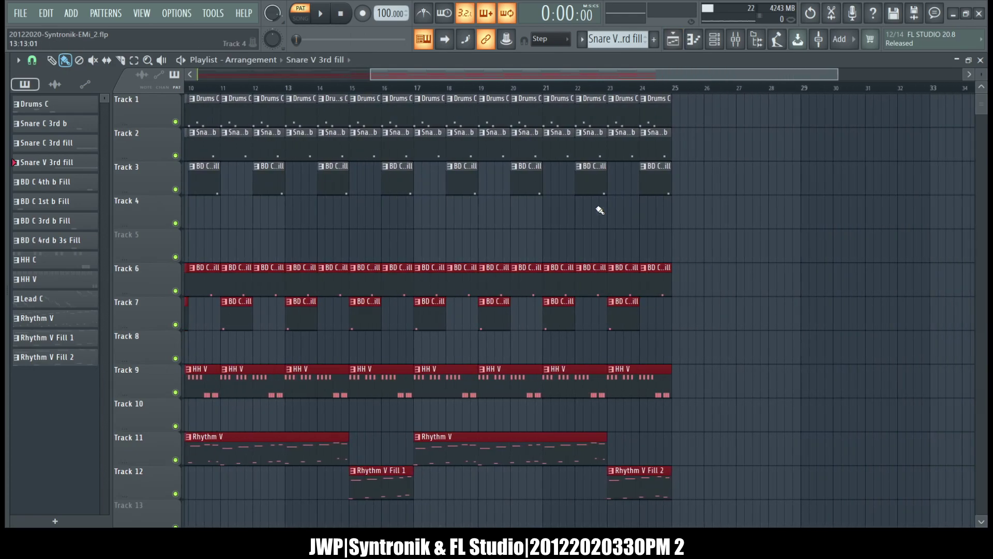
right_click(653, 148)
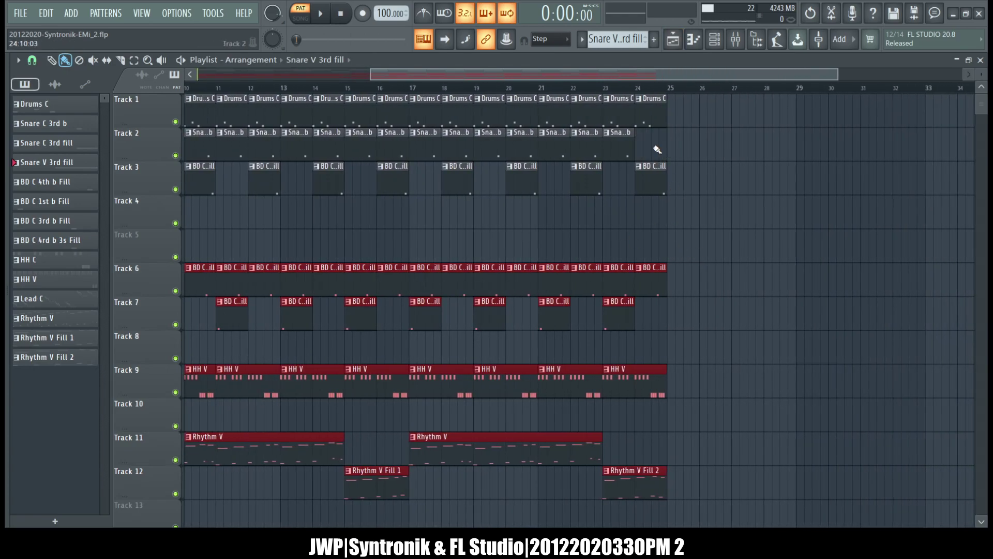
left_click(647, 219)
left_click_drag(645, 215, 609, 215)
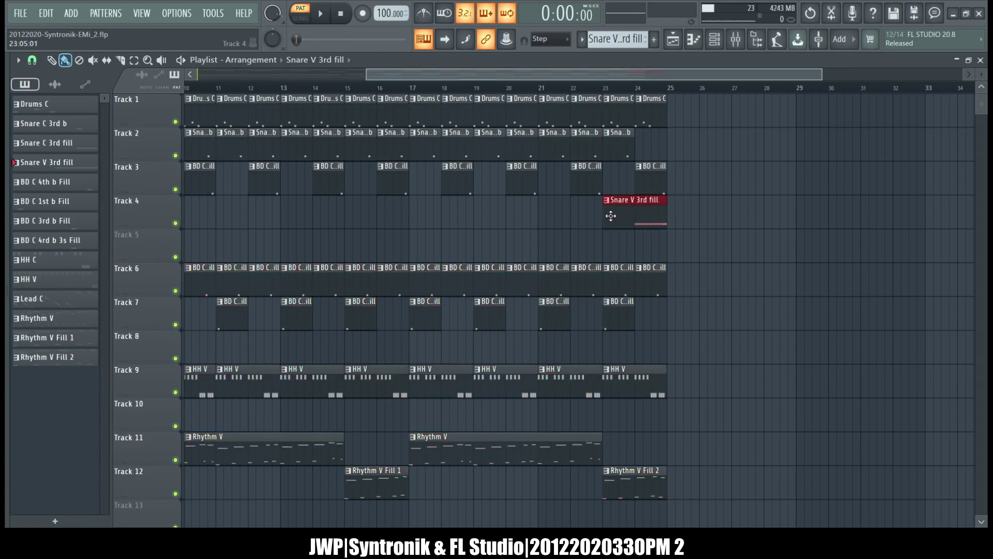
- Open the Snare V 3rd fill pattern and shift all its notes back so the roll starts at bar 1
double_click(634, 215)
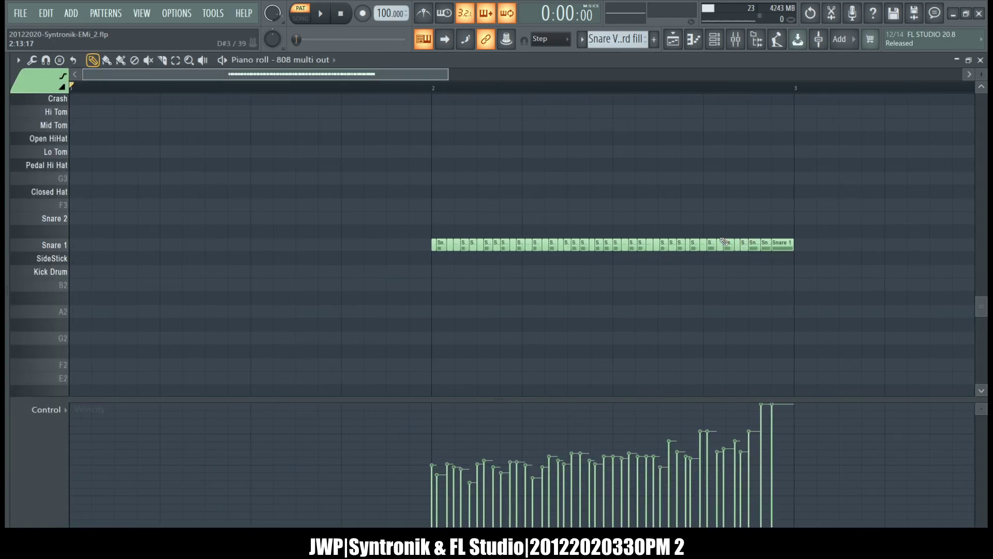
key("ctrl+a")
key("shift+Left")
key("shift+Left")
key("shift+Left")
key("shift+Left")
key("shift+Left")
key("shift+Left")
key("shift+Left")
key("shift+Left")
key("shift+Left")
key("shift+Left")
key("shift+Left")
key("shift+Left")
key("shift+Left")
key("shift+Left")
key("shift+Left")
key("shift+Left")
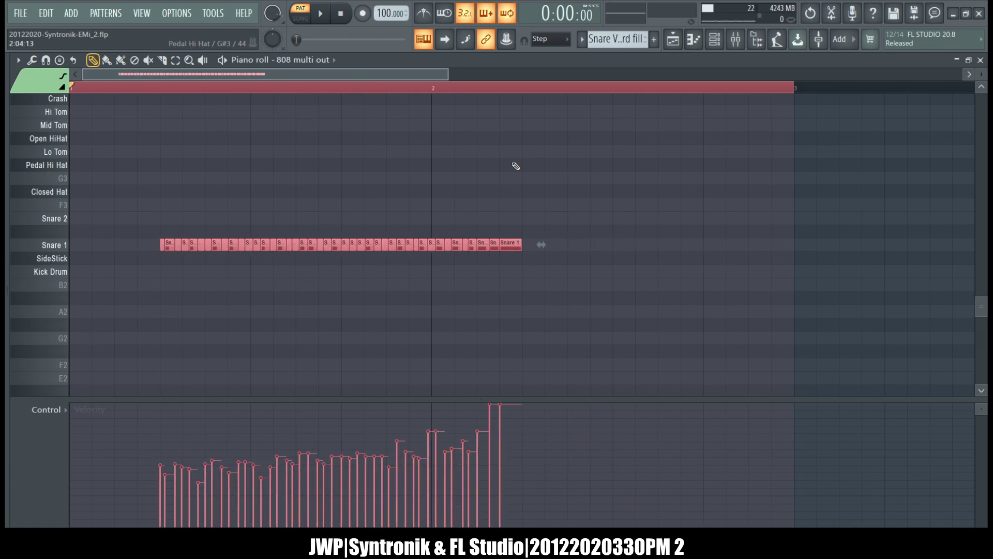
- Move the Snare V 3rd fill clip on Track 4 to bar 24 and audition the arrangement in song mode from bar 23
left_click(673, 39)
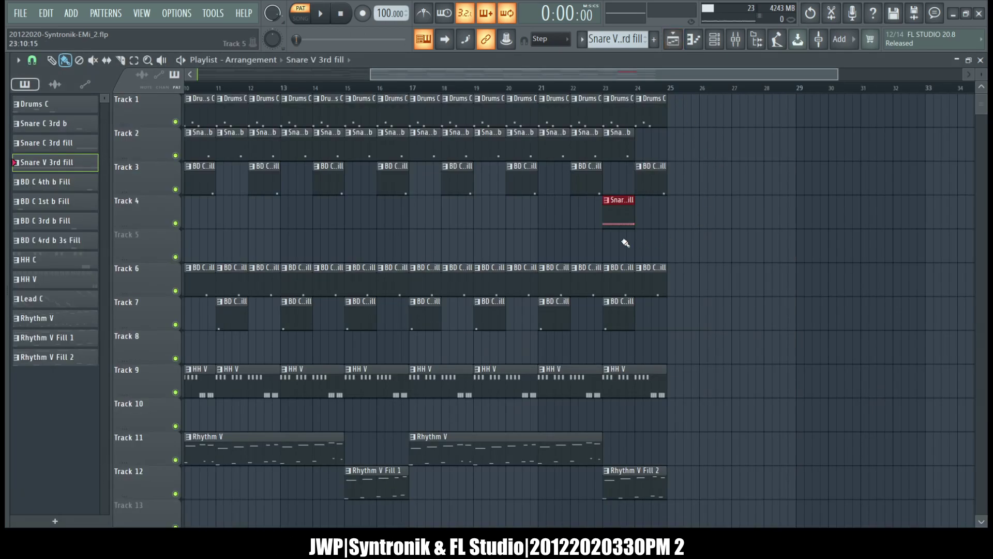
left_click_drag(617, 219, 649, 220)
left_click(640, 89)
left_click(606, 89)
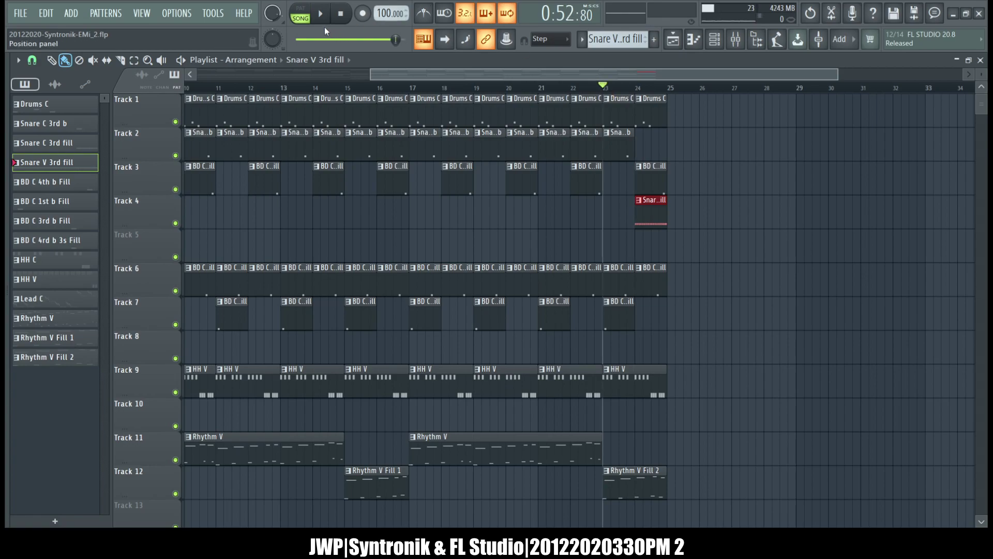
key("space")
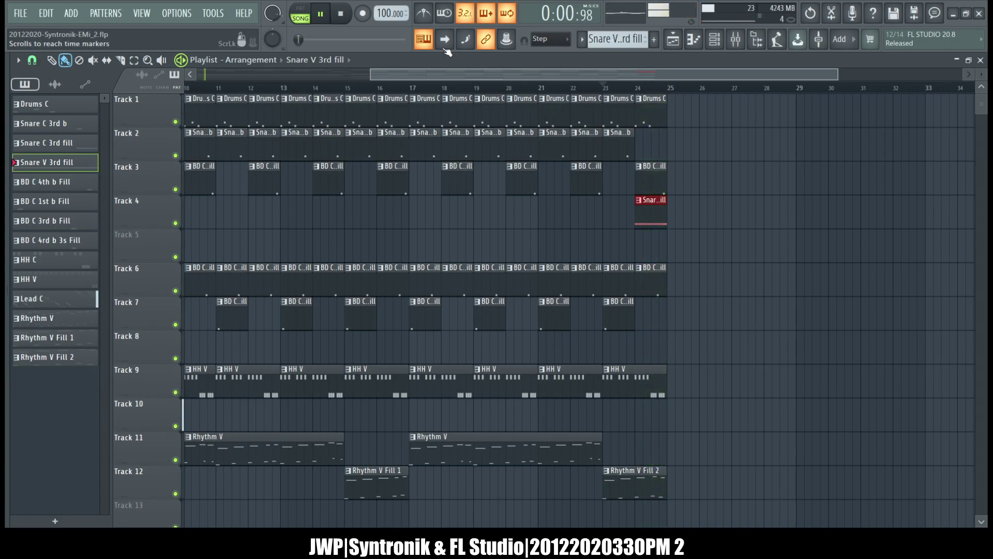
left_click(340, 14)
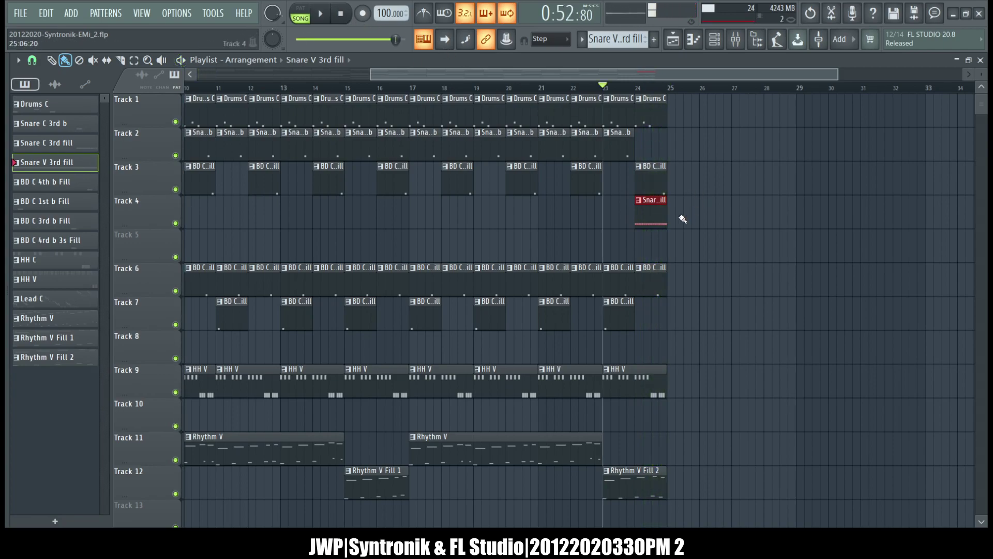
- Open the Snare V 3rd fill pattern, try to adjust the velocities of all its snare notes, and undo the attempt
double_click(651, 213)
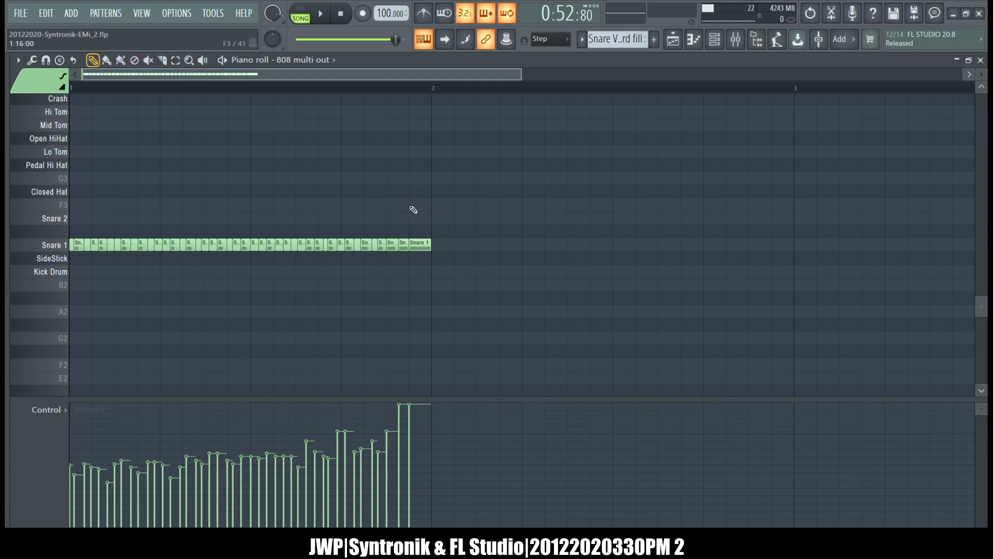
key("ctrl+a")
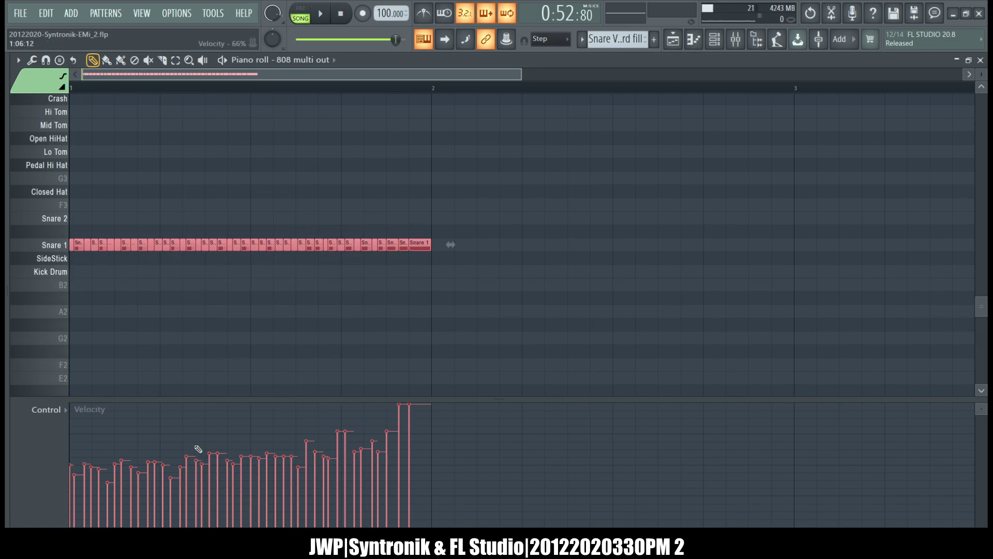
left_click_drag(75, 443, 472, 433)
mouse_move(402, 412)
left_mouse_down()
mouse_move(383, 450)
mouse_move(306, 467)
left_mouse_up()
key("ctrl+z")
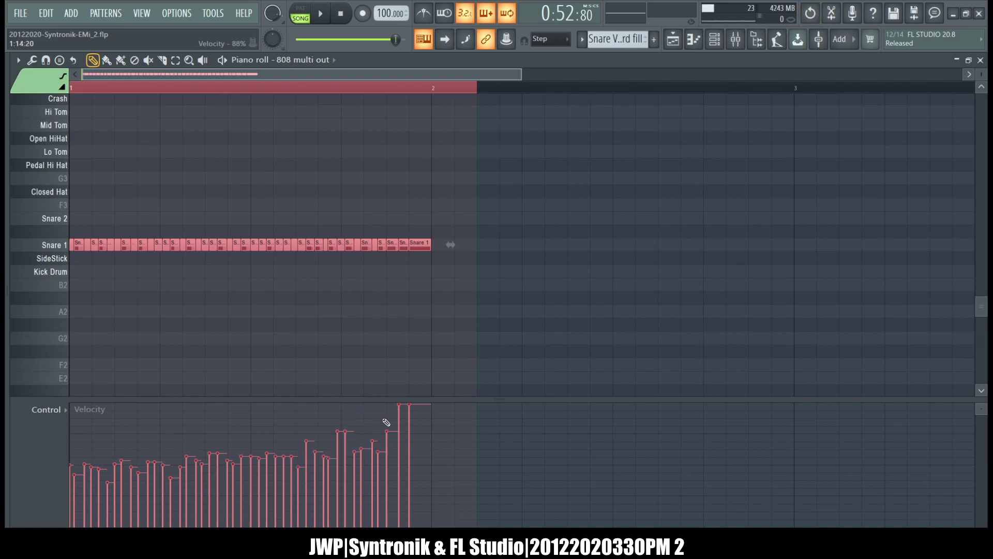
key("ctrl+z")
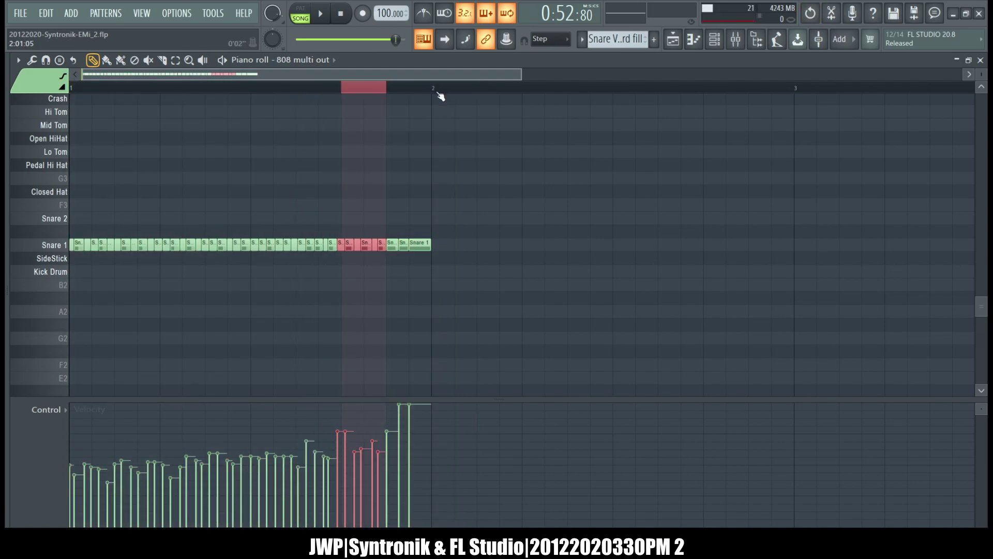
- Try redrawing the roll's velocities, level at about 78% and raised to 100% towards the end, and undo the changes
left_click(430, 89, "ctrl")
mouse_move(423, 417)
left_mouse_down()
mouse_move(382, 422)
mouse_move(235, 481)
mouse_move(112, 488)
mouse_move(73, 468)
left_mouse_up()
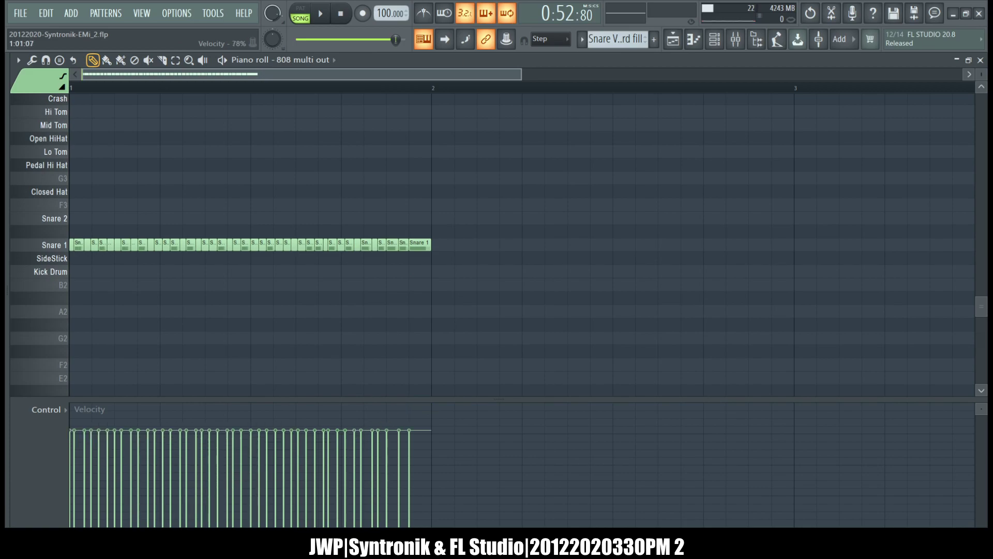
mouse_move(207, 429)
left_mouse_down()
mouse_move(253, 348)
mouse_move(261, 382)
mouse_move(371, 455)
mouse_move(392, 375)
mouse_move(548, 305)
left_mouse_up()
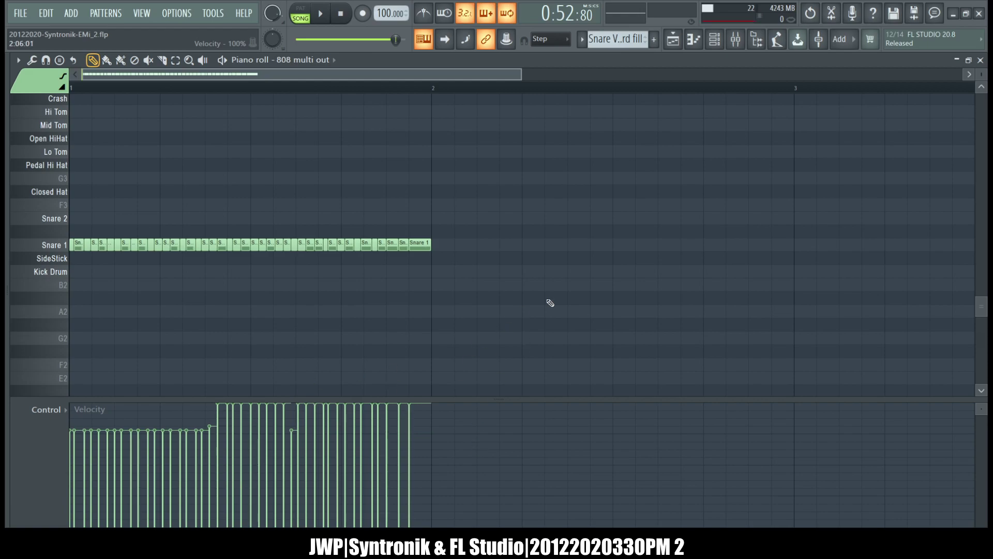
key("ctrl+z")
mouse_move(422, 374)
left_mouse_down()
mouse_move(424, 427)
mouse_move(425, 409)
mouse_move(424, 417)
left_mouse_up()
key("ctrl+z")
key("ctrl+z")
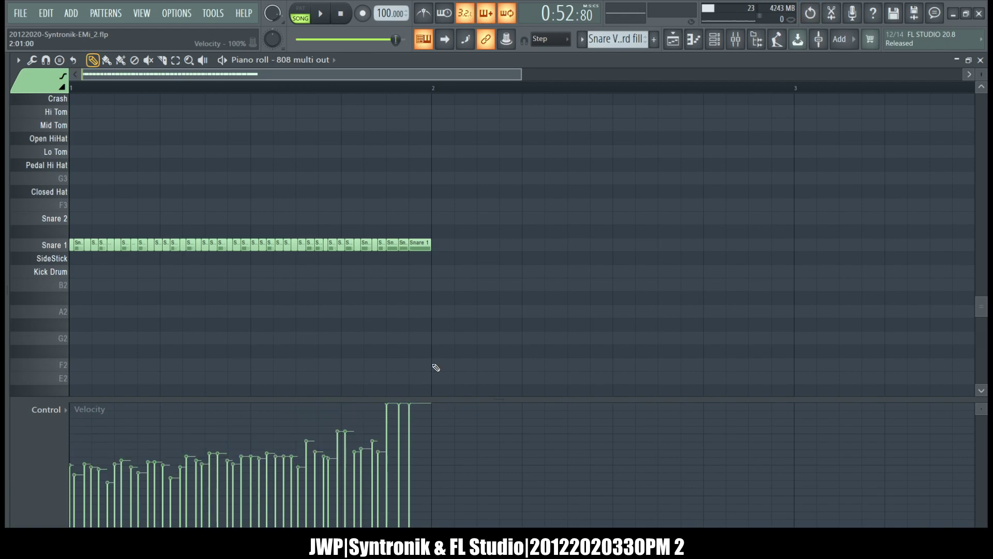
left_click_drag(450, 404, 456, 386)
key("ctrl+z")
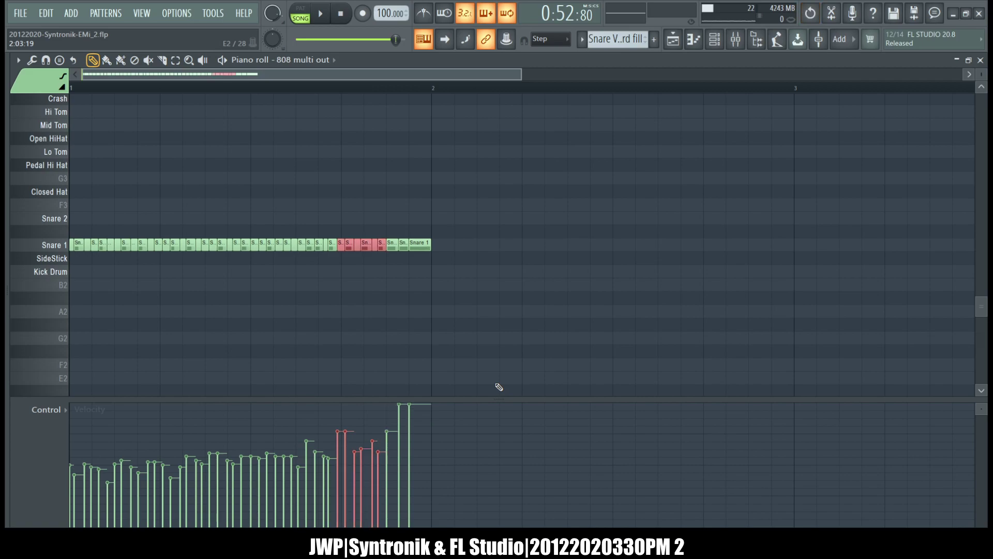
key("ctrl+a")
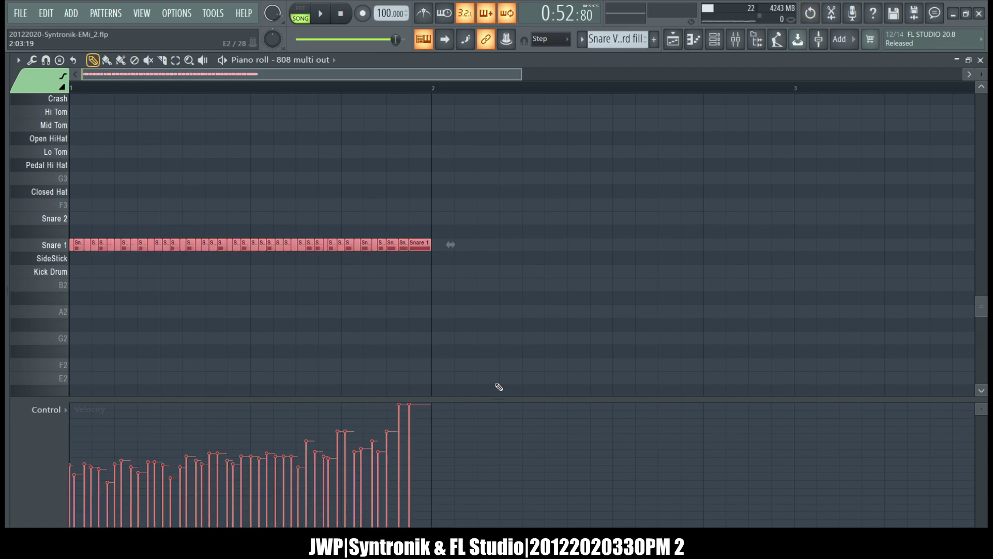
key("ctrl+d")
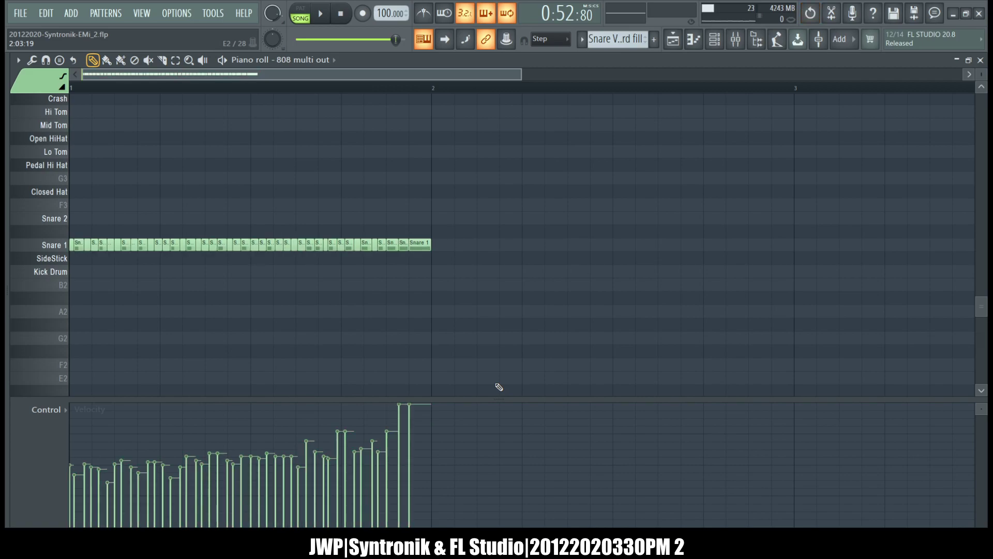
key("ctrl+alt+z")
key("ctrl+alt+z")
key("ctrl+alt+z")
key("ctrl+alt+z")
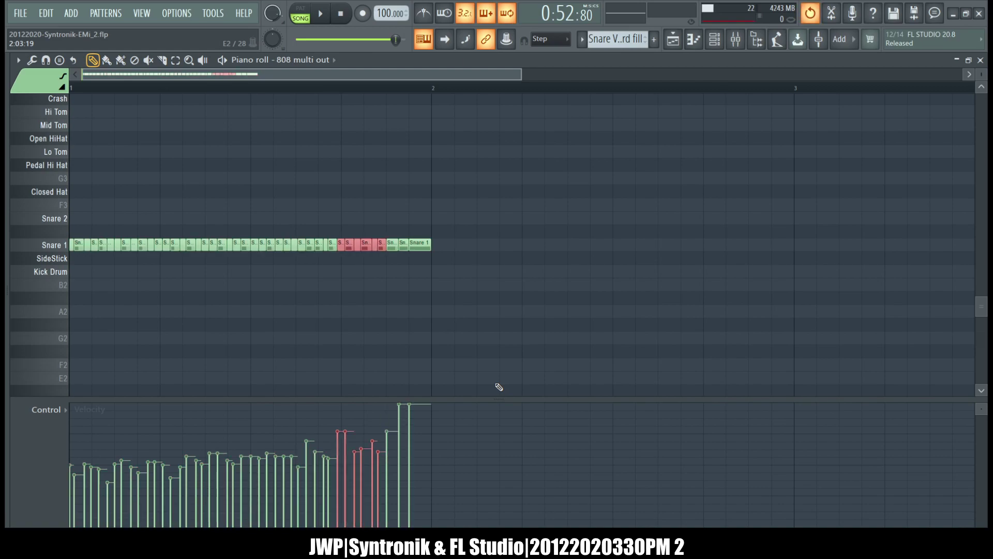
- Try scaling the snare roll's velocities with the multiplier and tension settings, and discard the changes
left_click(513, 242, "ctrl")
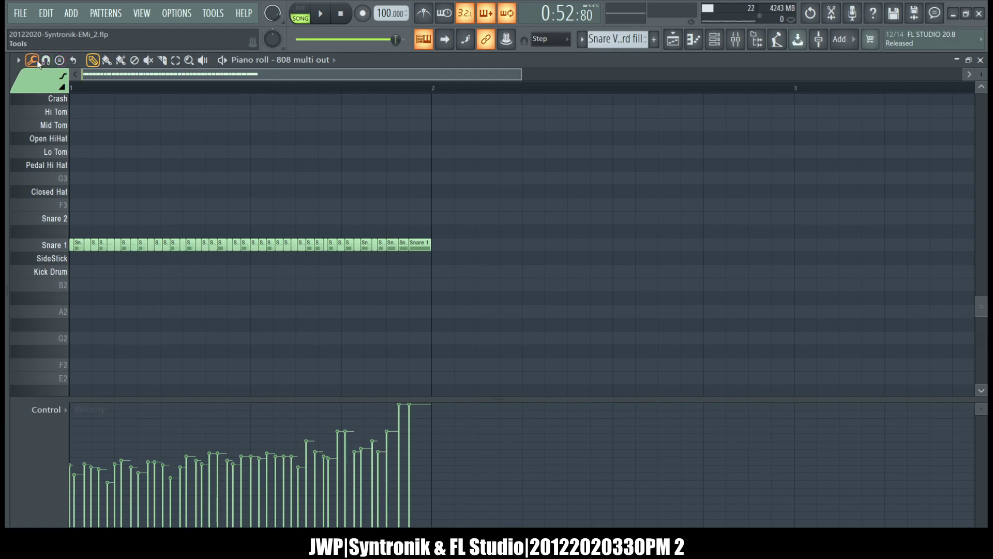
left_click(70, 284)
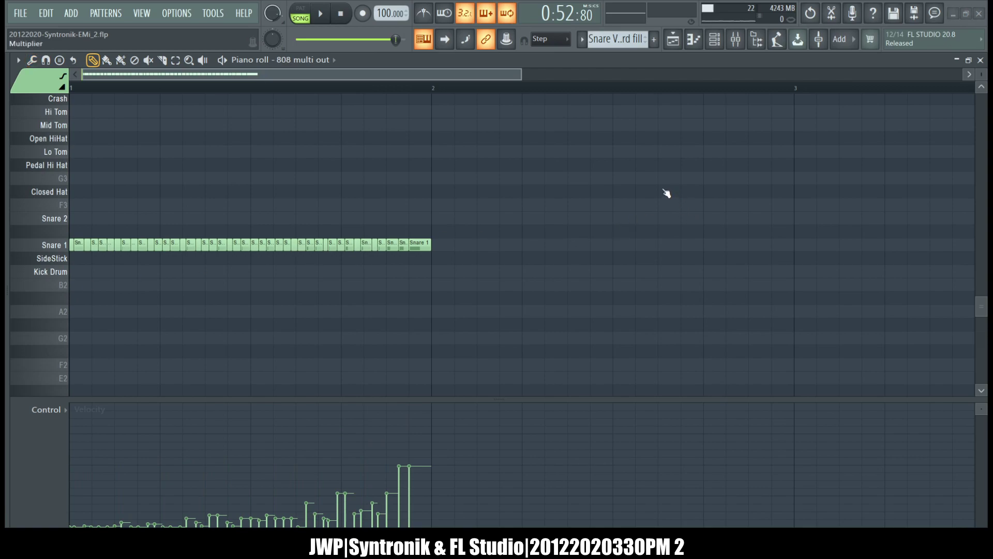
left_click_drag(629, 250, 627, 216)
left_click(636, 281)
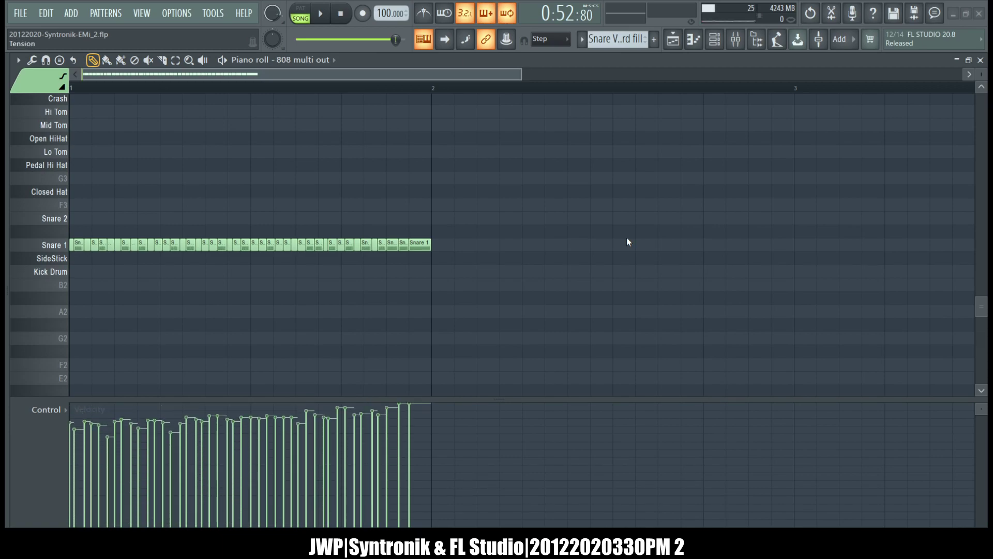
left_click(718, 124)
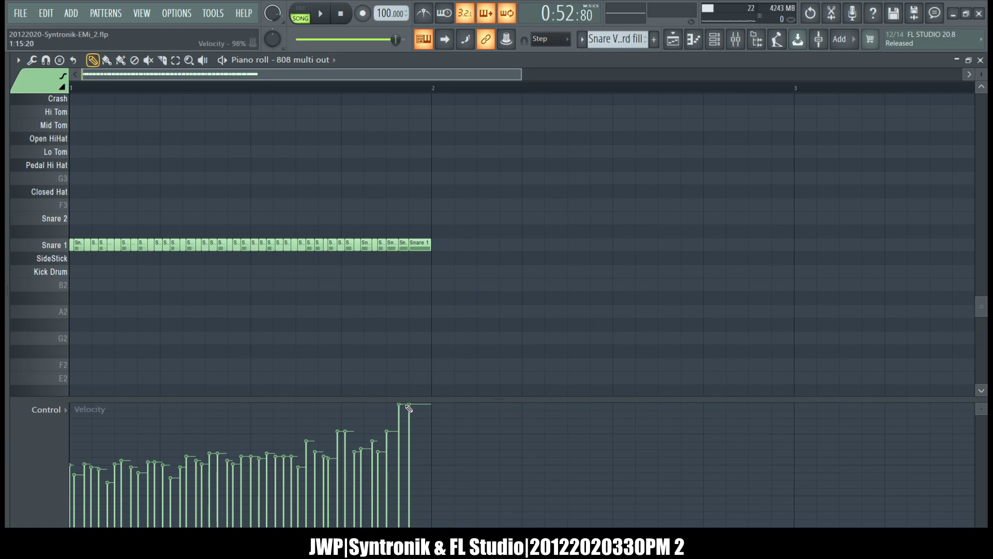
left_click_drag(429, 334, 69, 160)
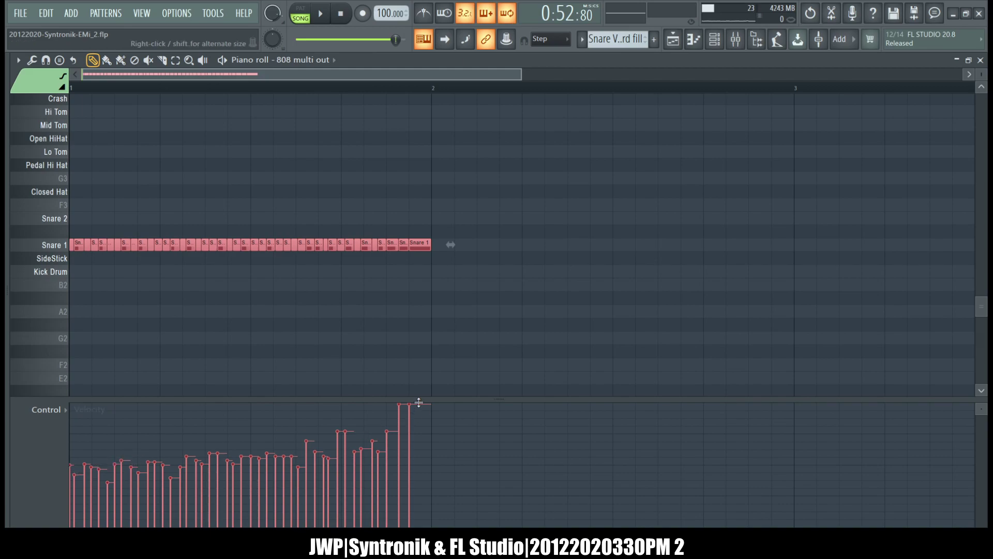
left_click_drag(418, 433, 69, 173)
left_click(444, 310, "ctrl")
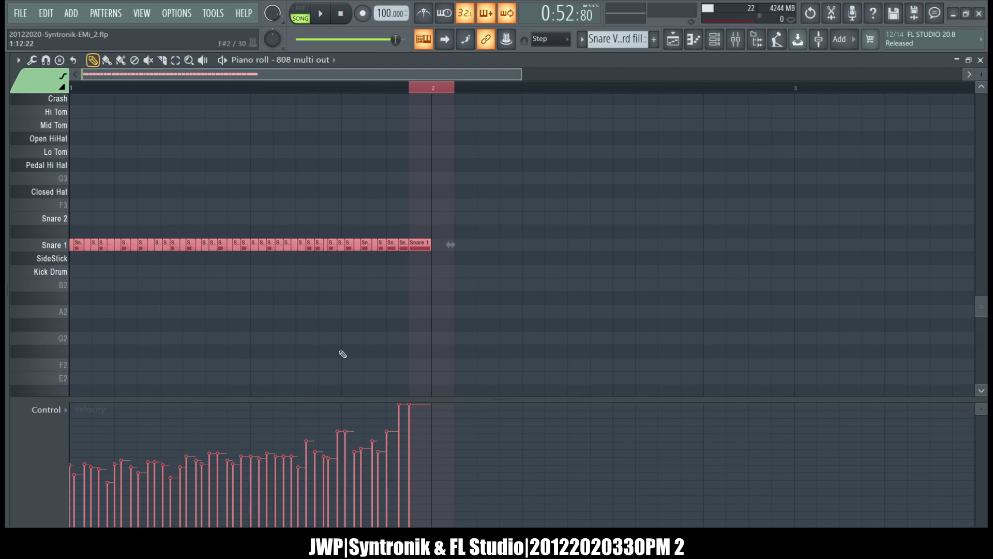
left_click(100, 298)
key("Escape")
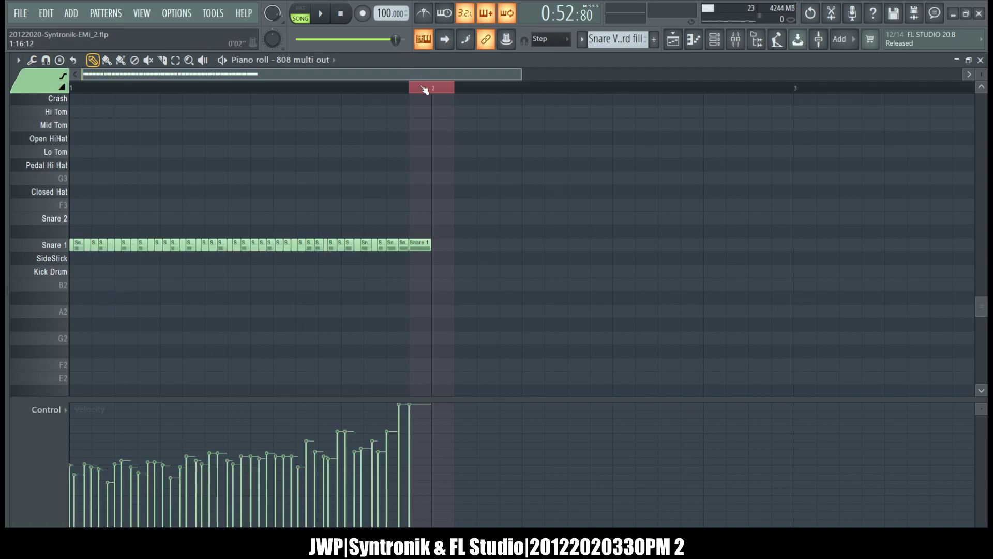
- Shape the snare roll's velocities into one smooth rising curve across bar 1 with the LFO tool and briefly audition the song
left_click(51, 297)
left_click_drag(492, 288, 512, 289)
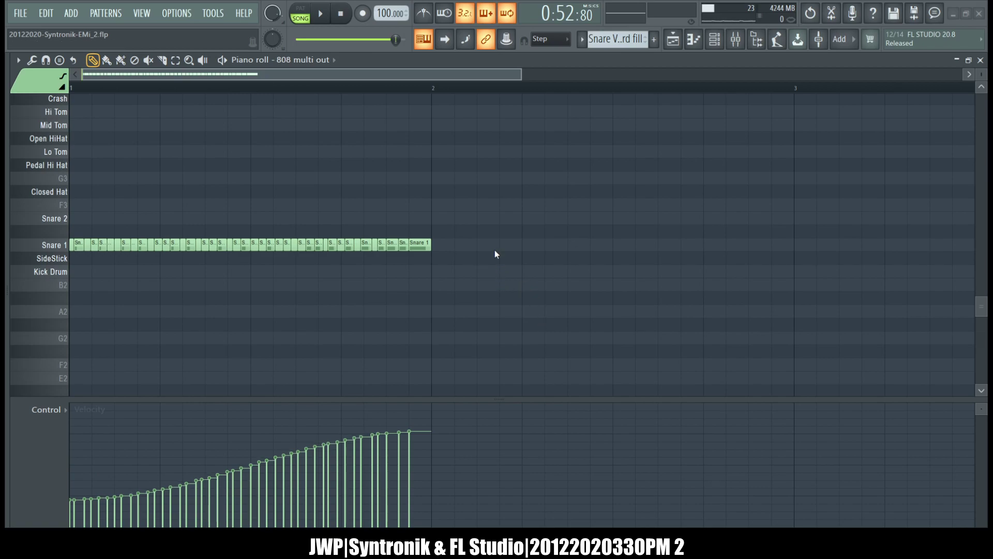
left_click_drag(458, 269, 459, 267)
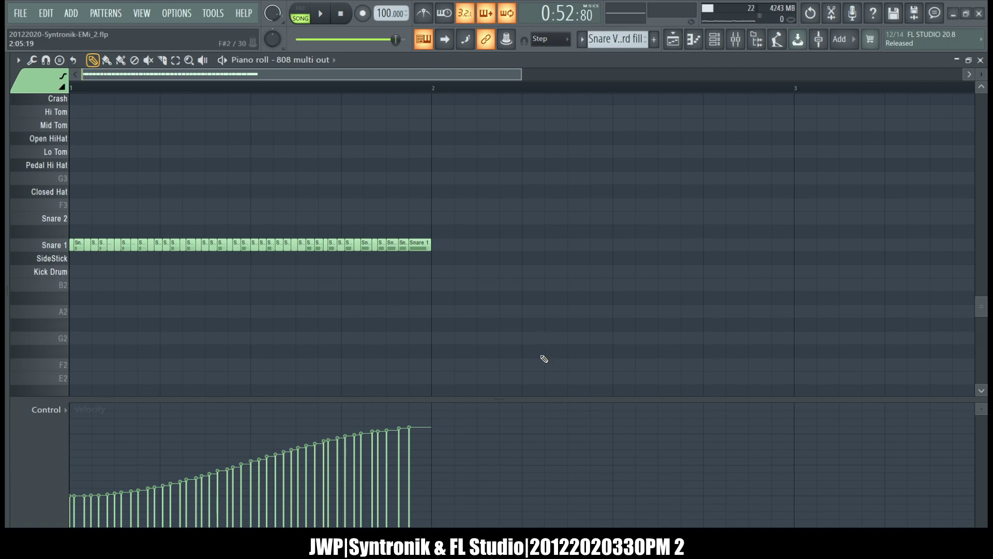
left_click(320, 13)
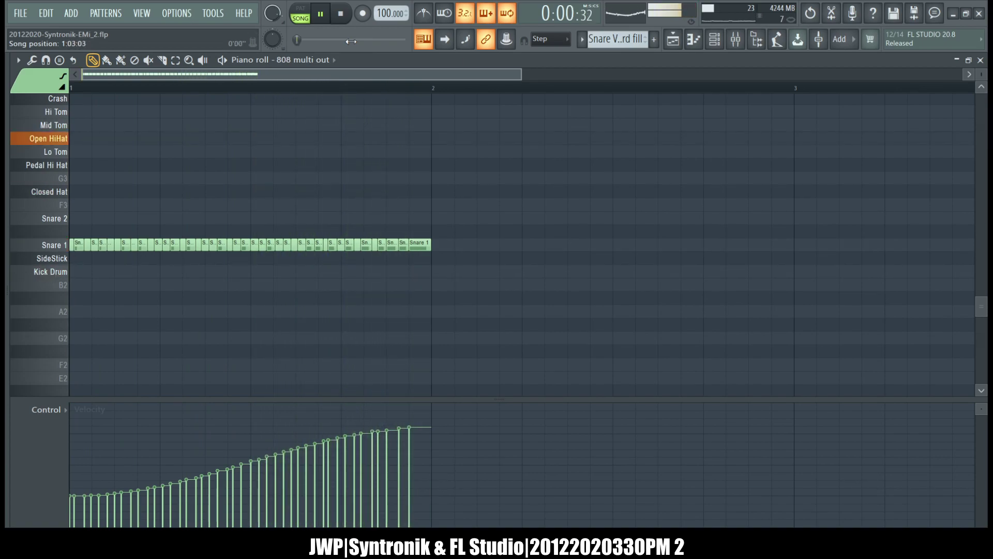
left_click(342, 14)
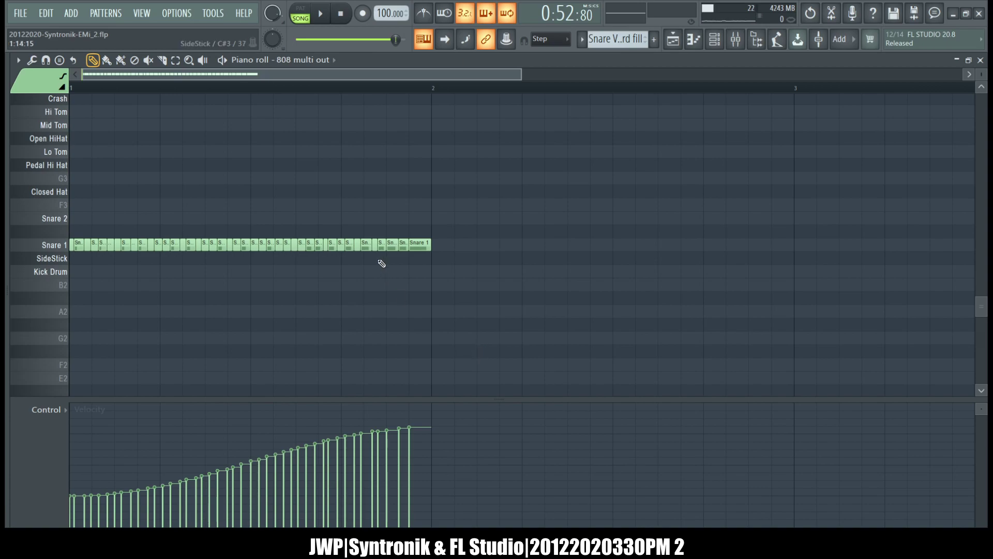
- Slice the Snare 1 note that crosses beat 4 of bar 1 exactly on the beat
scroll(343, 233, "up", 4)
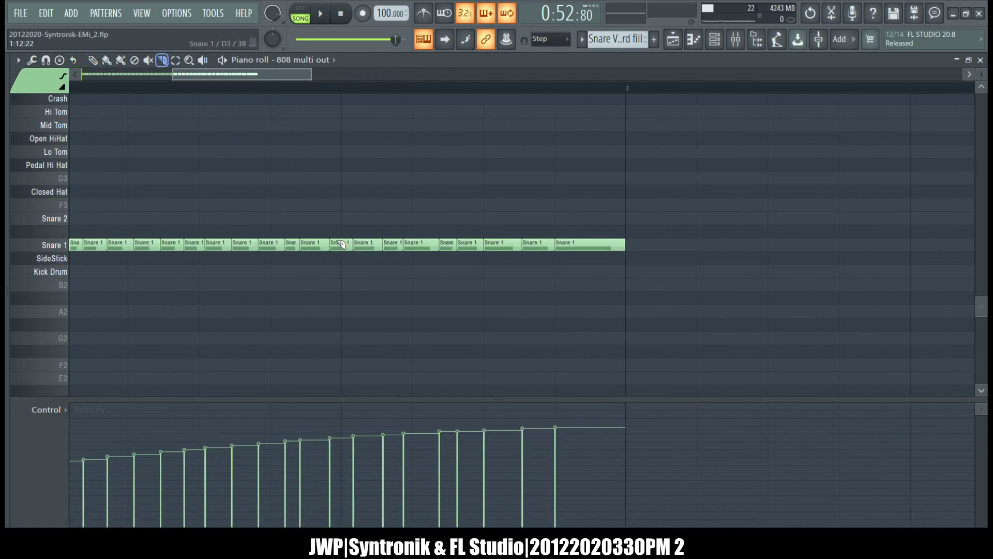
left_click_drag(348, 294, 347, 294)
scroll(323, 269, "down", 4)
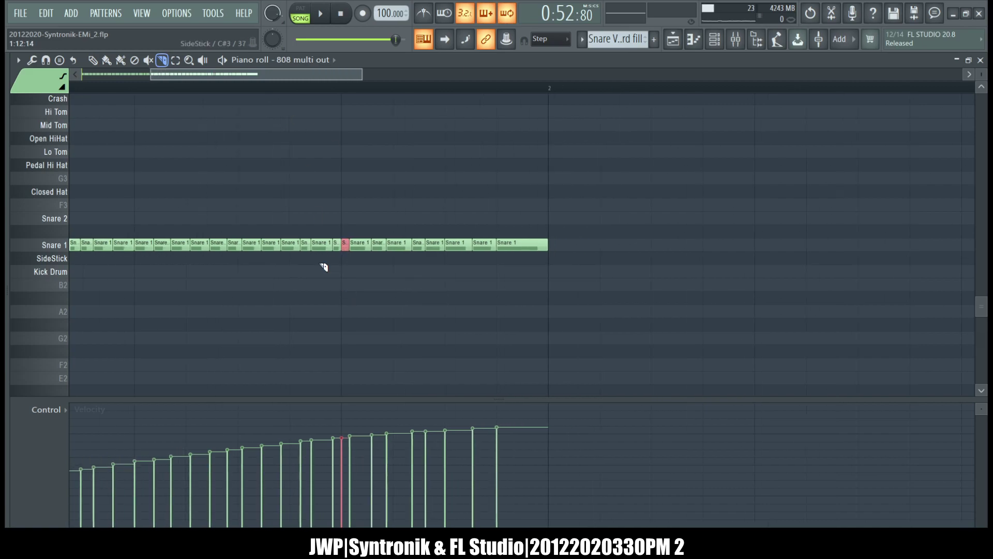
scroll(271, 188, "up", 4)
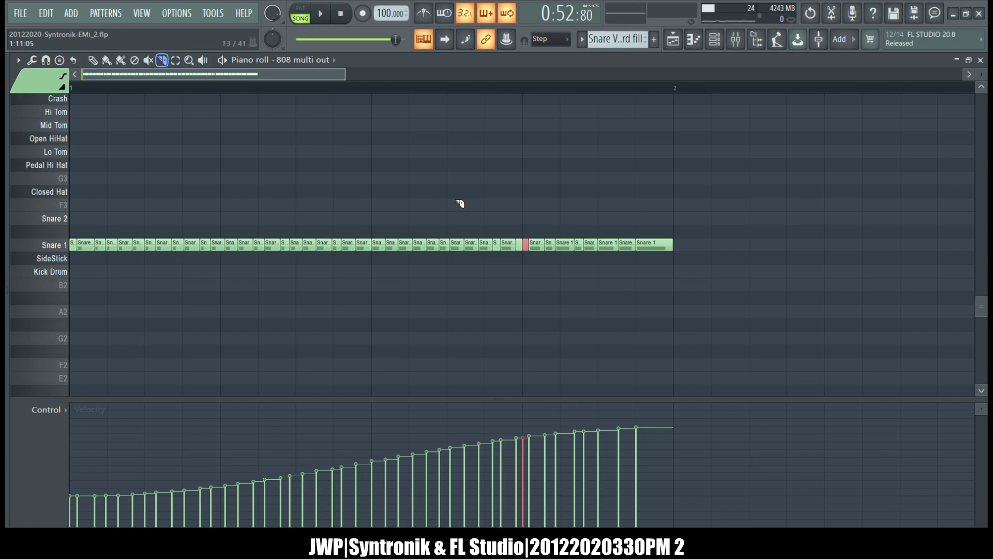
- Delete all snare notes before beat 4, undo the deletion, and clear the note selection
left_click_drag(523, 220, 73, 290)
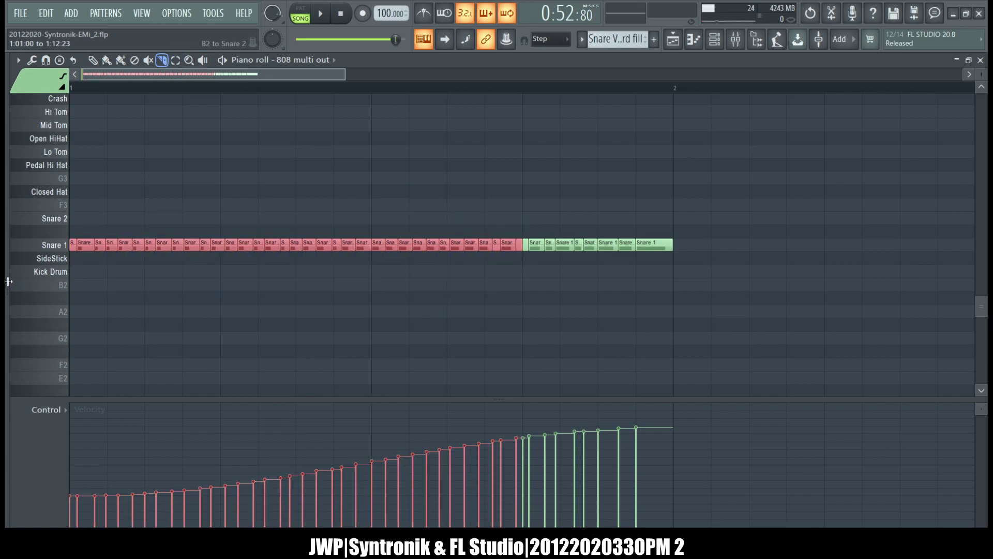
mouse_move(8, 285)
key("Delete")
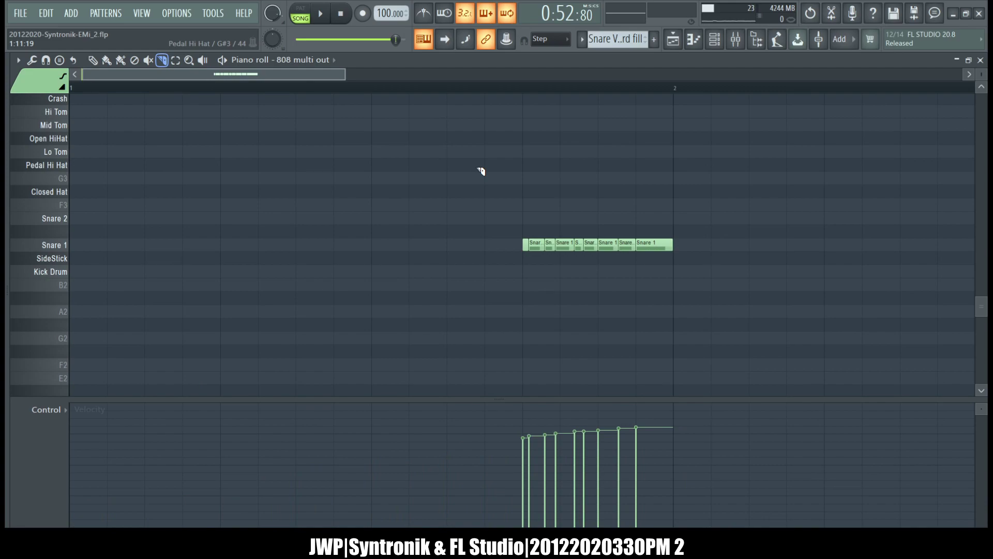
key("ctrl+z")
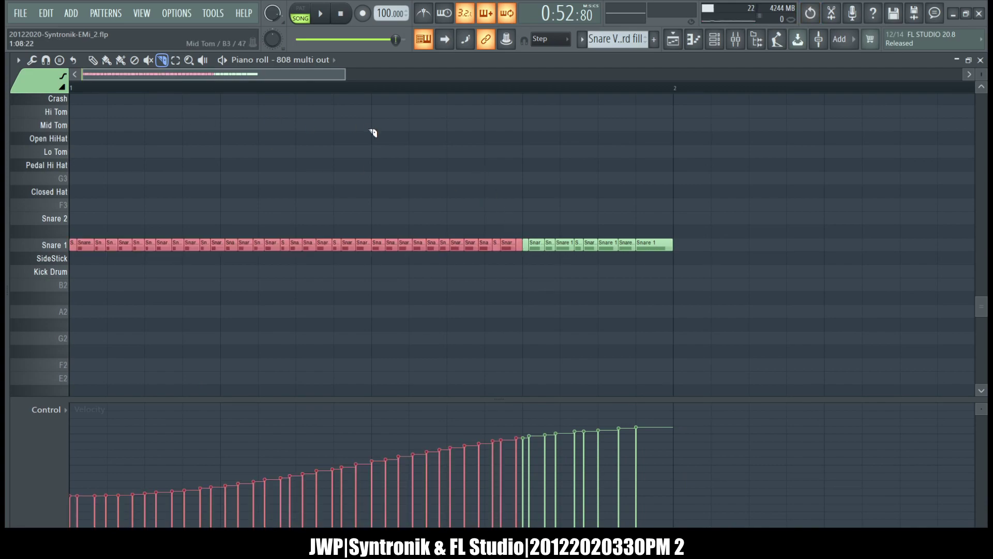
left_click(394, 94)
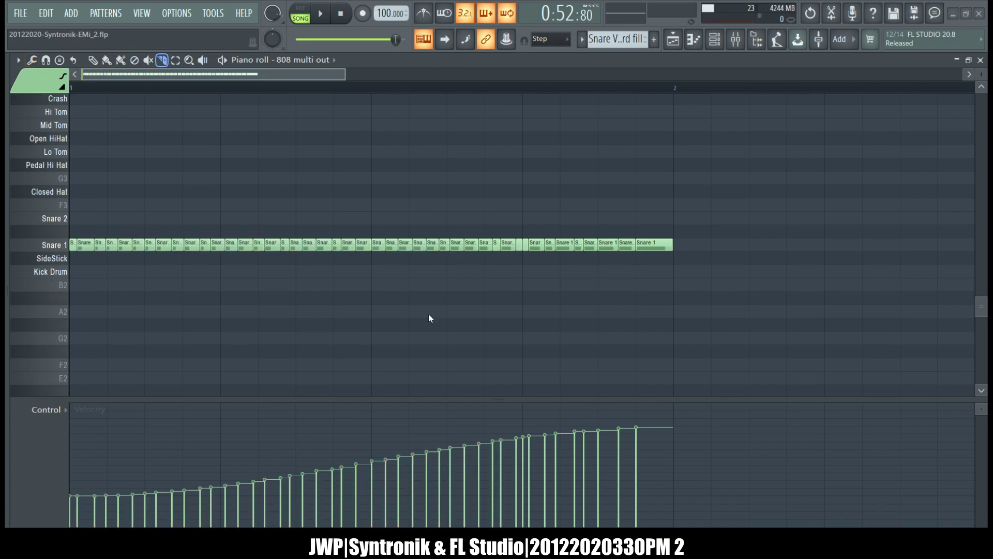
- Try reshaping the roll's velocities into repeated waves with a faster LFO during playback, and discard the change
left_click_drag(474, 269, 475, 230)
key("space")
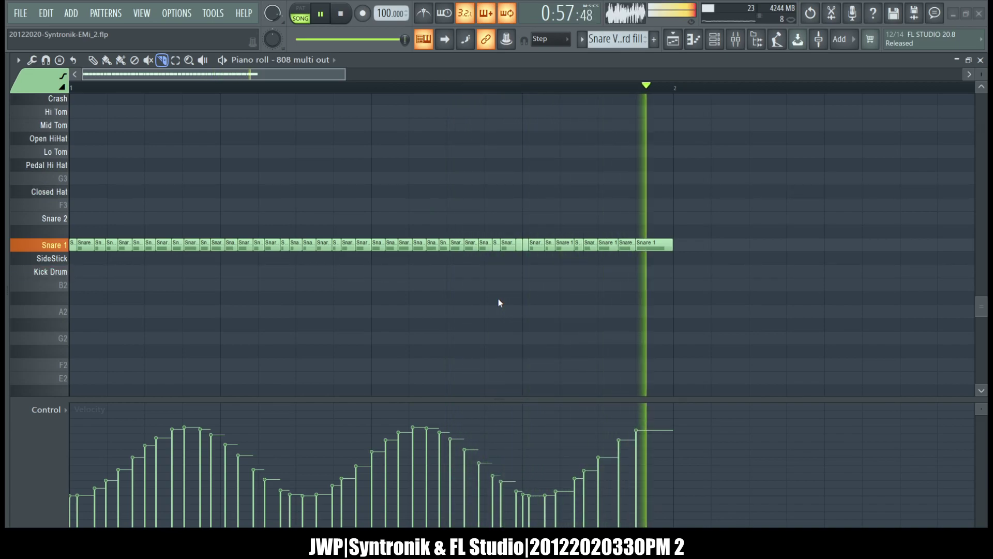
left_click(556, 177)
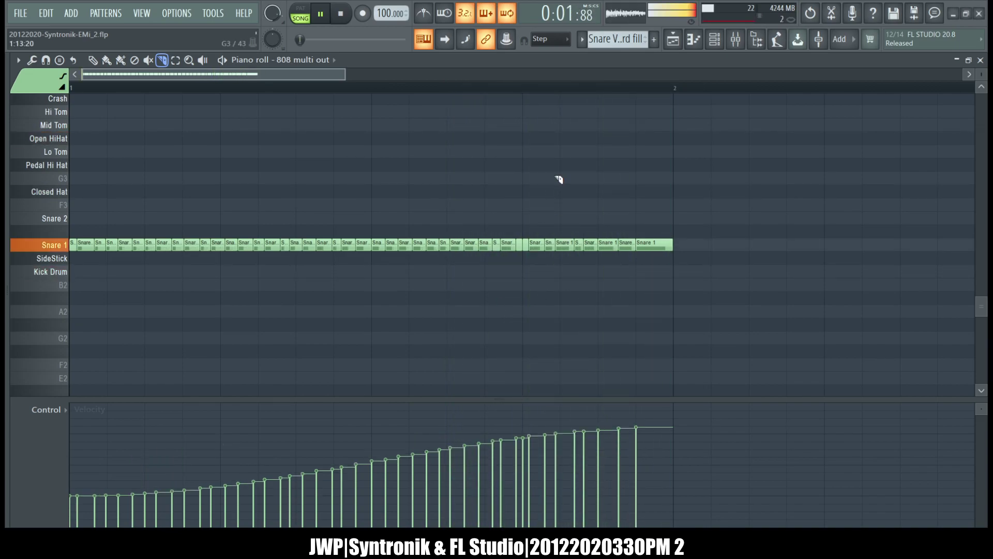
key("space")
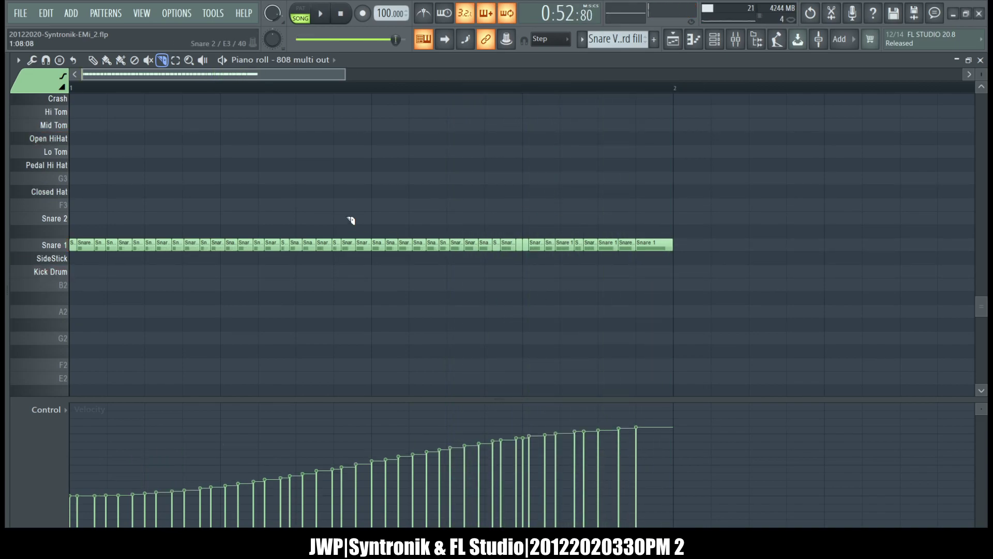
- Set the playlist's time selection to bars 22 through 24 and return to the snare fill's notes
key("F5")
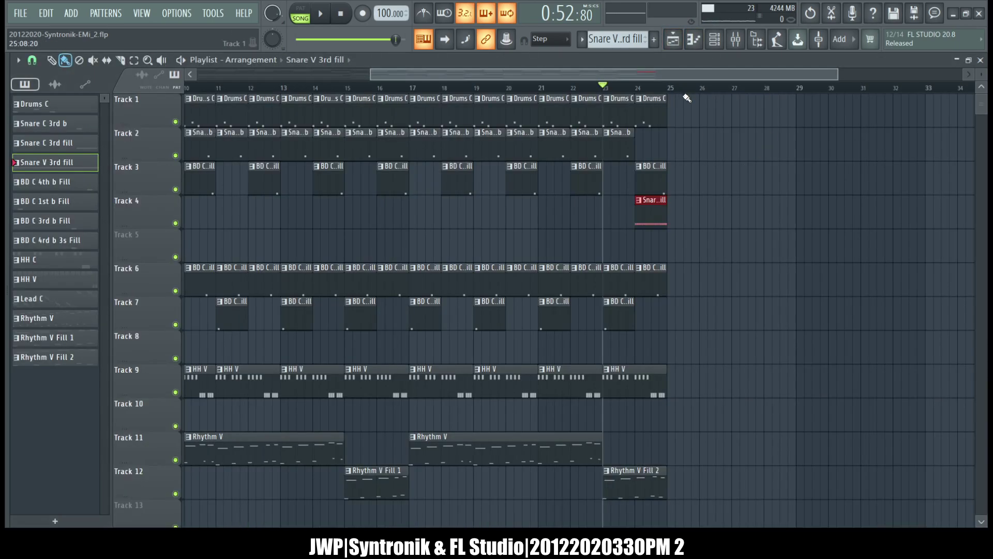
left_click_drag(672, 96, 582, 104)
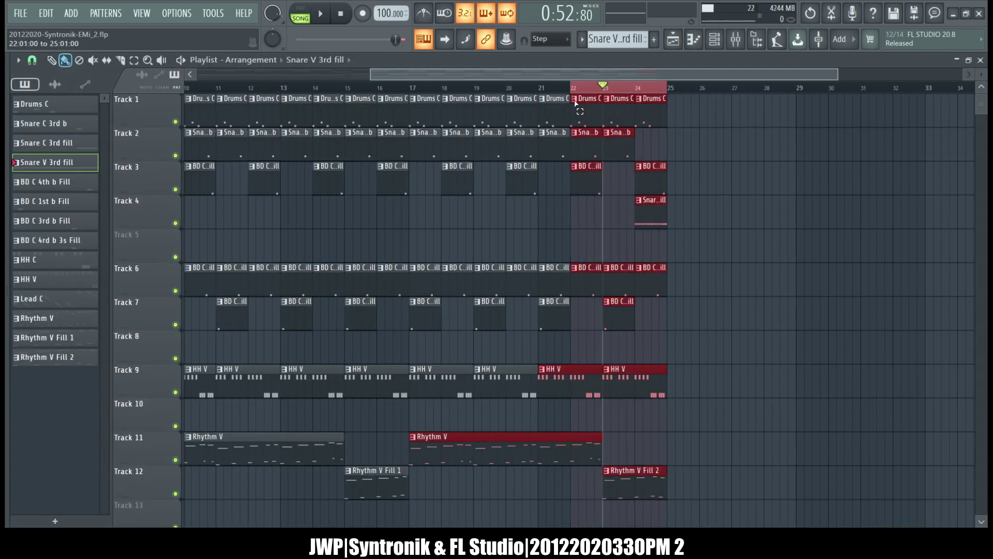
left_click(980, 60)
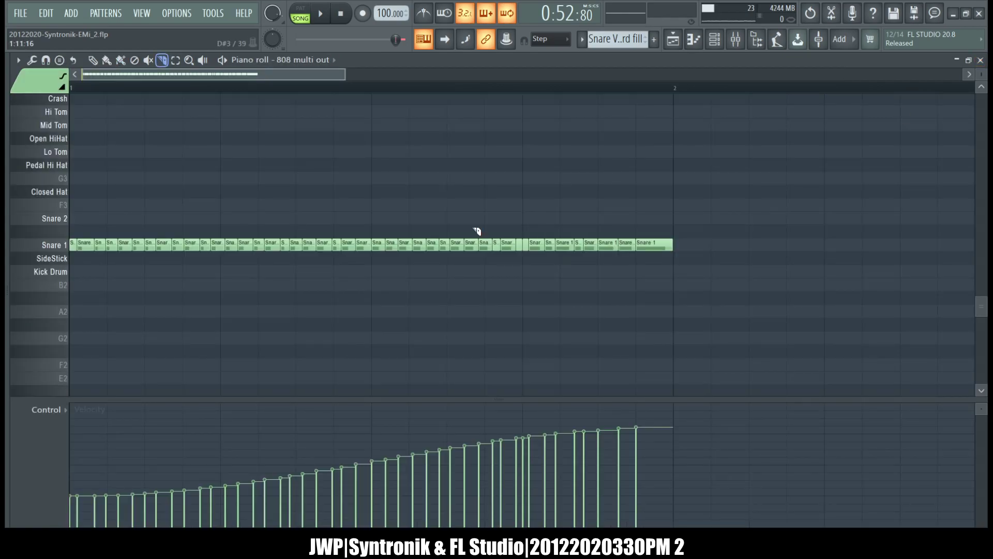
- Shape the snare roll's velocities into about three and a half progressively louder waves with the LFO tool while the selected bars play
key("alt+o")
left_click(70, 296)
key("space")
left_click_drag(477, 304, 456, 266)
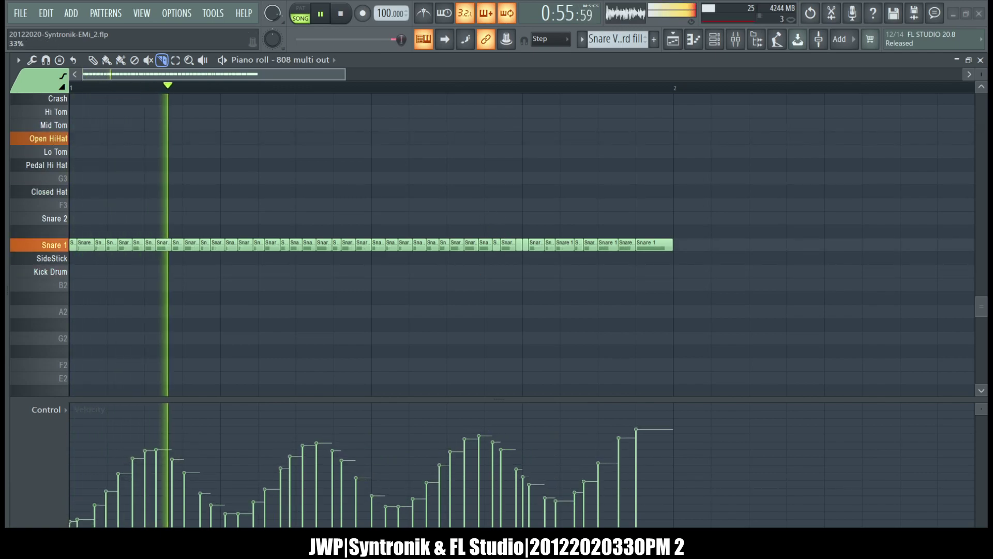
left_click_drag(483, 213, 482, 247)
left_click_drag(544, 210, 543, 212)
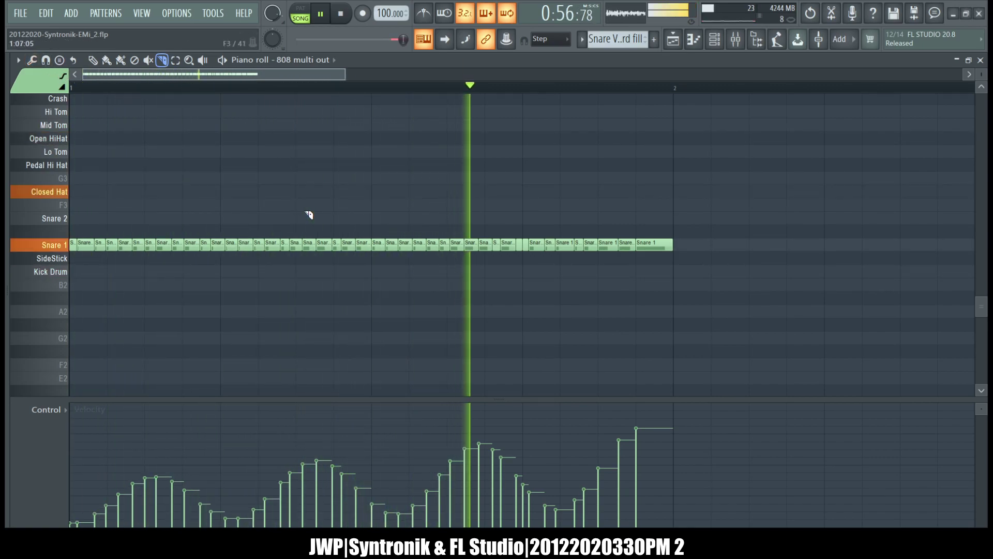
- Try quantizing the snare notes to a 1/2 step snap and undo the quantization
left_click(556, 123)
key("ctrl+q")
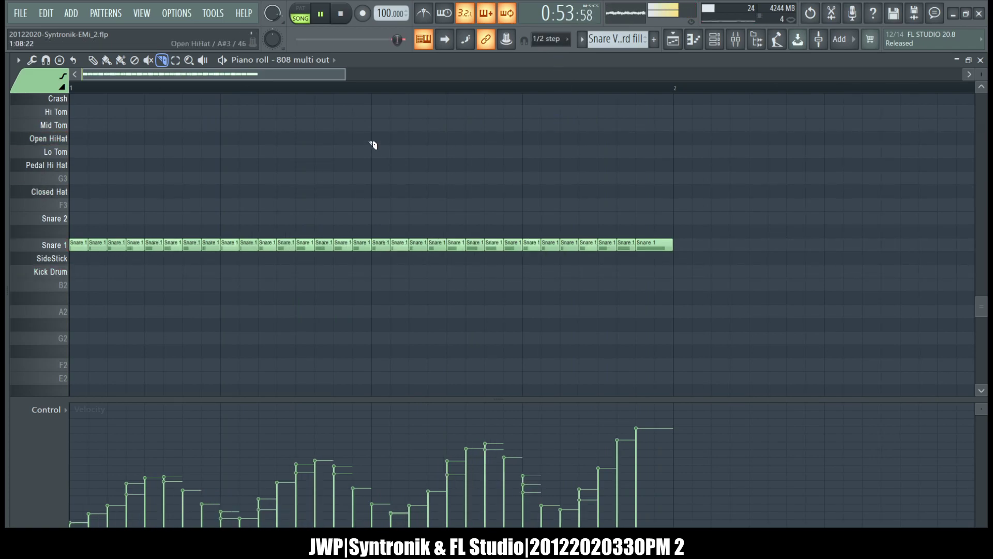
key("ctrl+z")
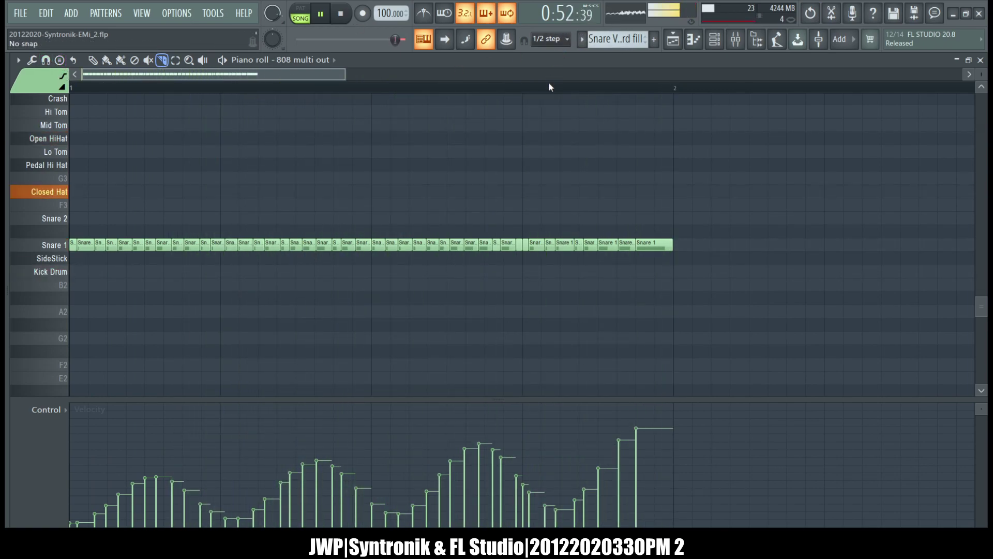
- Set the snap to 1/4 step, quantize the snare notes to it, and stop playback
left_click(546, 107)
key("ctrl+q")
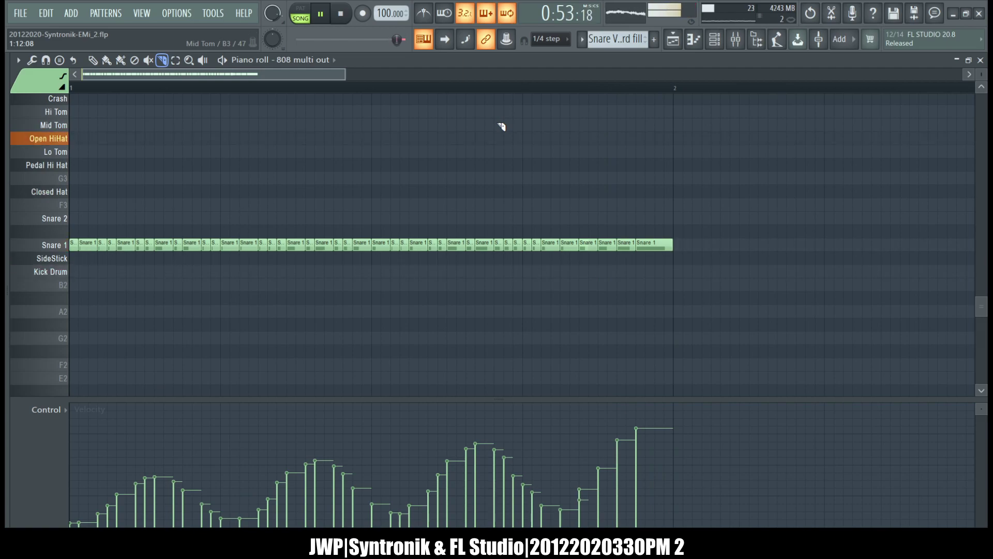
key("space")
- Delete all the snare notes and paint a continuous row of evenly spaced half-step Snare 1 notes across bar 1
left_click_drag(822, 264, 70, 210)
mouse_move(5, 247)
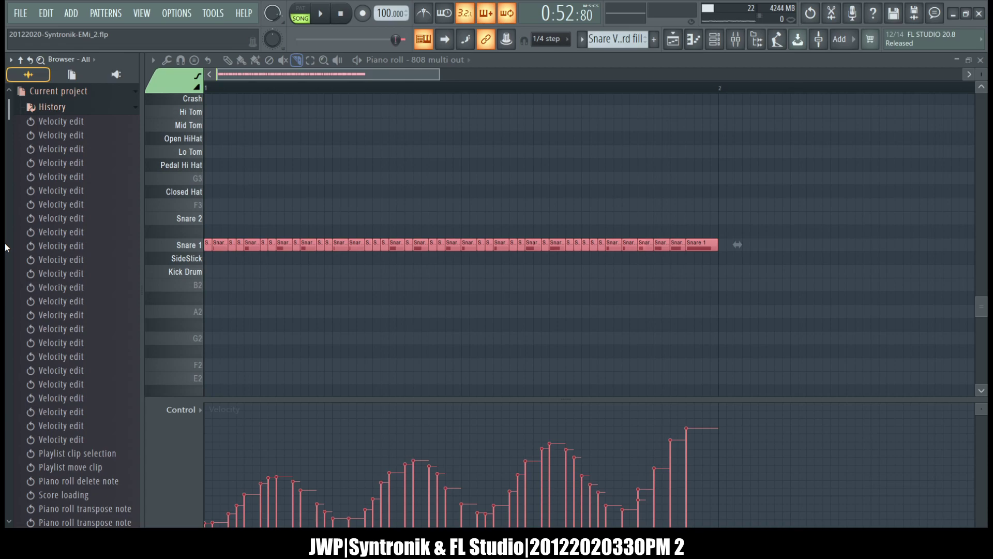
key("Delete")
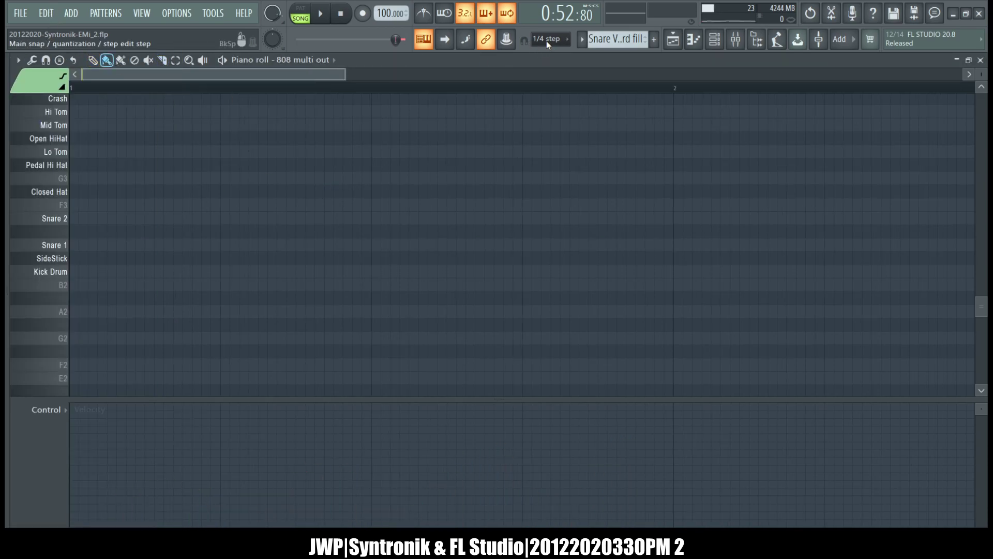
left_click_drag(78, 252, 660, 303)
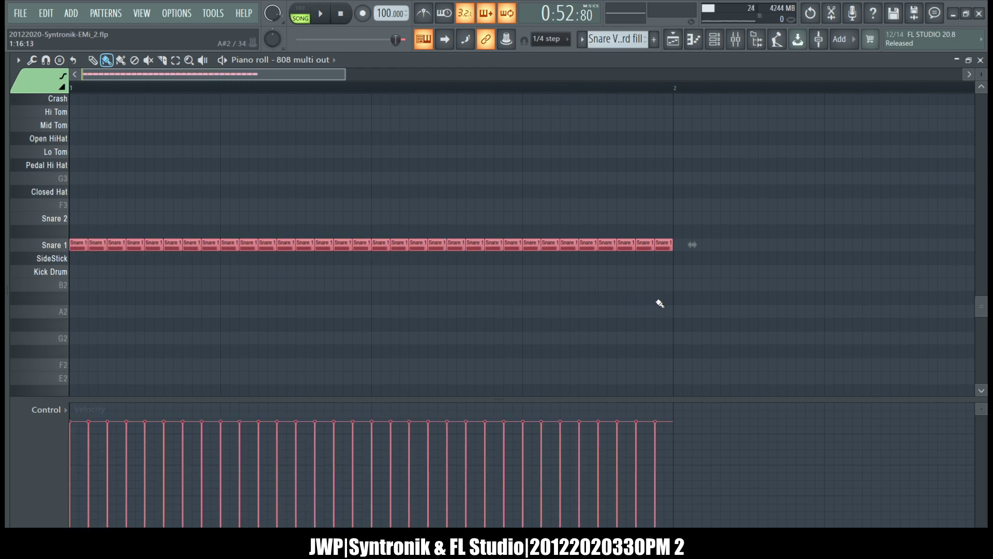
- Play back the half-step snare roll, clear its notes, and set the snap to 1/3 step
key("space")
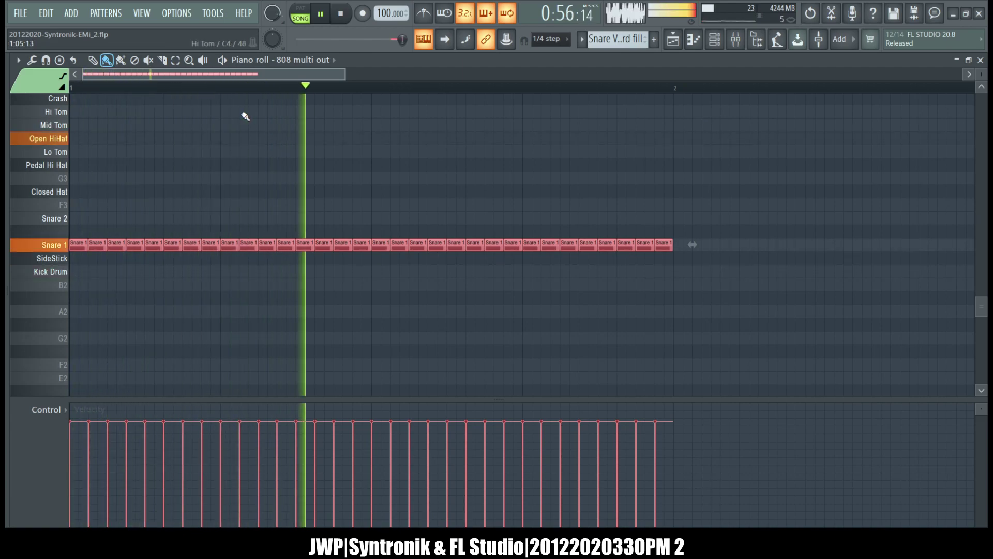
key("space")
key("ctrl+z")
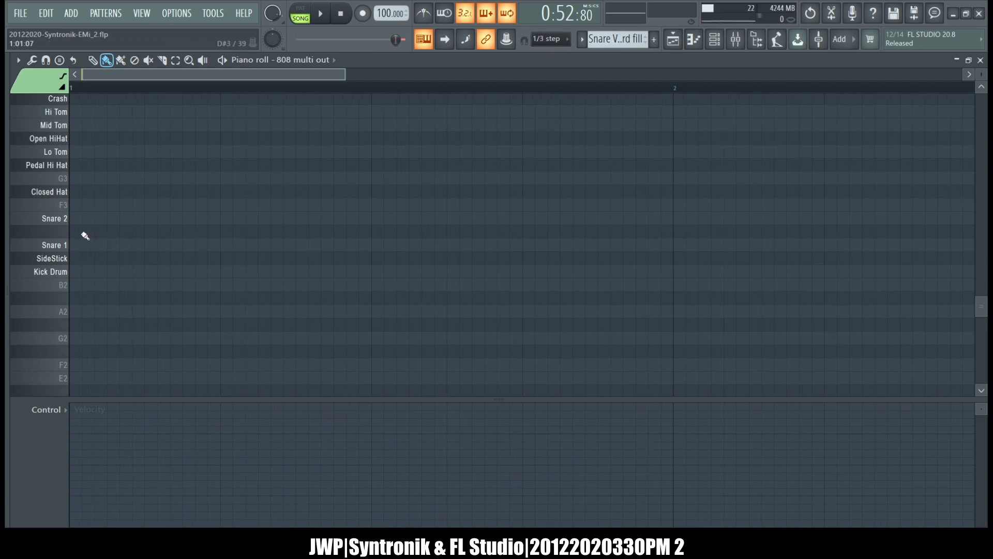
- Paint a continuous row of 1/3-step Snare 1 notes across bar 1 and shape their velocities into rising waves with the LFO tool during playback
mouse_move(76, 246)
left_mouse_down()
mouse_move(357, 248)
mouse_move(630, 267)
left_mouse_up()
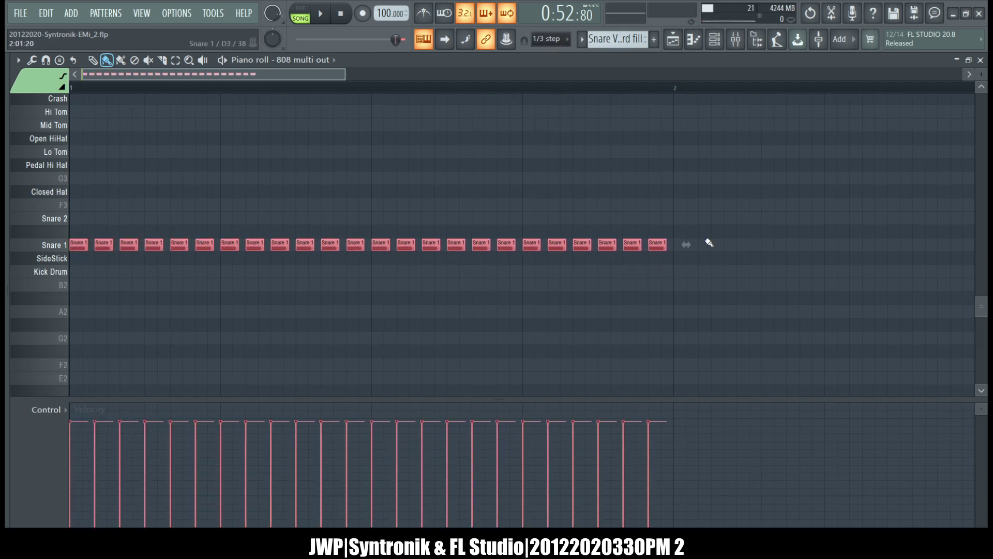
key("ctrl+z")
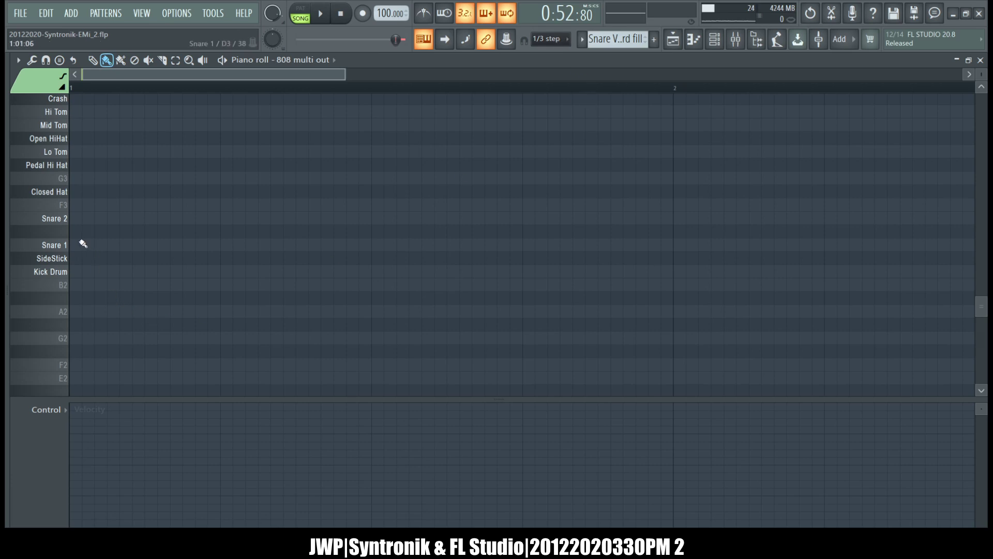
mouse_move(74, 246)
left_mouse_down()
mouse_move(508, 279)
mouse_move(653, 265)
left_mouse_up()
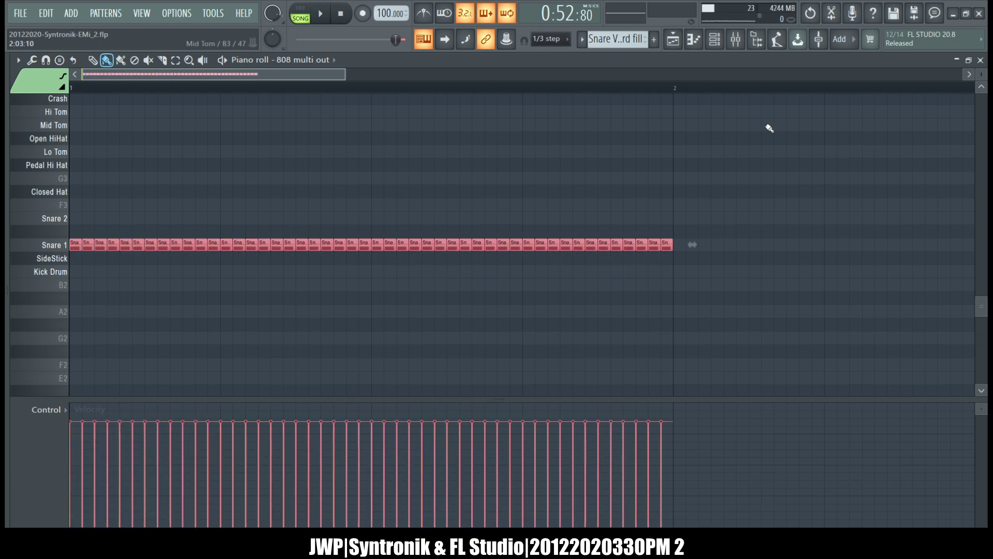
key("space")
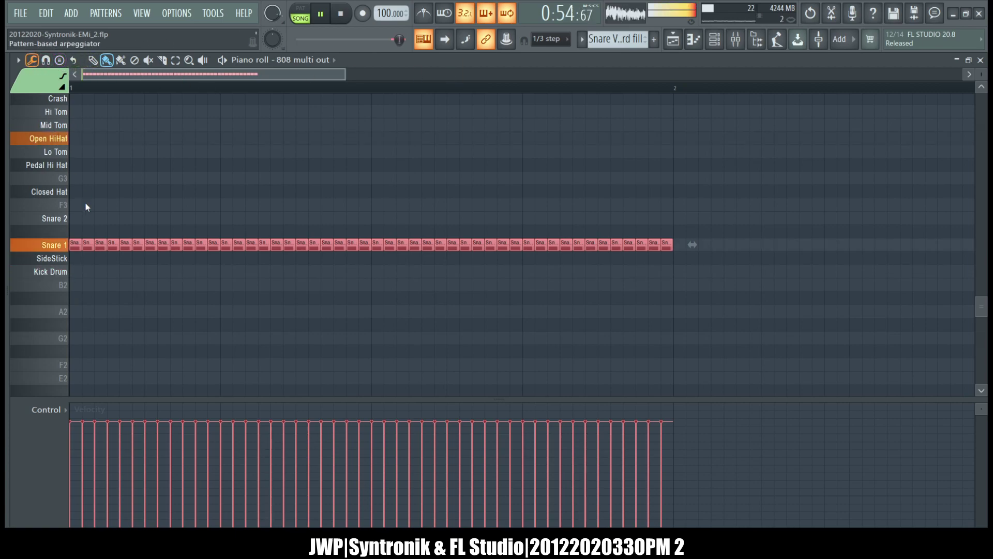
left_click(58, 289)
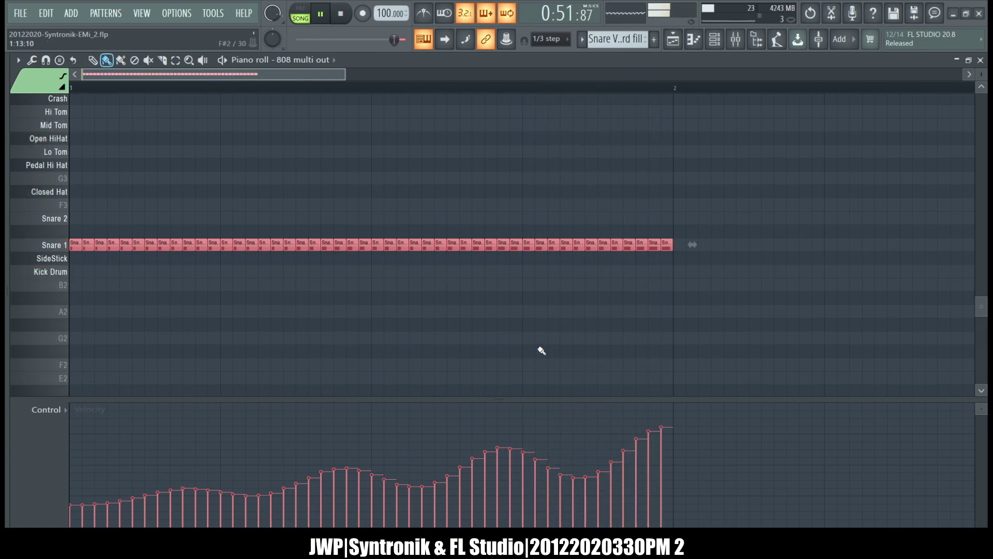
- Replace the notes with a continuous row of 1/2-step Snare 1 notes across bar 1 and apply the rising LFO velocity waves
key("ctrl+z")
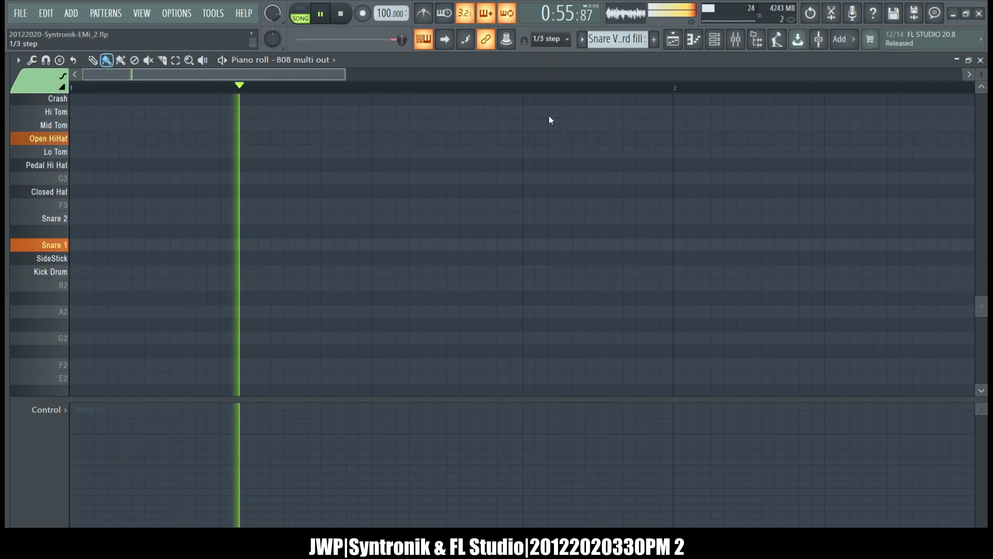
scroll(549, 39, "down", 1)
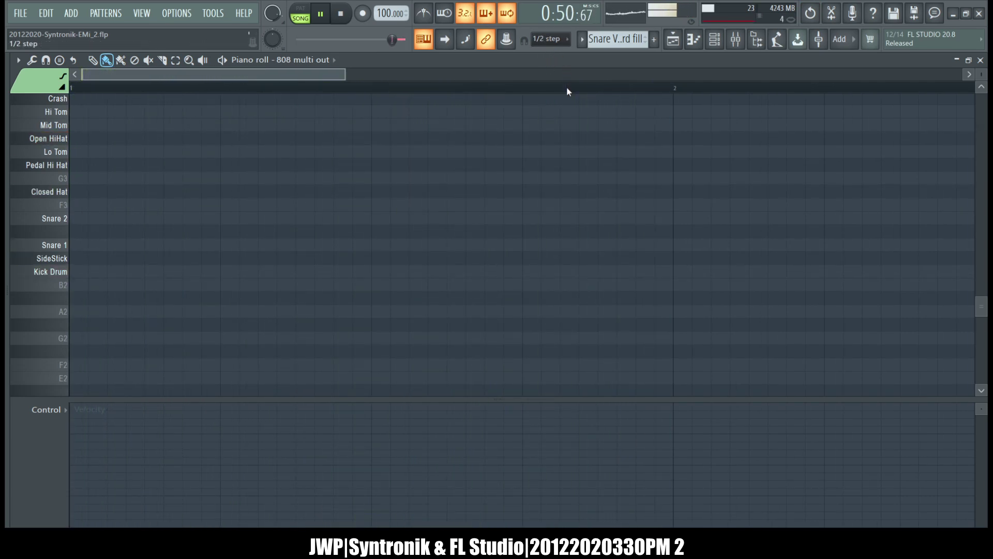
left_click_drag(77, 244, 654, 268)
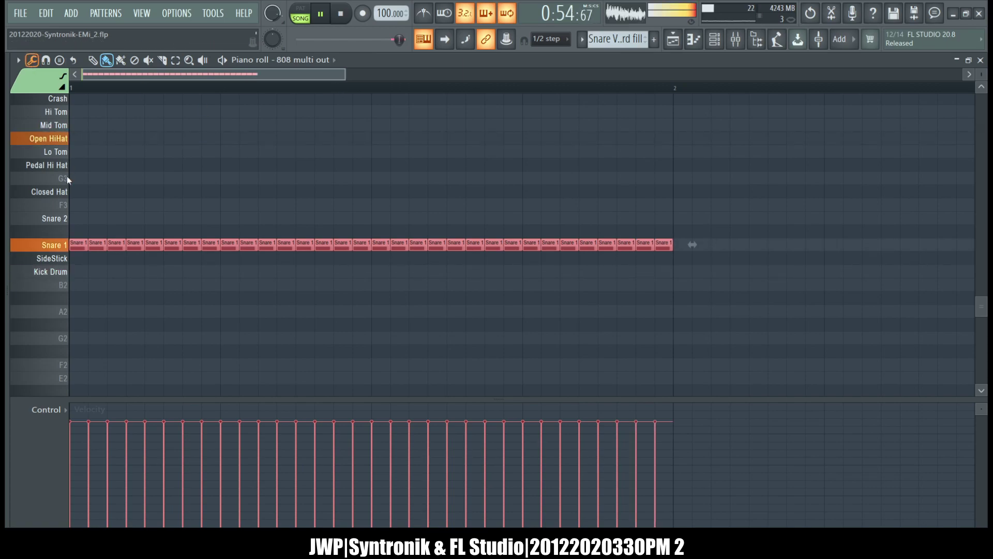
left_click(52, 294)
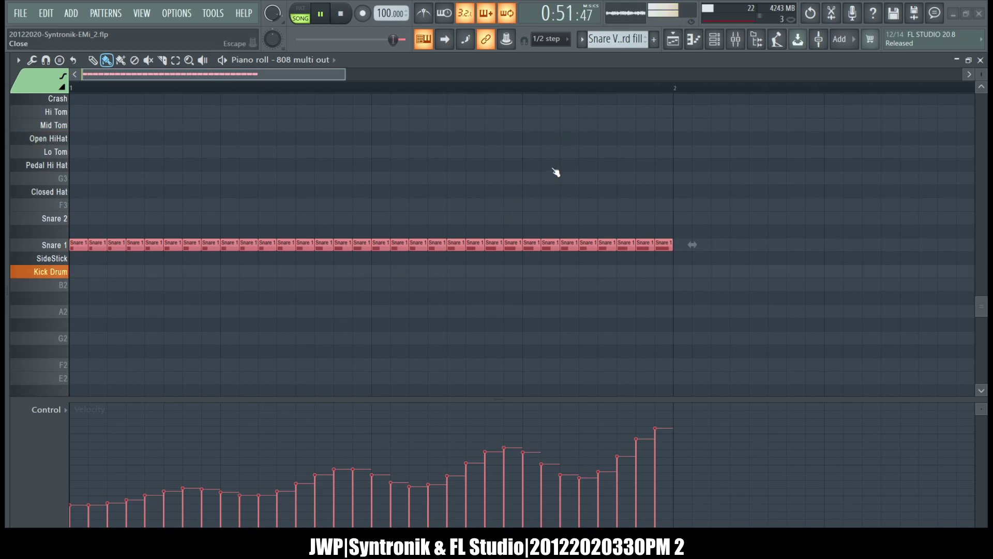
- Replace the roll with 1/4-step Snare 1 notes across bar 1, and try the LFO velocity waves on them during playback
key("Delete")
left_click(556, 42)
left_click(551, 105)
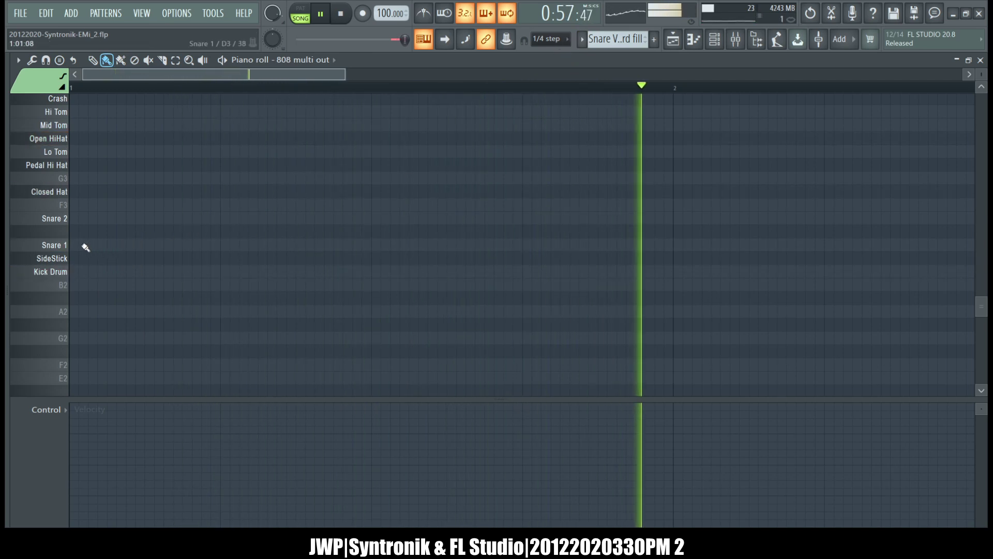
mouse_move(75, 248)
left_mouse_down()
mouse_move(669, 300)
mouse_move(681, 259)
left_mouse_up()
key("space")
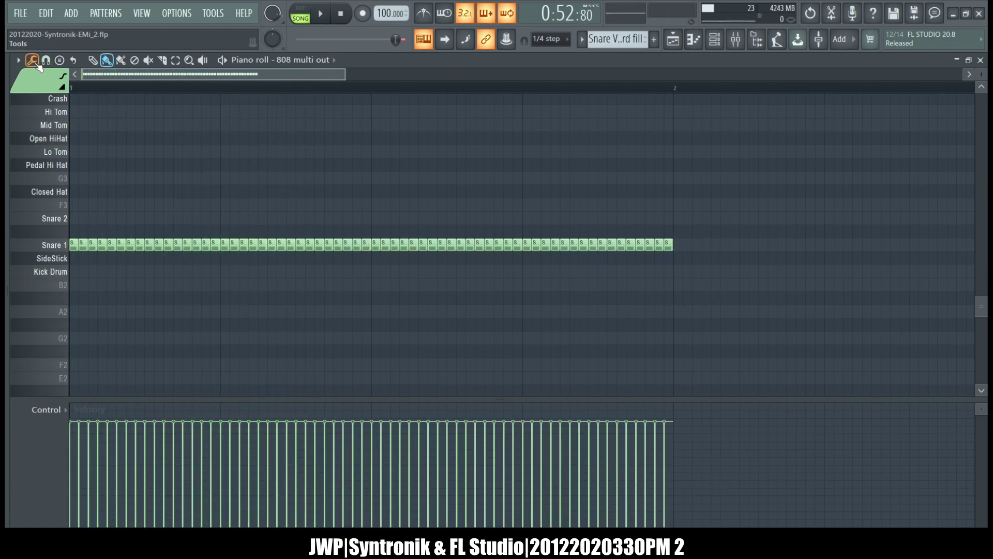
left_click(79, 295)
key("space")
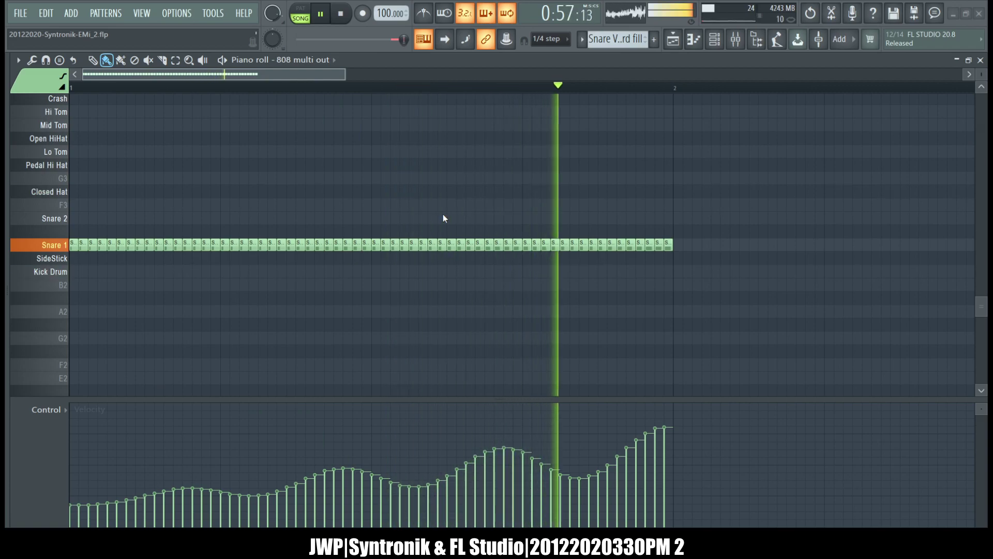
key("ctrl+z")
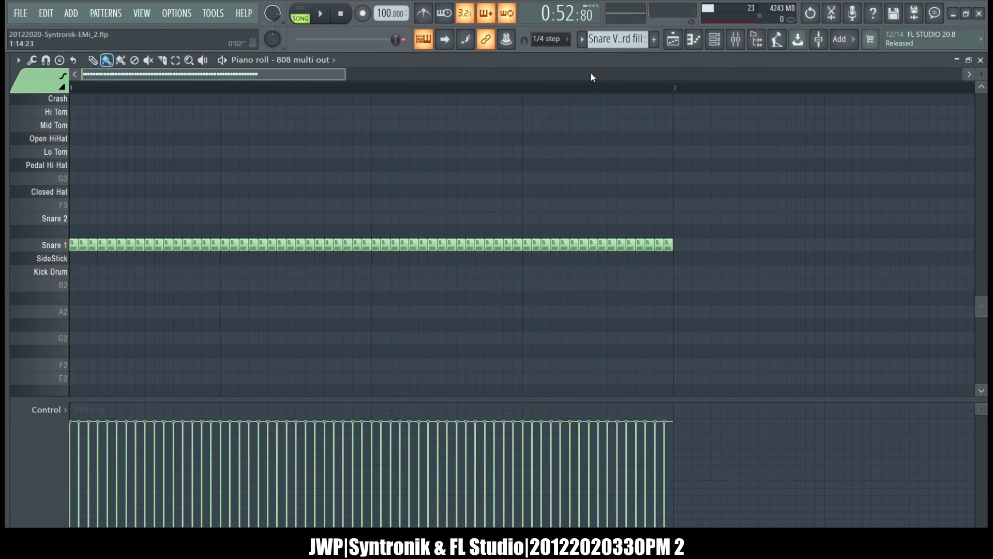
- Replace the roll with step-length Snare 1 notes across bar 1 at Step snap and shape their velocities into rising waves with the LFO tool
left_click(551, 133)
left_click_drag(704, 257, 67, 236)
mouse_move(7, 241)
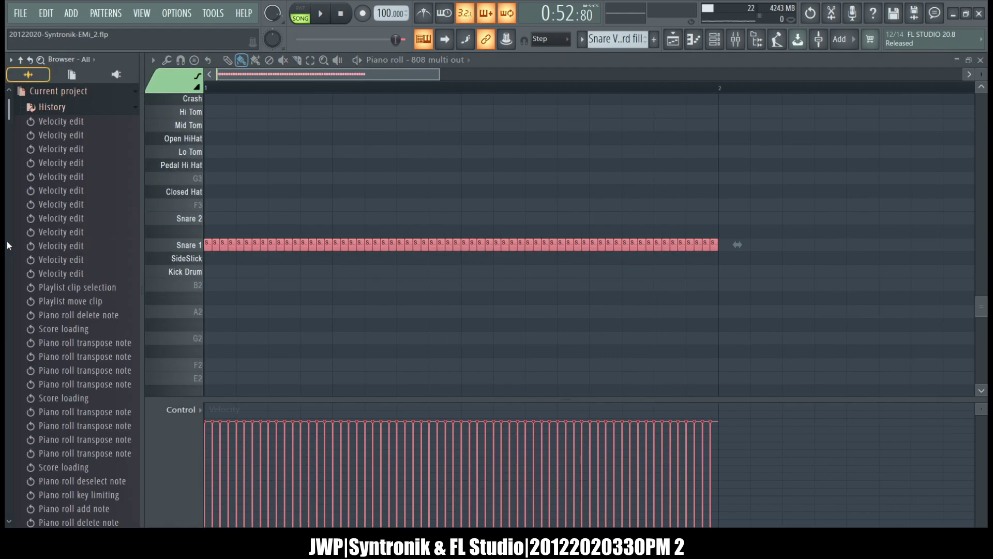
key("Delete")
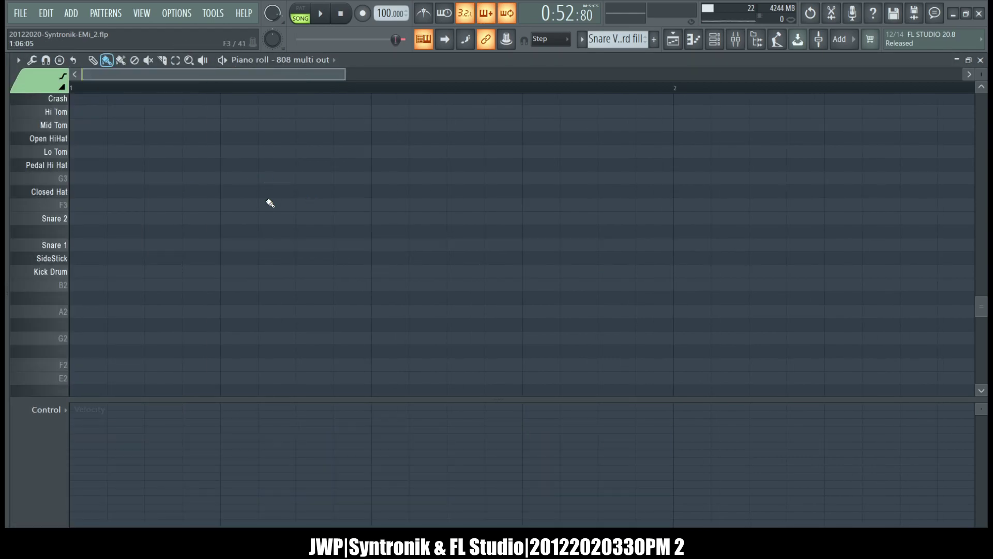
left_click_drag(81, 252, 645, 294)
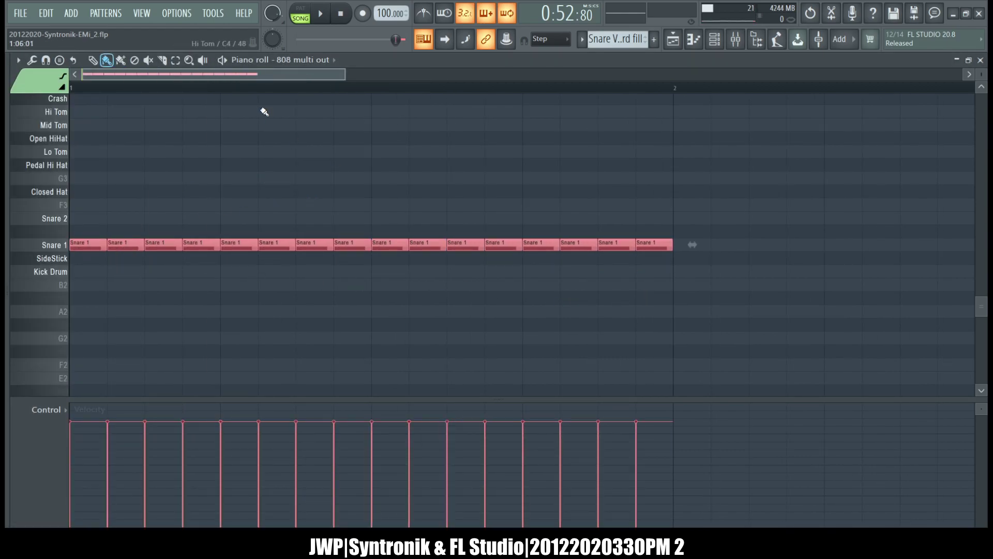
left_click(61, 296)
key("space")
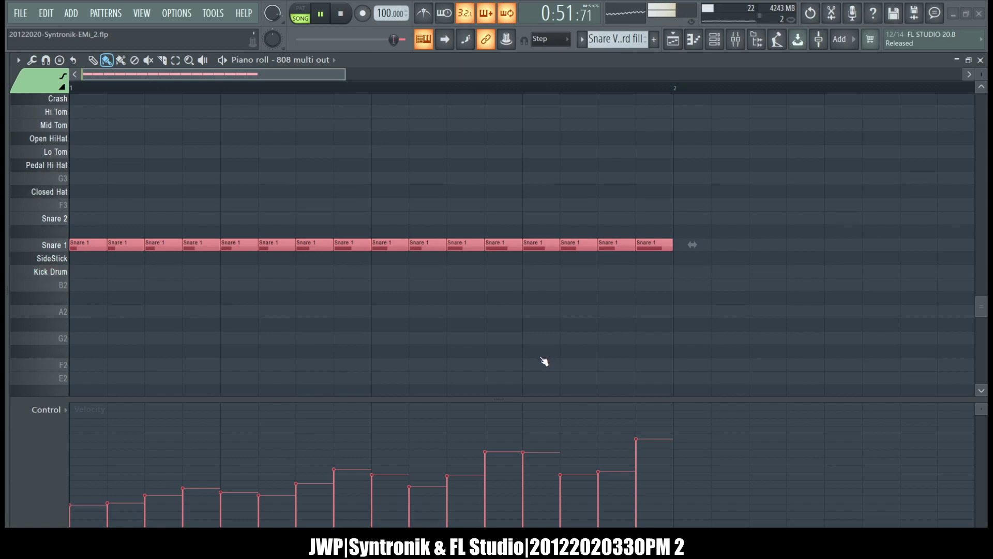
- Try raising the last two snare velocities and lowering the thirteenth note's to about 26%, and undo these changes
left_click(654, 429)
left_click_drag(656, 431, 654, 430)
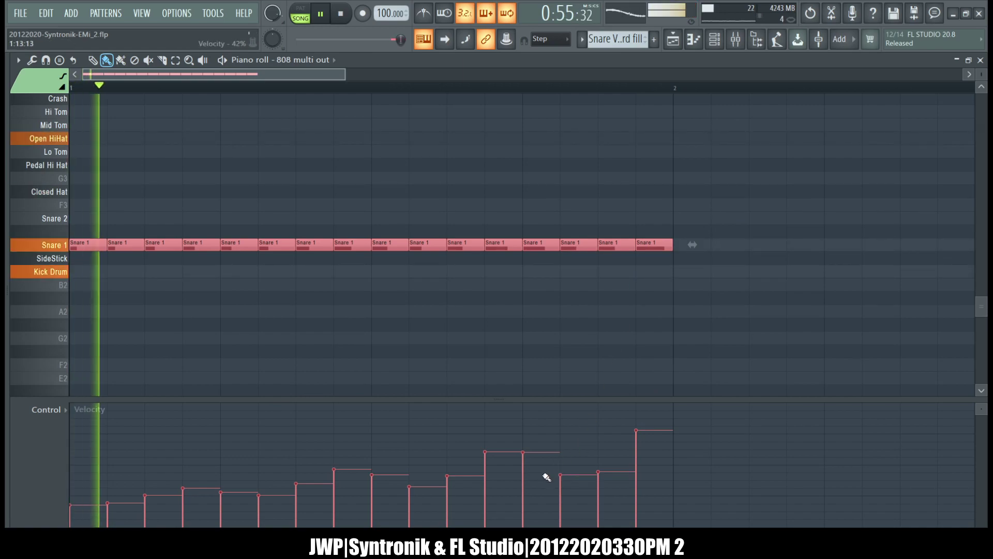
key("ctrl+d")
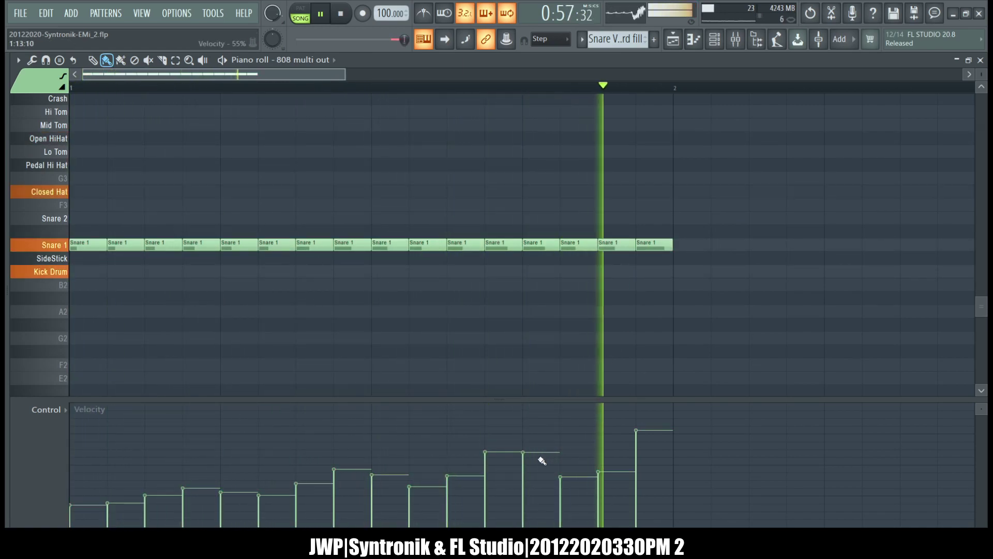
left_click(538, 490)
left_click_drag(538, 490, 538, 497)
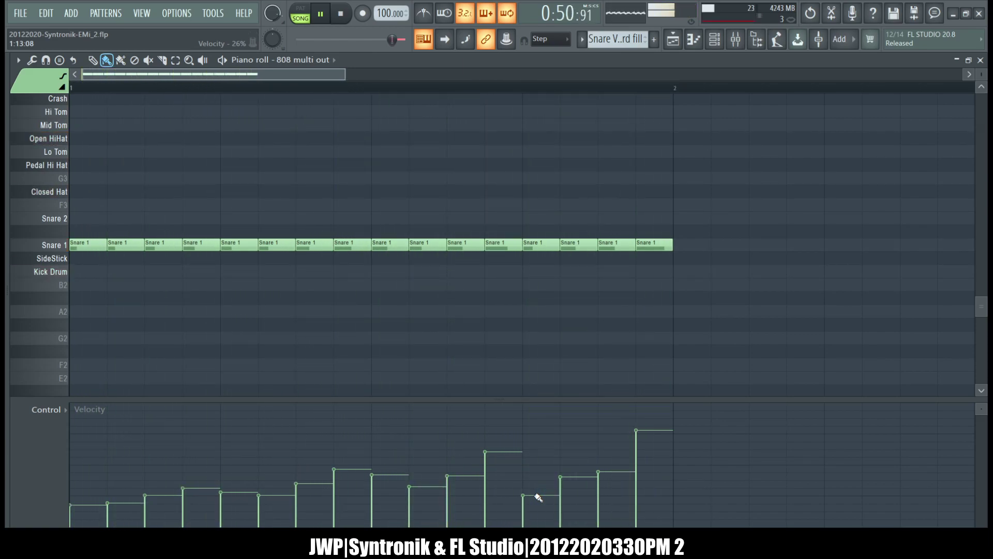
left_click_drag(616, 471, 610, 431)
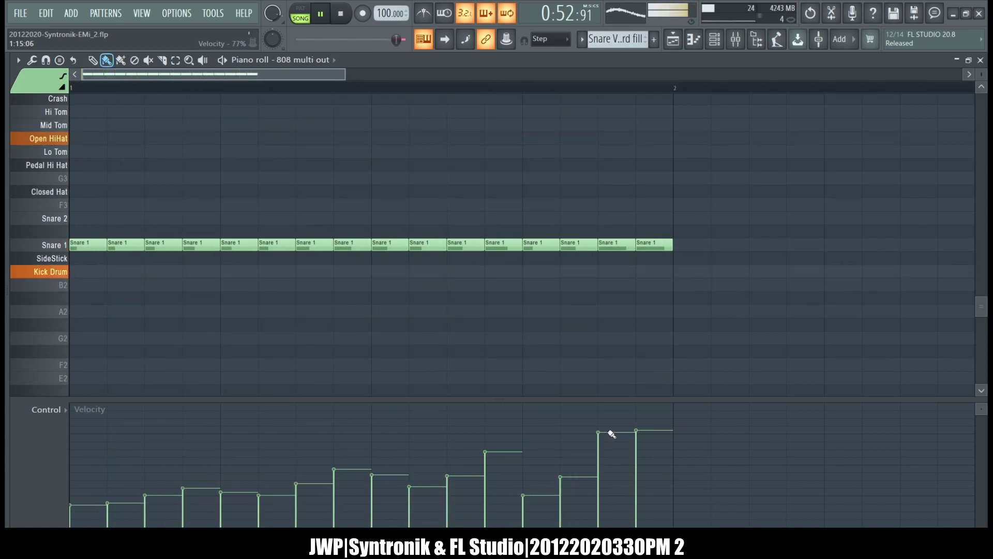
key("ctrl+z")
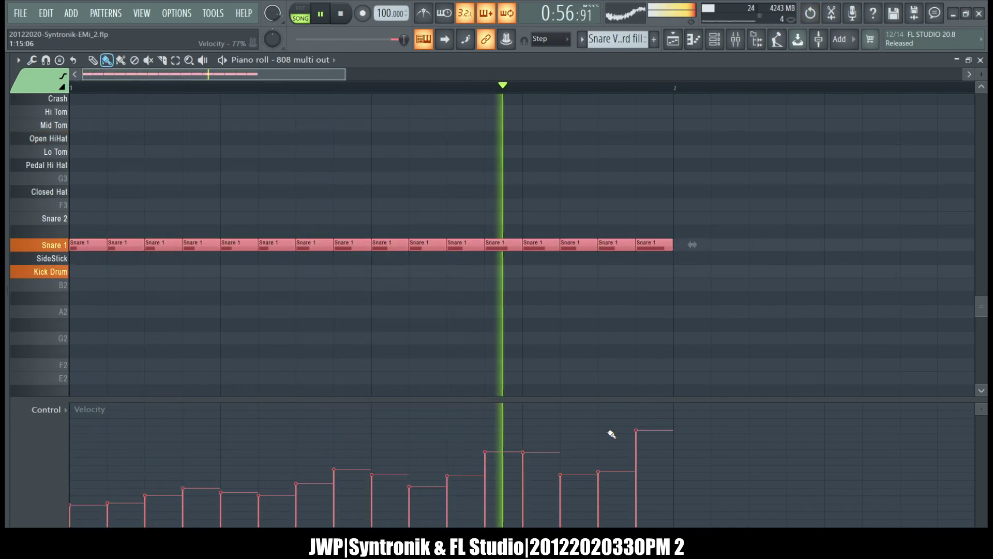
- Reshape the velocities of the last four snare notes into a steady climb during playback, and stop playback
key("ctrl+a")
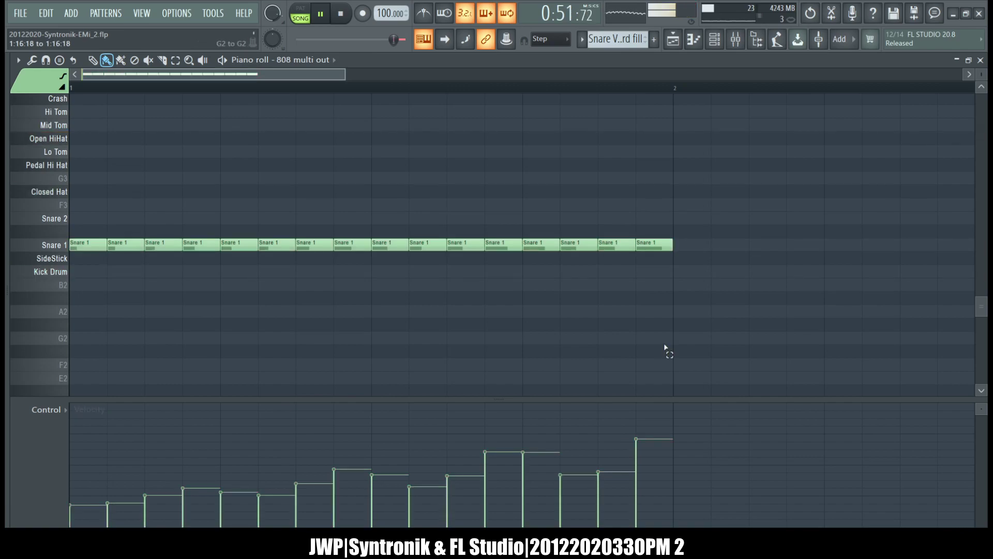
left_click_drag(647, 447, 651, 428)
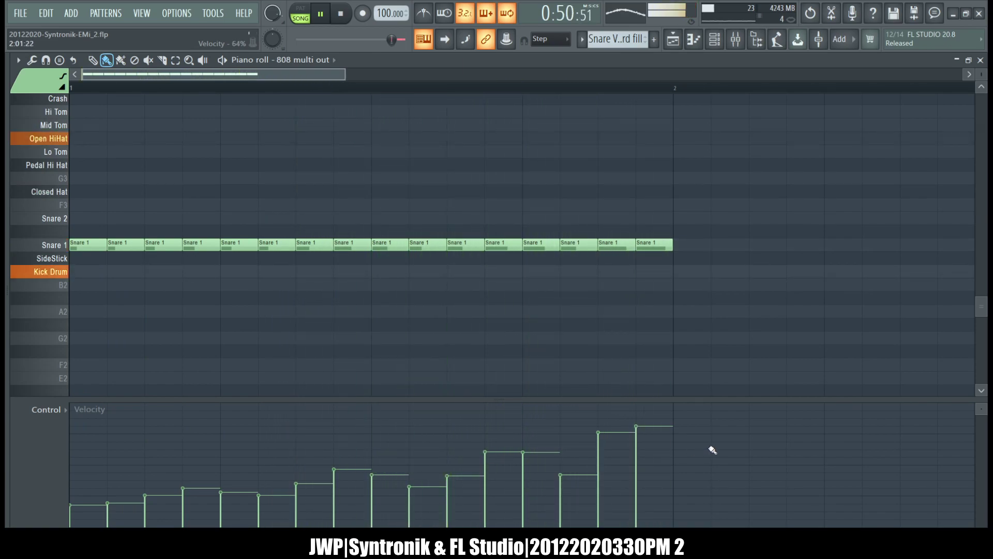
left_click(578, 428)
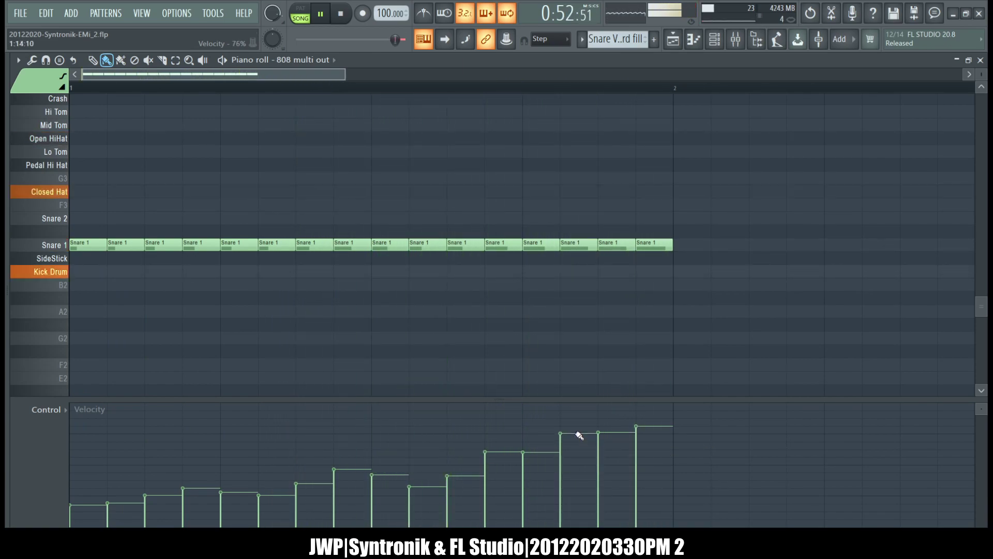
left_click(617, 449)
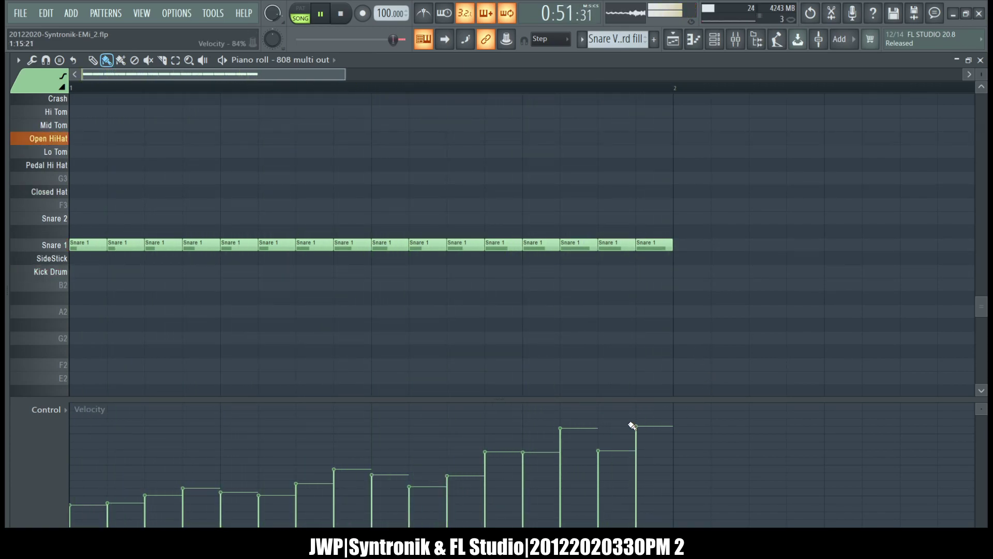
left_click(546, 437)
left_click_drag(545, 436, 535, 420)
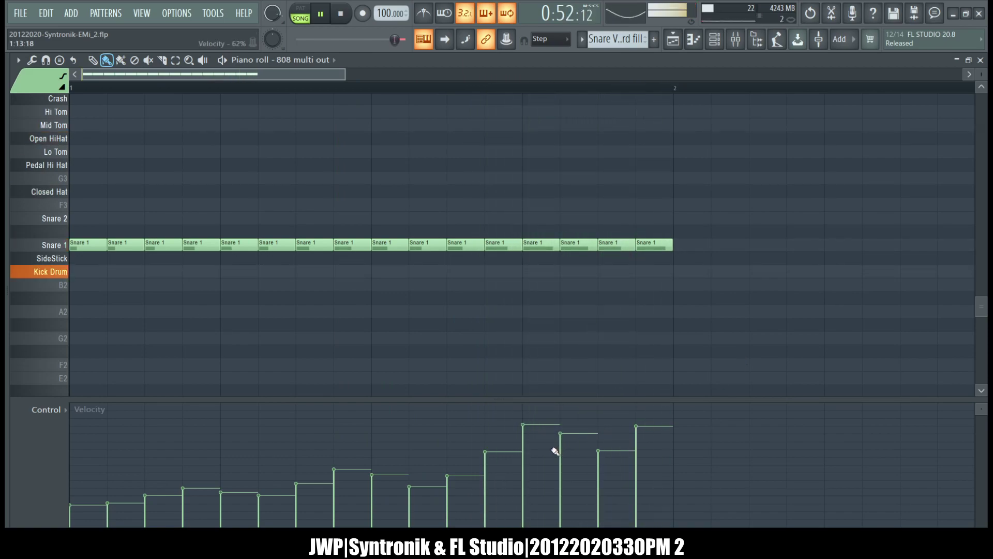
left_click_drag(545, 449, 604, 433)
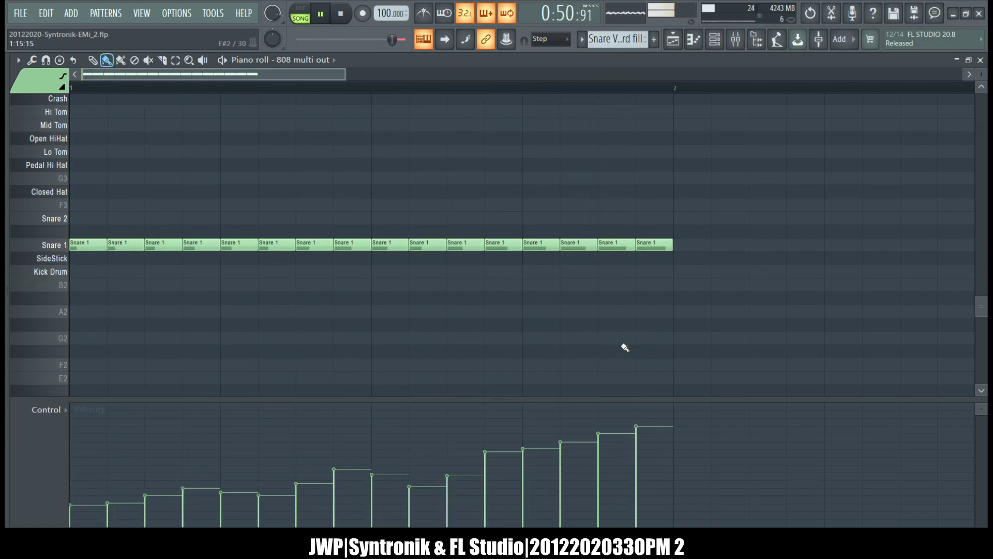
key("space")
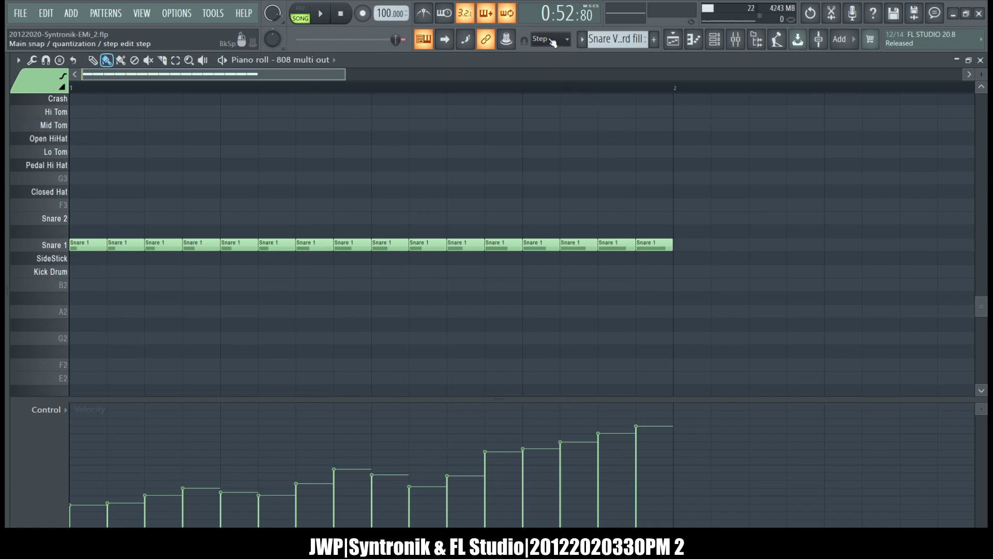
- Replace the last four snare notes with 1/3-step Snare 1 notes up to the end of bar 1, and select all the notes
left_click(554, 171)
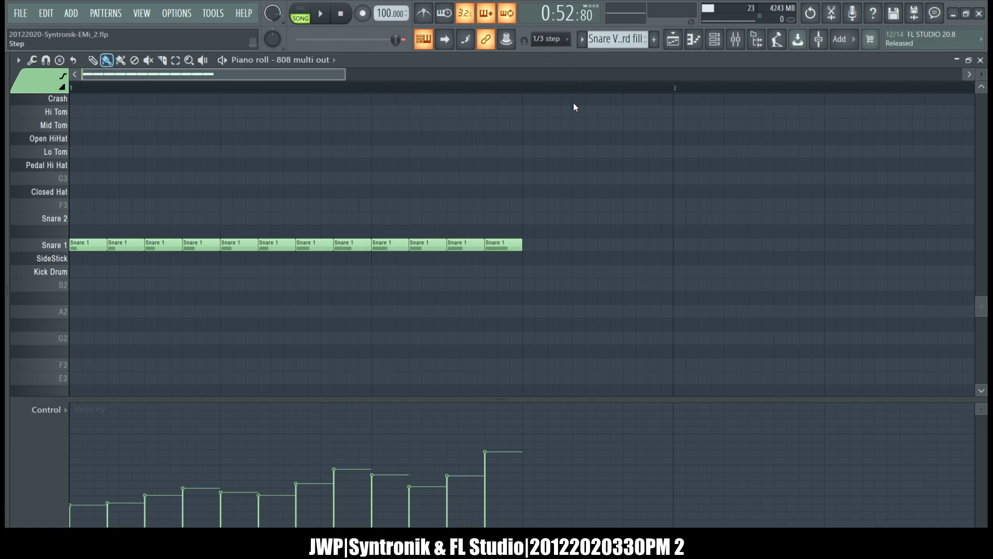
left_click_drag(528, 245, 650, 249)
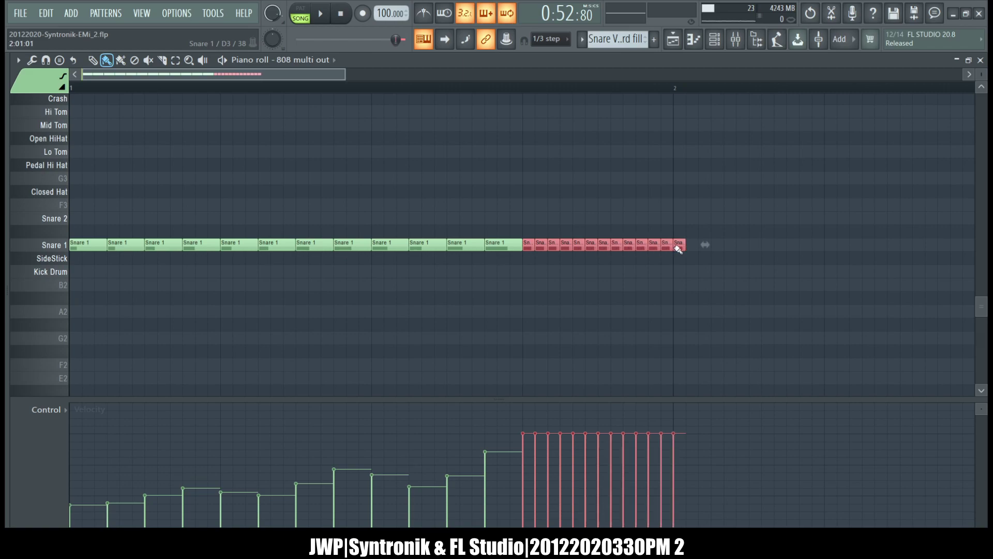
right_click(681, 245)
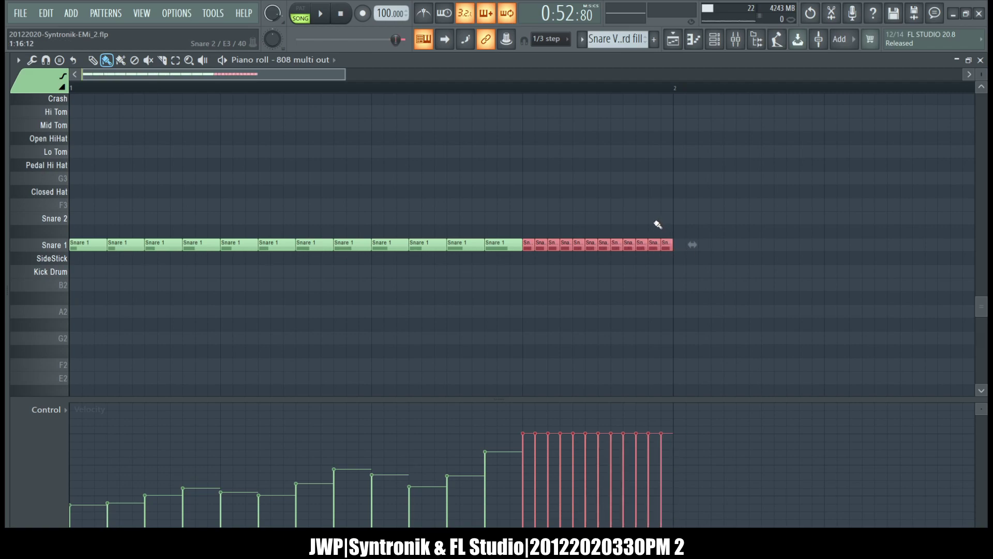
left_click(153, 127, "ctrl")
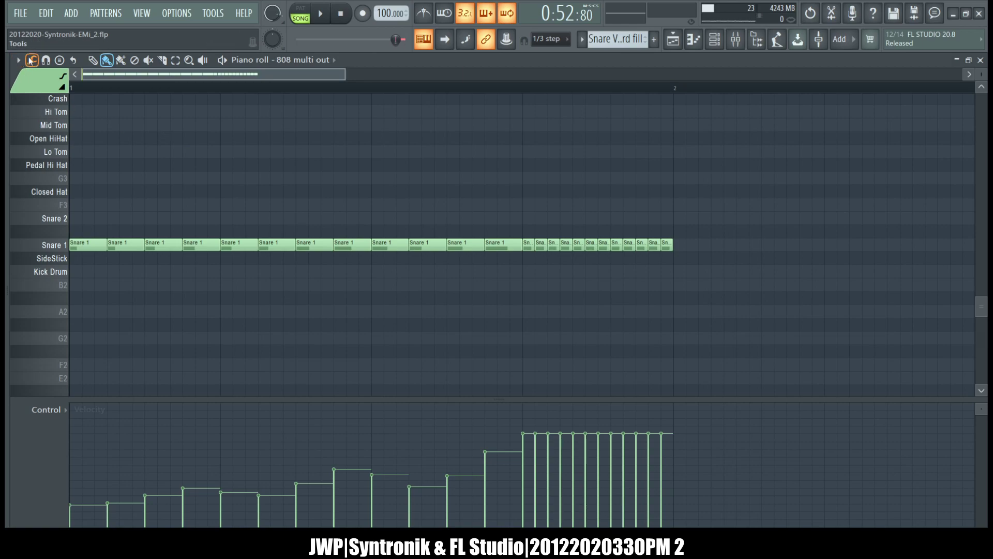
- Reshape the velocities of the 1/3-step snare notes into a dip followed by a rise, and audition the roll
left_click_drag(43, 293, 43, 297)
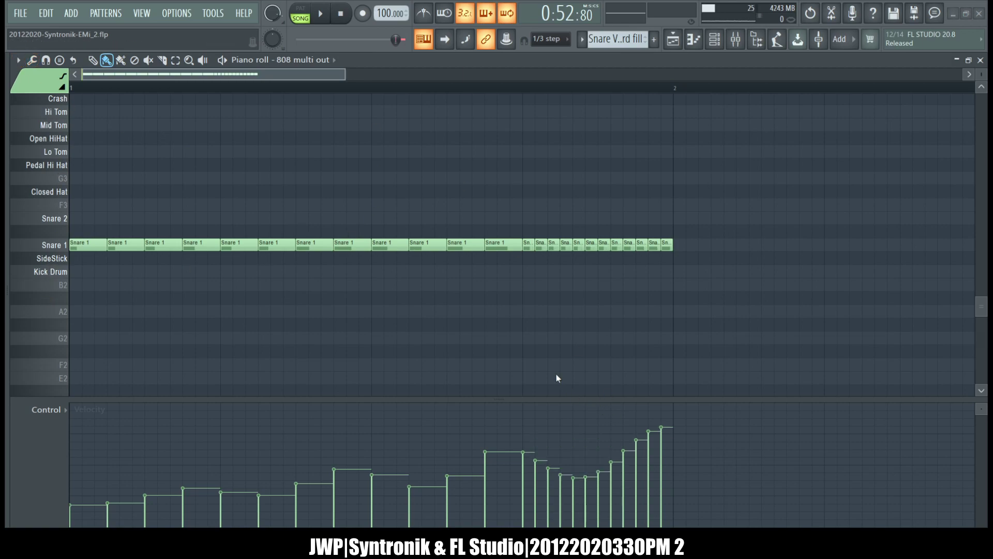
left_click(321, 14)
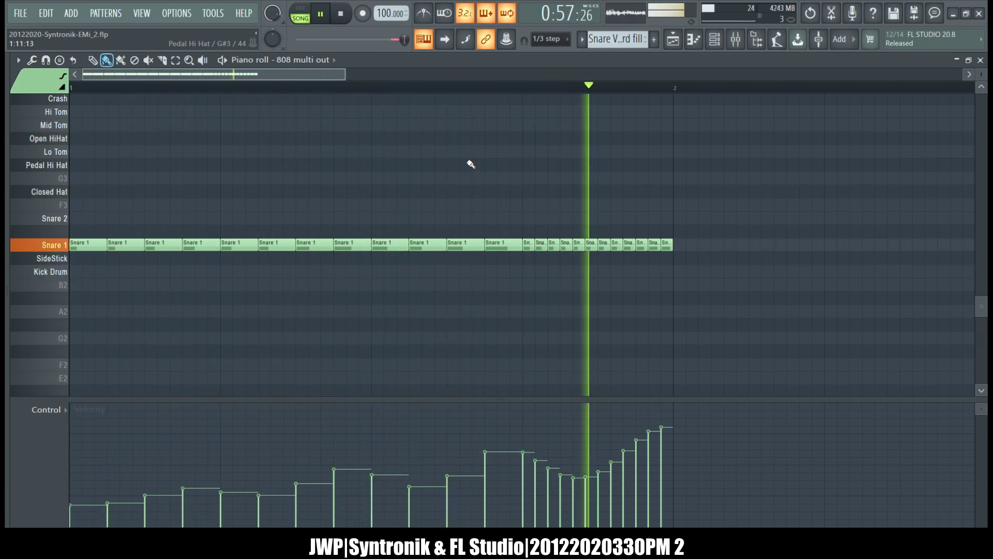
key("space")
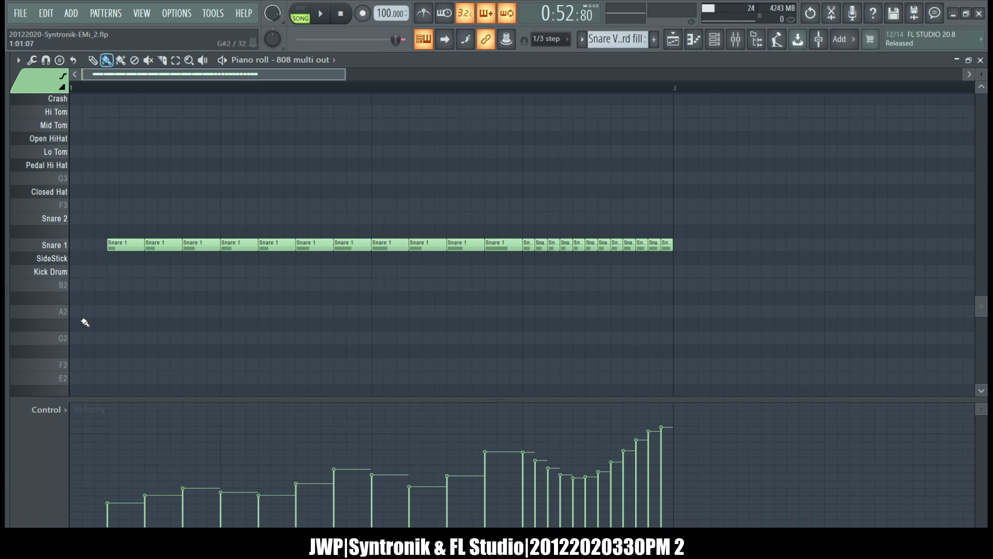
key("space")
- Undo the recent edits back to sixteen step-length Snare 1 notes, before the last four velocities were reshaped into a steady climb
key("ctrl+z")
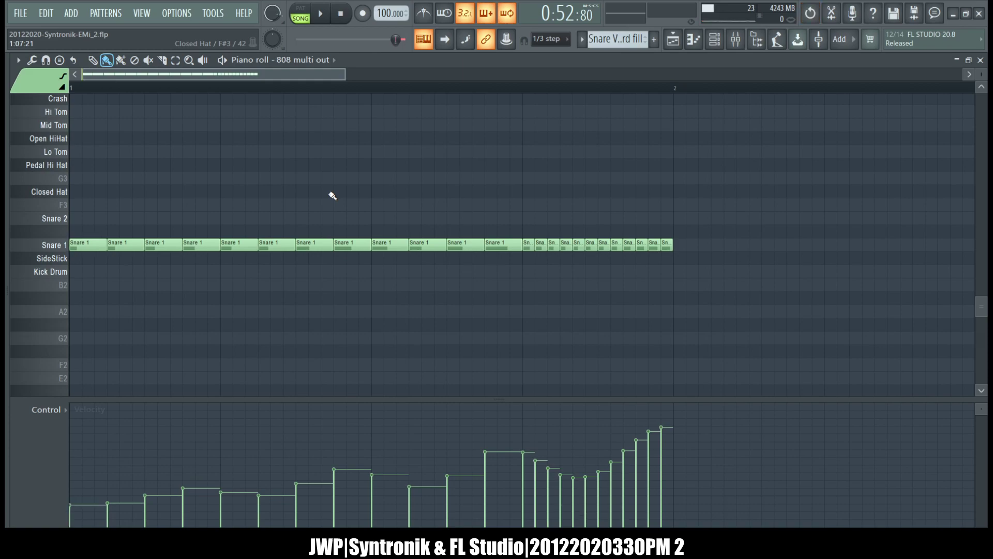
key("ctrl+z")
key("ctrl+z")
key("ctrl+z")
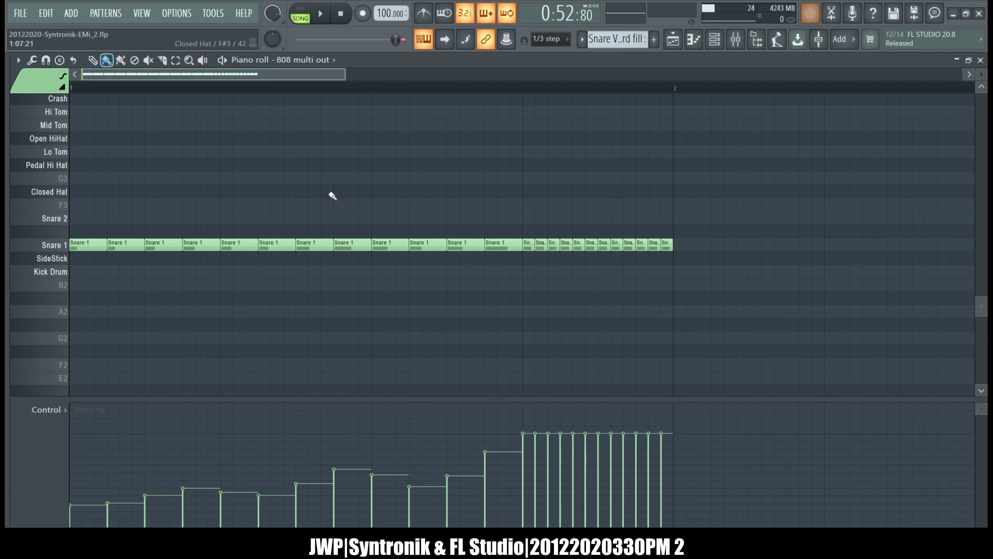
key("ctrl+z")
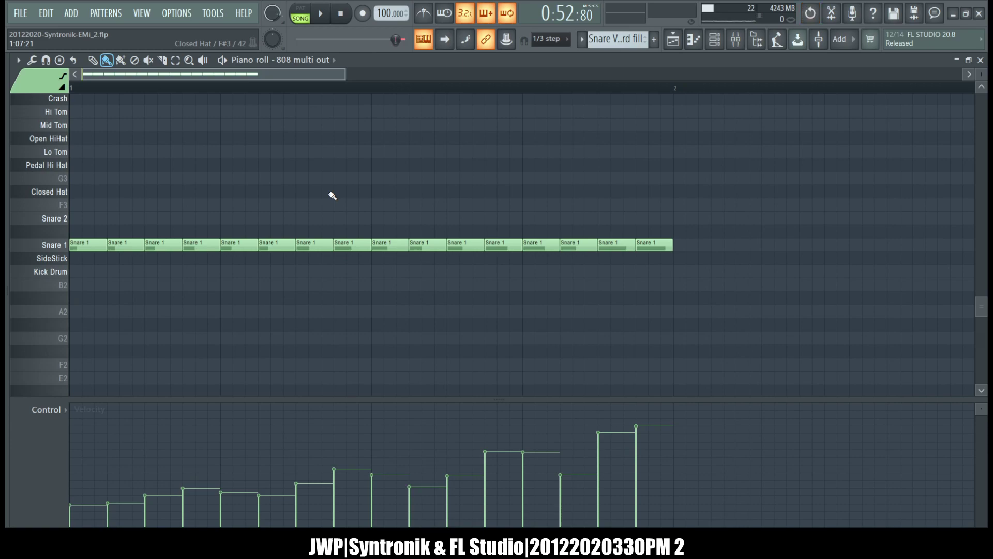
key("ctrl+z")
key("ctrl+z")
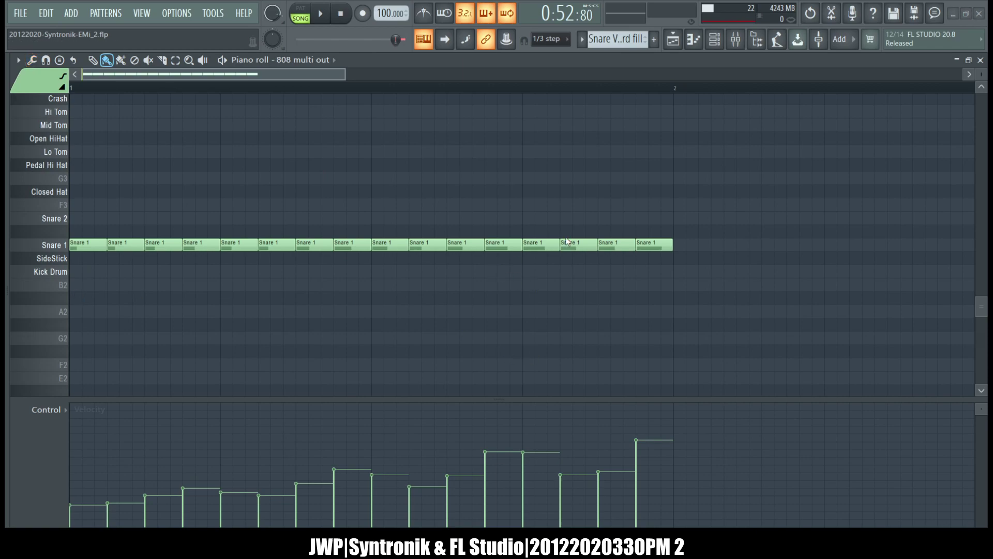
- Scale up the velocities of the snare roll while keeping its wave shape, and audition it
left_click_drag(545, 204, 545, 187)
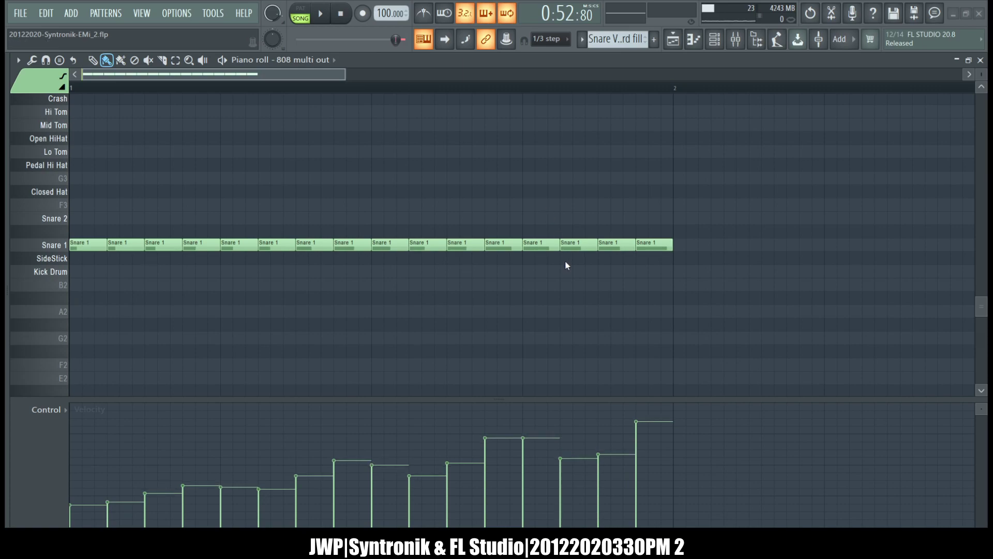
key("space")
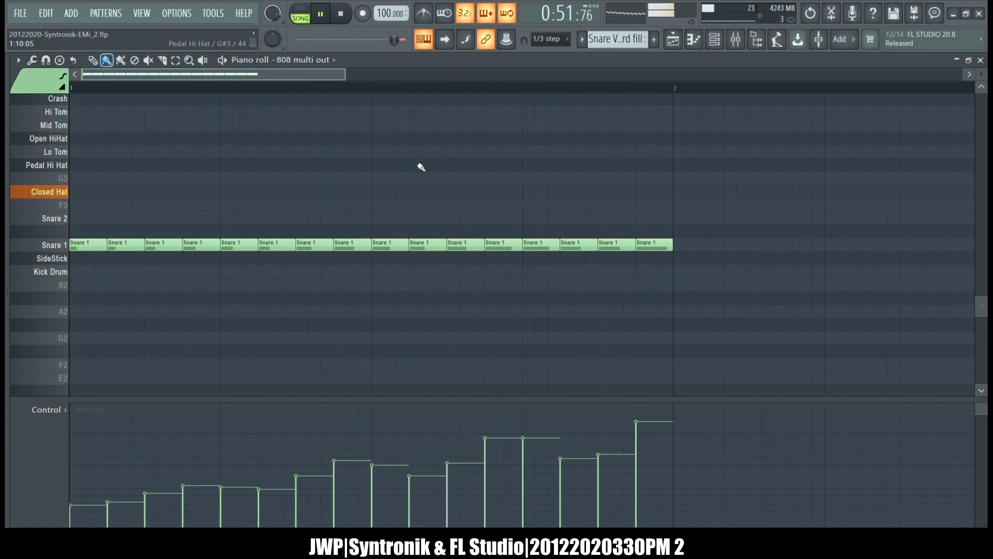
key("space")
- Select all the playlist clips on Tracks 2 to 12 and move them down one track
left_click(673, 40)
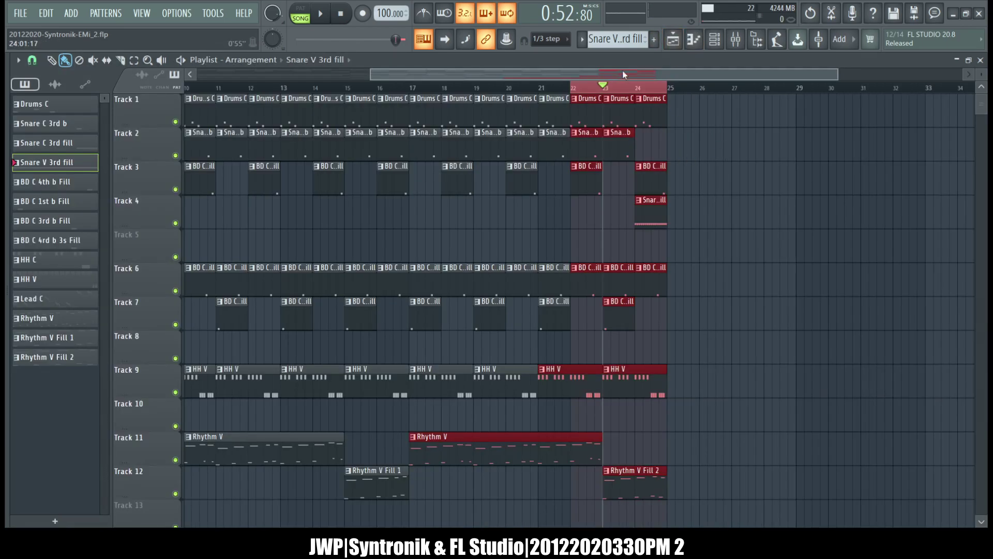
double_click(657, 126)
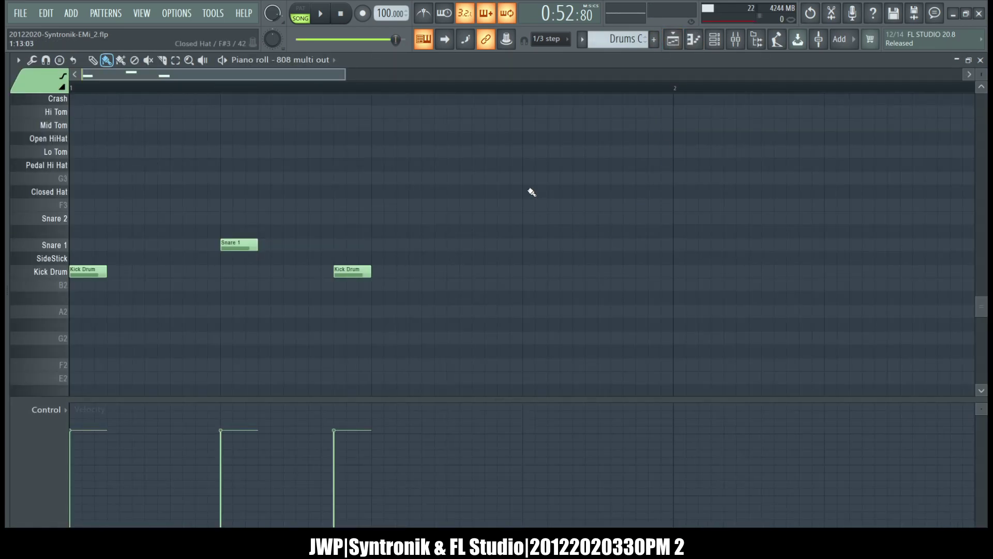
left_click(673, 41)
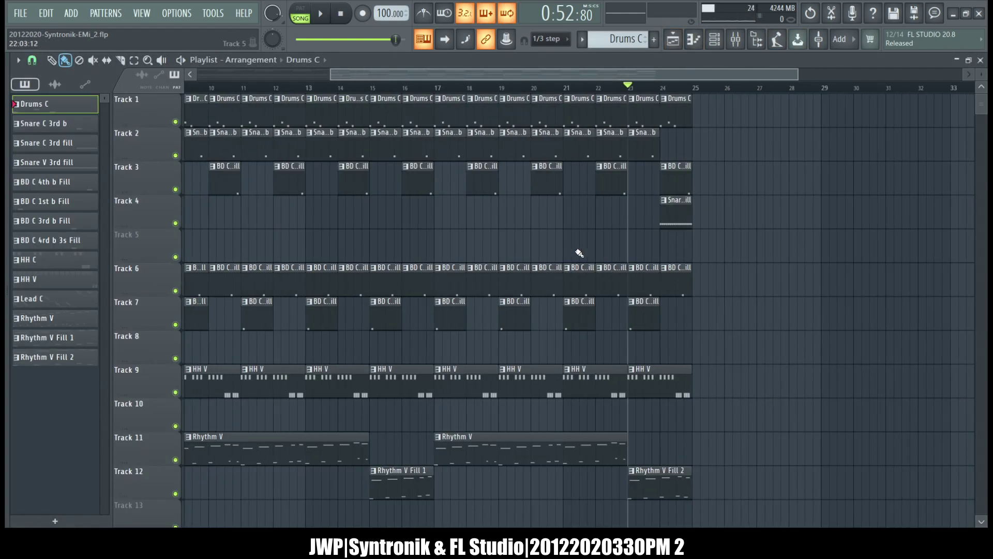
left_click_drag(150, 142, 150, 465)
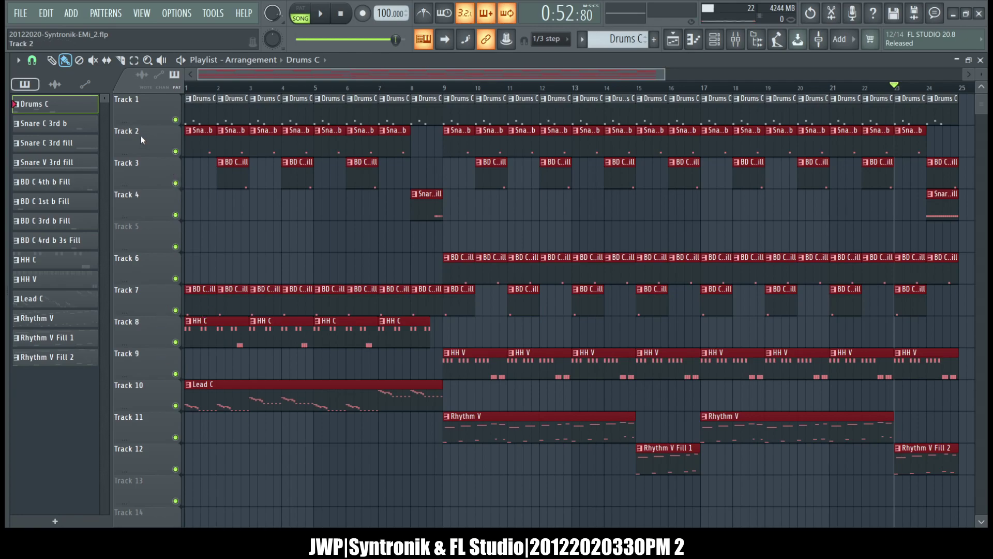
left_click_drag(193, 140, 189, 174)
- Clone the Drums C pattern and delete the Snare 1 note from the original, leaving its two kicks
left_click(69, 122)
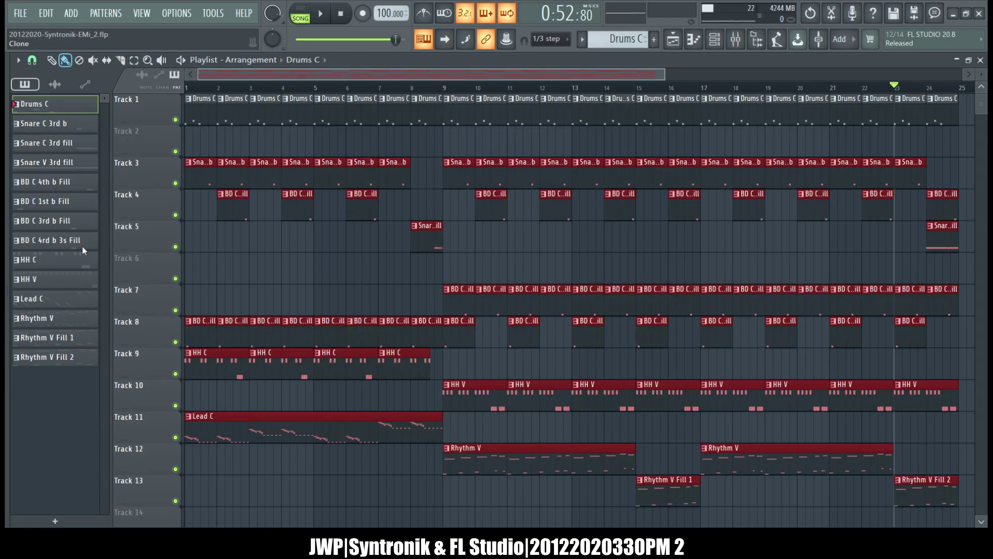
key("F7")
right_click(338, 269)
right_click(97, 268)
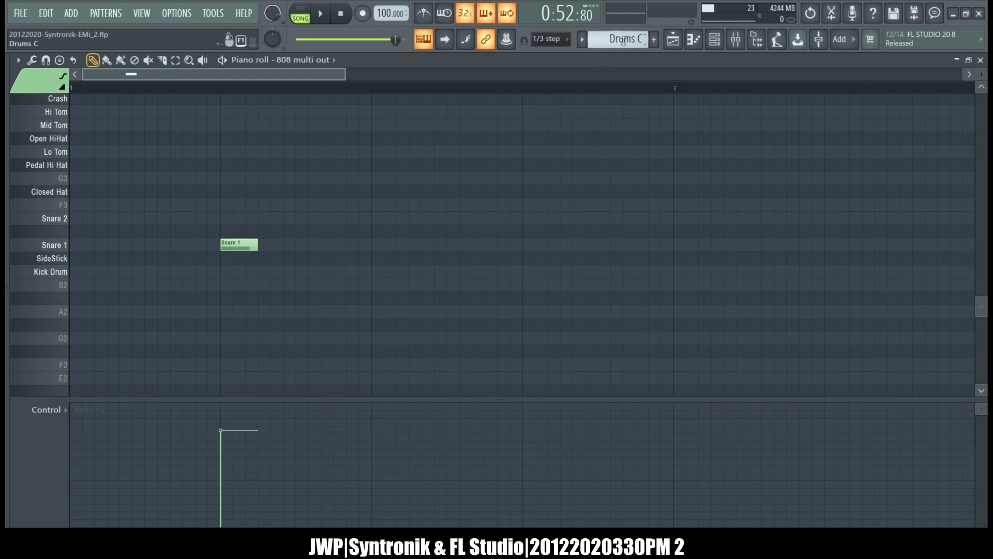
key("ctrl+z")
right_click(244, 248)
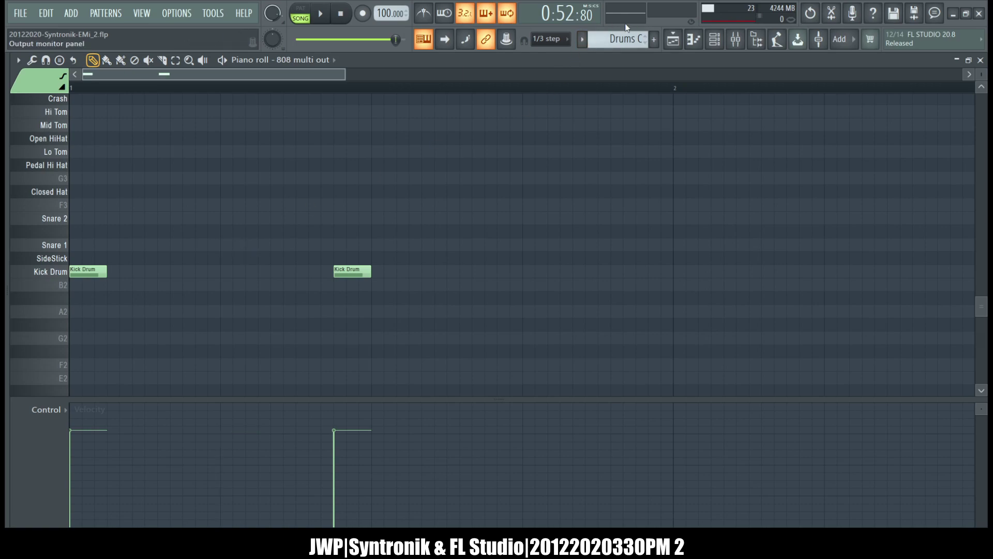
key("ctrl+z")
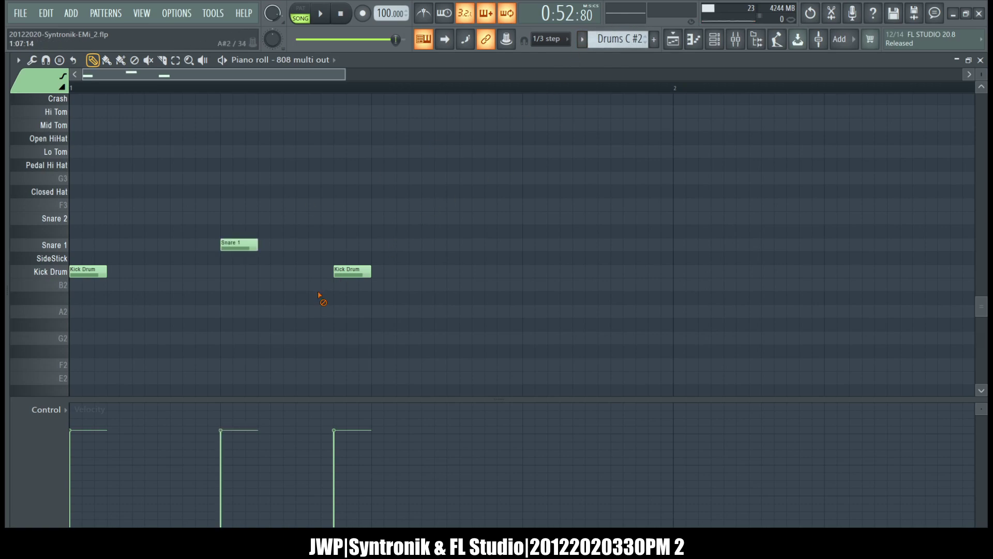
- Delete both Kick Drum notes from the cloned drum pattern and return to the playlist
right_click(352, 271)
right_click(101, 272)
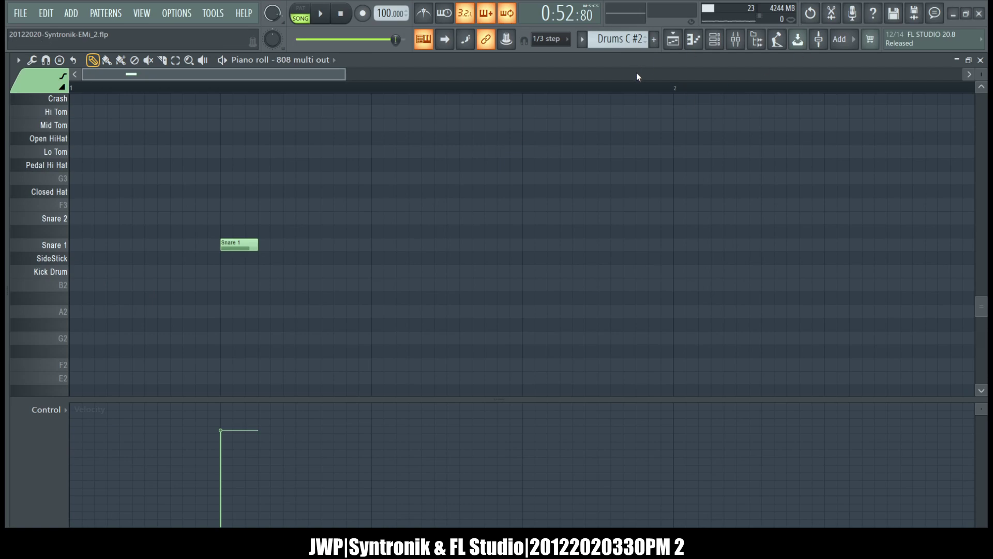
left_click(980, 60)
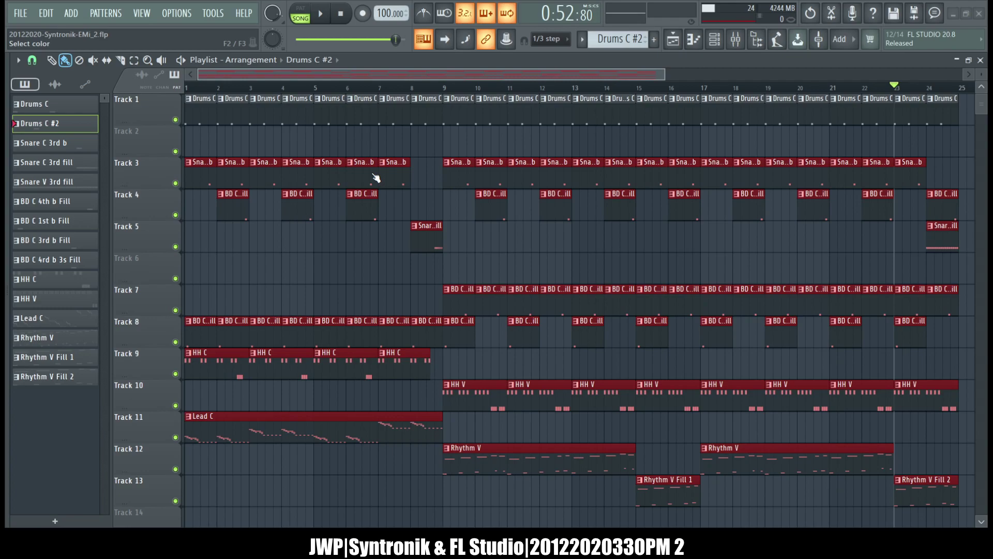
- Rename the cloned pattern as Snare 2nd b and the Snare C 3rd b pattern as Snare 3rd b
key("Return")
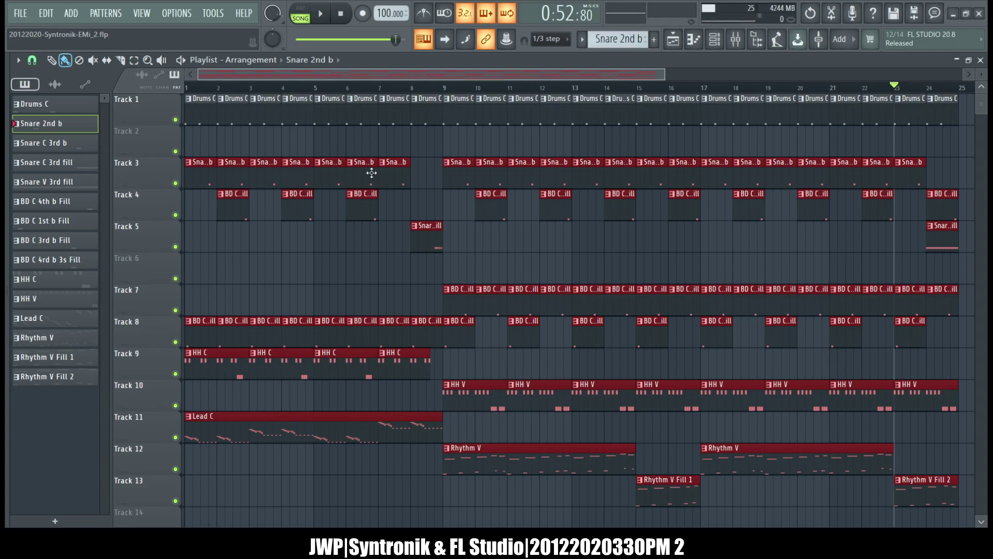
left_click(62, 150)
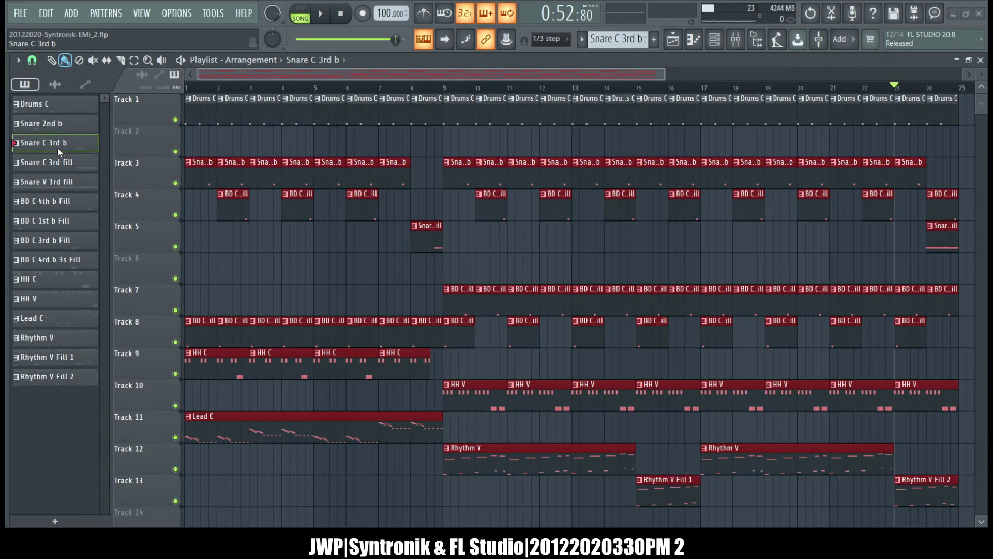
key("Return")
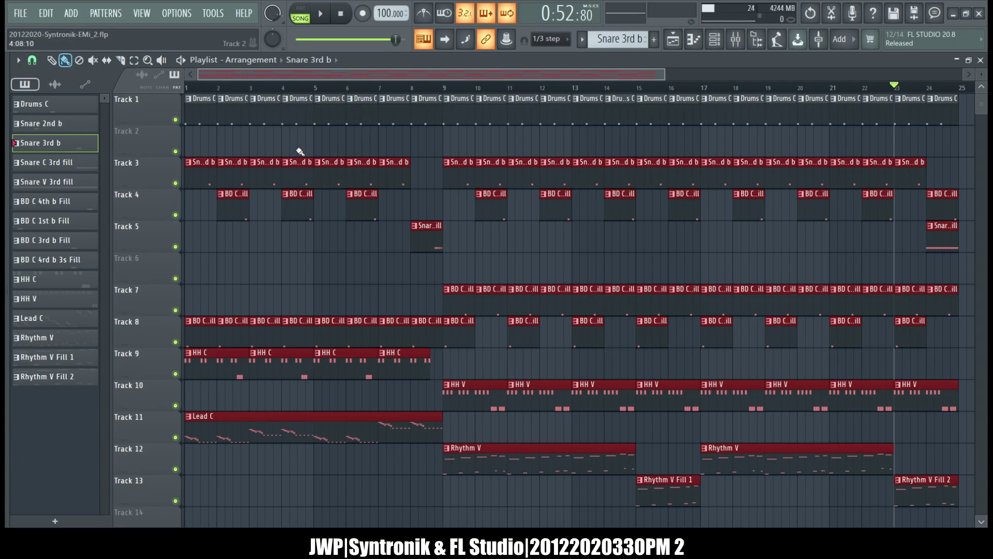
- Fill Track 2 with Snare 2nd b clips from bar 1 through bar 23, and restart playback from the beginning
left_click(54, 126)
mouse_move(203, 150)
left_mouse_down()
mouse_move(885, 137)
mouse_move(858, 130)
left_mouse_up()
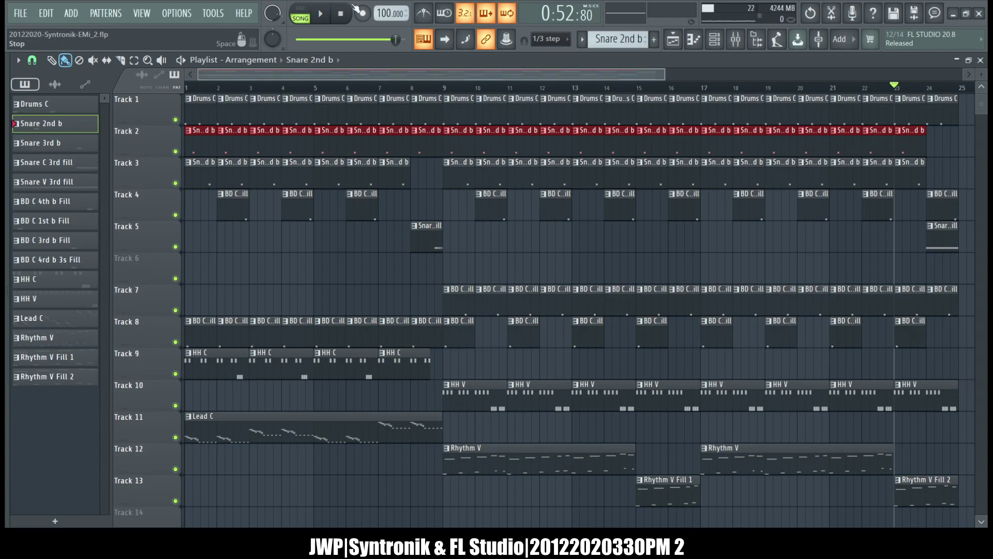
left_click(339, 15)
left_click(324, 22)
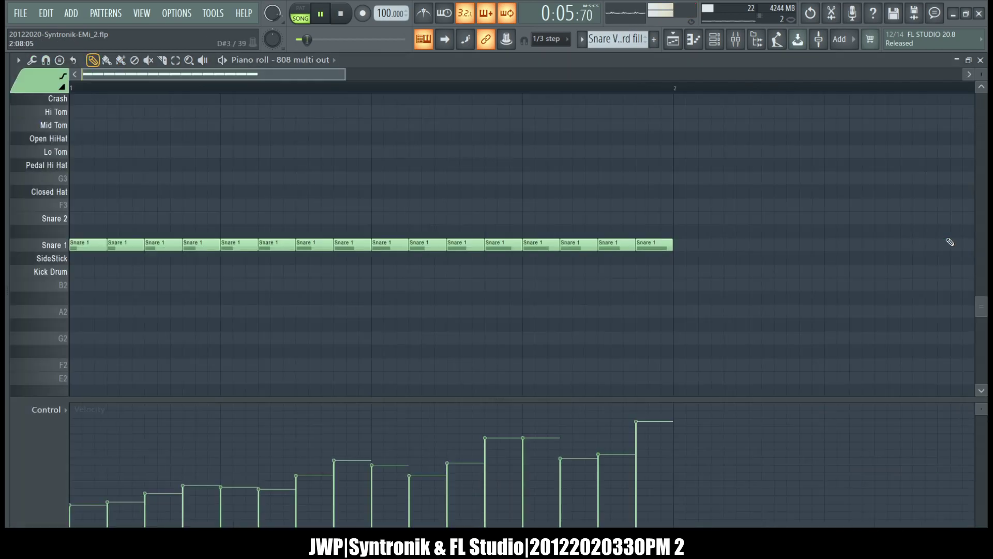
- Accent the fifth note of Snare V 3rd fill by raising its velocity well above its neighbours, and return to the playlist
double_click(947, 236)
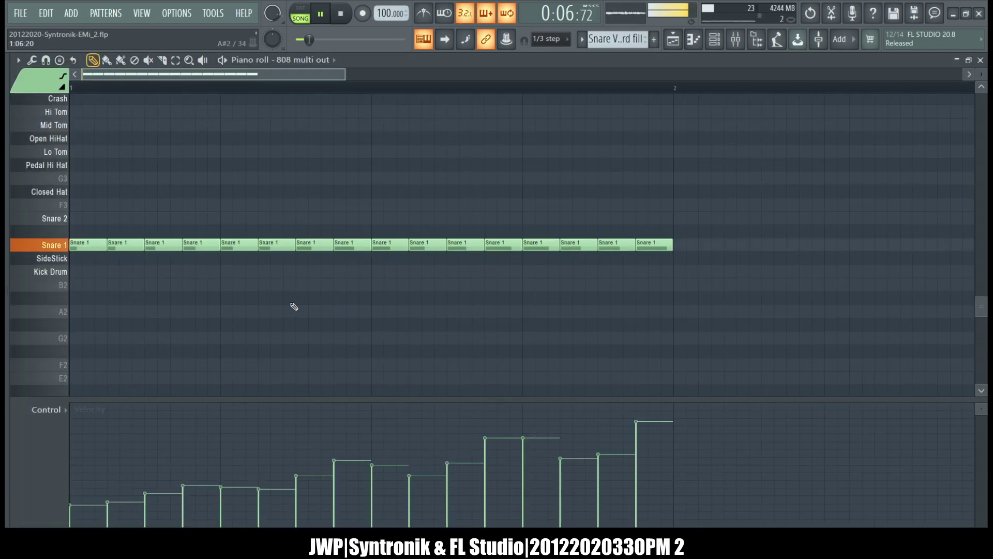
left_click(253, 247)
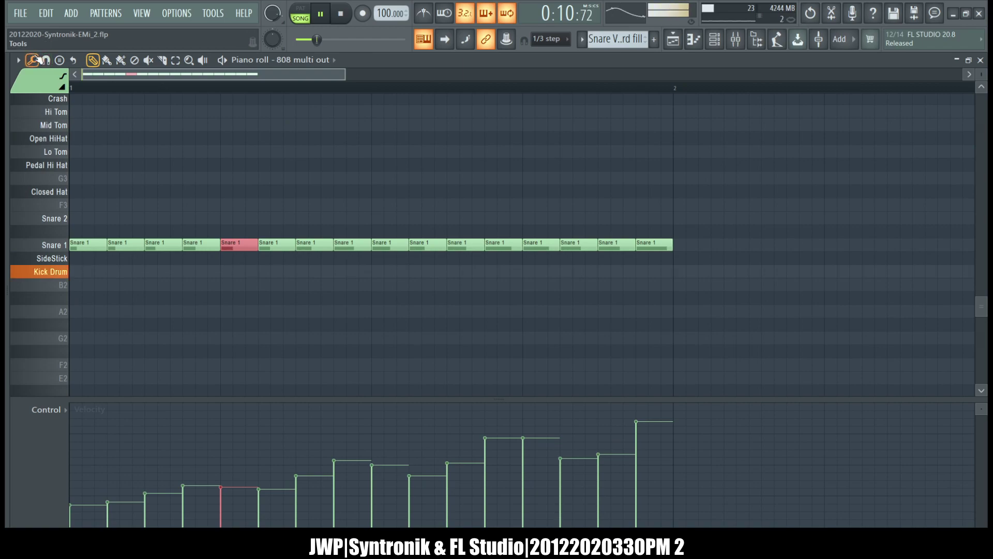
left_click_drag(238, 487, 249, 401)
left_click(33, 61)
left_click(80, 282)
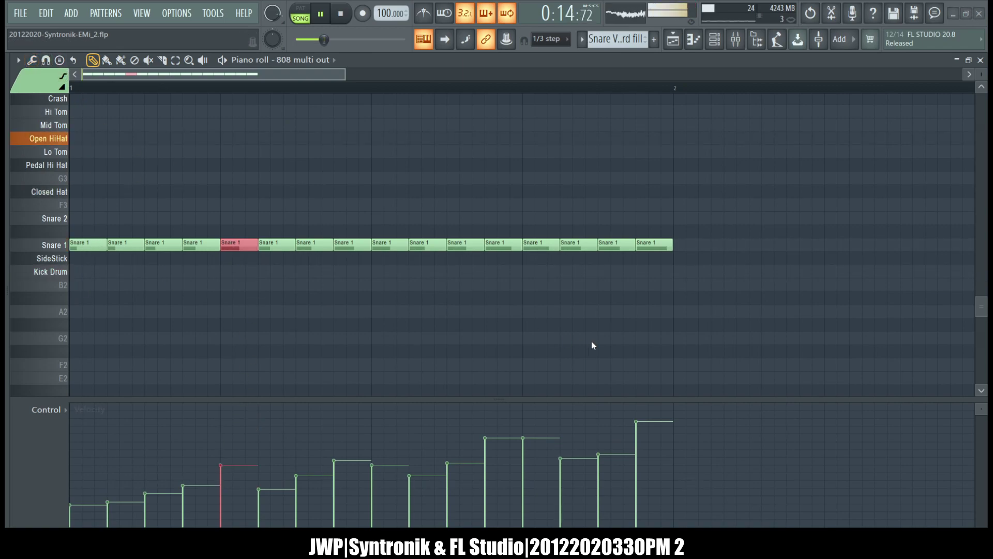
left_click(725, 226)
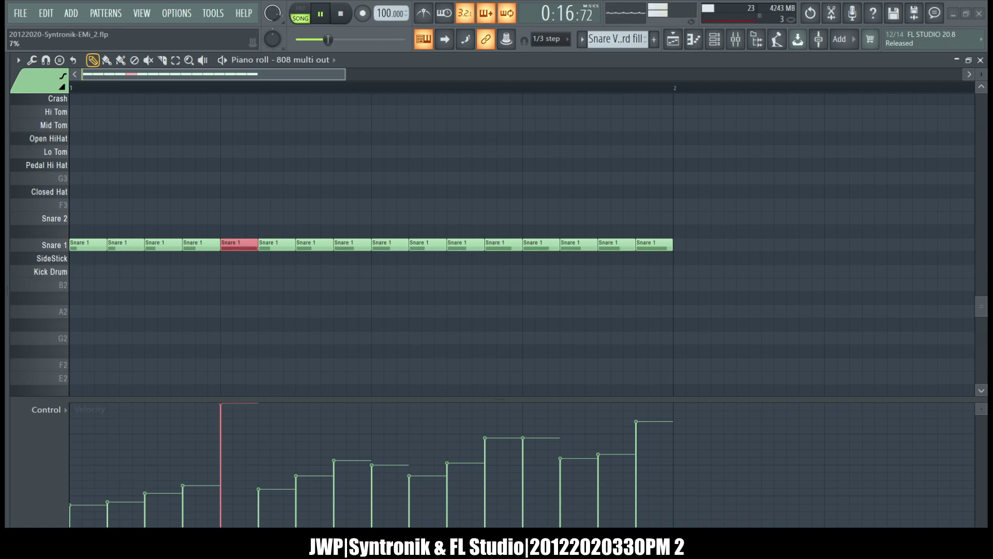
scroll(239, 245, "down", 1)
scroll(239, 244, "up", 1)
scroll(239, 245, "down", 2)
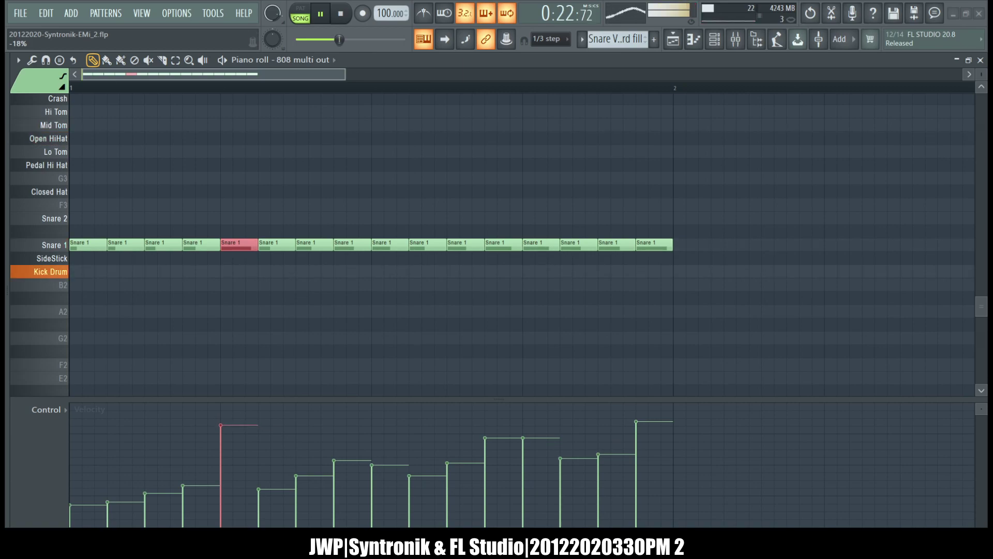
scroll(239, 244, "down", 1)
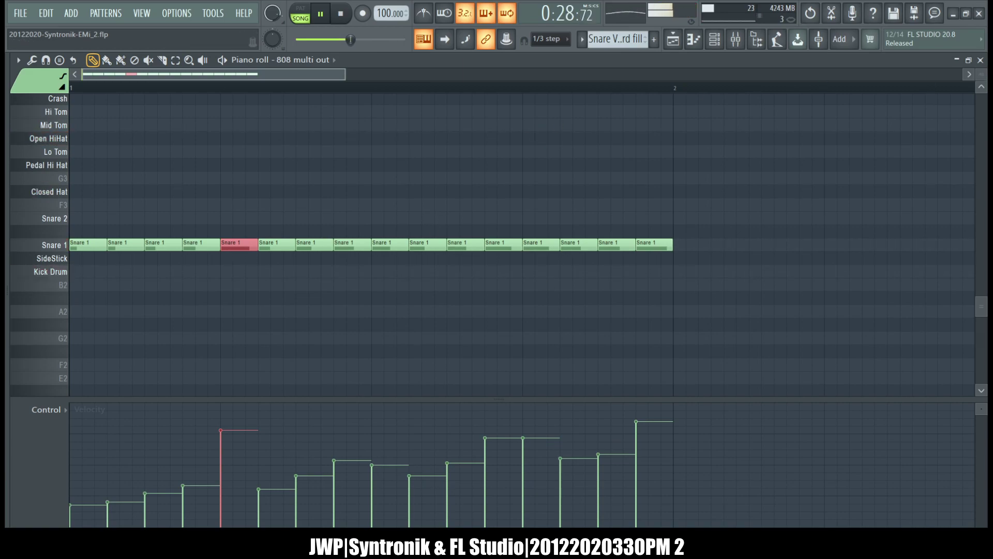
left_click(980, 60)
key("F6")
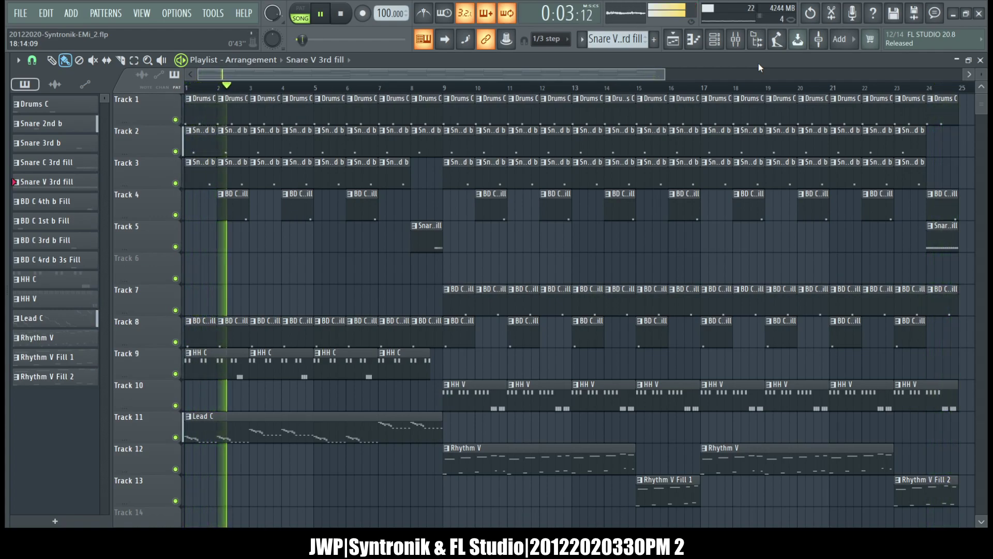
- Accent the thirteenth note of Snare V 3rd fill by raising its velocity to the fifth note's level
double_click(938, 247)
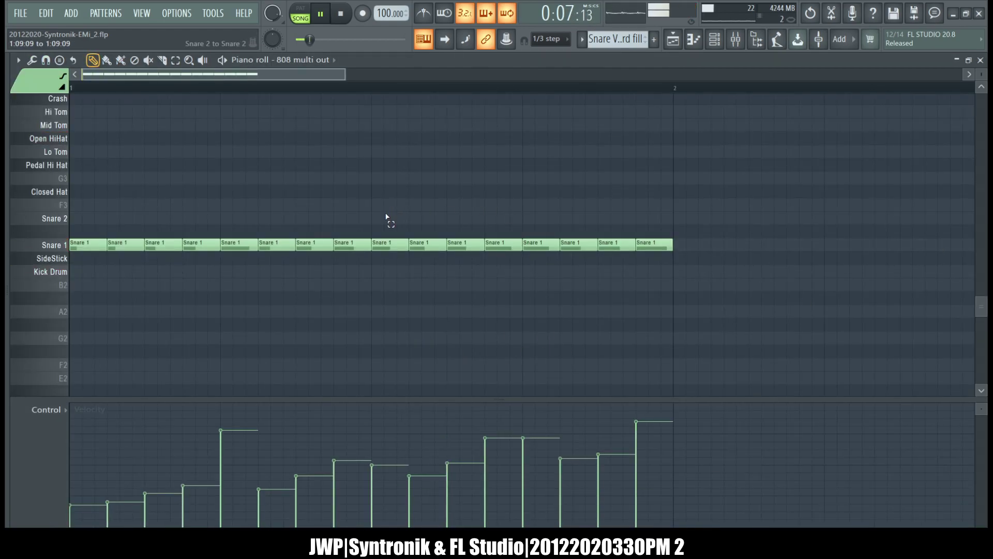
left_click_drag(386, 216, 386, 298)
left_click_drag(544, 208, 543, 331)
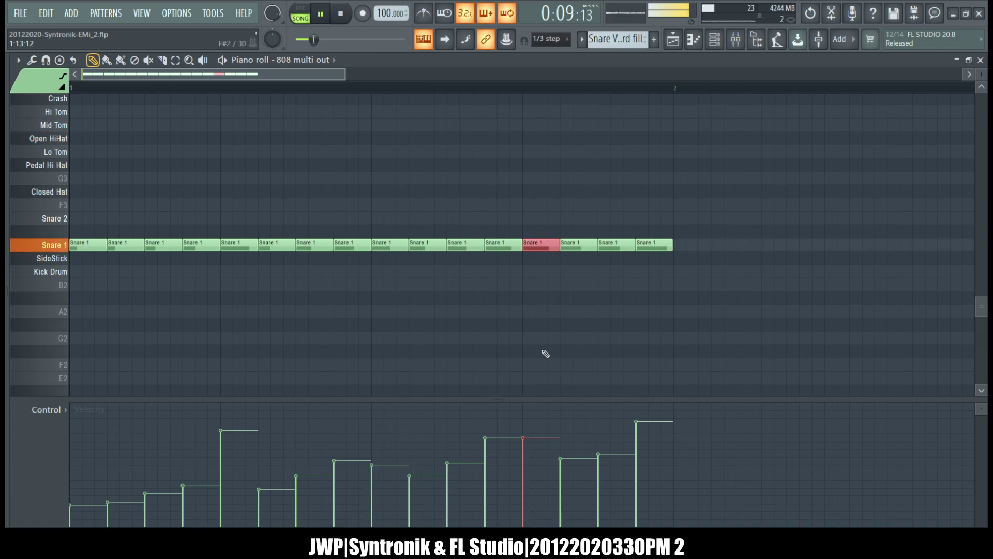
left_click_drag(539, 426, 548, 268)
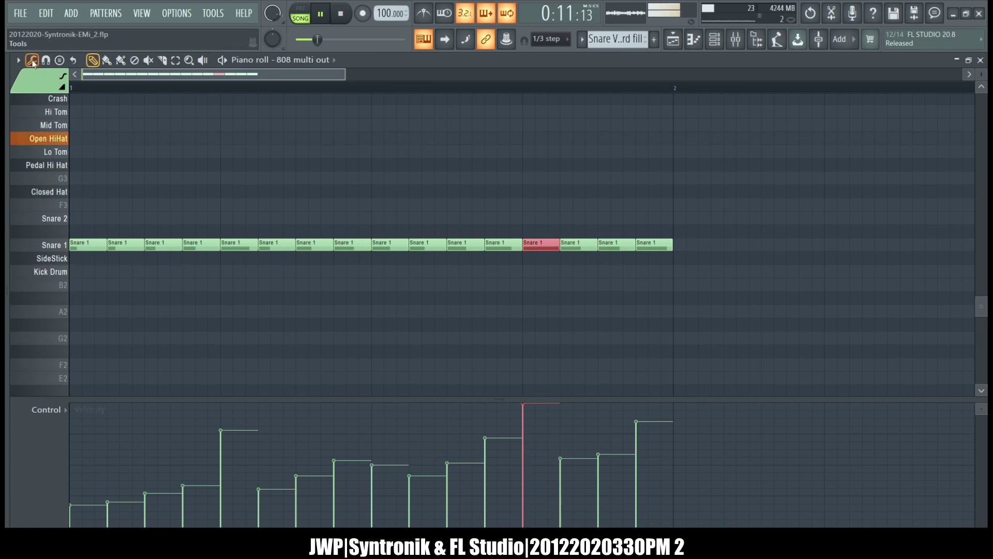
left_click(65, 286)
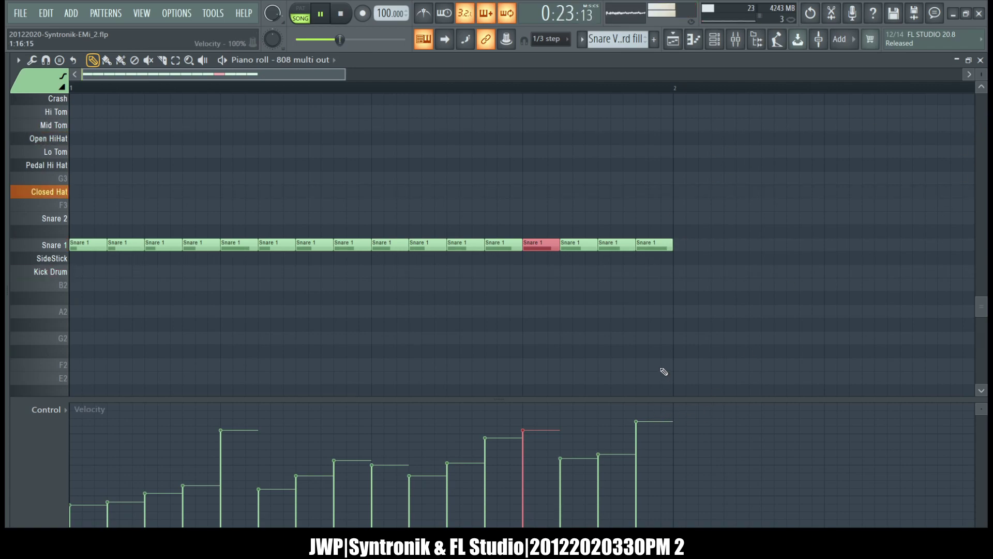
- Set the last note of Snare V 3rd fill to the fifth note's velocity level, and return to the playlist
scroll(659, 350, "down", 3)
left_click(656, 428)
left_click_drag(656, 430, 660, 403)
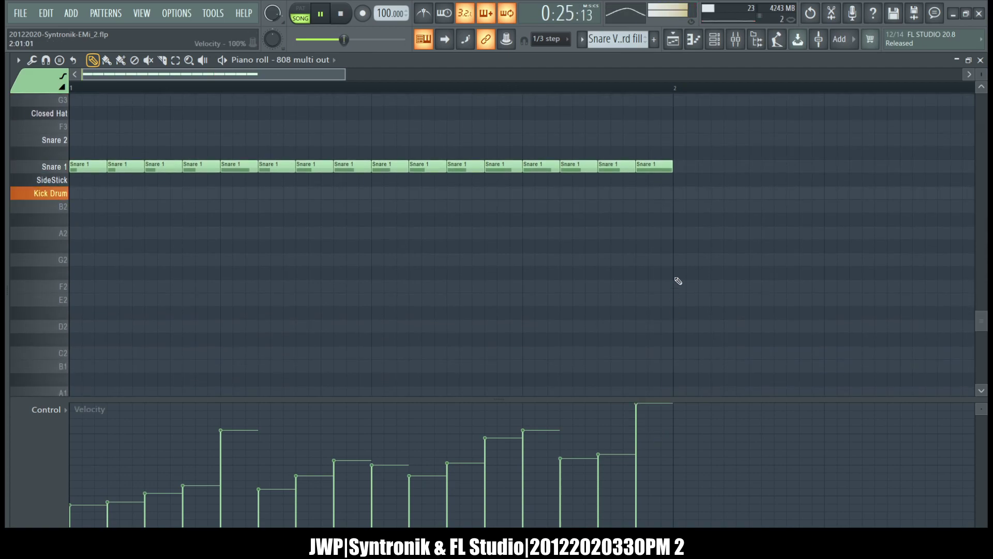
left_click(660, 166)
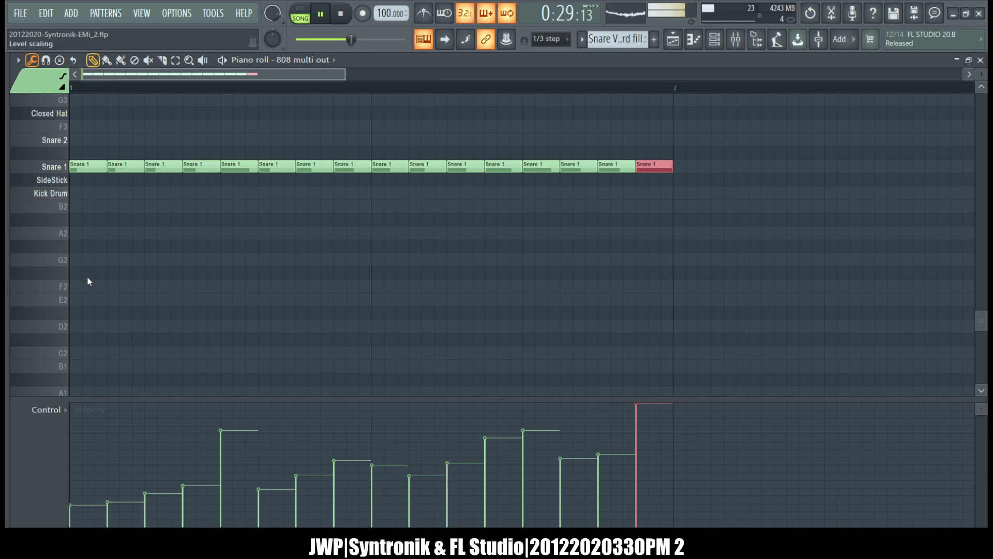
key("ctrl+z")
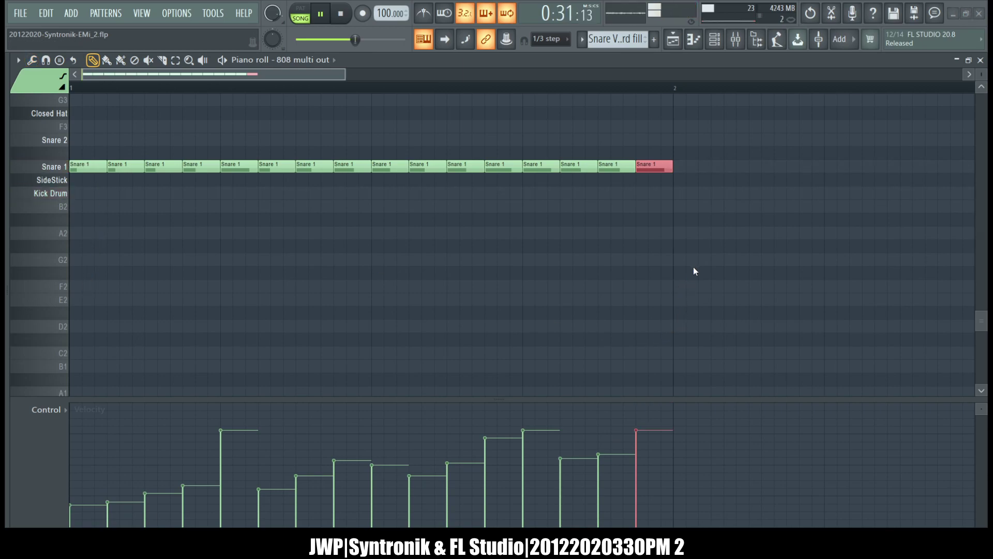
scroll(711, 310, "up", 5)
scroll(710, 310, "down", 2)
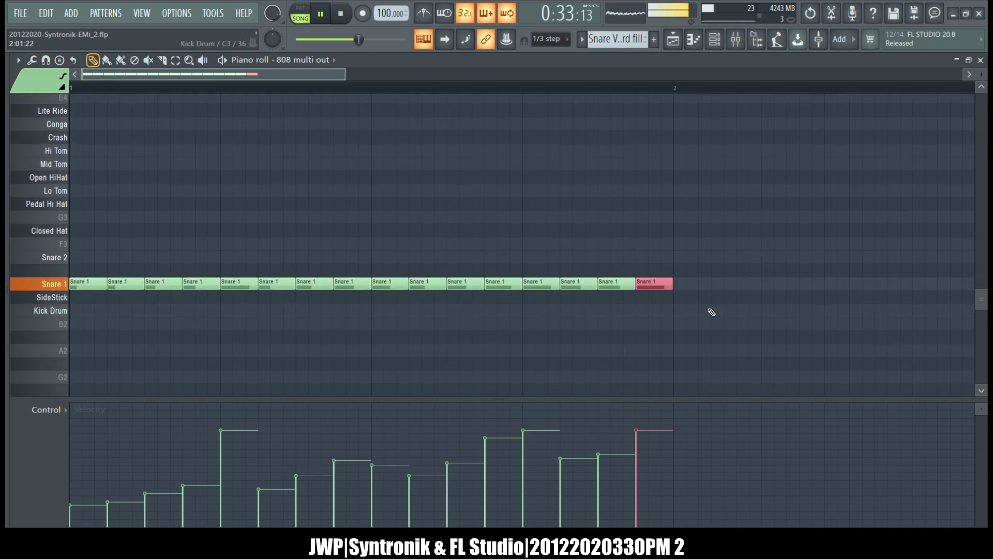
left_click(980, 60)
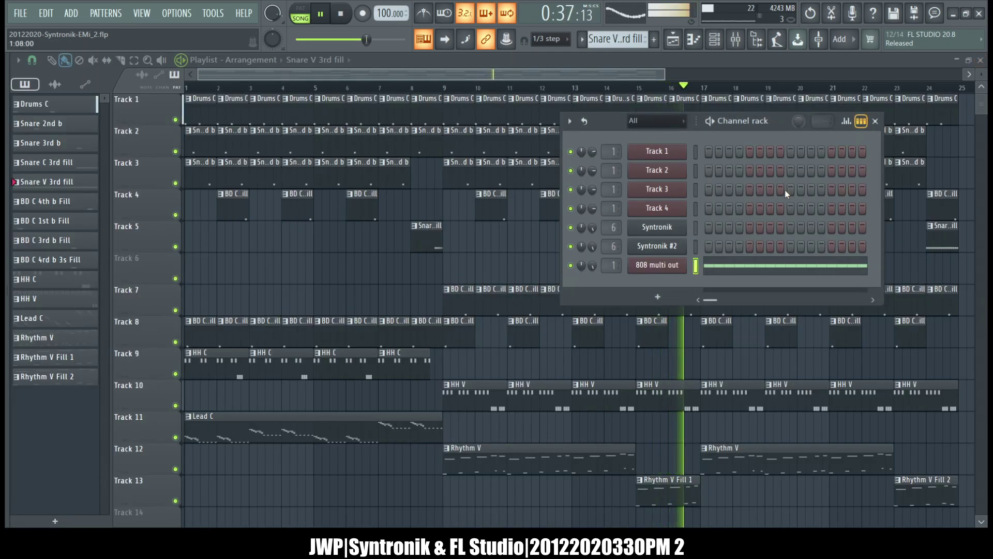
- Review the arrangement with the channel rack hidden and the playlist tracks reduced in height, and stop playback
left_click(716, 42)
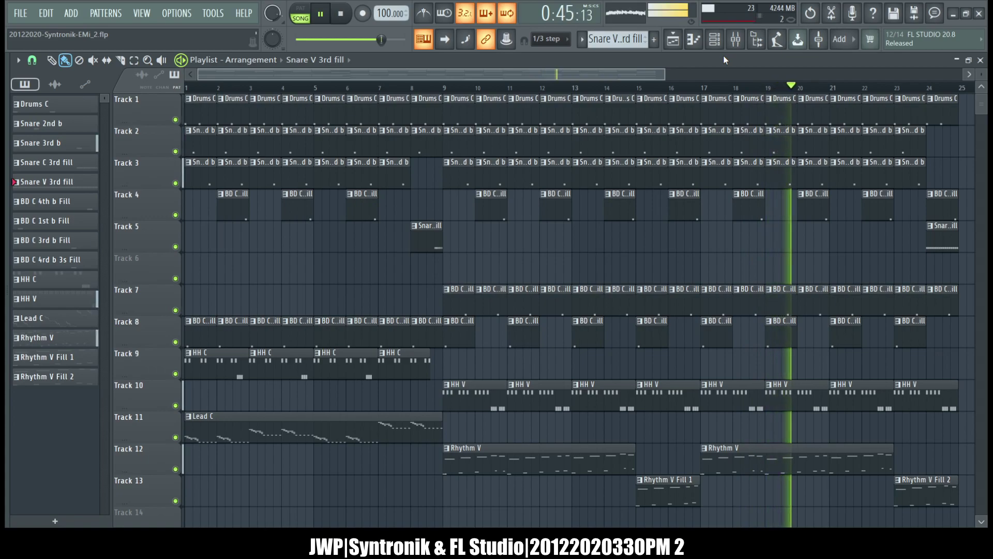
left_click_drag(984, 79, 984, 76)
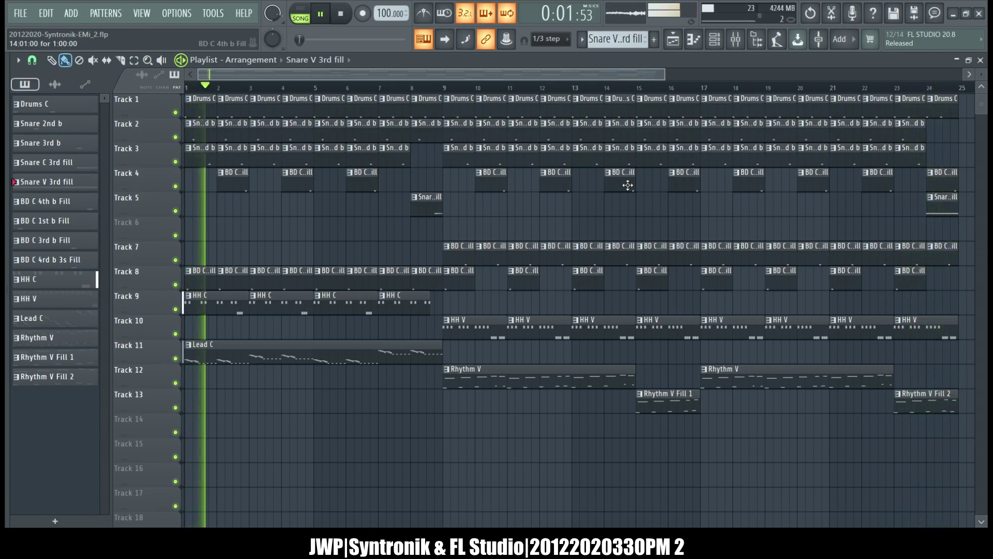
left_click(346, 20)
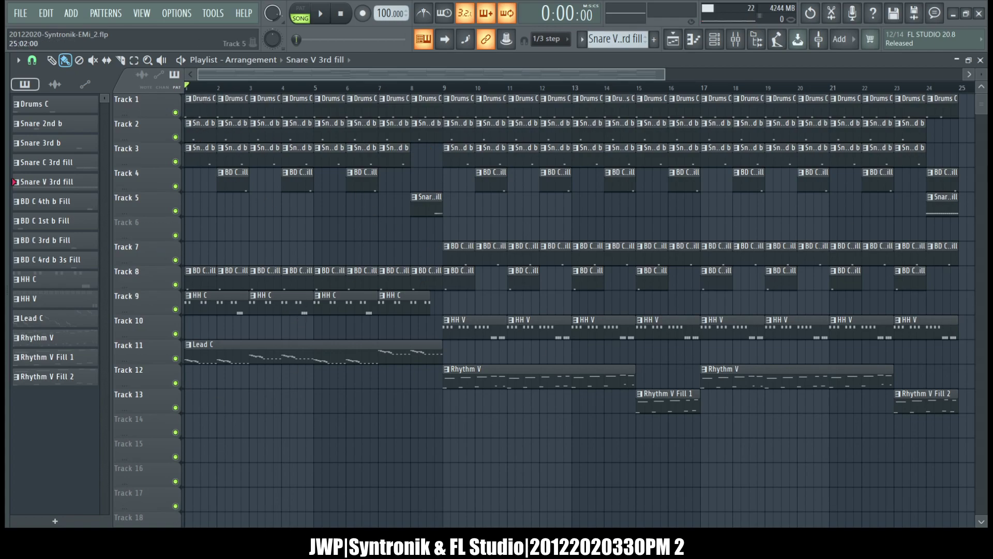
- Load the Vicinity Organ preset of the 99 synth into Syntronik #2
left_click(714, 39)
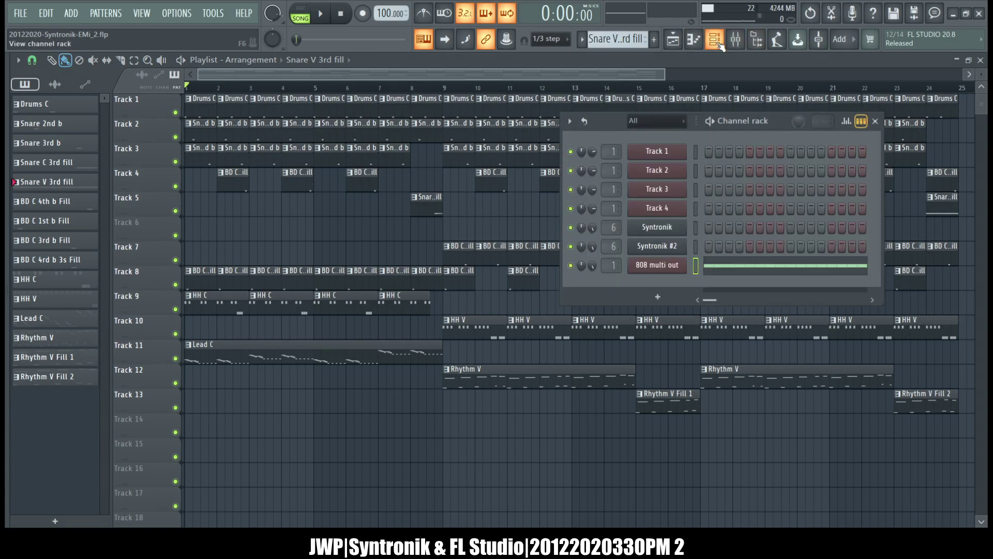
left_click(670, 248)
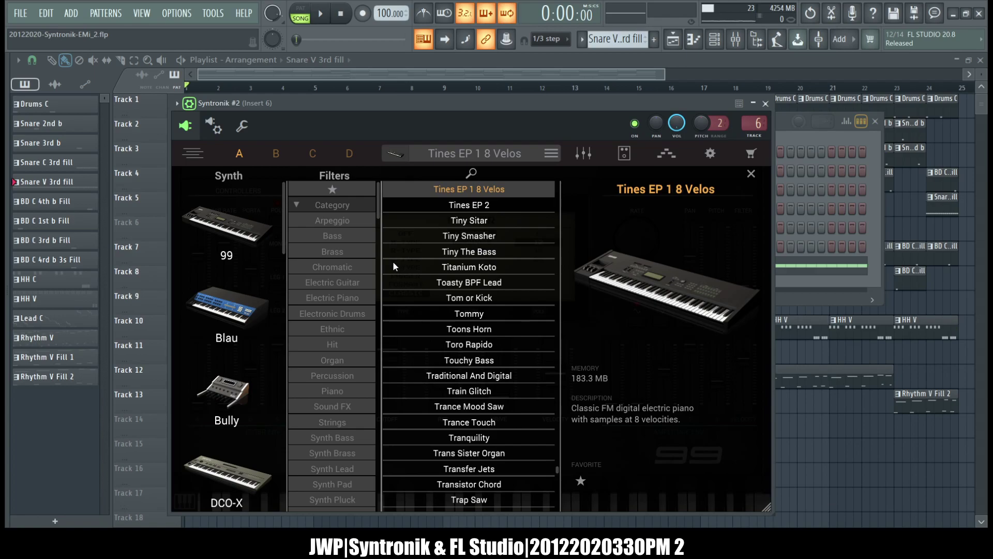
left_click(297, 205)
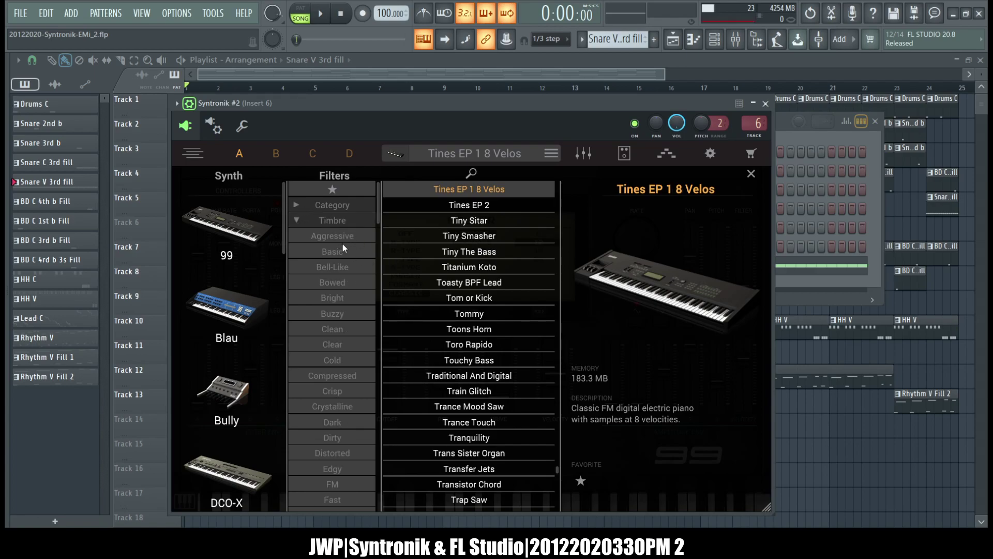
left_click(331, 252)
scroll(517, 238, "down", 8)
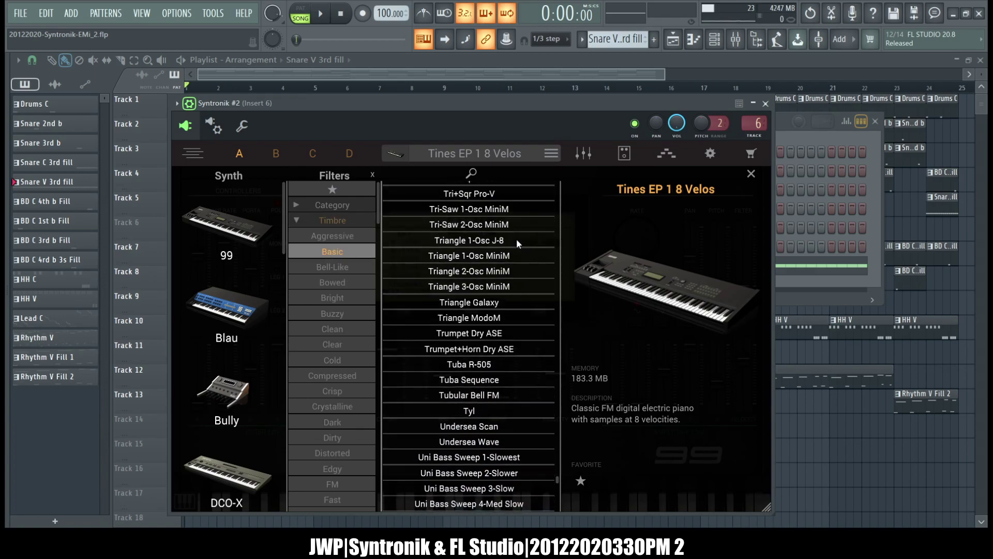
scroll(516, 238, "up", 5)
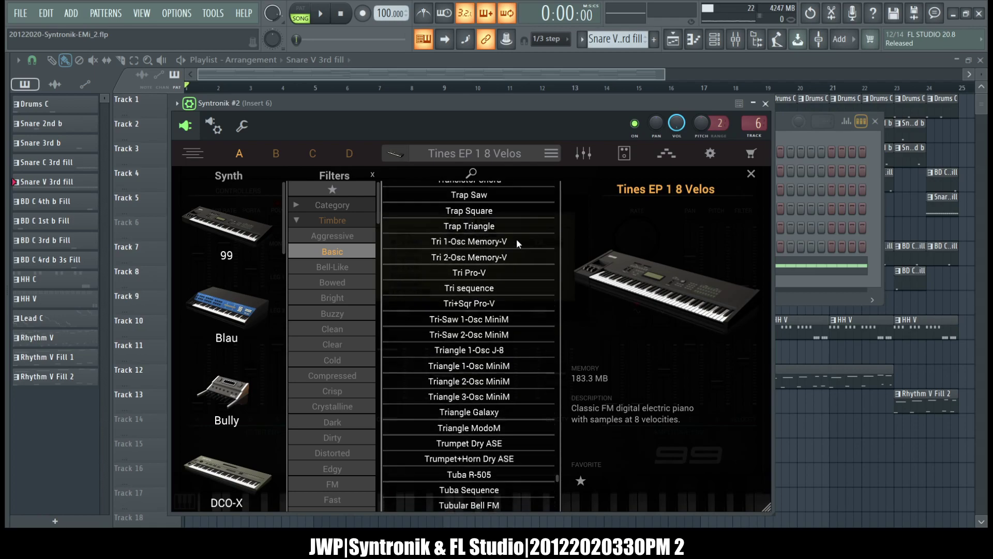
left_click(263, 224)
scroll(514, 260, "down", 3)
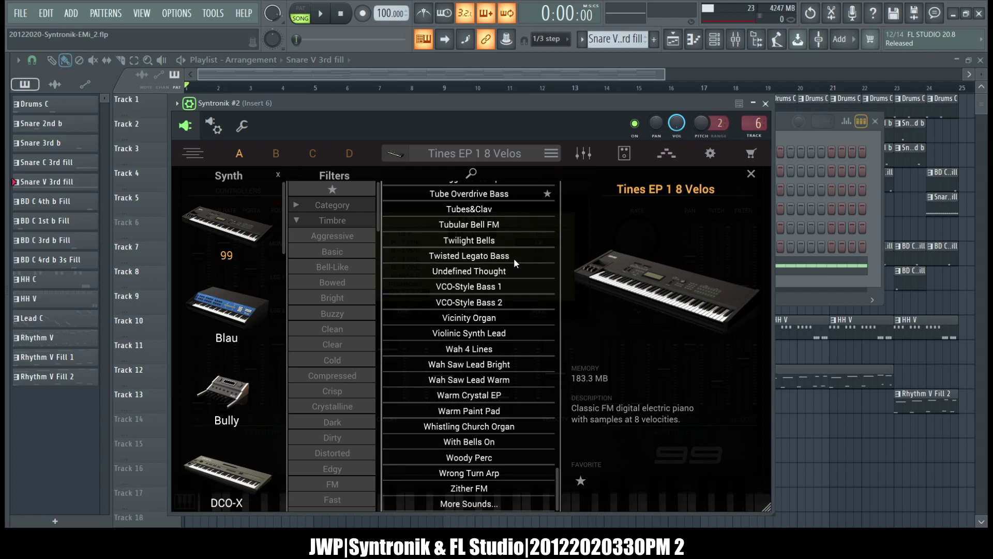
left_click(484, 318)
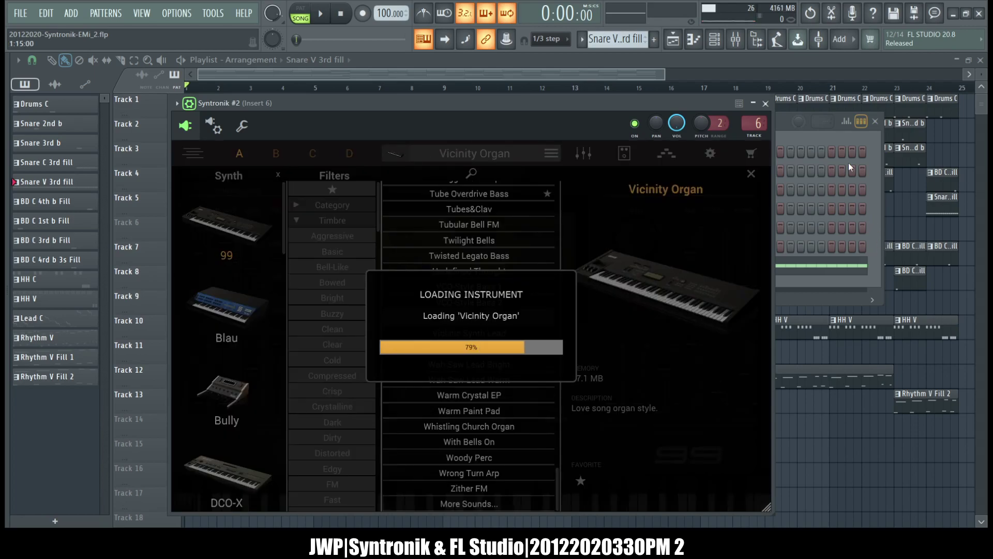
- Move the Lead C pattern's notes from the Syntronik channel to the Track 1 channel
left_click(829, 143)
mouse_move(616, 40)
left_mouse_down()
mouse_move(615, 57)
mouse_move(615, 8)
mouse_move(616, 18)
left_mouse_up()
left_click(696, 227)
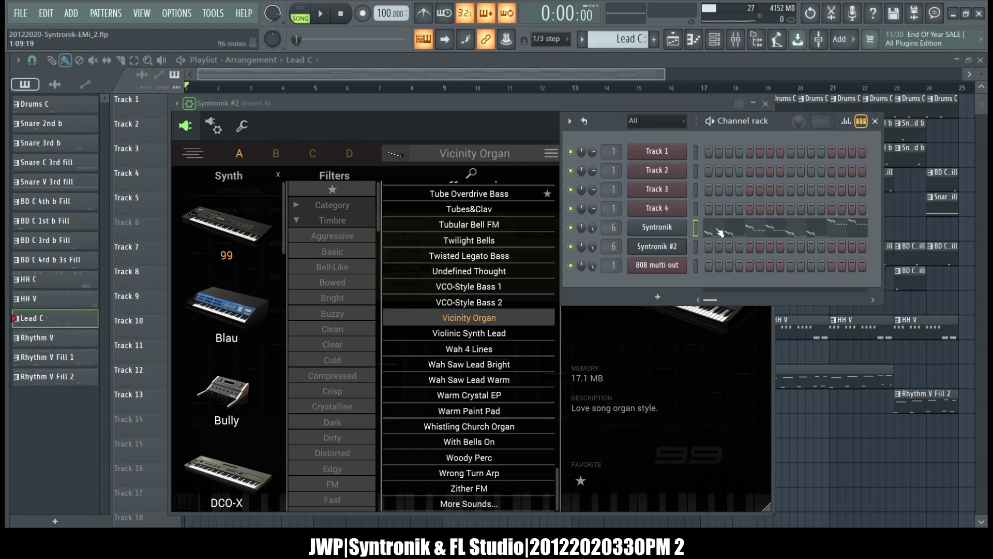
key("ctrl+x")
key("ctrl+v")
- Move the Rhythm V pattern's notes from the Syntronik channel to the Track 1 channel
left_click_drag(633, 39, 633, 37)
left_click(697, 228)
key("ctrl+x")
left_click(695, 152)
key("ctrl+v")
- Move the notes of Rhythm V Fill 2 and Rhythm V Fill 1 from the Syntronik channel to the Track 1 channel
left_click_drag(633, 39, 633, 34)
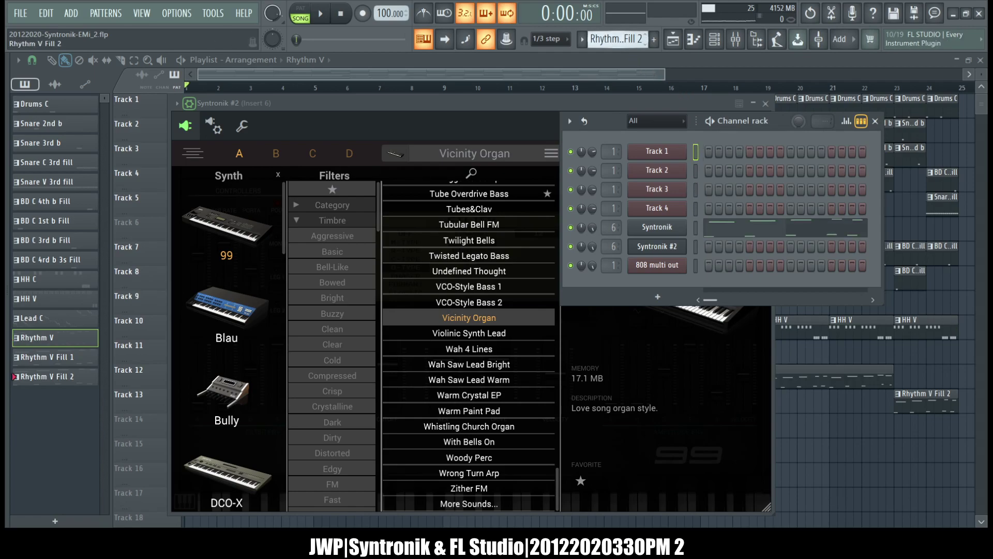
left_click(693, 229)
key("ctrl+x")
left_click(693, 153)
key("ctrl+v")
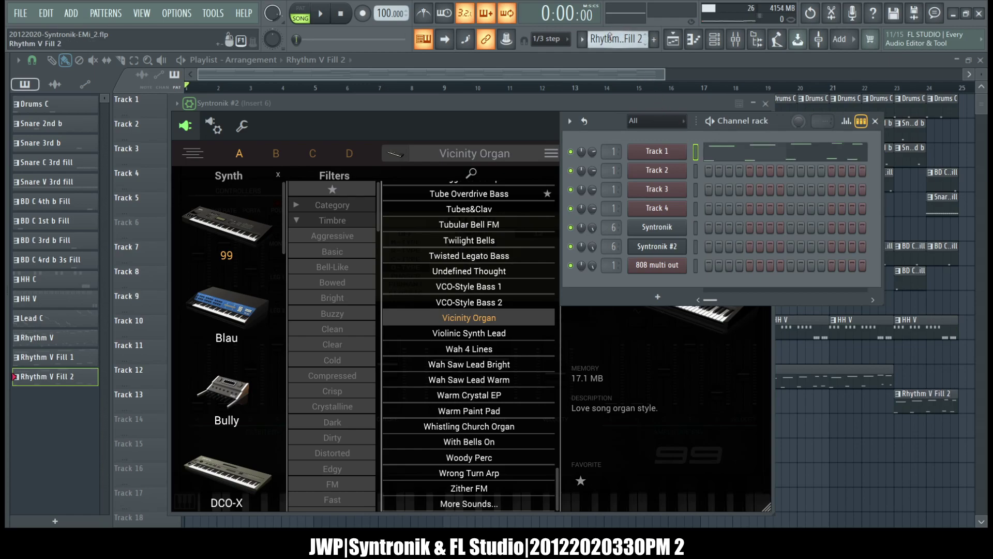
left_click_drag(620, 38, 616, 41)
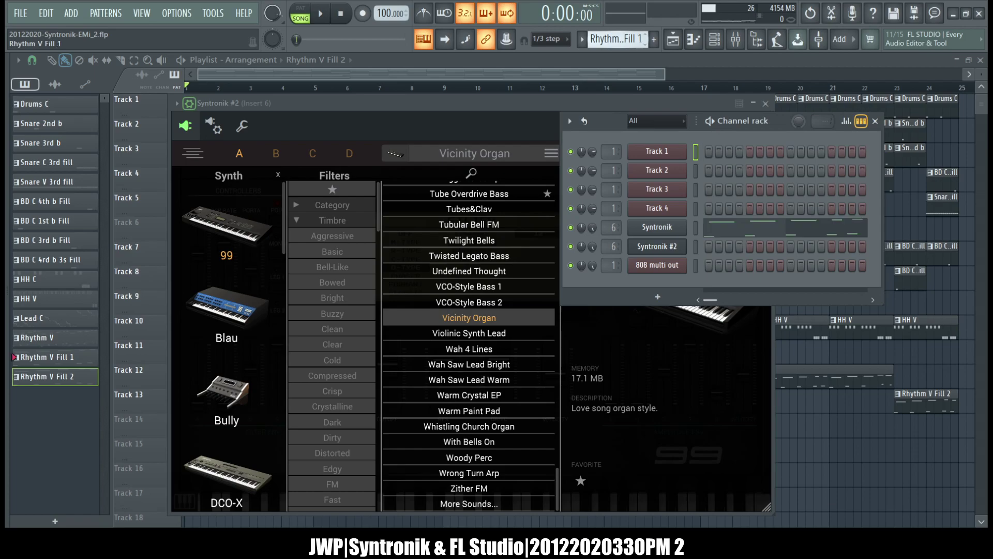
left_click(697, 227)
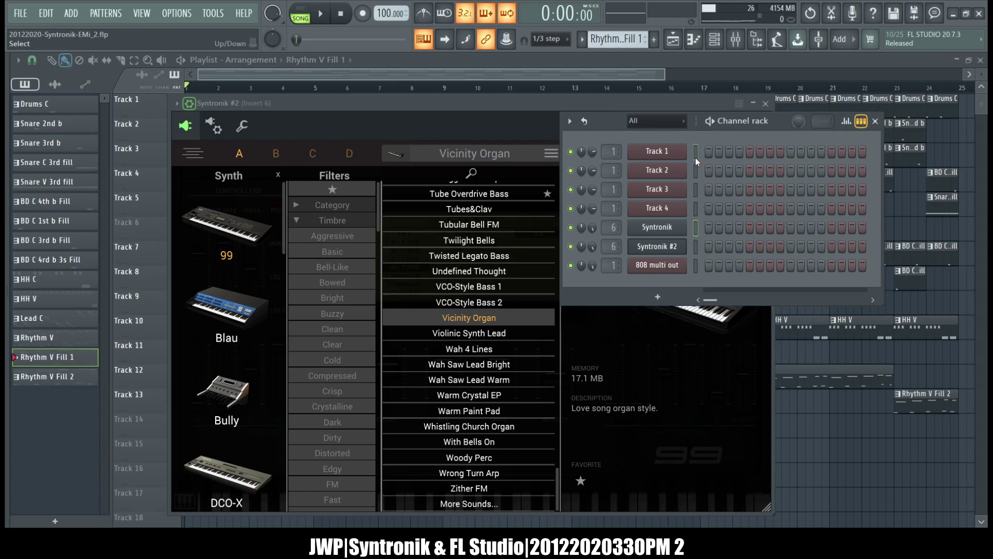
- Inspect the master track's Control Surface in the mixer, and audition the Track 1 channel from the channel rack
left_click(737, 40)
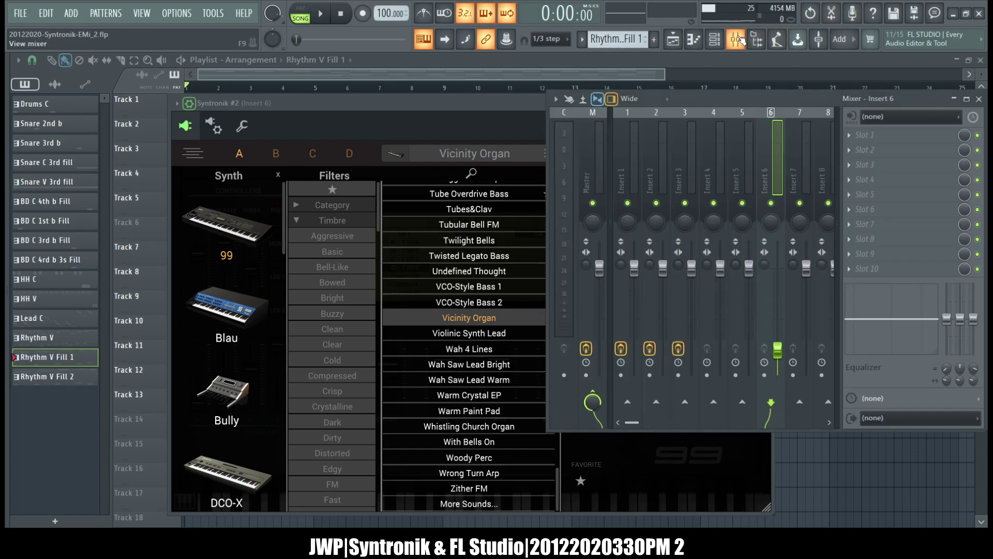
left_click(596, 186)
left_click(891, 136)
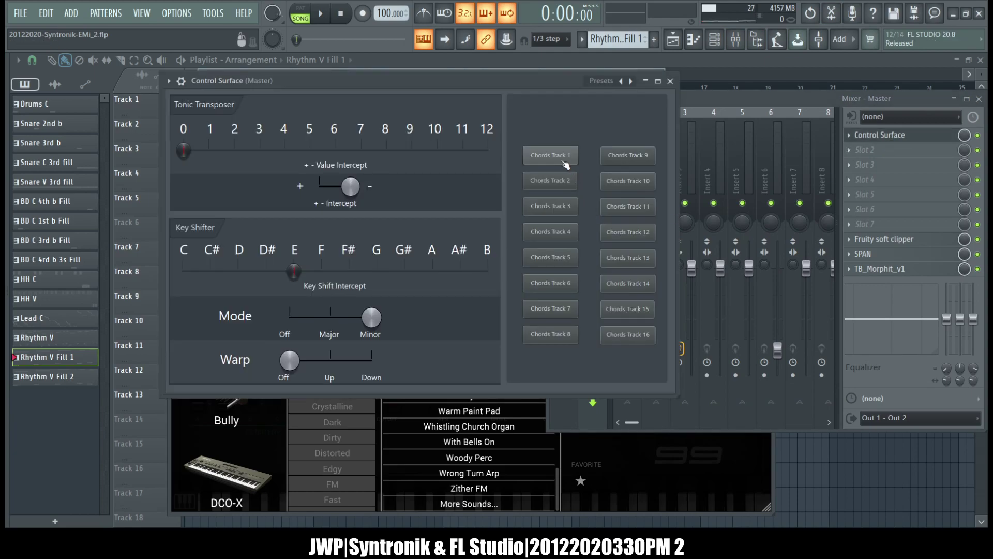
left_click(671, 82)
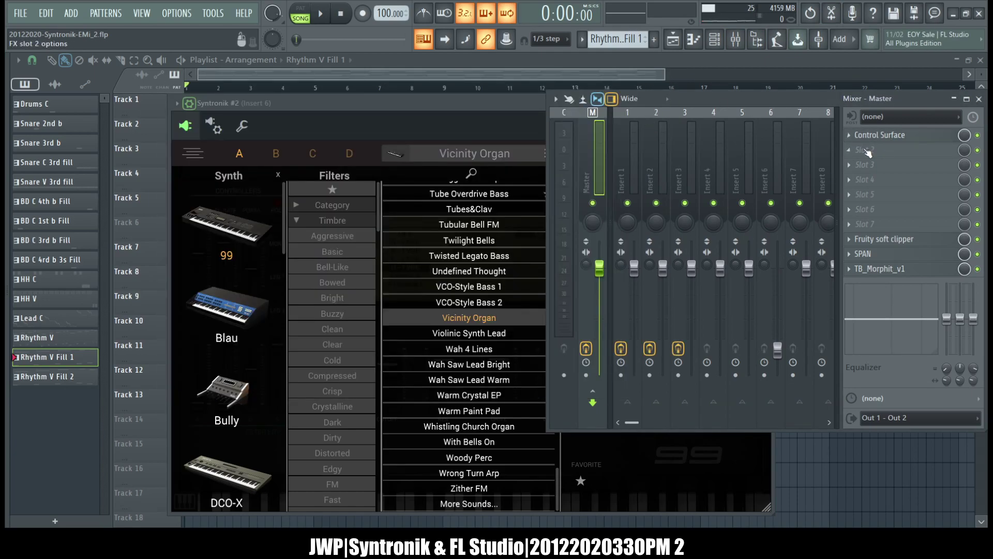
left_click(491, 102)
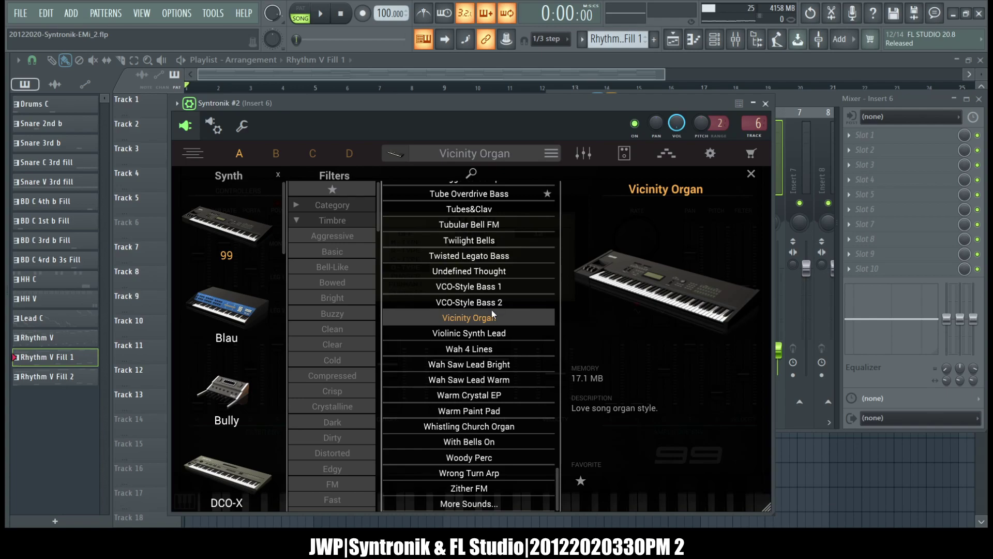
left_click(715, 43)
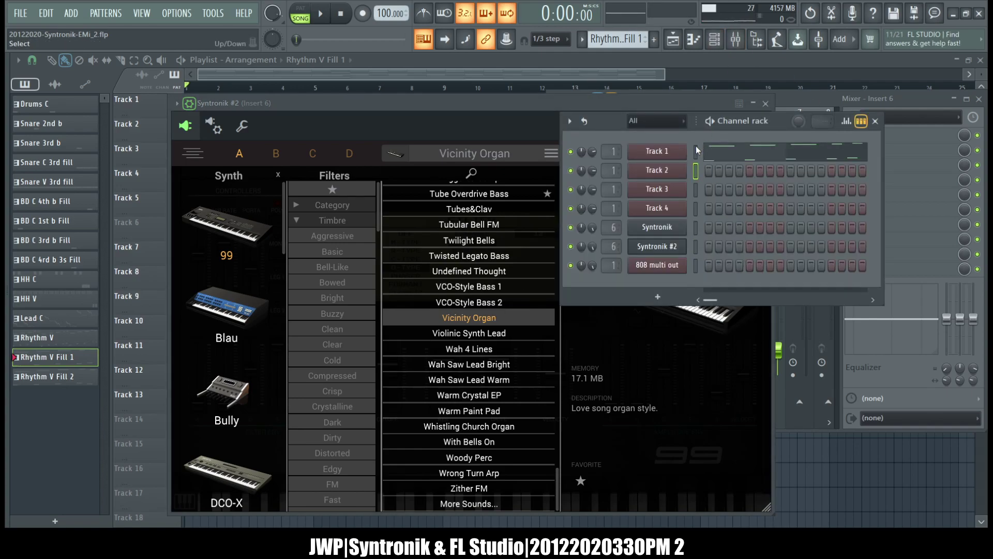
left_click(696, 150)
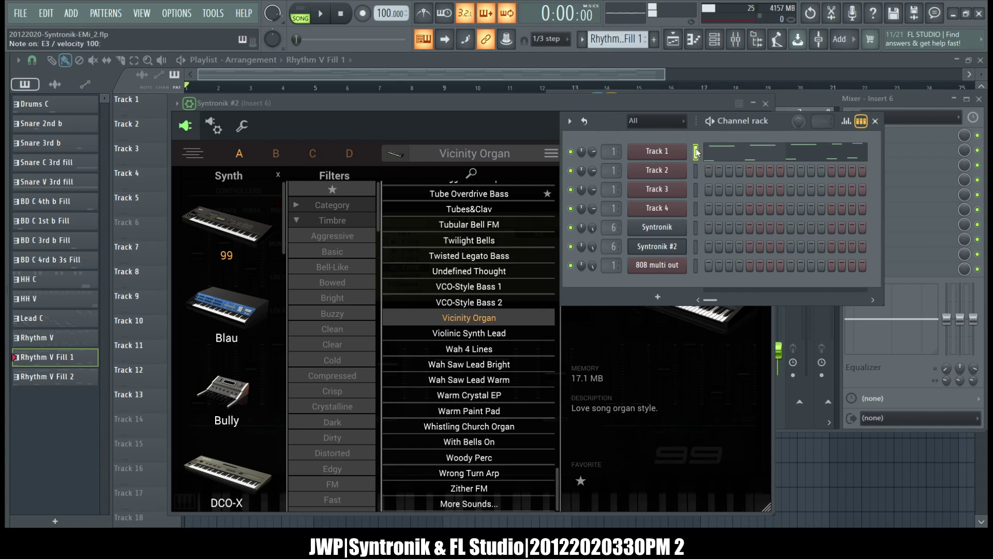
- Connect Output Interject to MIDI port 58 of the FL Studio output in Track 2's Patcher map, and save the project
left_click(655, 174)
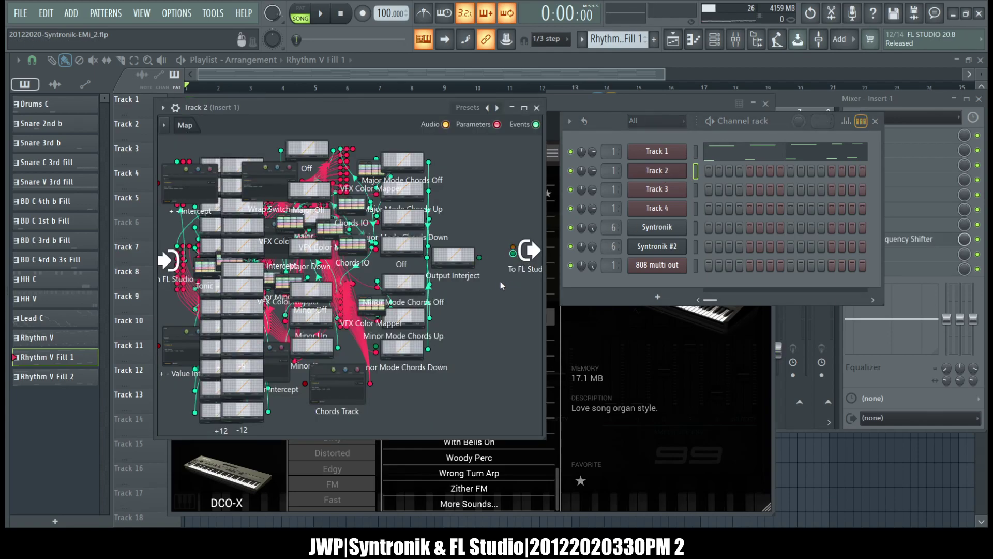
left_click_drag(480, 258, 512, 253)
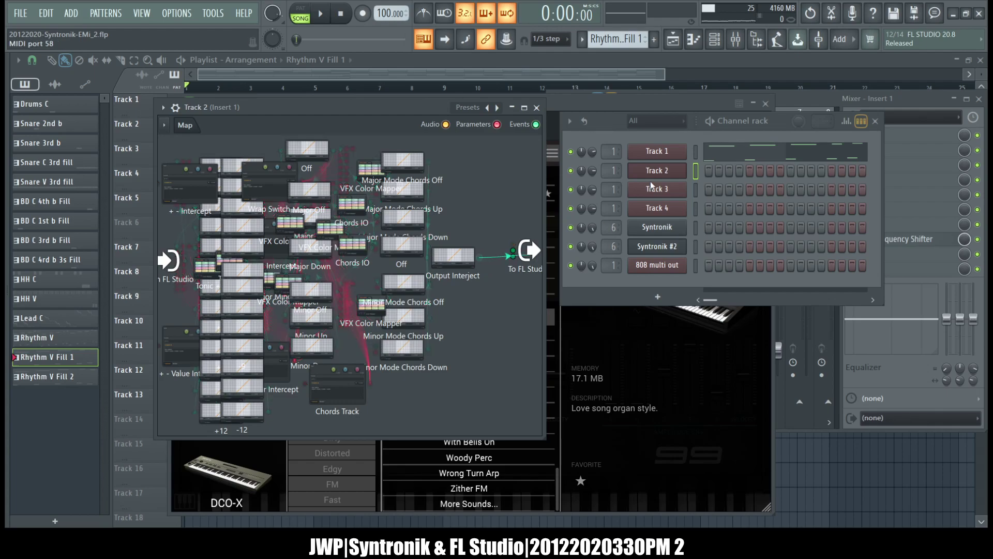
key("ctrl+s")
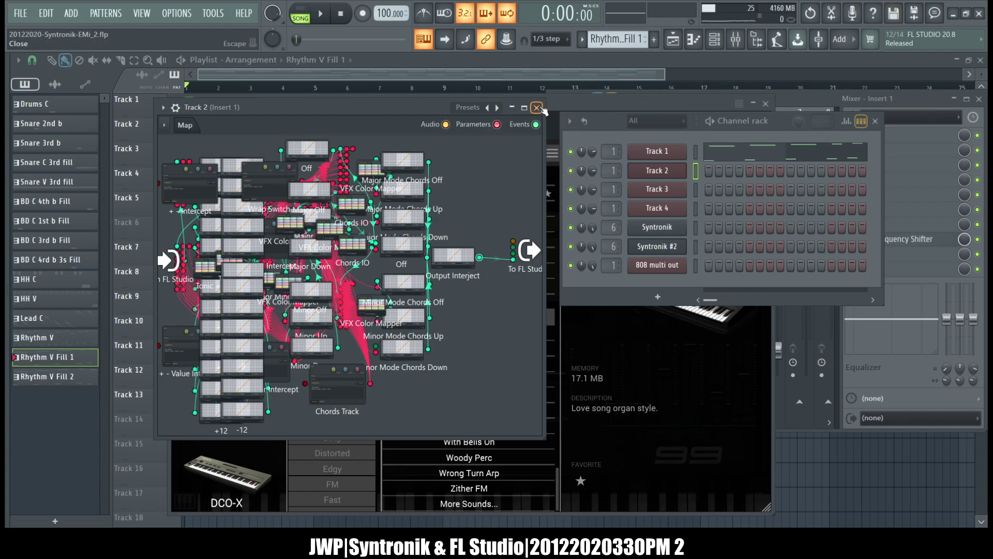
left_click(540, 108)
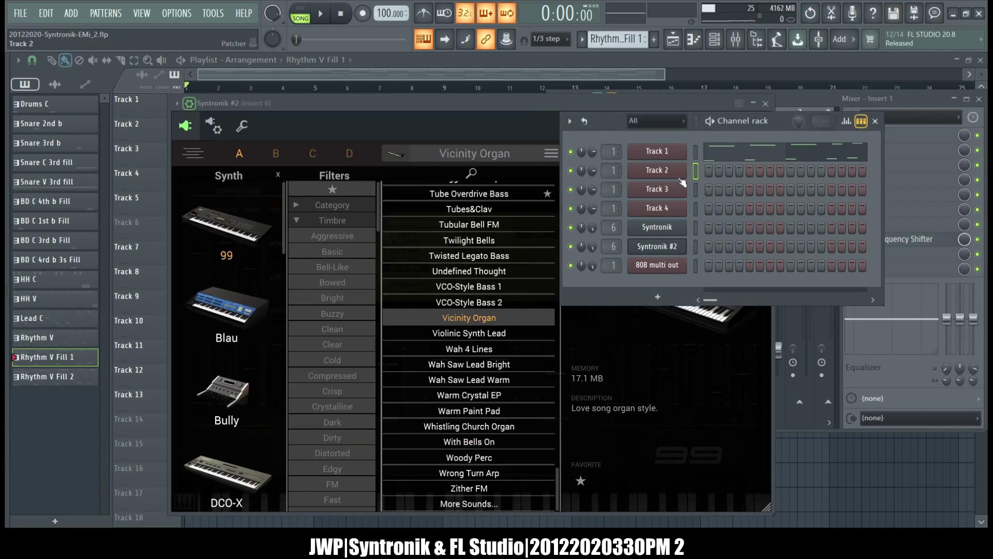
- Examine the MIDI input port setting of the Syntronik channel's plugin wrapper, and return to its synth interface
left_click(657, 229)
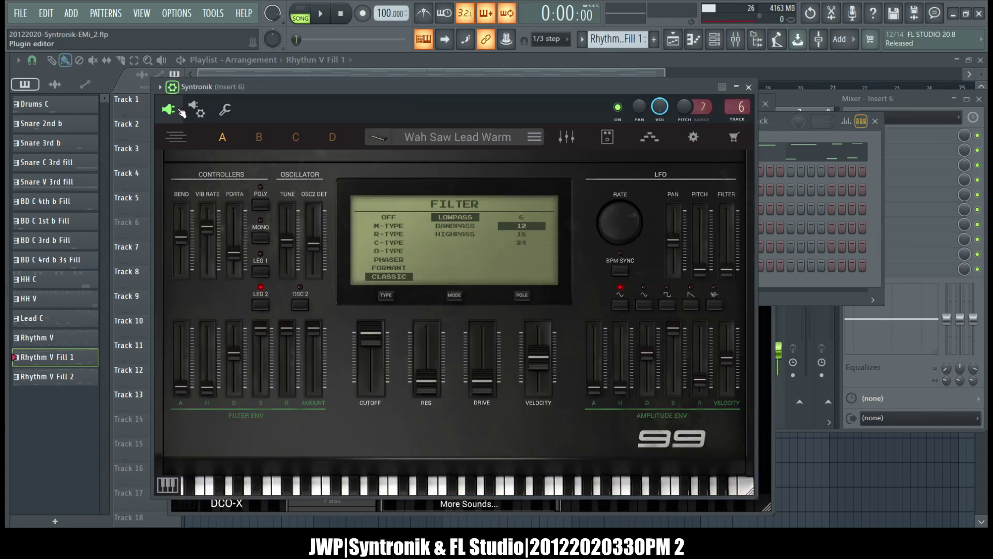
left_click(195, 109)
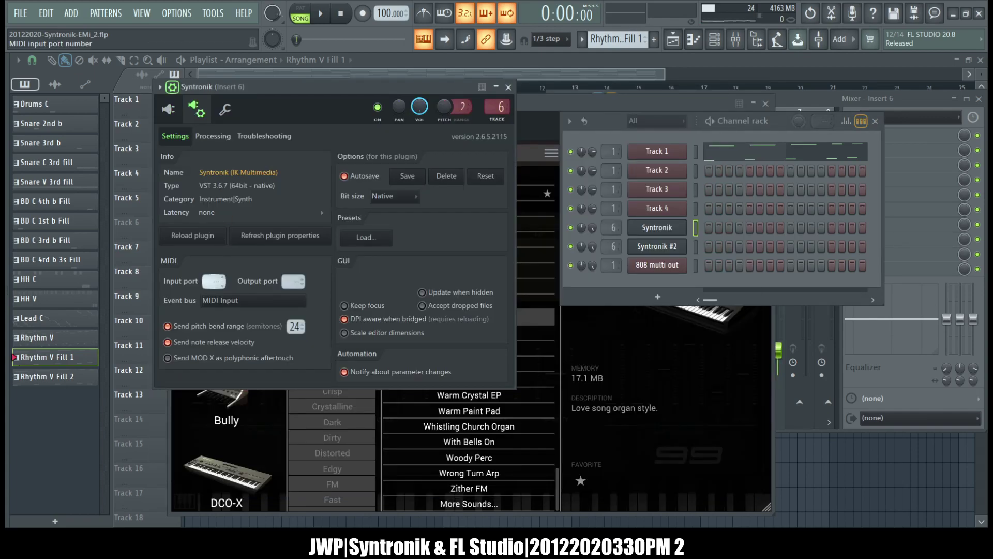
left_click(166, 110)
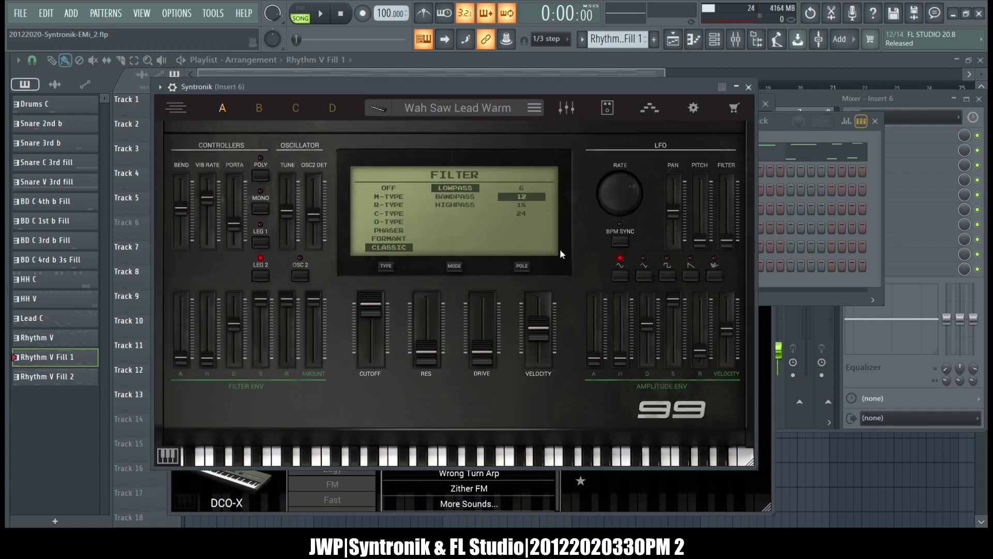
- Adjust the MIDI input port in the Syntronik #2 channel's wrapper settings, and return to its synth interface
left_click(811, 137)
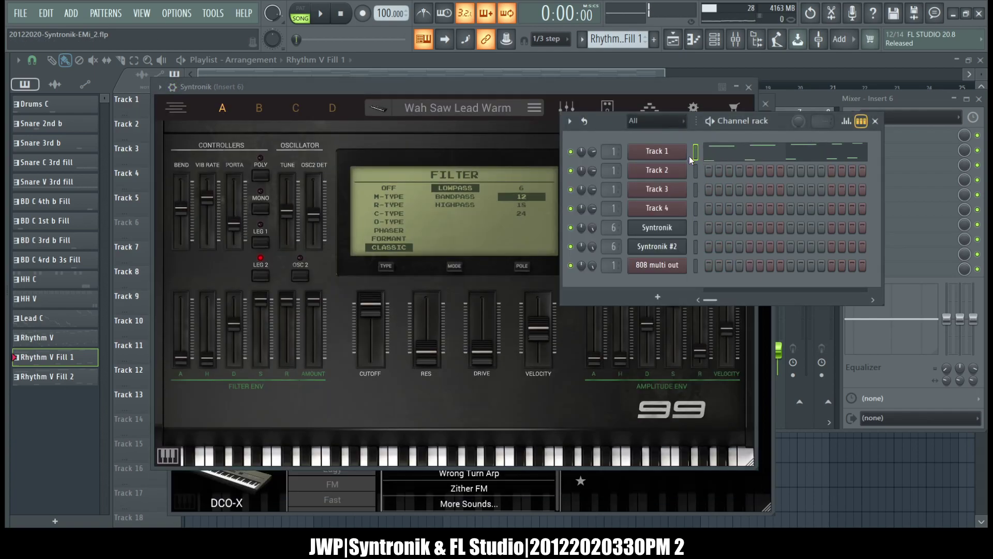
left_click(659, 247)
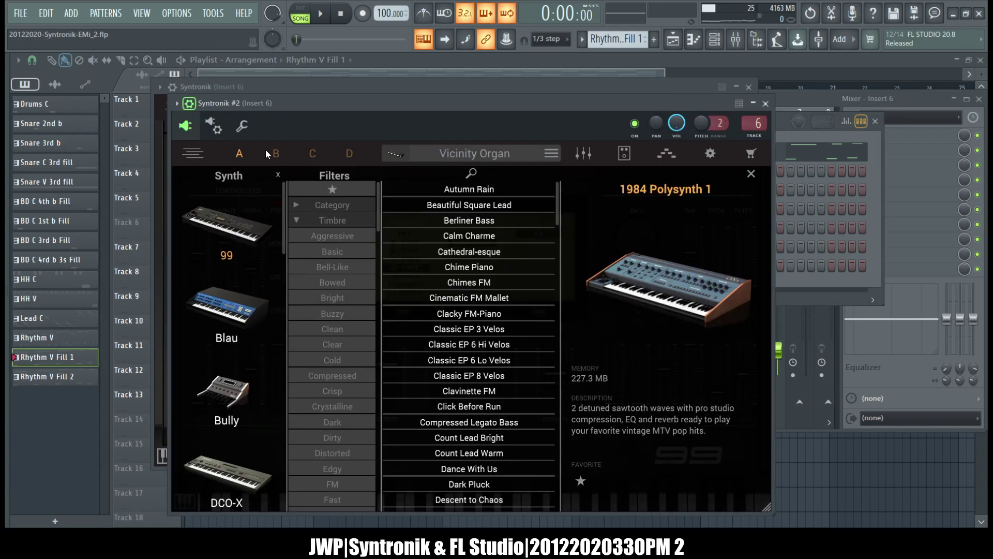
left_click(192, 105)
left_click(211, 124)
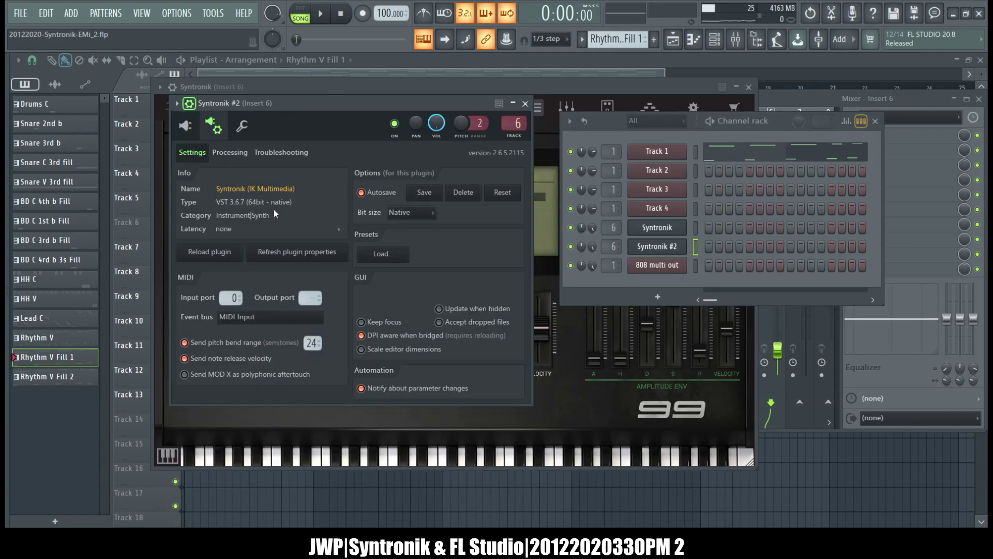
left_click_drag(232, 298, 233, 294)
left_click(188, 126)
- Audition the Track 1 and Track 2 channels from the channel rack, and play the song
left_click(840, 134)
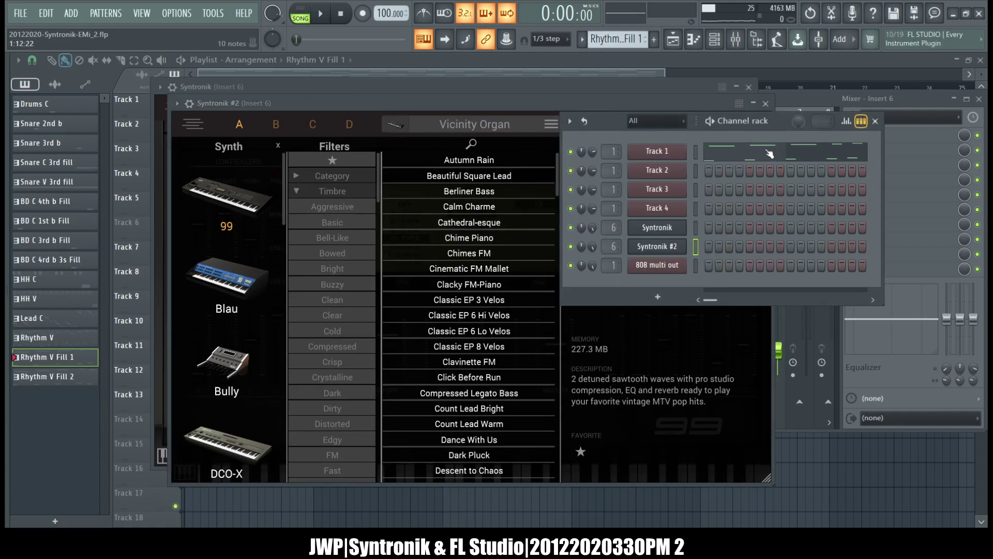
left_click(696, 152)
key("z")
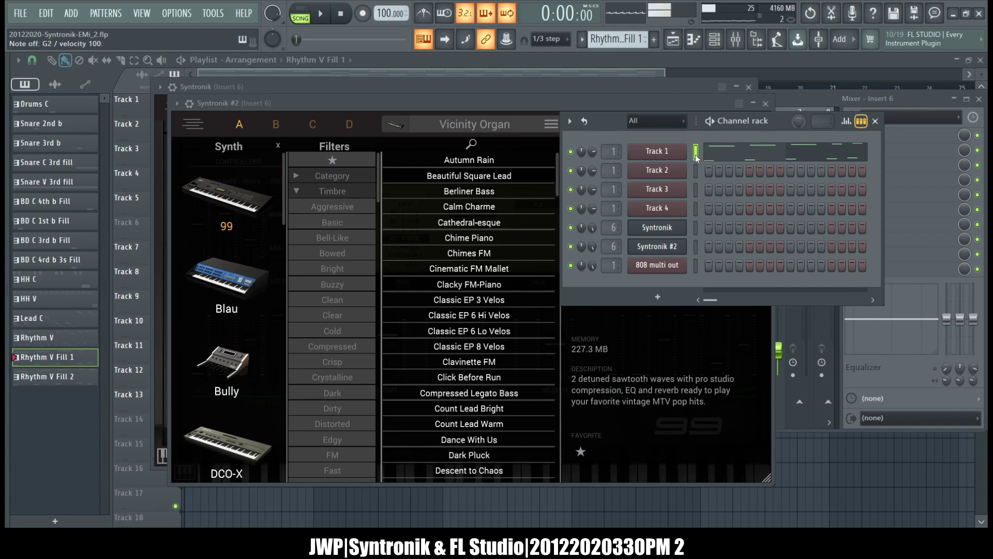
key("c")
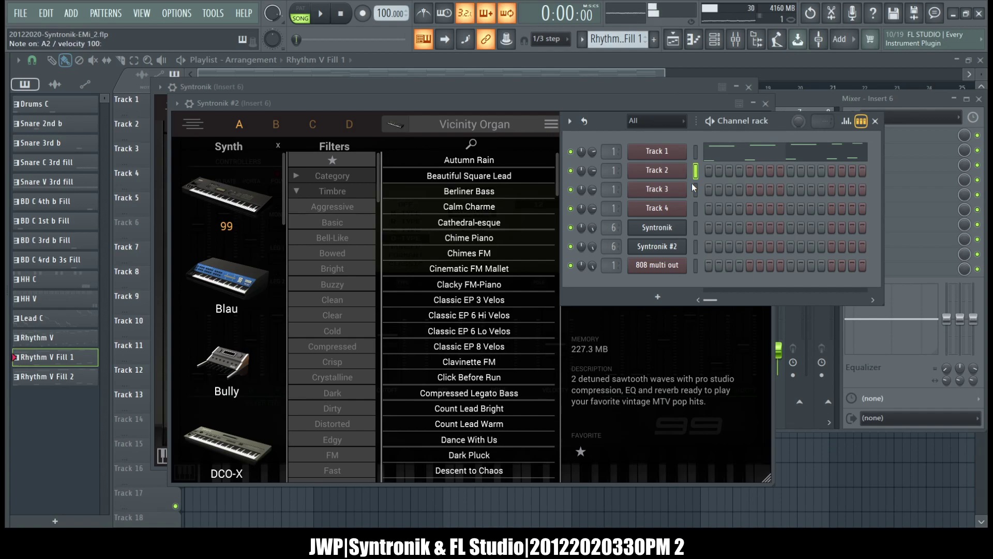
key("space")
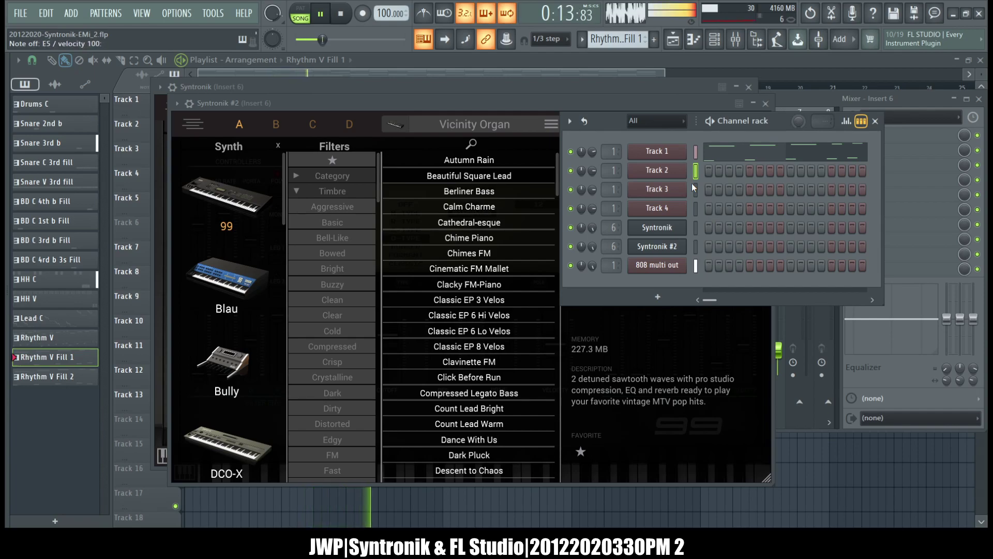
- Route the Syntronik #2 channel to mixer insert 5, and lower that insert's volume to about 55%
scroll(614, 247, "up", 1)
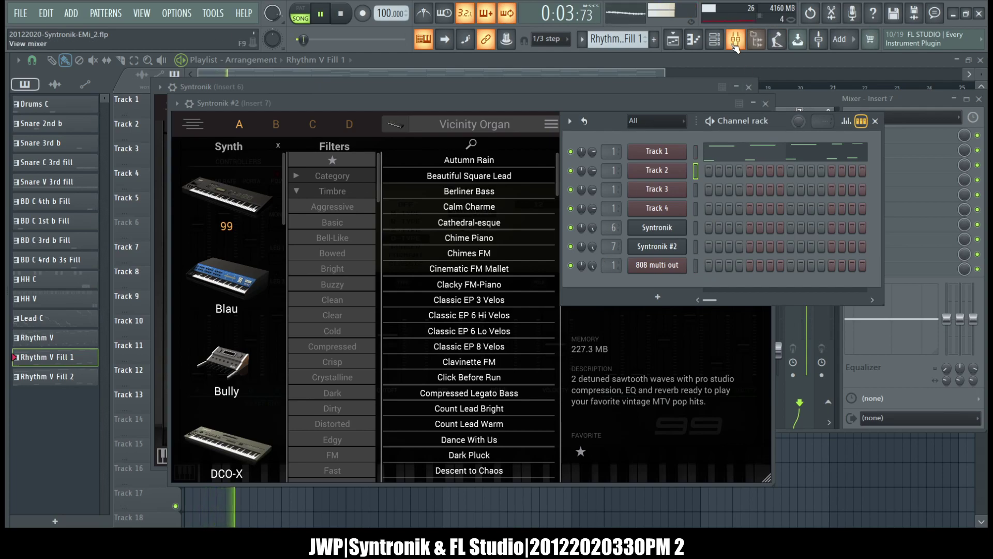
left_click(789, 98)
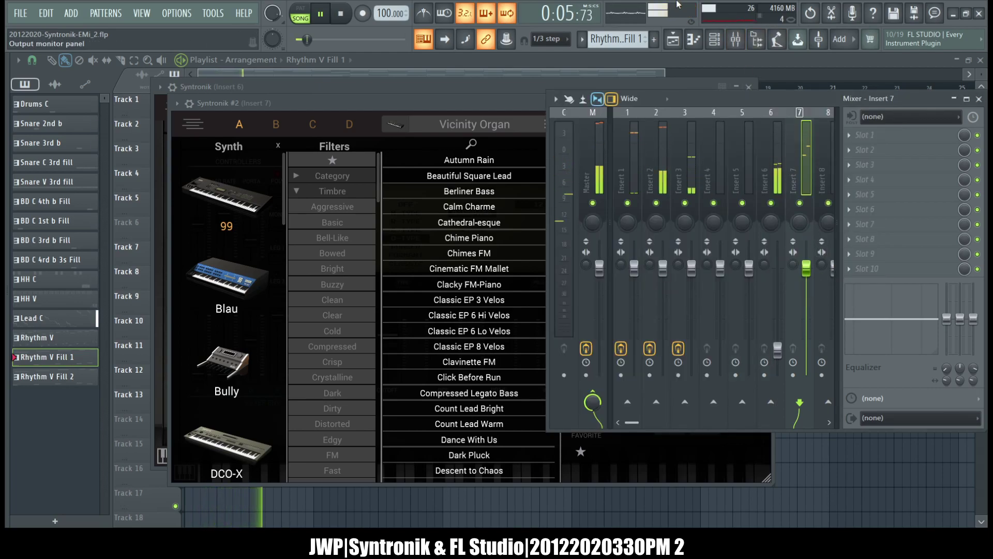
key("F6")
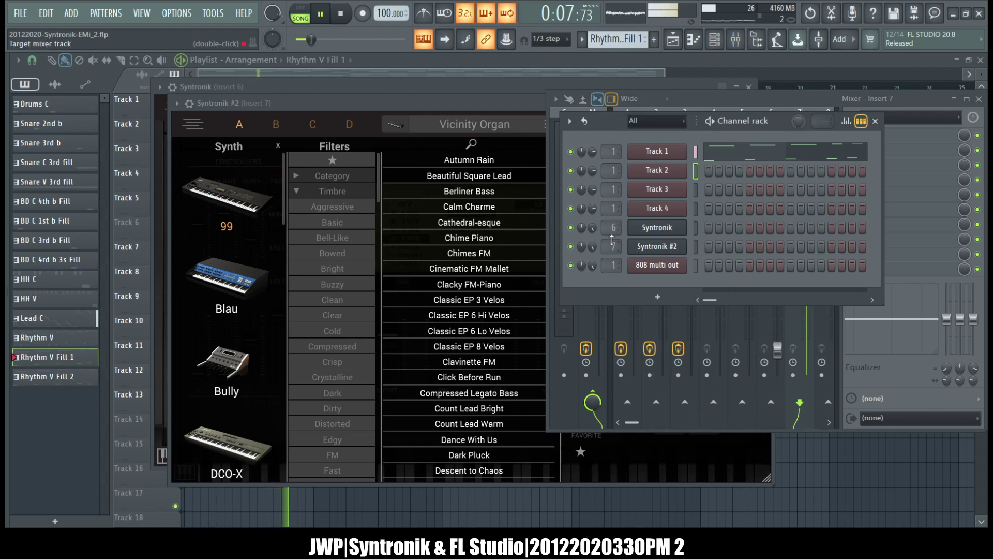
scroll(613, 247, "down", 2)
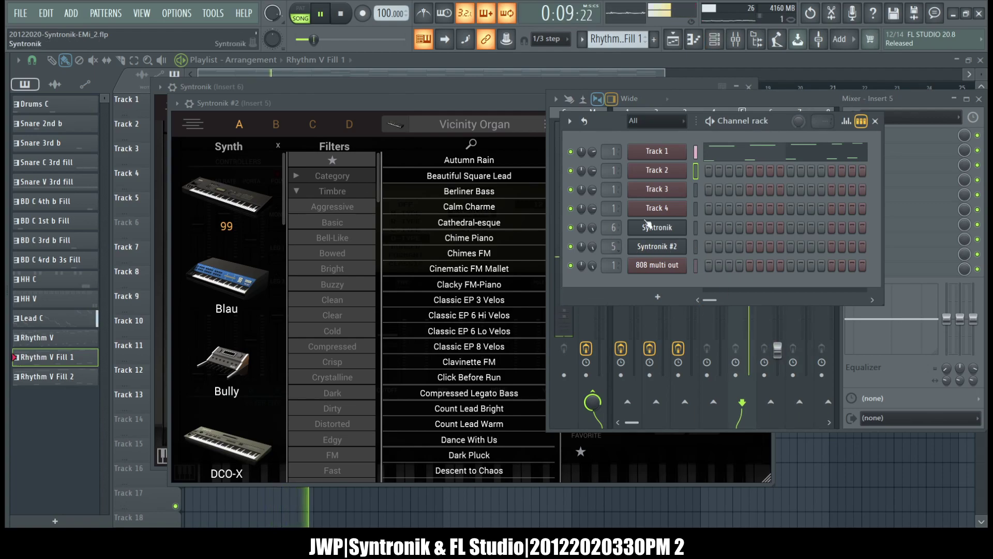
left_click(801, 98)
left_click_drag(749, 269, 749, 319)
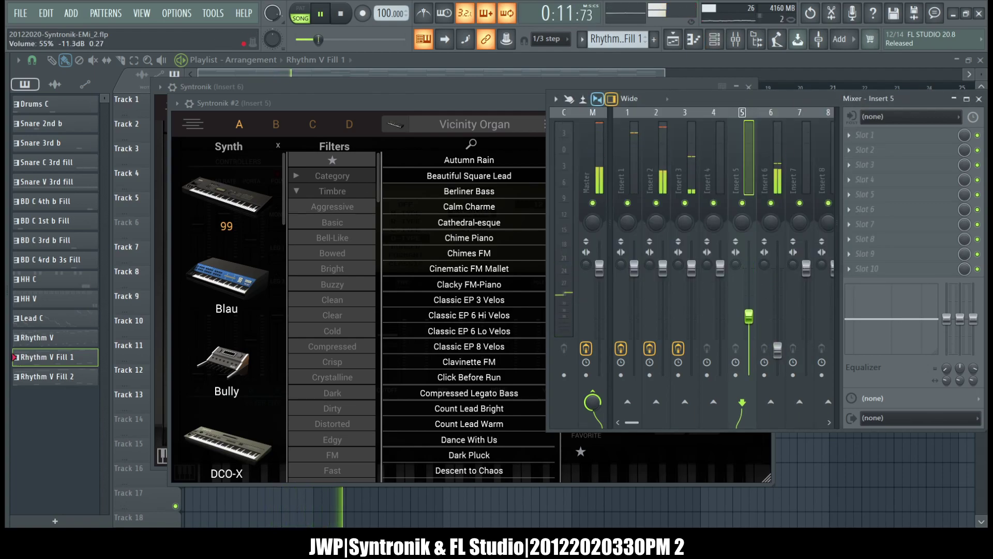
- Check the Syntronik synth interface and the channel rack, stop playback, and return to the playlist
left_click(471, 92)
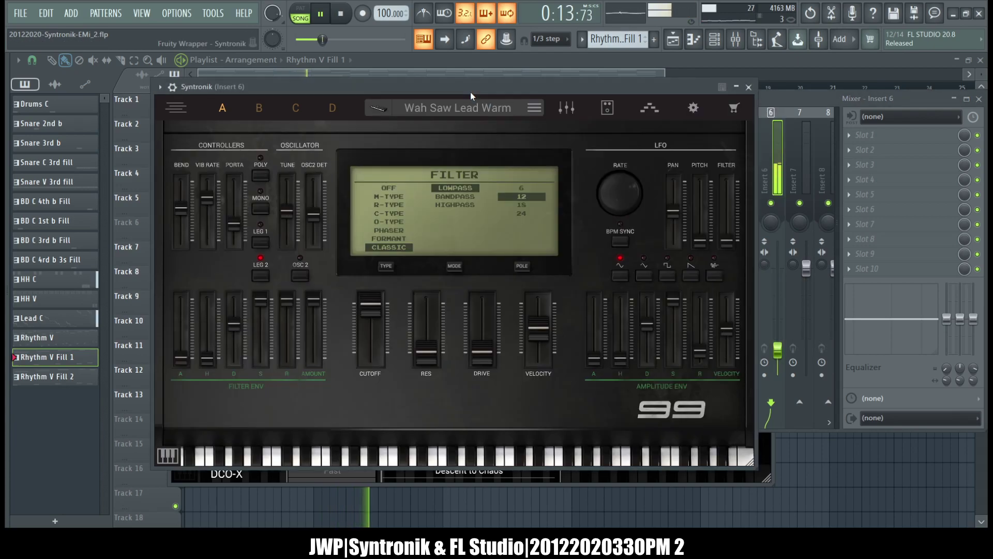
left_click(714, 39)
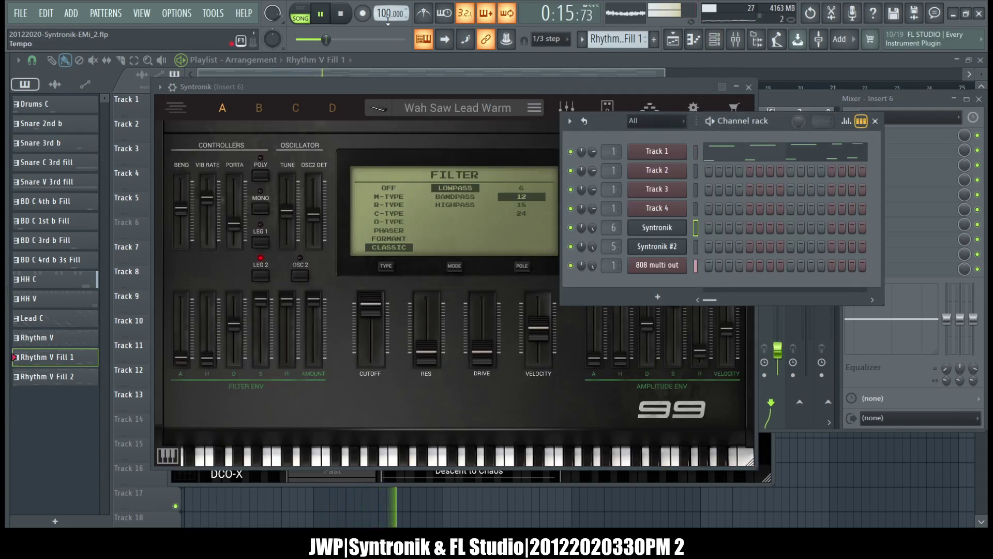
key("space")
left_click(678, 43)
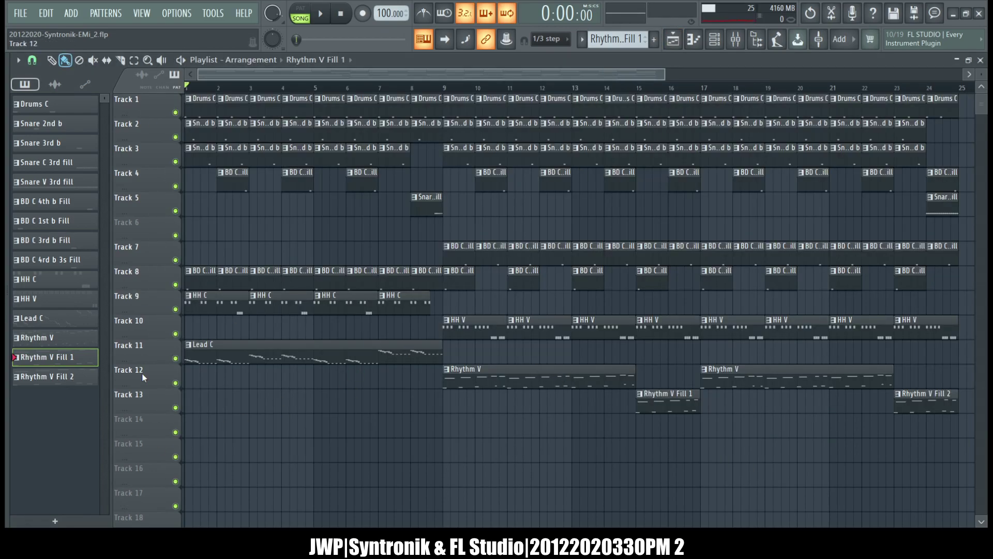
- Rename the patterns Rhythm V, Rhythm V Fill 1 and Rhythm V Fill 2 to Lead V, Lead V Fill 1 and Lead V Fill 2
scroll(603, 43, "down", 2)
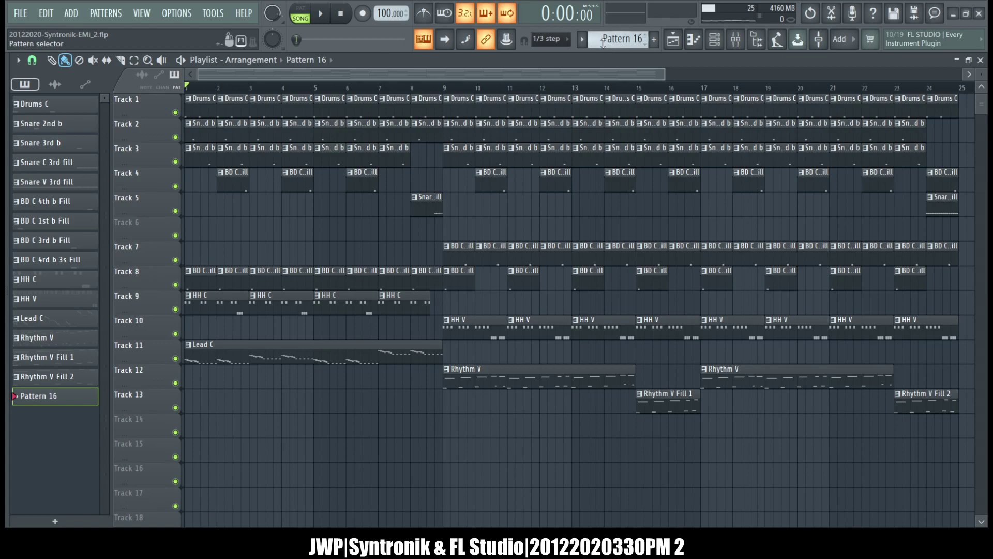
scroll(603, 43, "up", 2)
scroll(604, 43, "up", 1)
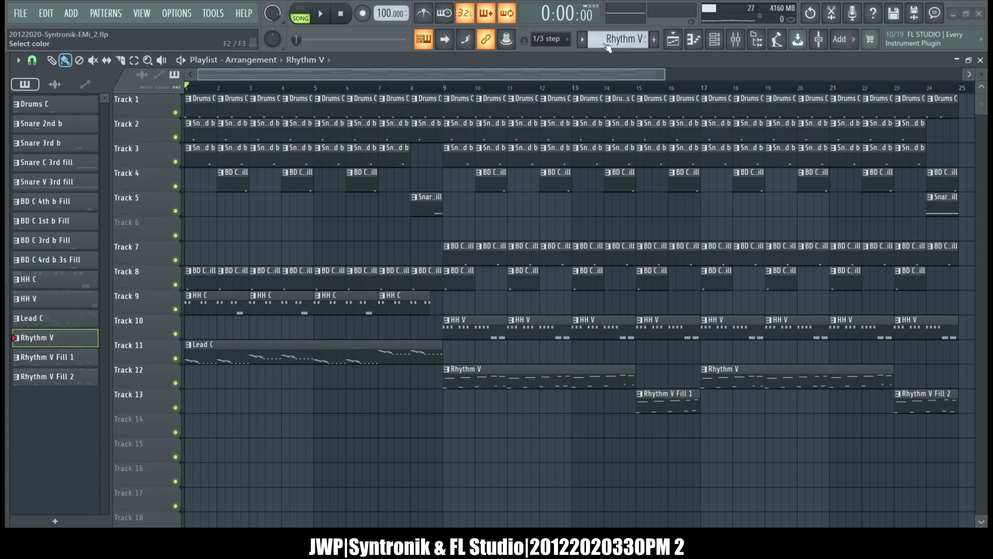
key("Return")
scroll(603, 44, "down", 1)
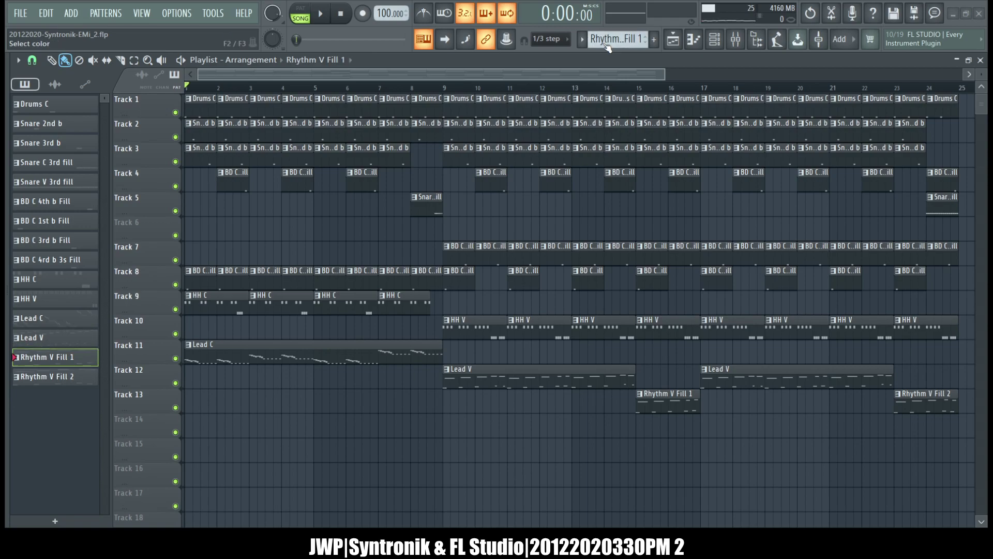
key("Return")
scroll(604, 43, "down", 1)
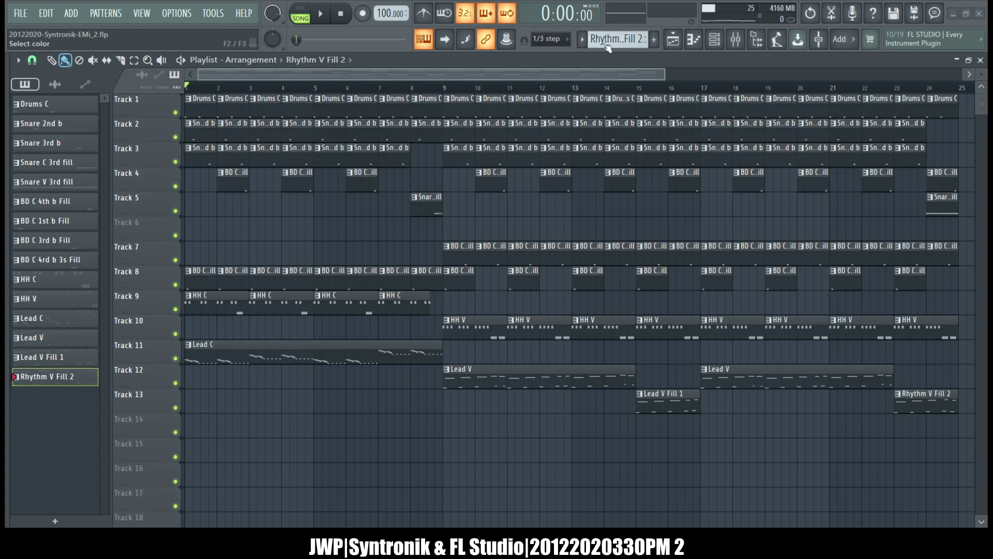
key("Return")
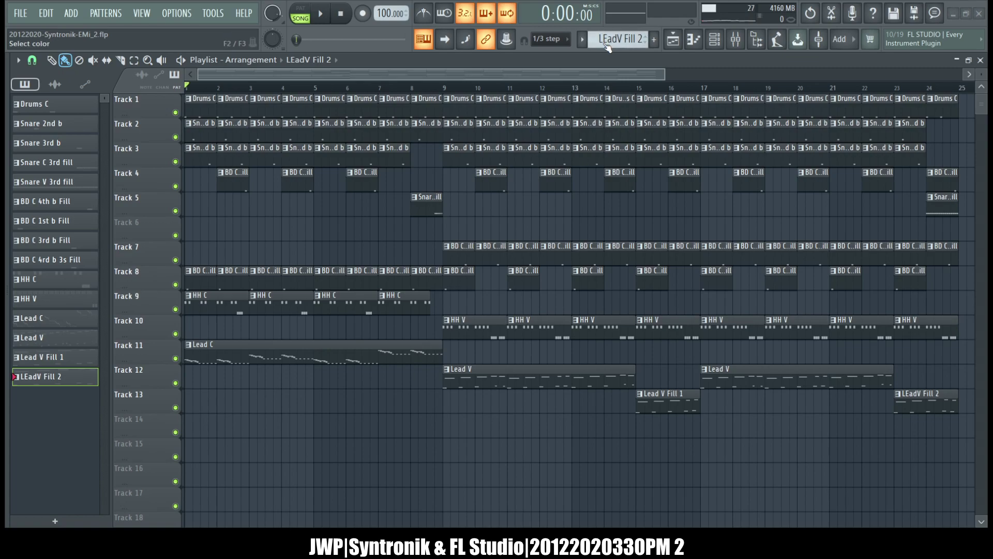
key("Return")
- Create a pattern named Rhythm C, arm recording, and place its clip on playlist Track 14, extended from bar 1 to bar 9
key("F4")
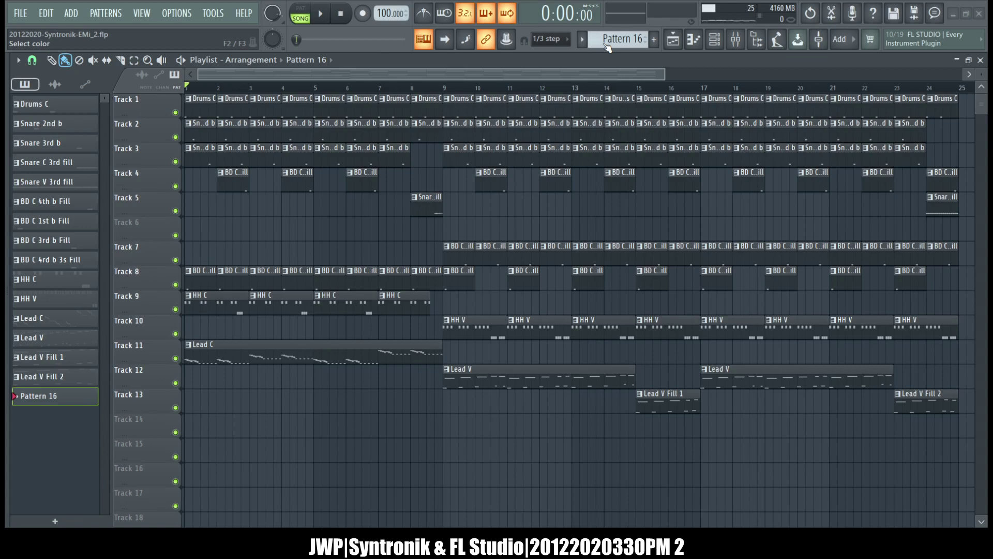
key("Return")
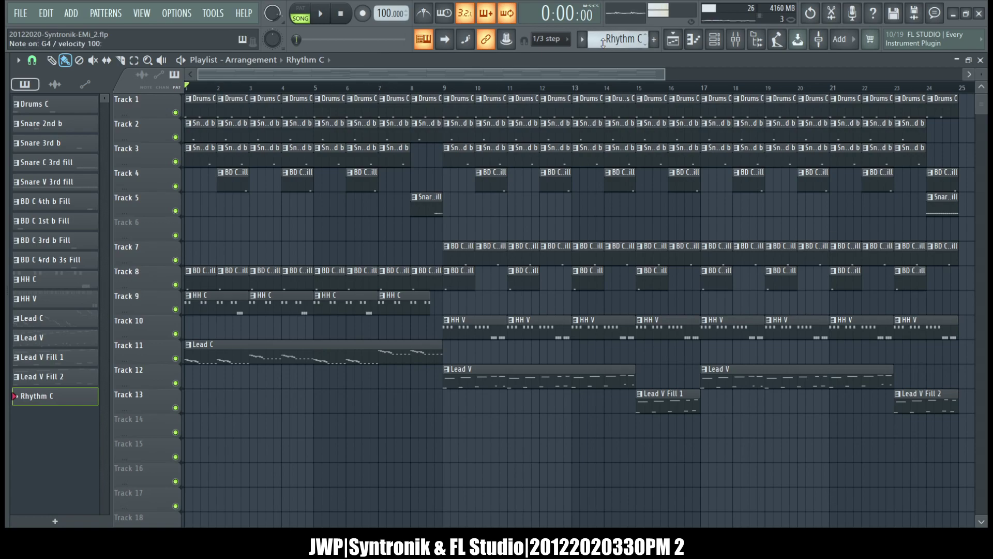
left_click(736, 39)
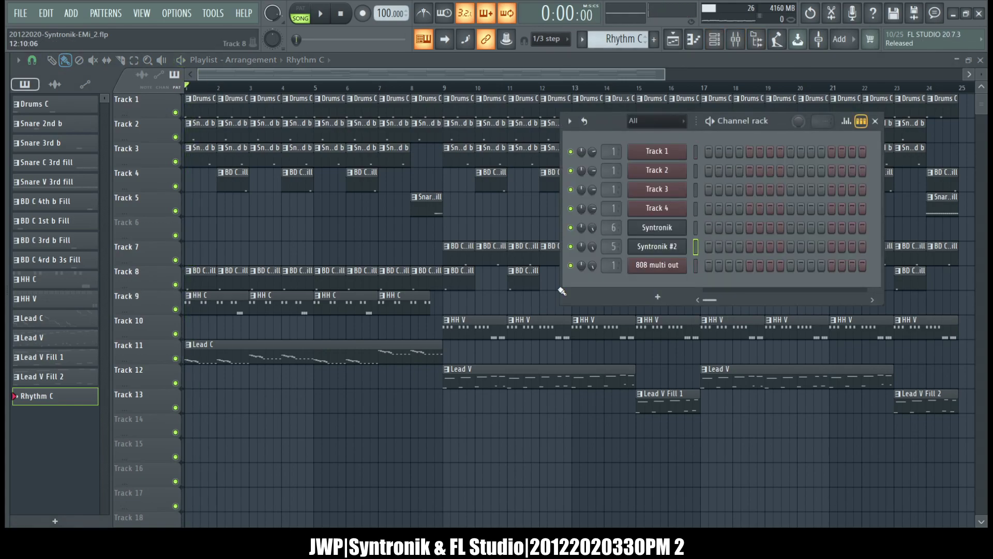
left_click(363, 13)
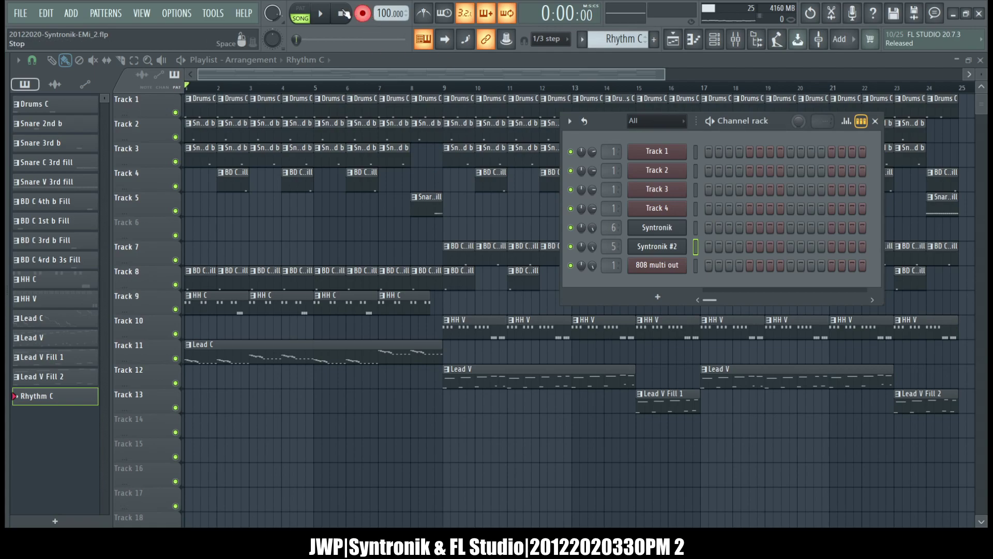
left_click(196, 429)
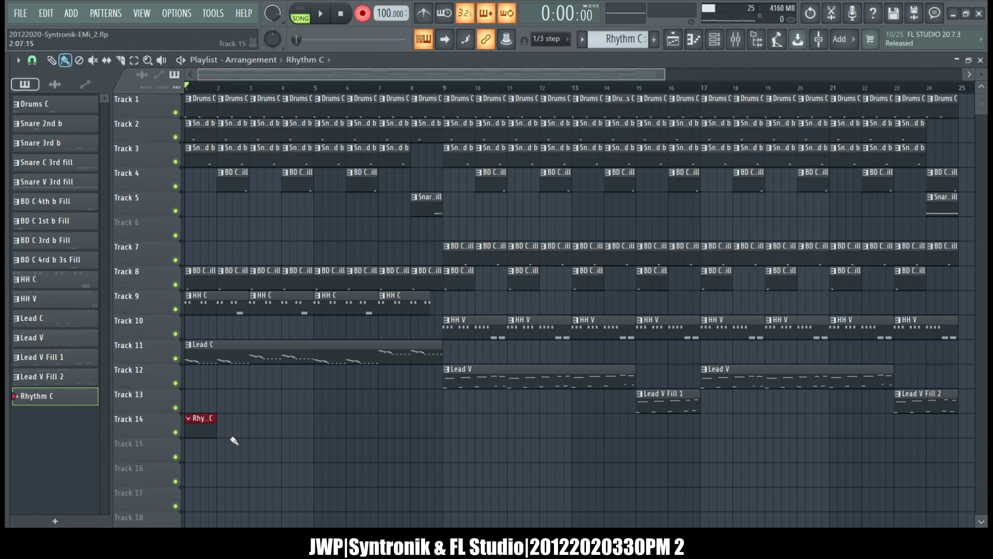
left_click_drag(213, 425, 443, 461)
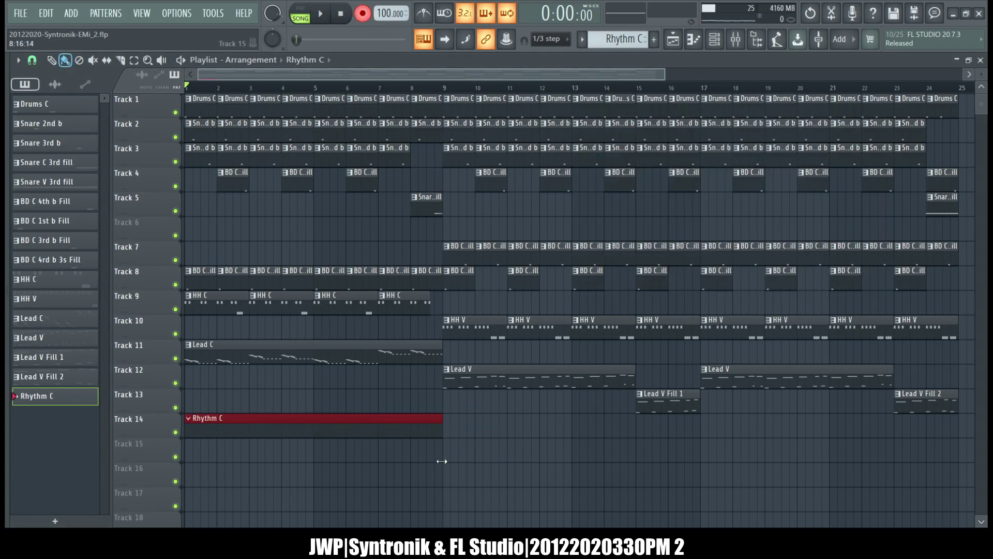
- Try to record the Rhythm C part with the Syntronik #2 channel, and undo the recorded items
left_click(715, 38)
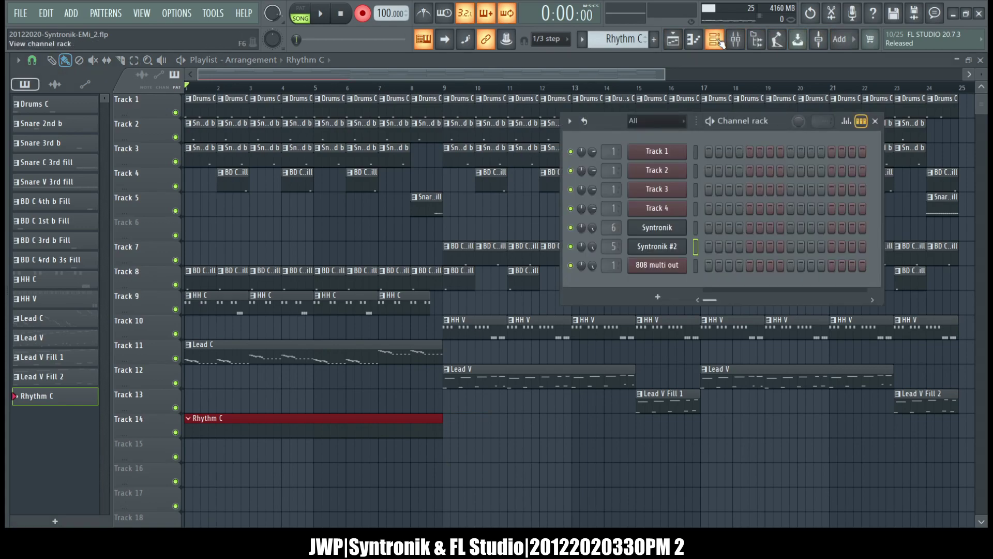
key("ctrl+a")
left_click(695, 234)
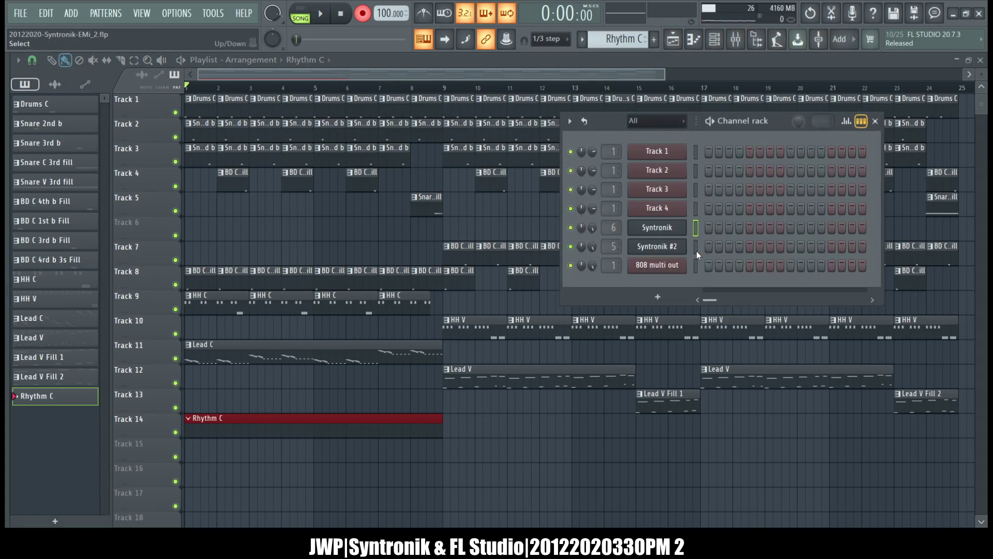
left_click(326, 15)
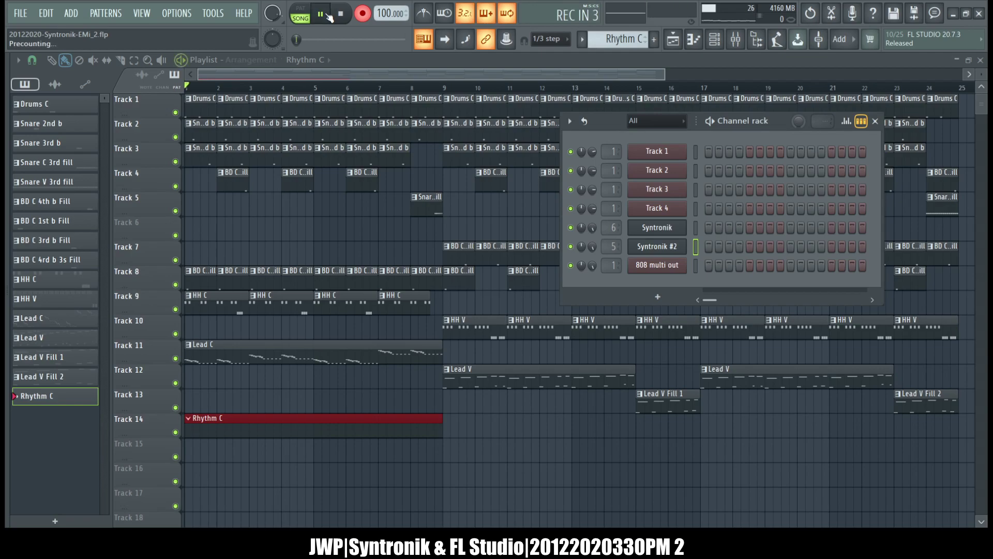
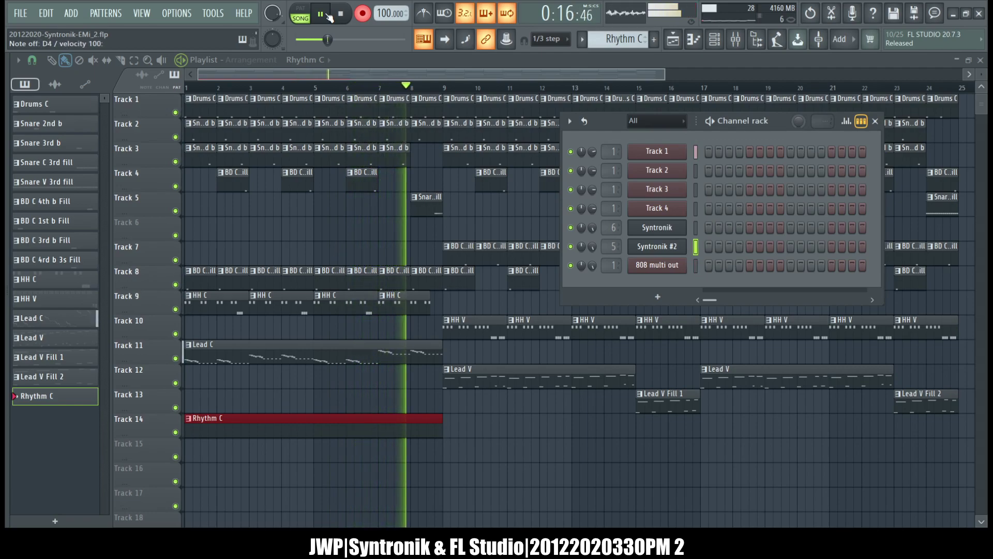
key("space")
left_click(322, 14)
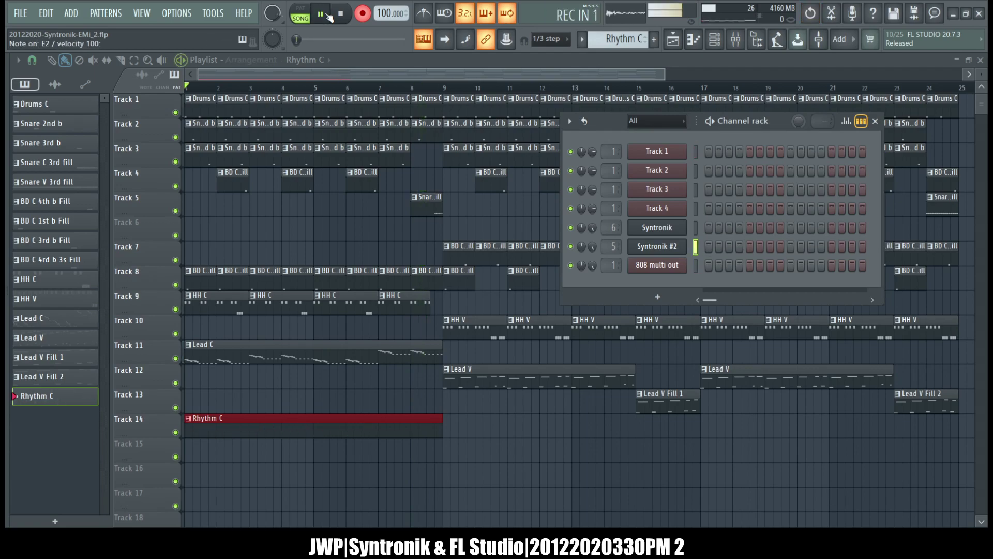
key("space")
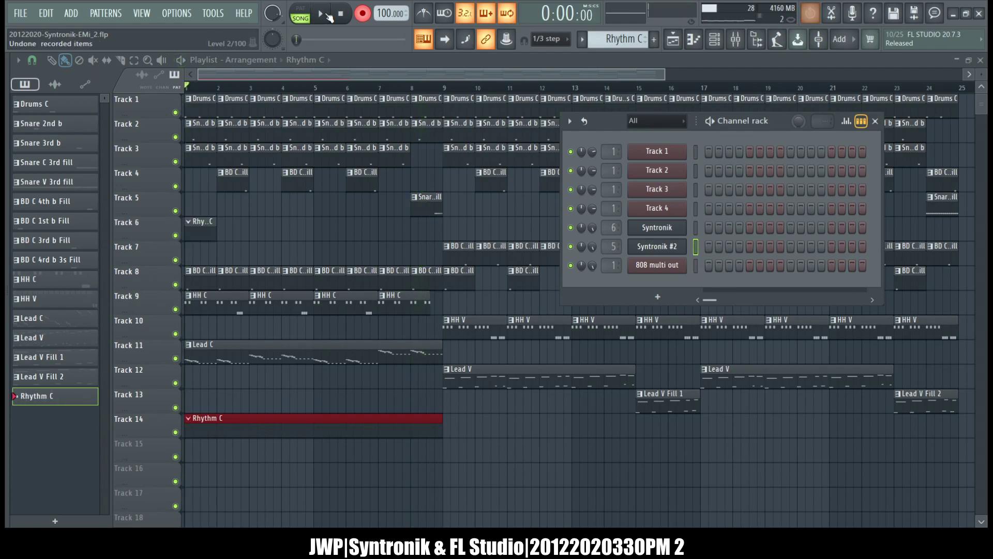
key("ctrl+z")
key("ctrl+z")
- Try another Rhythm C take on Syntronik #2 from the start of the song, and undo it
left_click(328, 17)
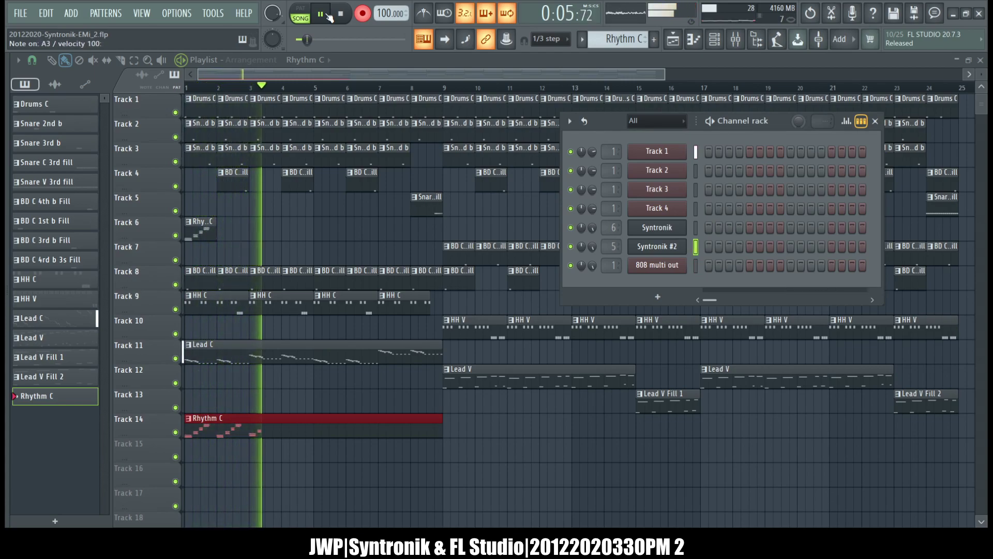
key("space")
key("ctrl+z")
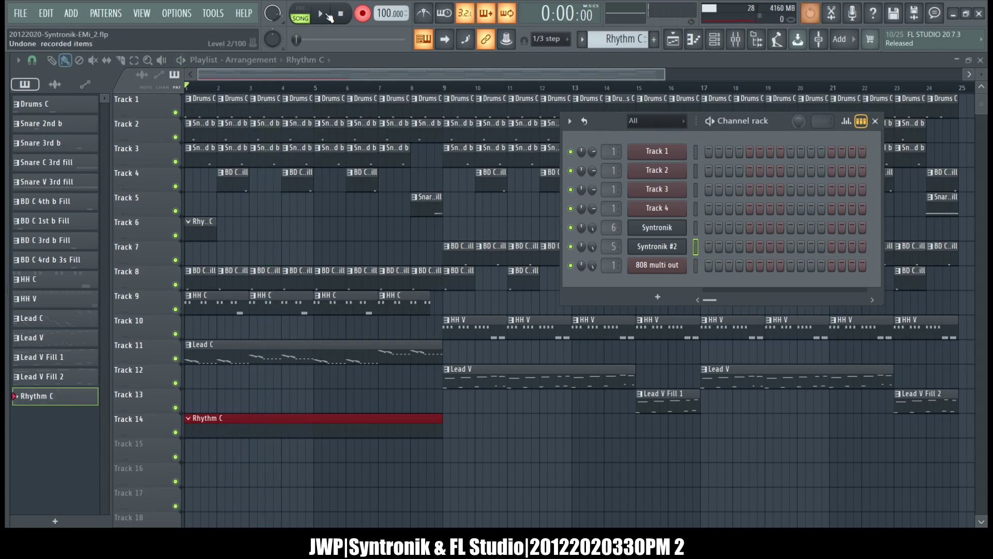
- Toggle Chords Track 2 in the Master's Control Surface, with the Track 2 channel selected for recording
left_click(697, 171)
left_click(735, 39)
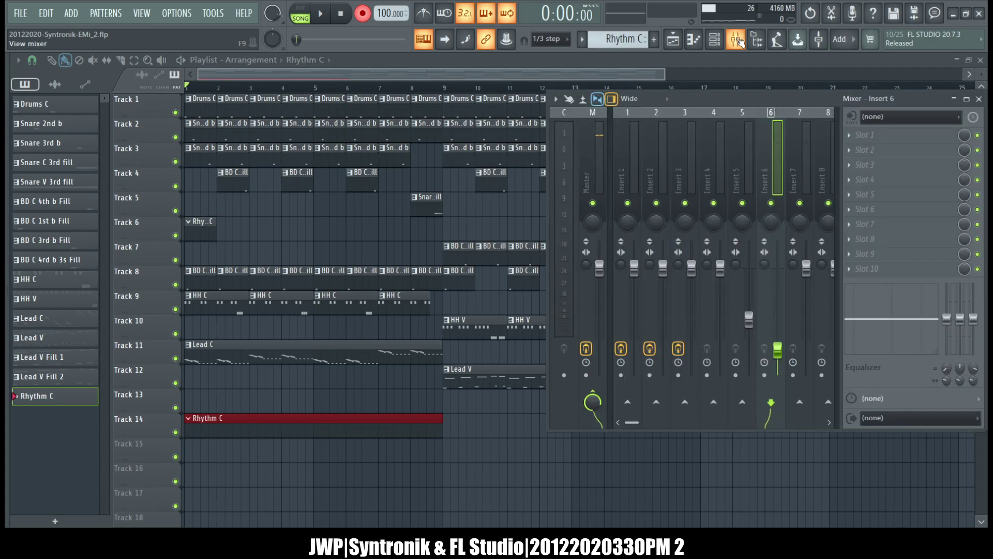
left_click(898, 142)
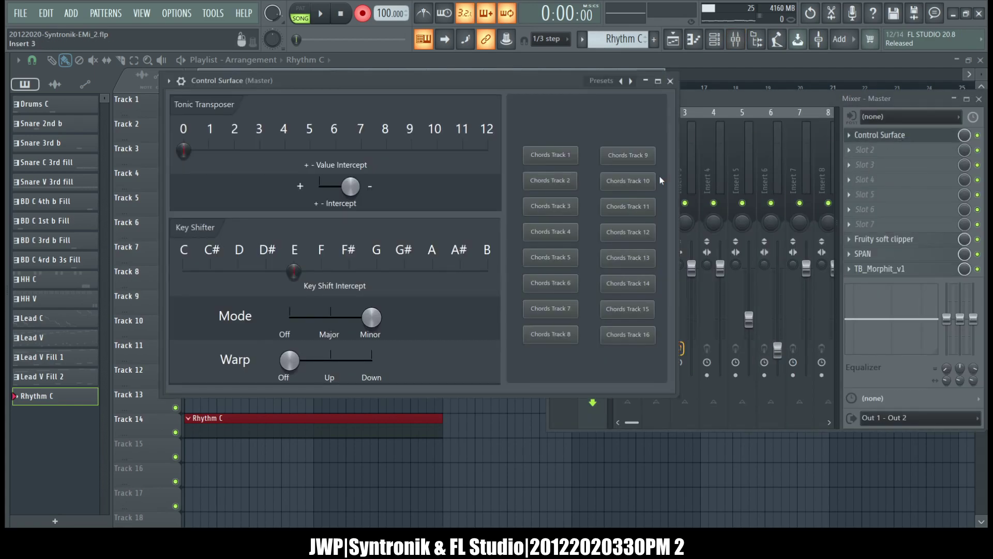
left_click(550, 182)
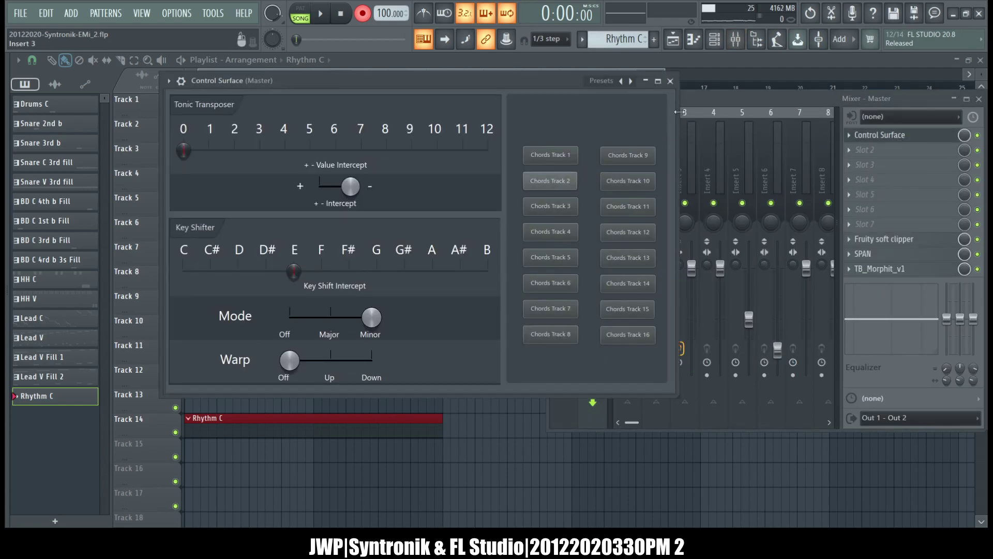
left_click(671, 81)
left_click(715, 39)
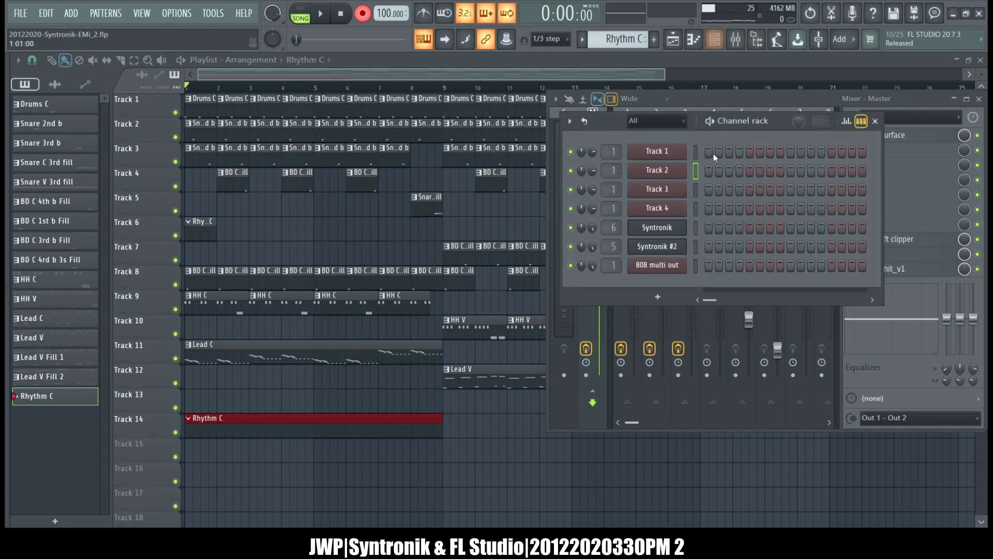
- Record the Rhythm C part across bars 1 to 8 through the Track 2 channel
key("space")
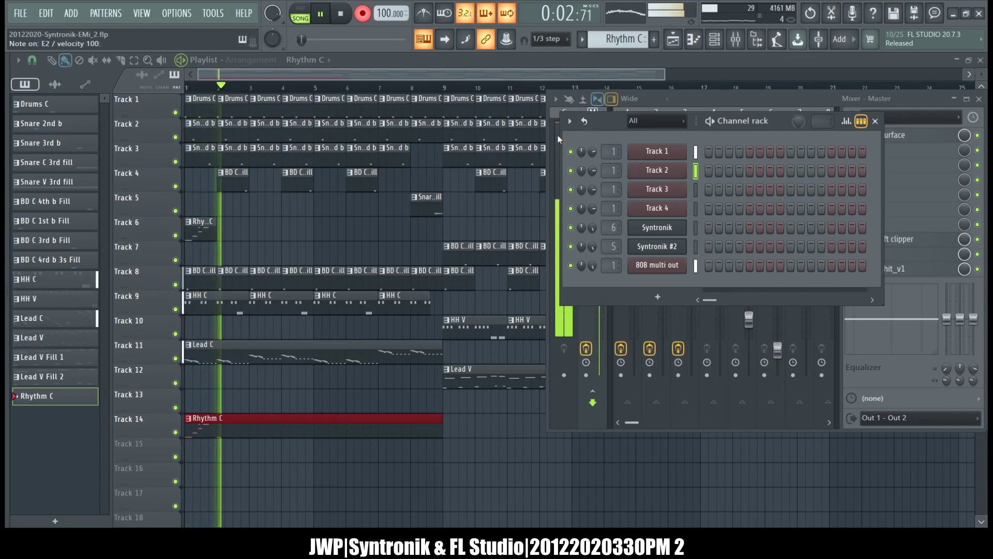
key("space")
key("space")
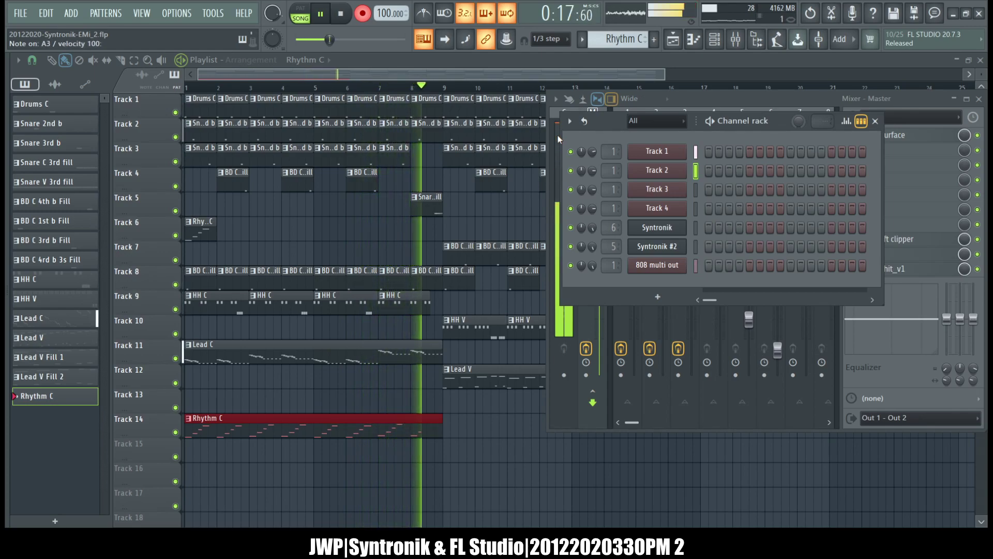
key("space")
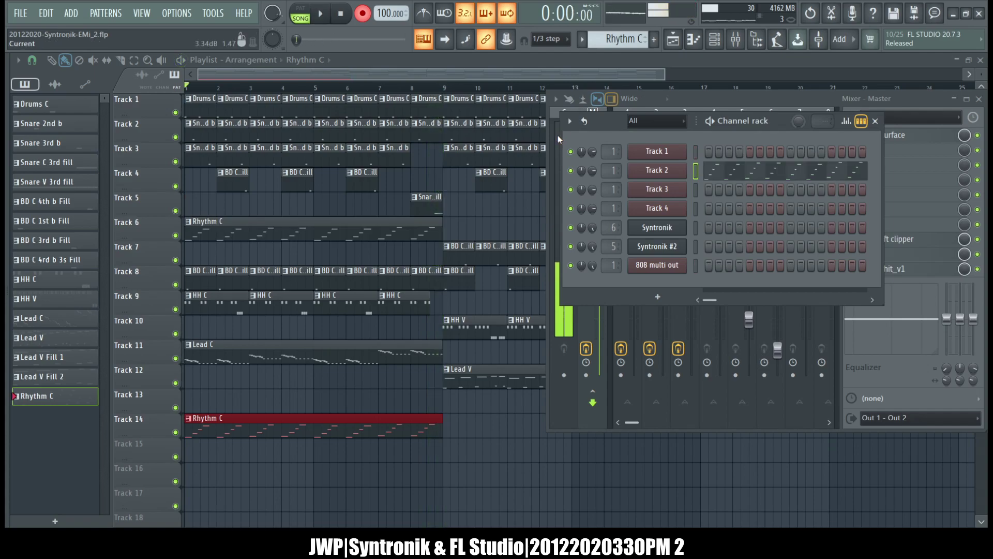
- Open the recorded Track 2 notes in the piano roll, set the main snap to Step, and disarm recording
left_click(827, 177)
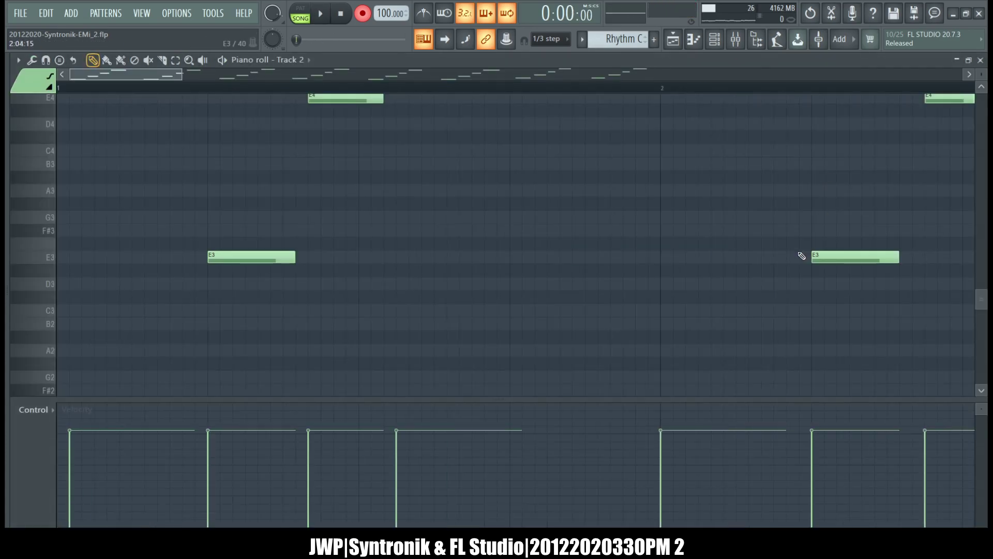
right_click(642, 261, "ctrl")
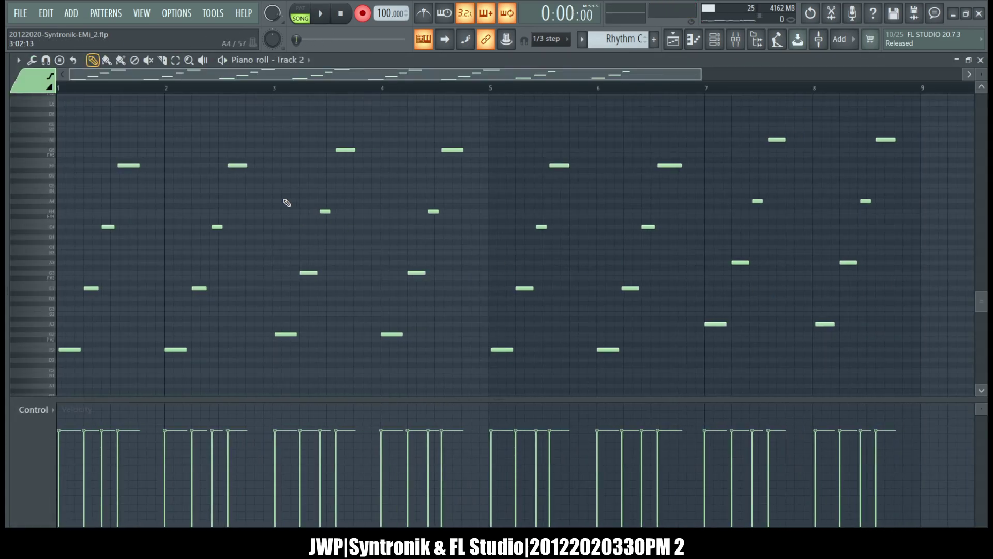
scroll(287, 203, "up", 5)
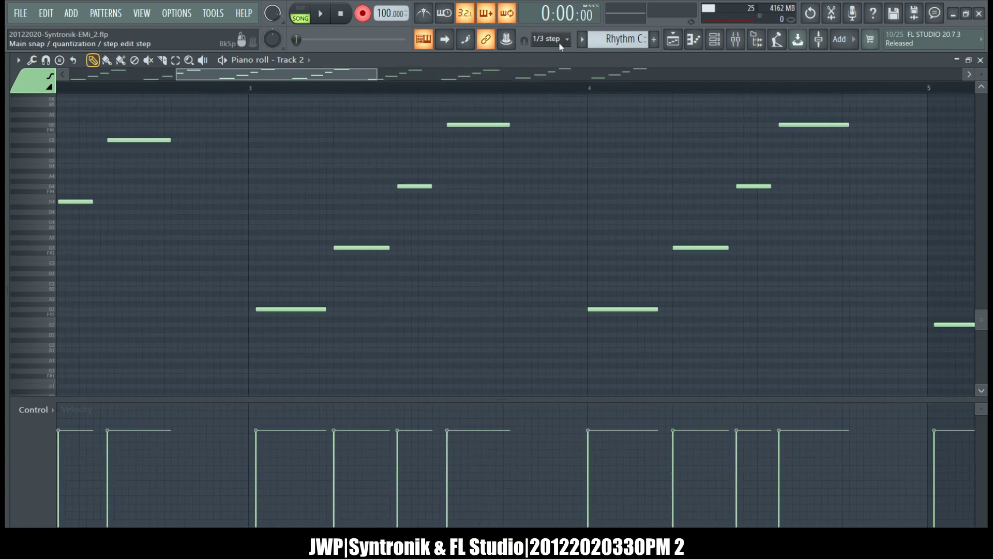
scroll(675, 208, "left", 4)
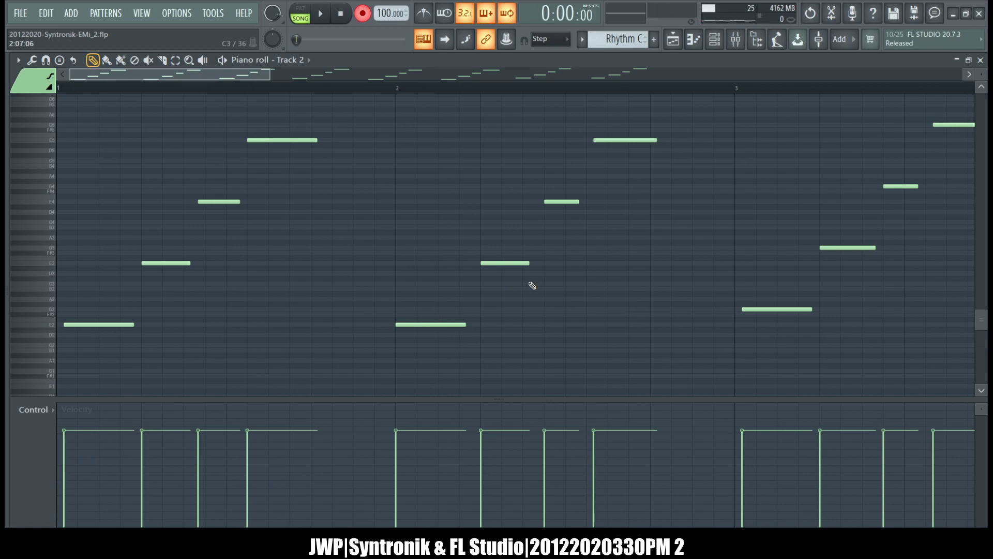
key("space")
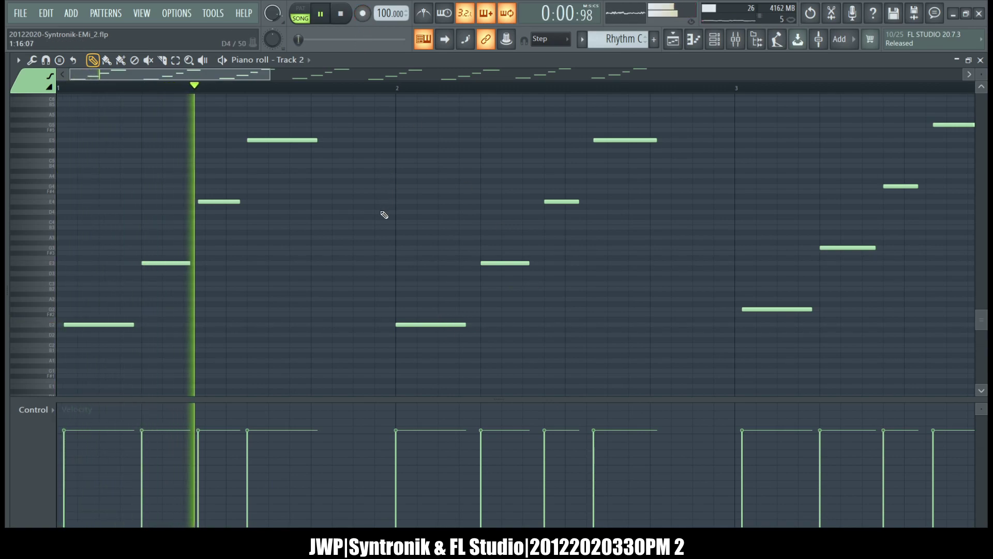
key("space")
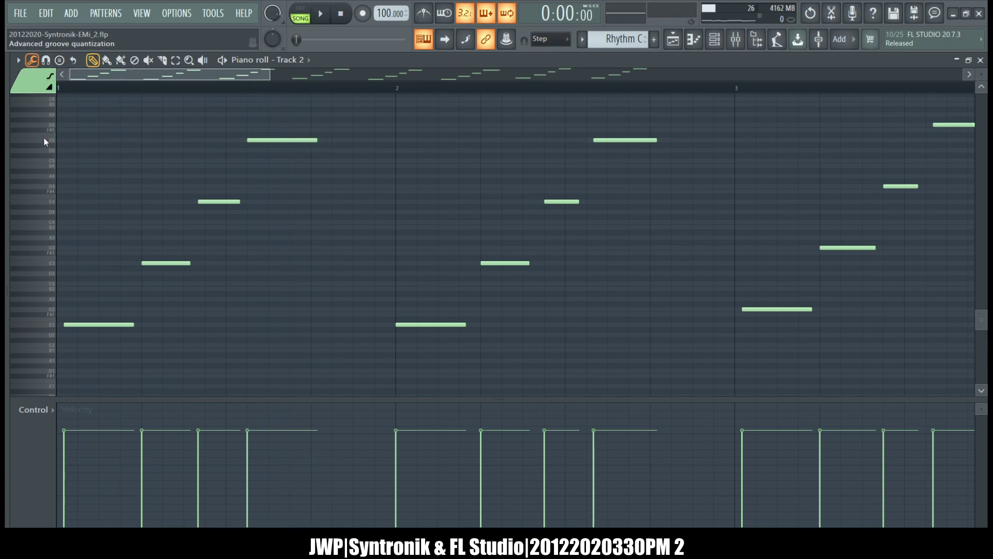
- Try quantizing the start times and lengths of the Track 2 notes with a groove template
key("ctrl+q")
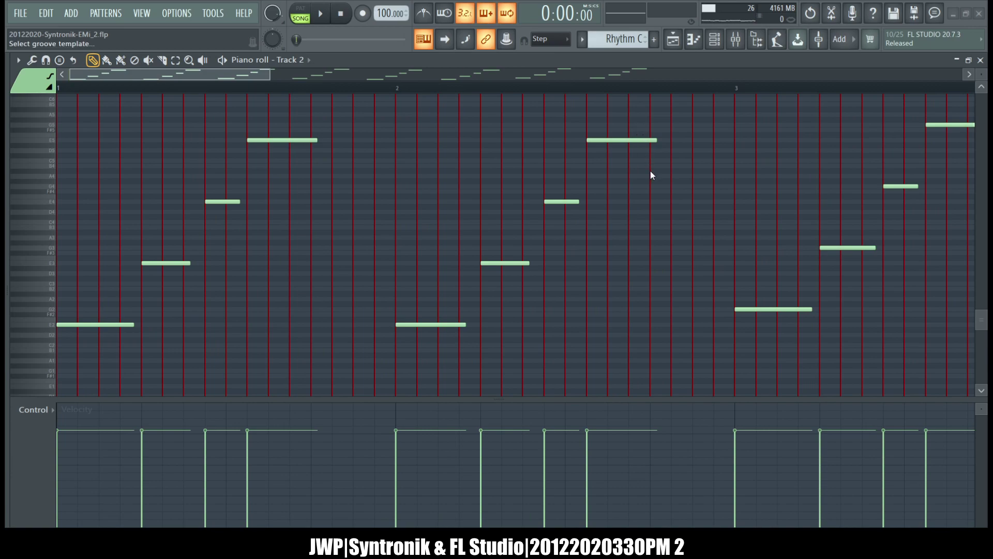
left_click(593, 252)
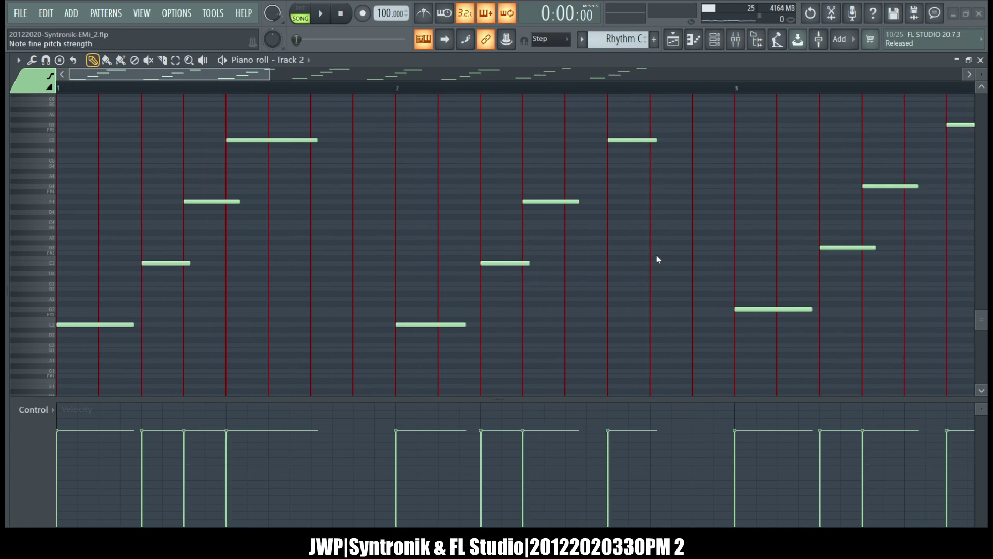
left_click(622, 239)
left_click(650, 290)
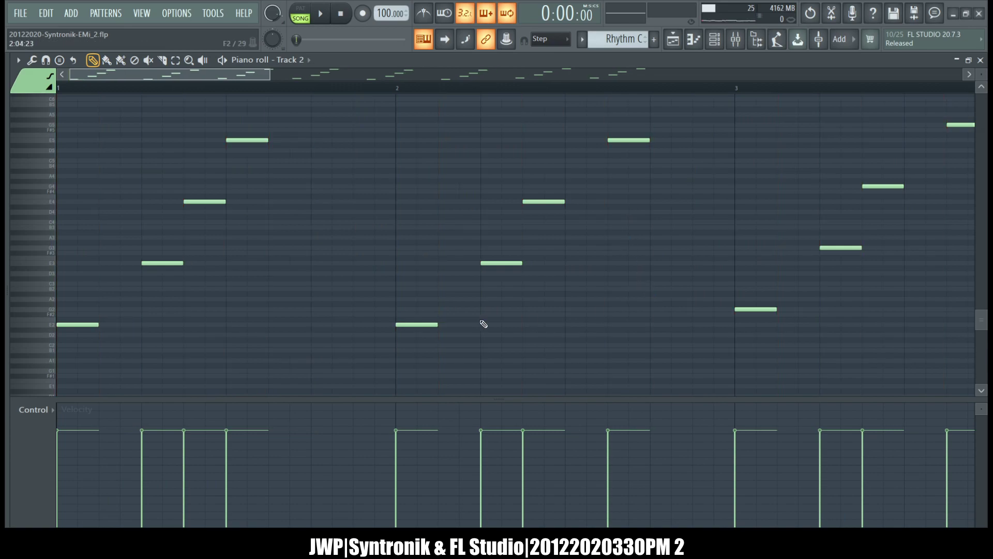
- Try resizing the lowest and highest notes of every bar to three steps, and audition the result
left_click_drag(118, 335, 51, 263)
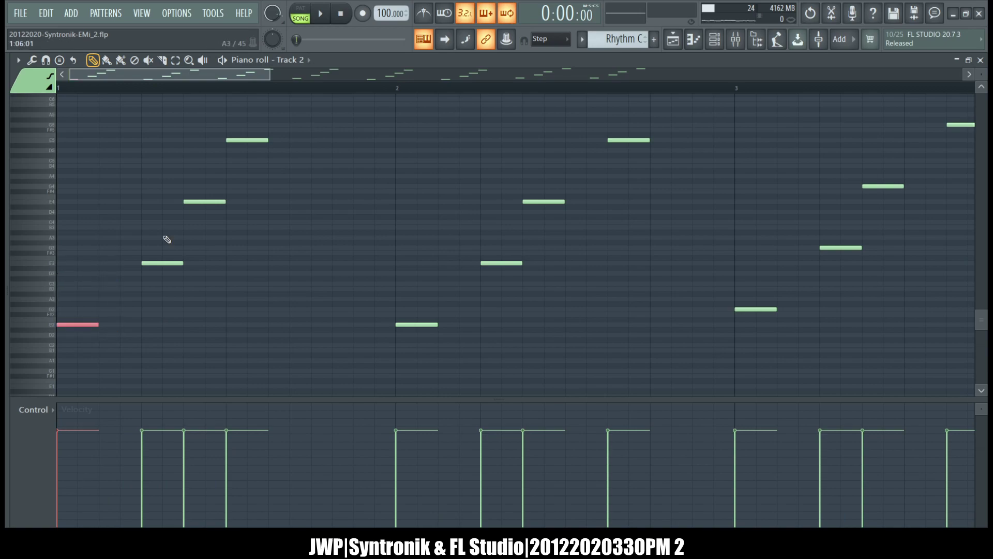
scroll(387, 325, "down", 3)
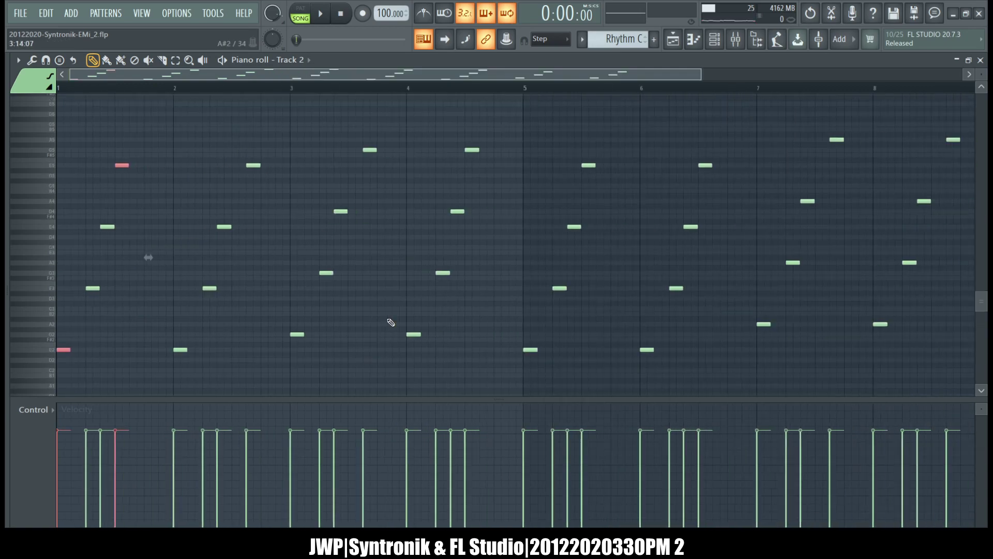
left_click_drag(98, 107, 926, 189)
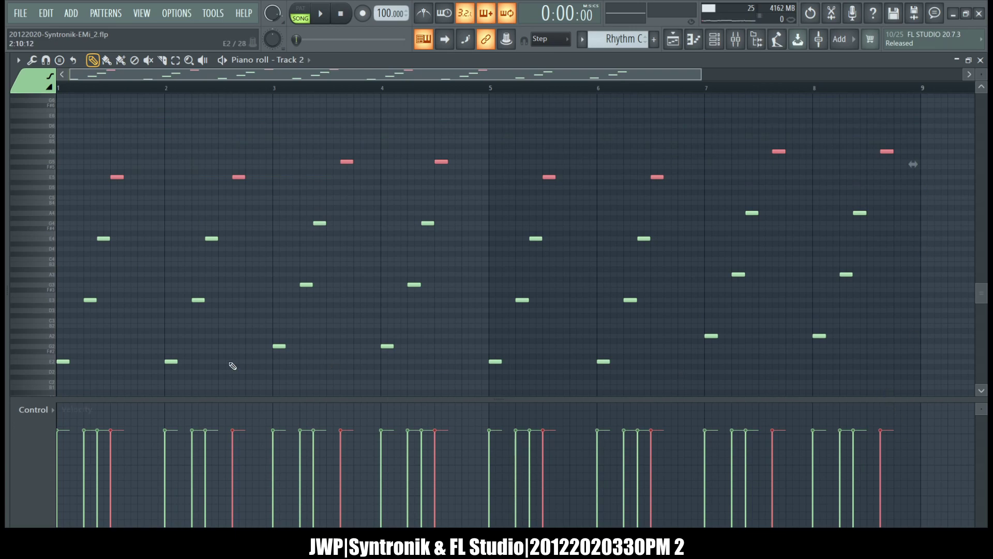
left_click_drag(926, 382, 43, 336)
scroll(336, 212, "up", 3)
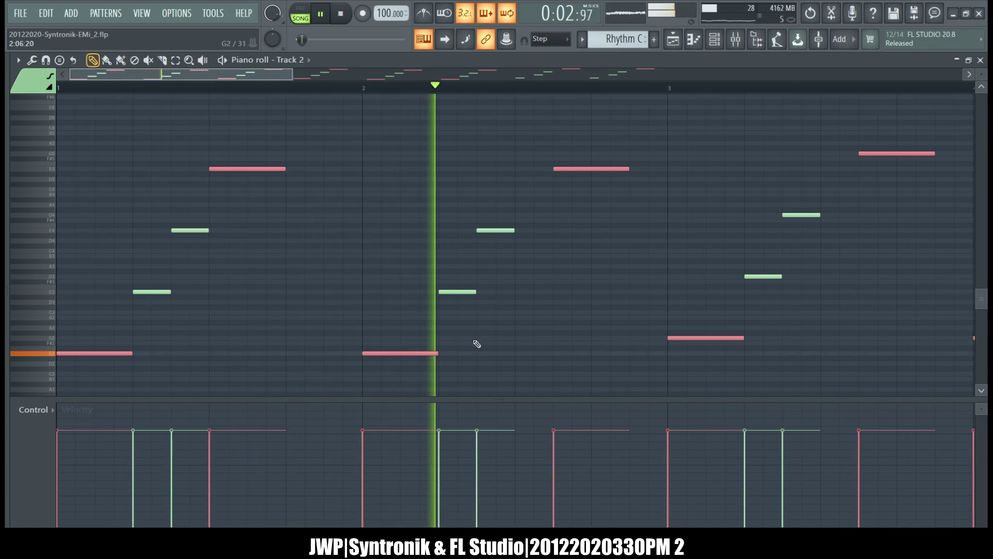
left_click_drag(437, 354, 420, 353)
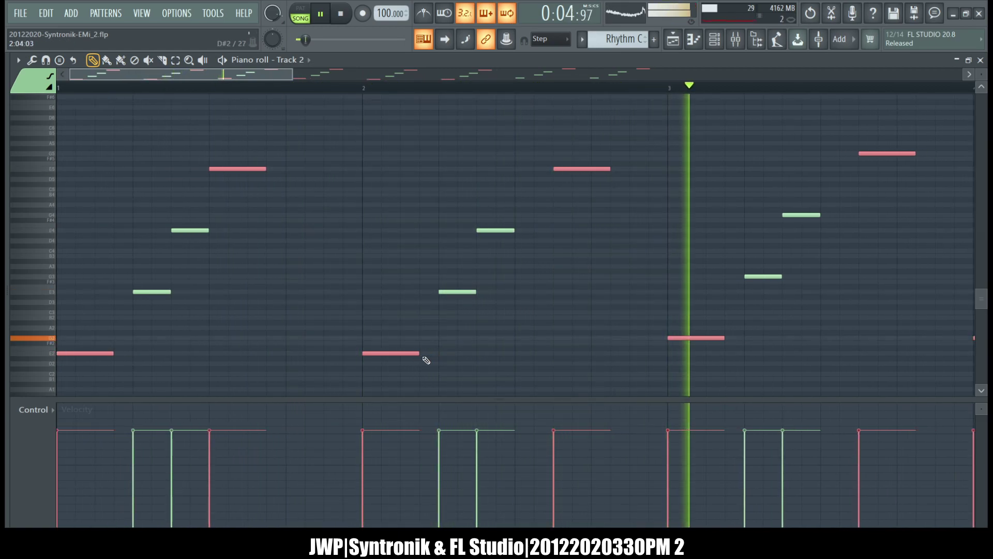
key("space")
key("space")
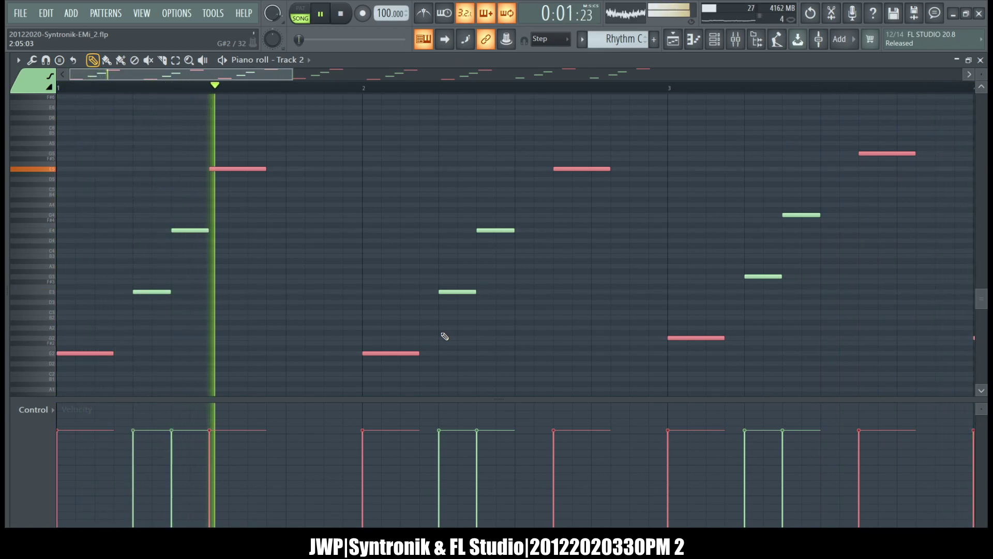
key("space")
- Undo the note resizing and groove quantization, and play back the original take
key("ctrl+alt+z")
key("ctrl+alt+z")
key("ctrl+alt+z")
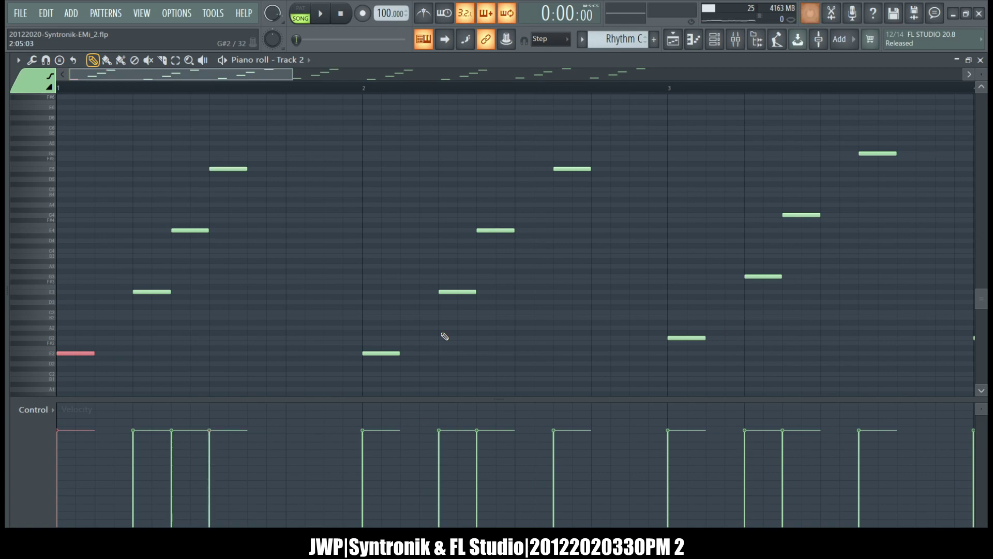
key("ctrl+alt+z")
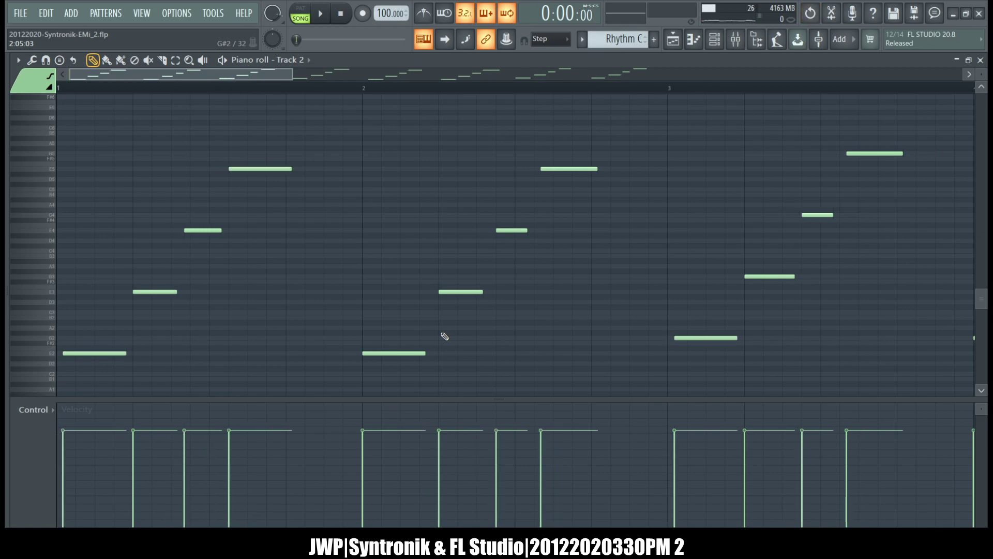
key("space")
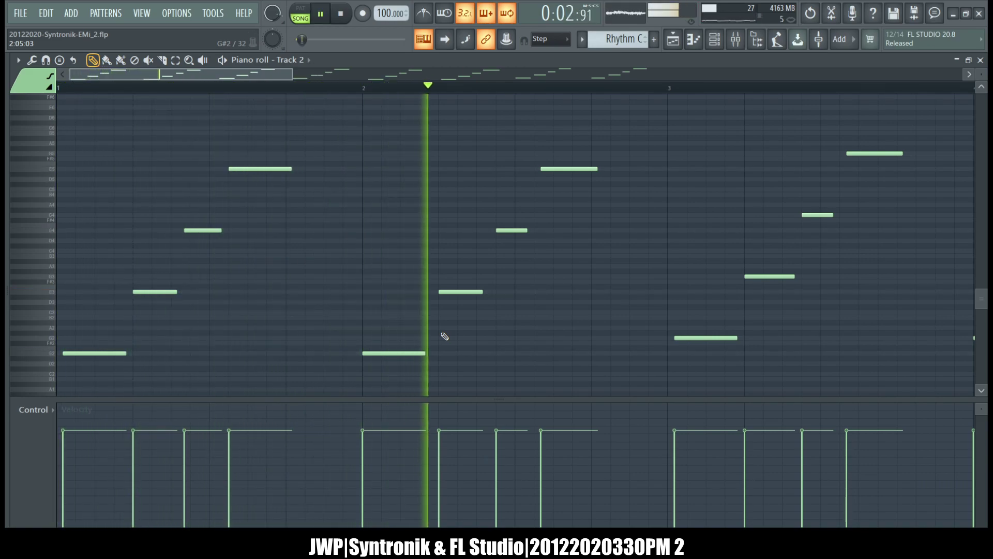
key("space")
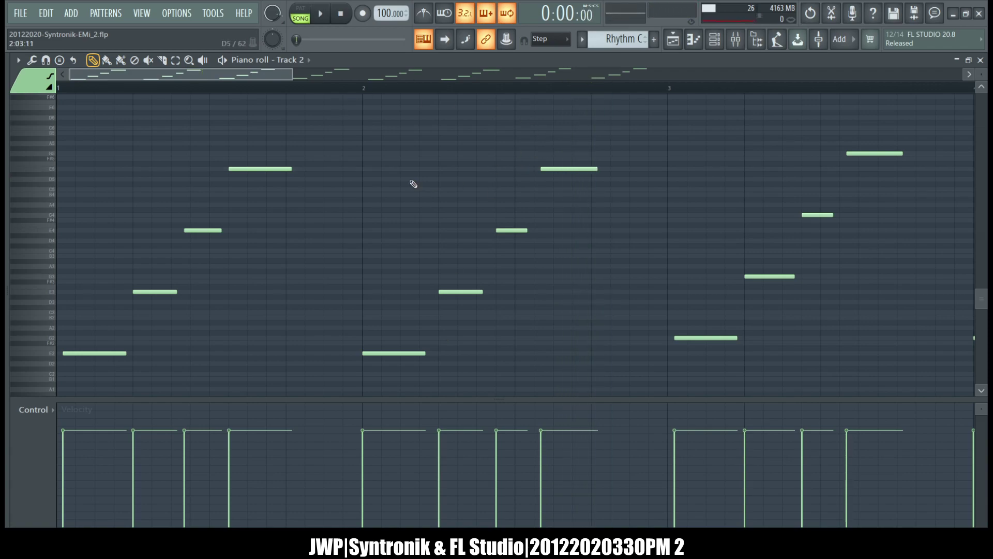
- Quick quantize the Track 2 notes, and shorten the first note of bars 1 and 3 to three steps and bar 3's second to two
key("ctrl+q")
key("space")
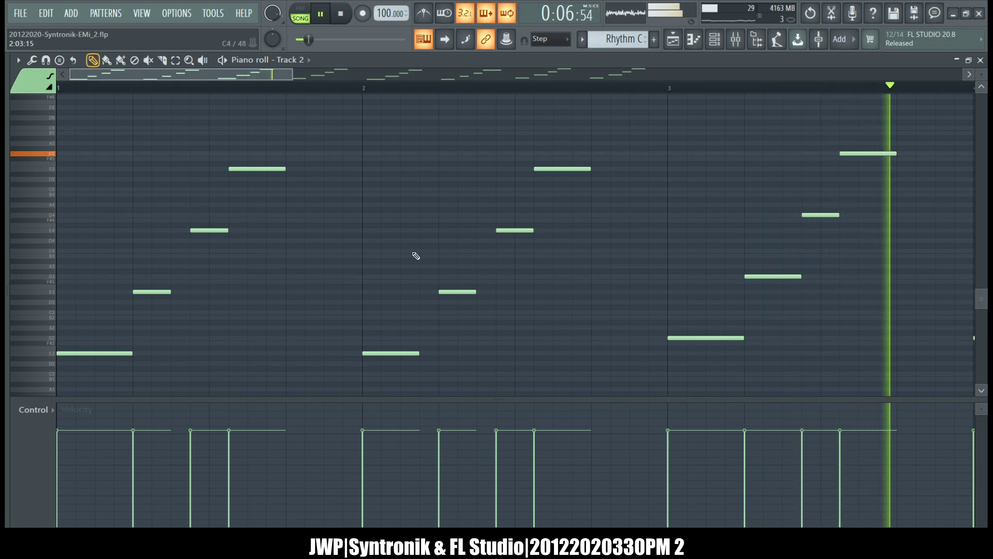
left_click(290, 337)
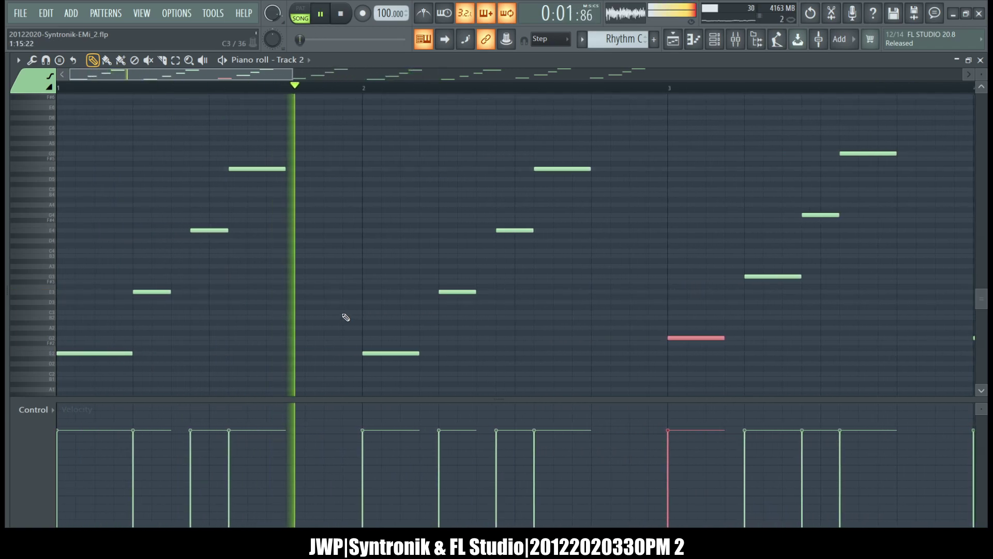
left_click_drag(131, 354, 112, 353)
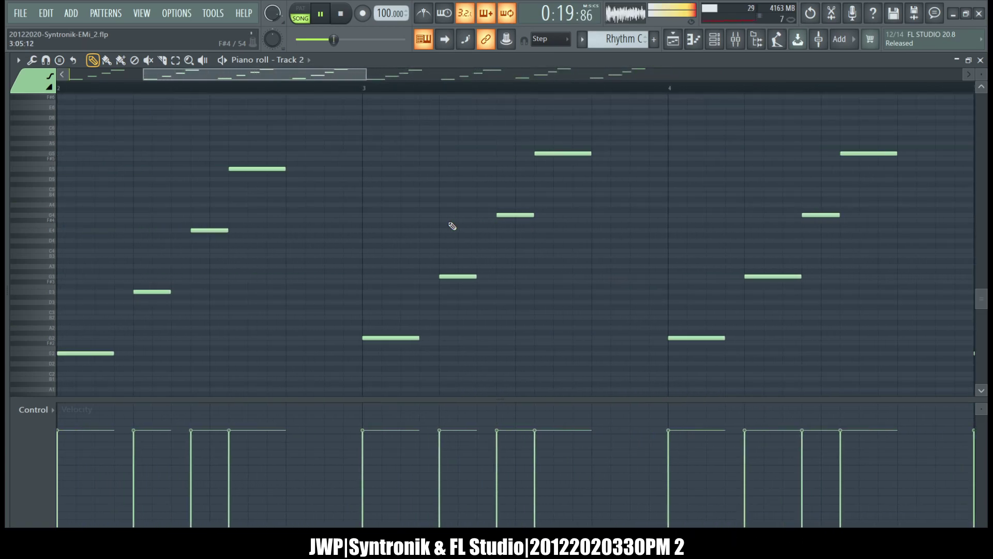
key("space")
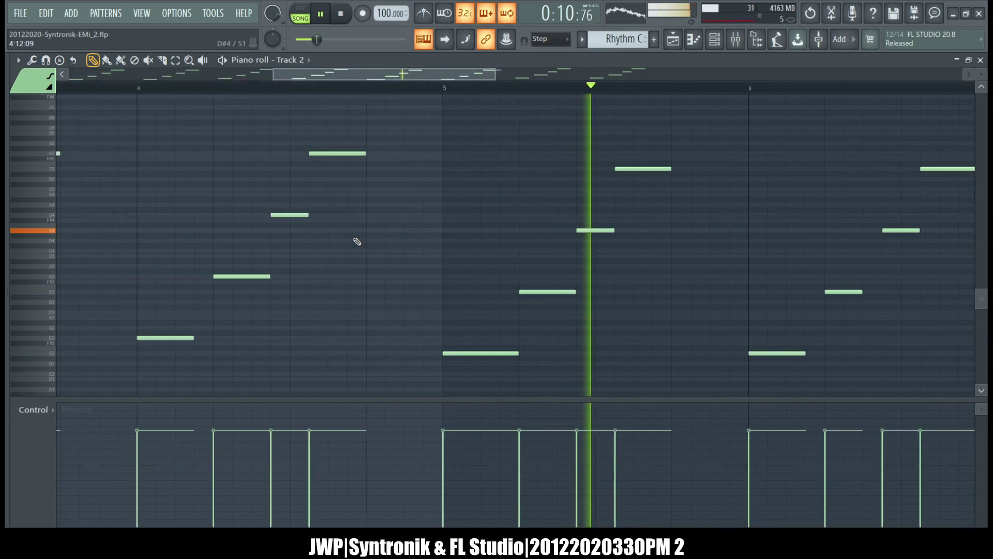
- Shorten the second note of bars 4 and 5 to two steps and bar 5's first note to three steps
left_click(274, 281)
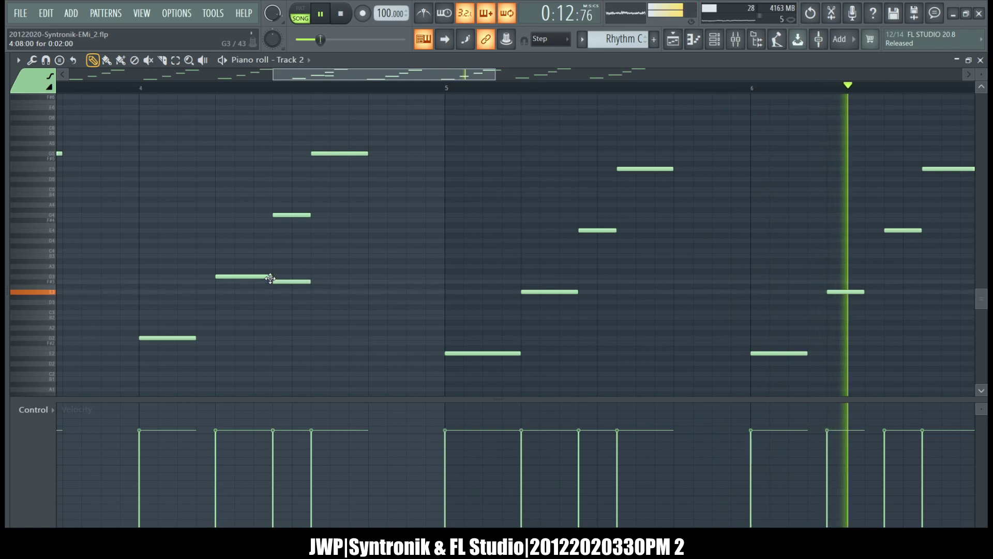
right_click(272, 277)
key("ctrl+z")
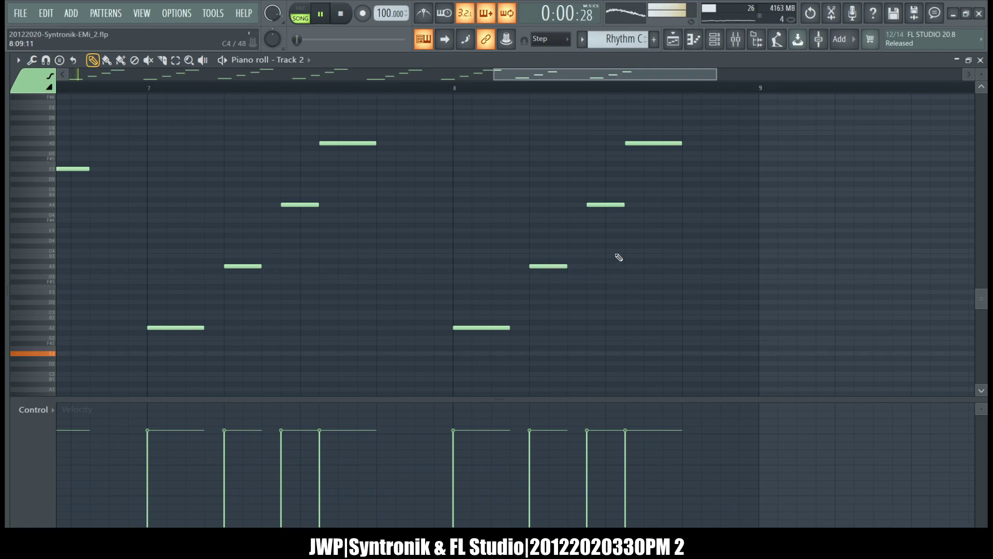
scroll(615, 253, "left", 8)
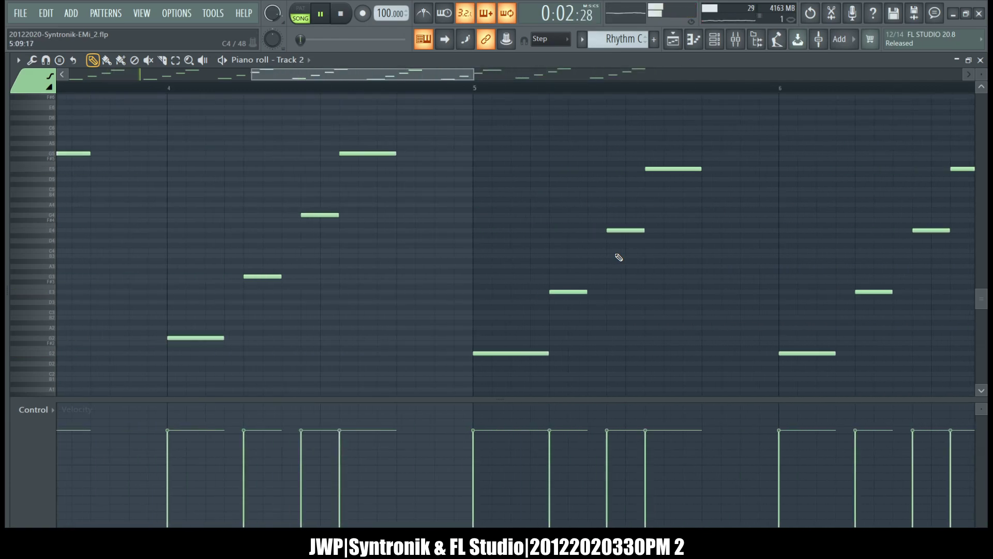
right_click(615, 253, "ctrl")
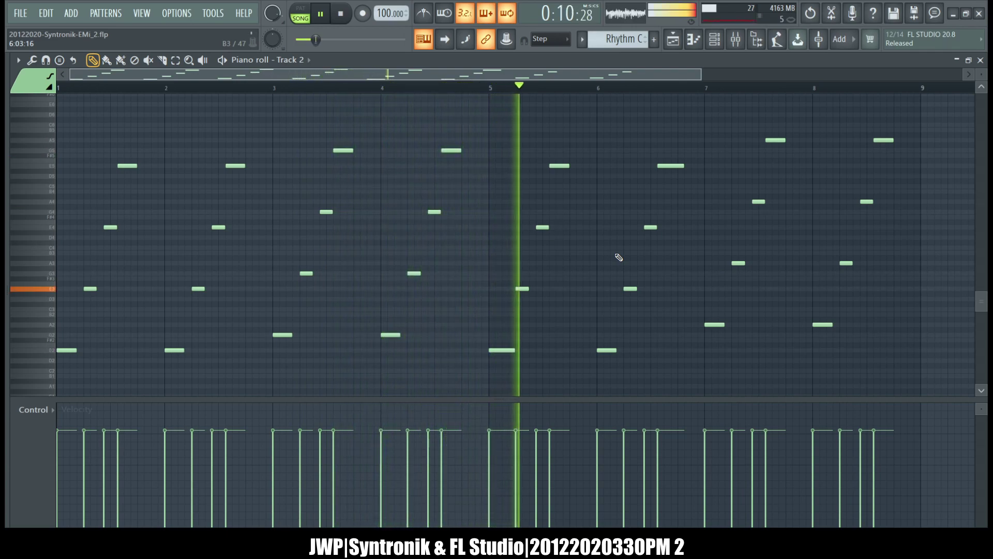
scroll(522, 323, "up", 1)
scroll(522, 323, "up", 3)
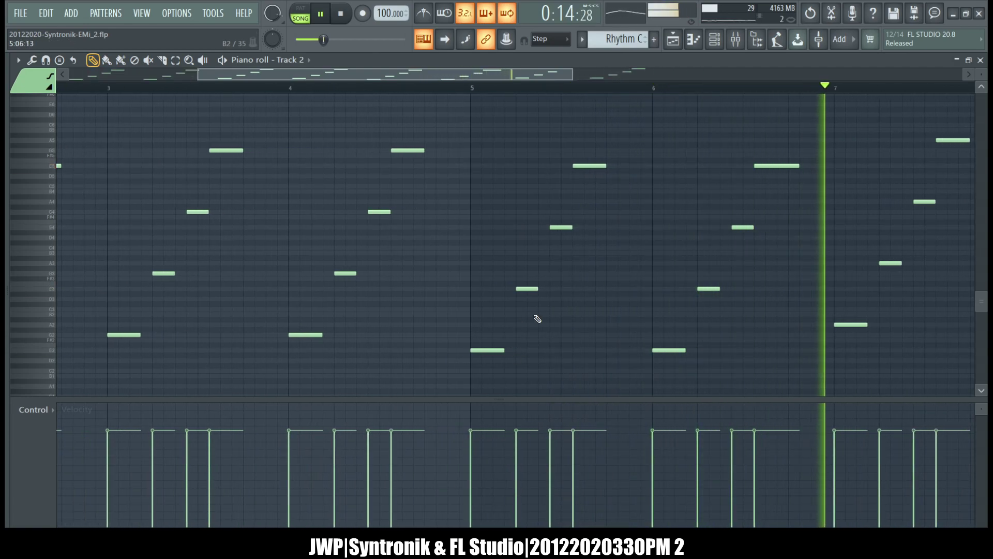
- Audition the eight-bar Rhythm C part from the start, return to the Playlist and stop playback
scroll(536, 319, "down", 4)
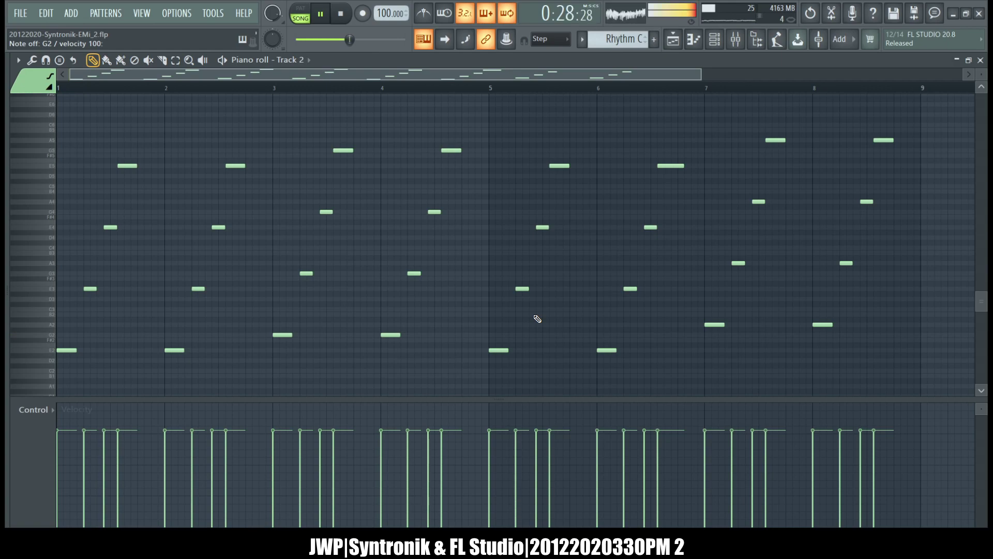
key("space")
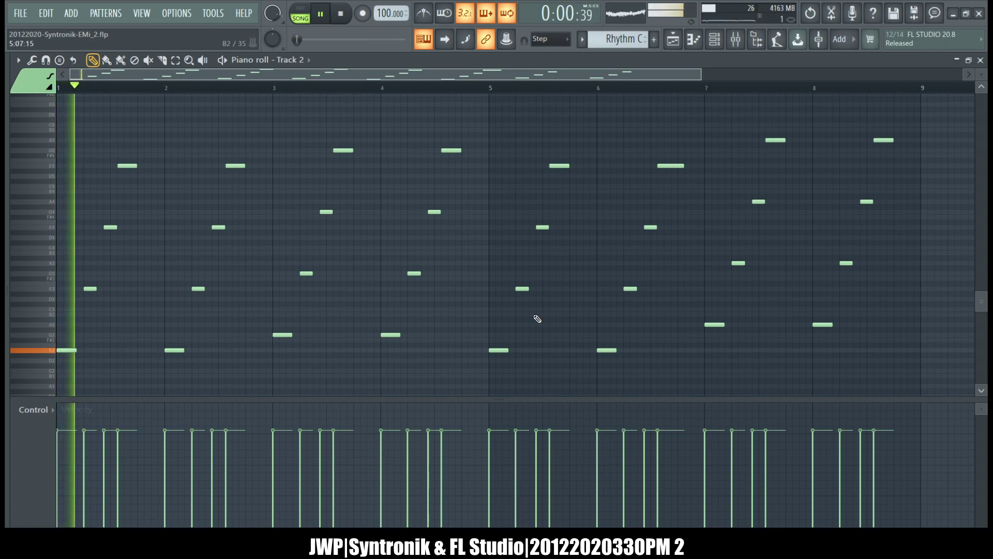
left_click(673, 40)
key("space")
- Select bars 9 to 24 of the arrangement as the playback range and open the Channel rack
left_click_drag(452, 90, 891, 101)
scroll(632, 111, "left", 2)
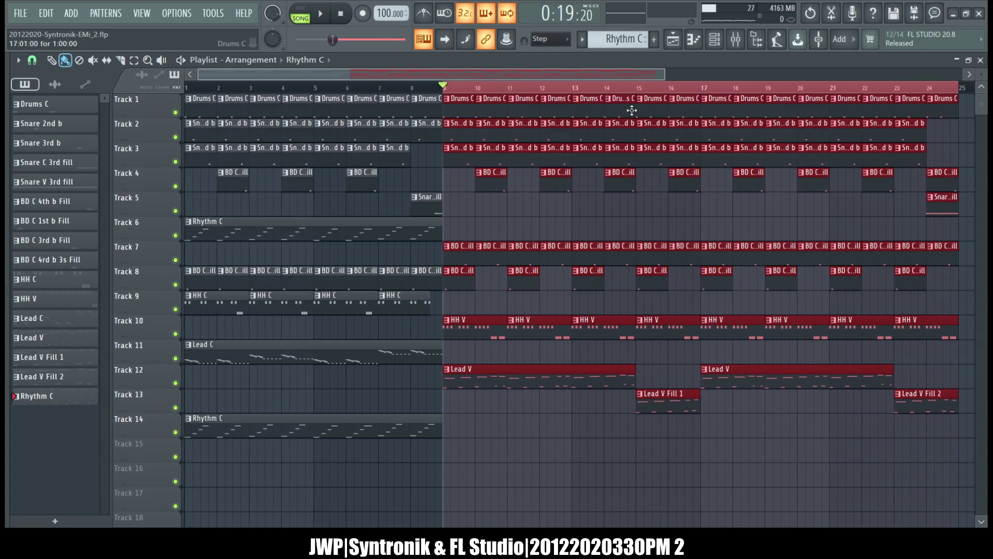
left_click(715, 44)
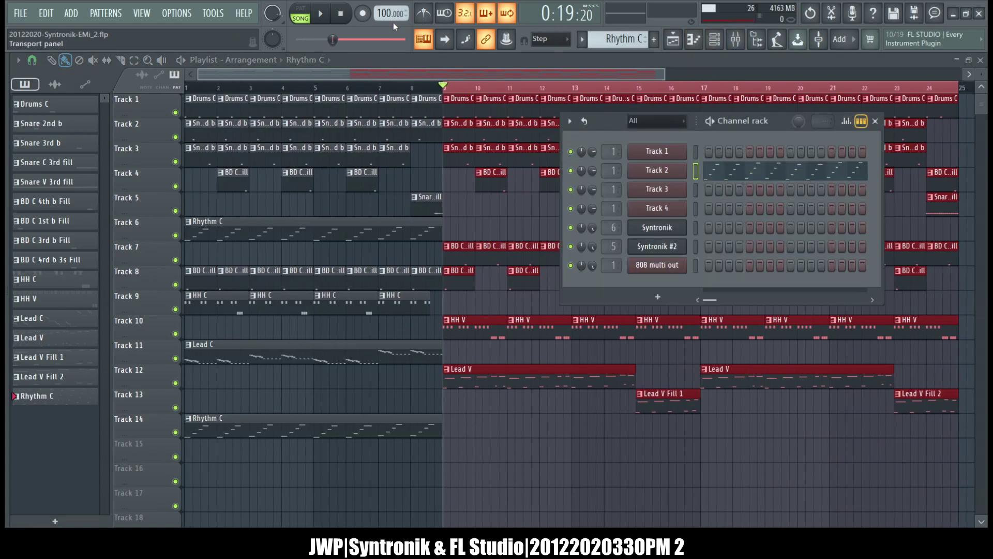
- Play the verse section from bar 9 and rehearse a rhythm part over it on Track 2
left_click(321, 15)
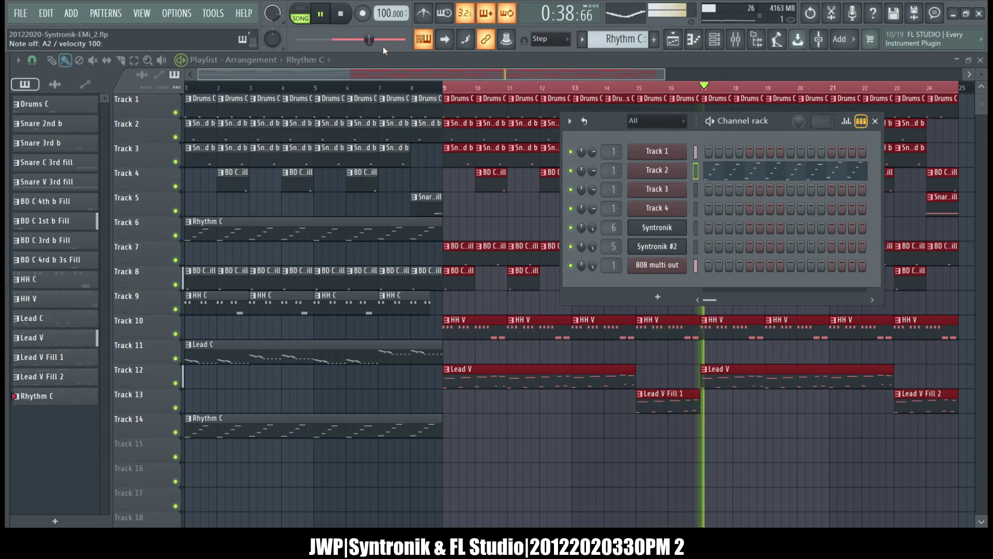
key("space")
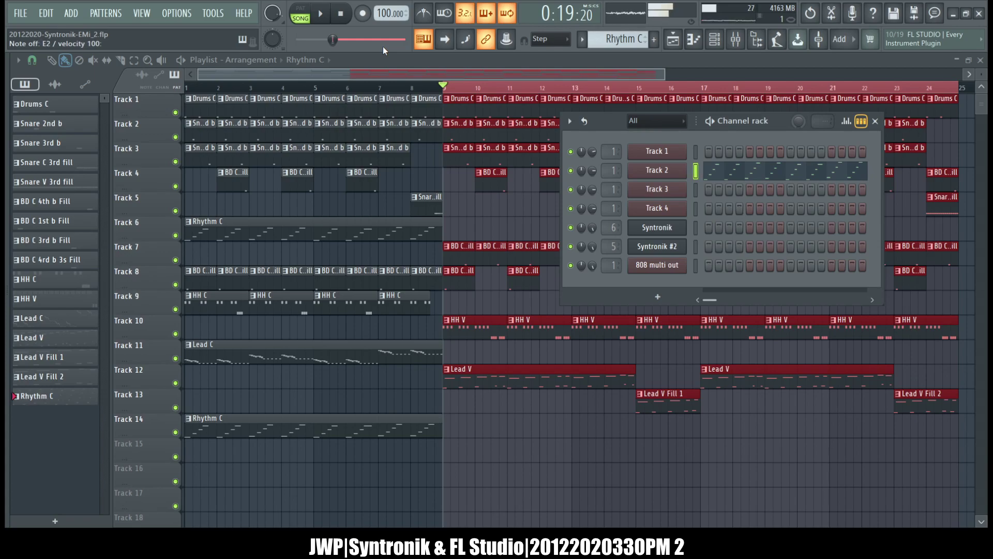
key("space")
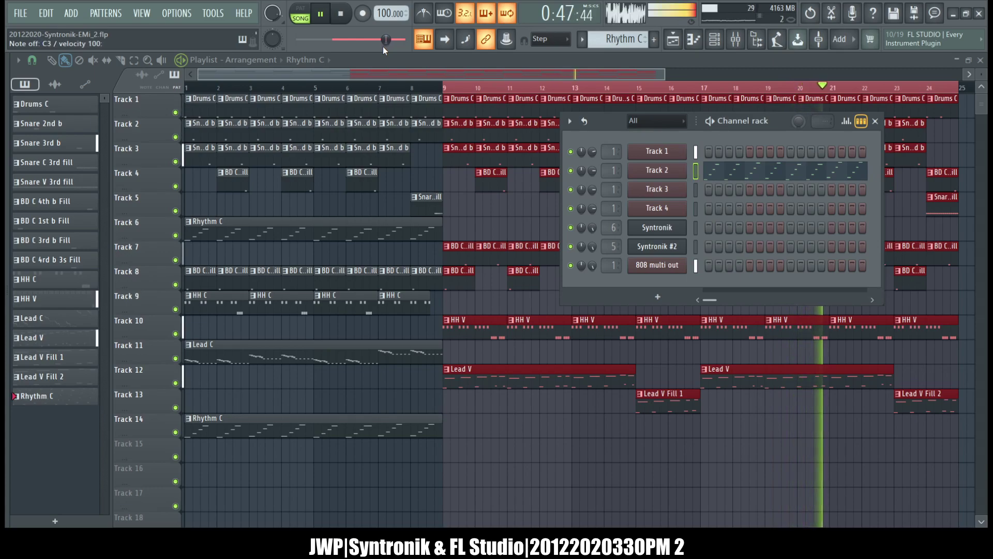
key("space")
- Restart the verse from bar 9 repeatedly with Track 2 as the played channel, trying out further bass notes against the lead
left_click(696, 153)
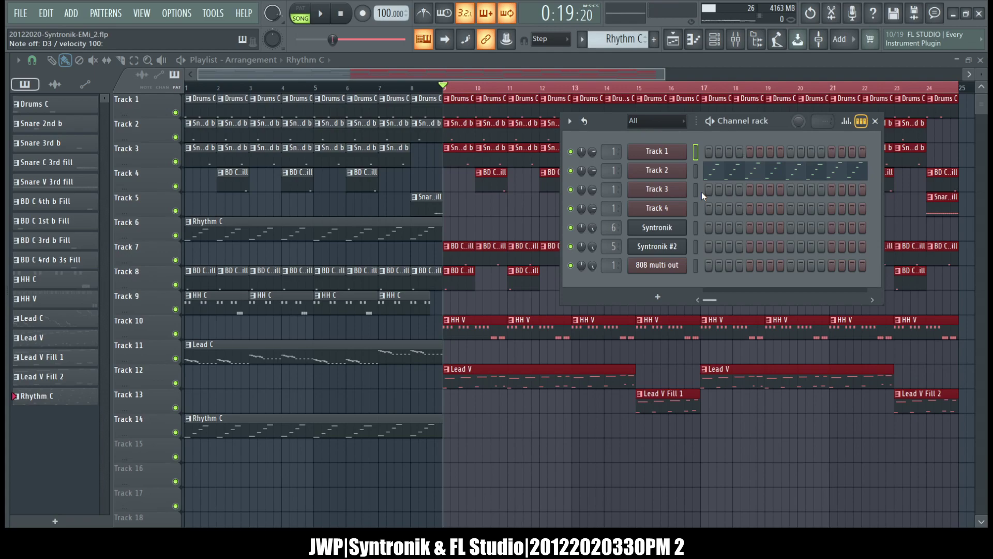
key("space")
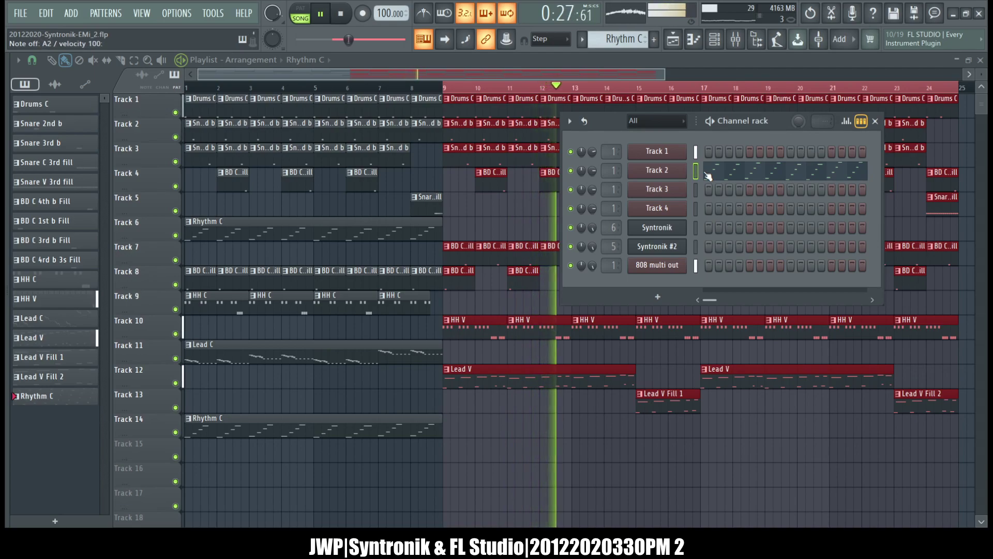
key("space")
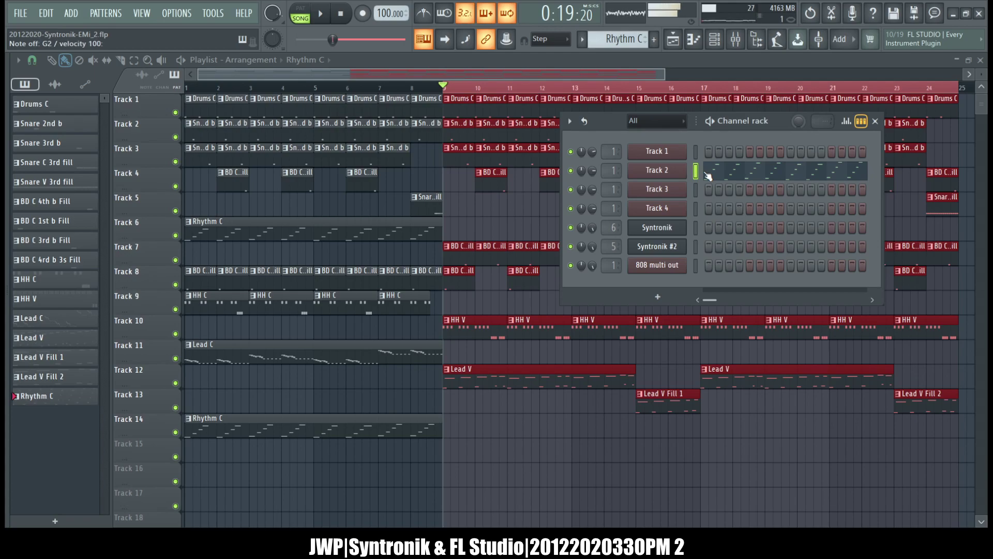
key("space")
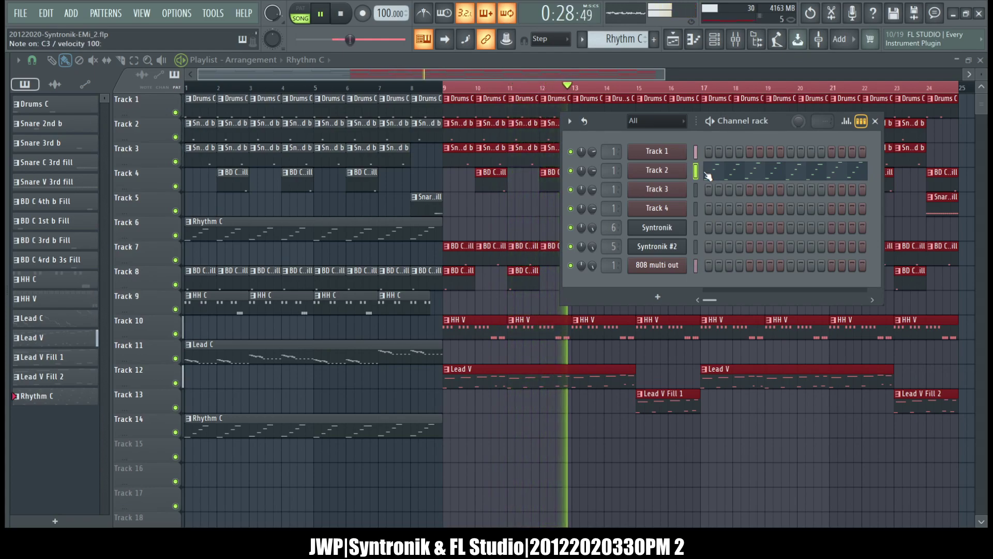
key("space")
key("space")
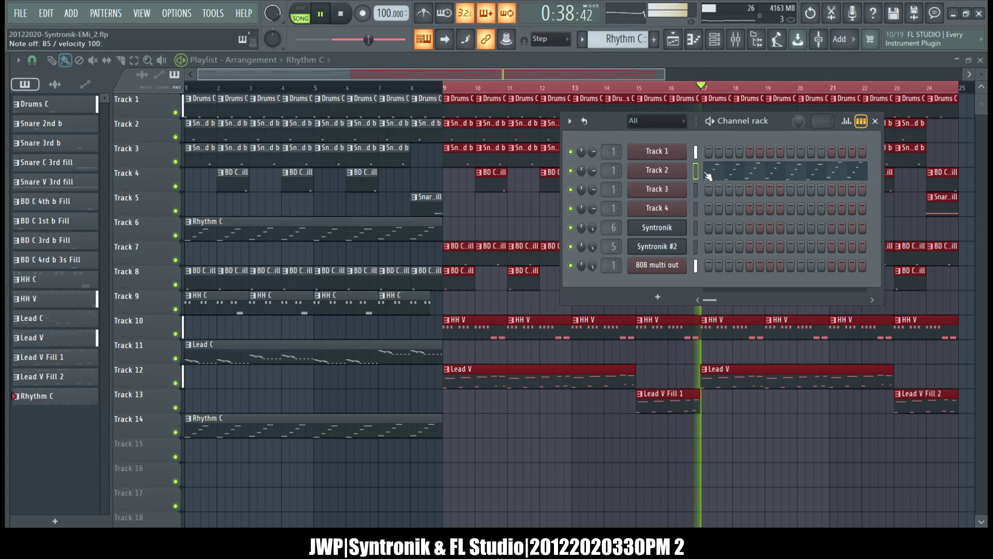
key("space")
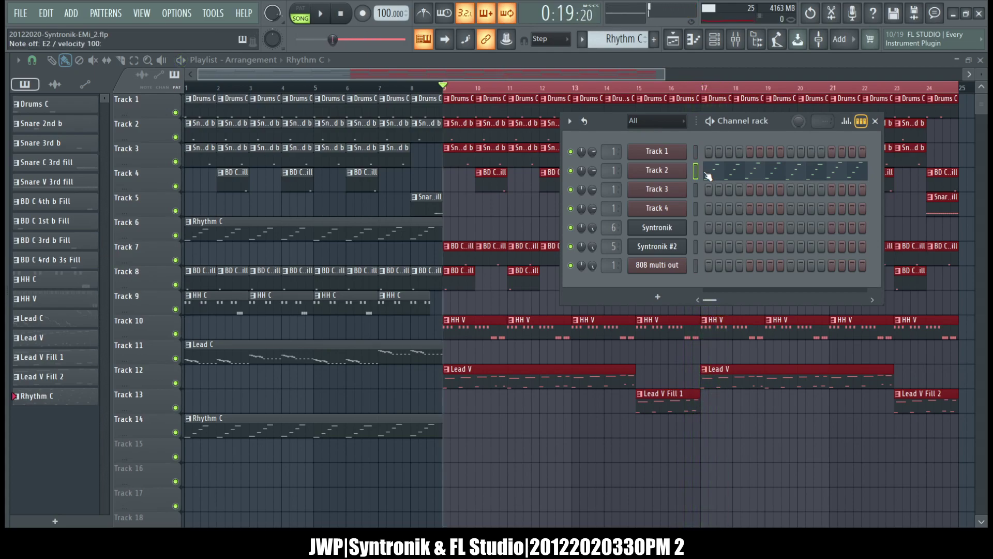
key("space")
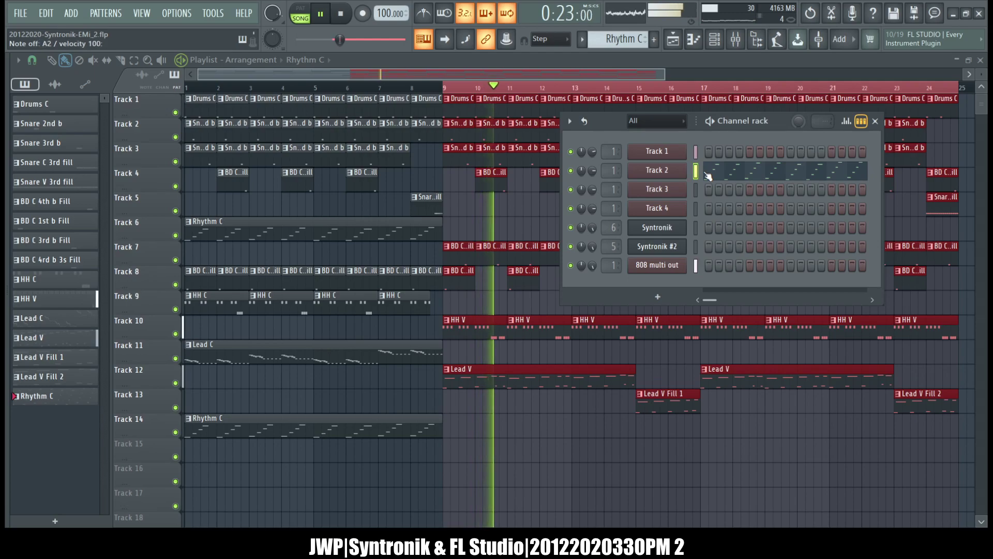
key("space")
key("space")
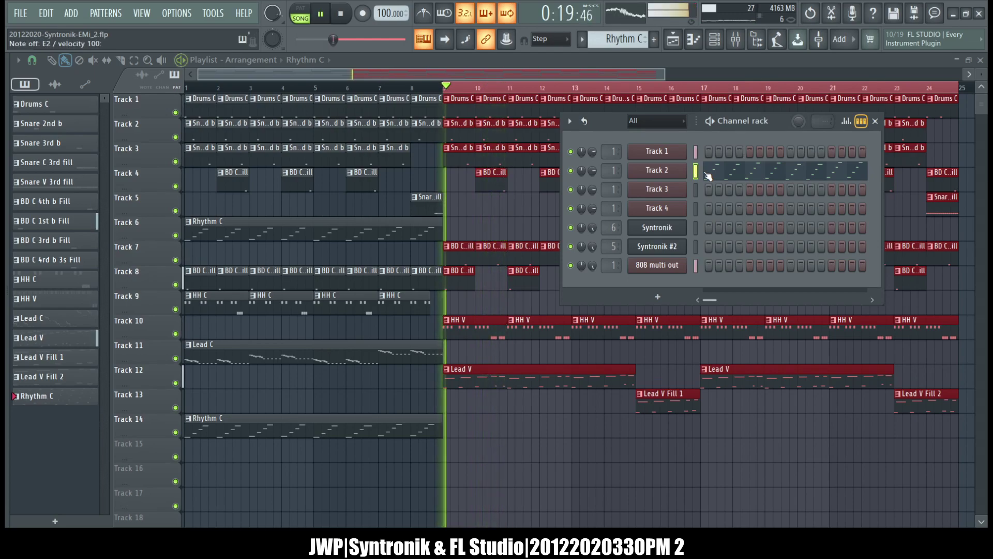
key("space")
key("space")
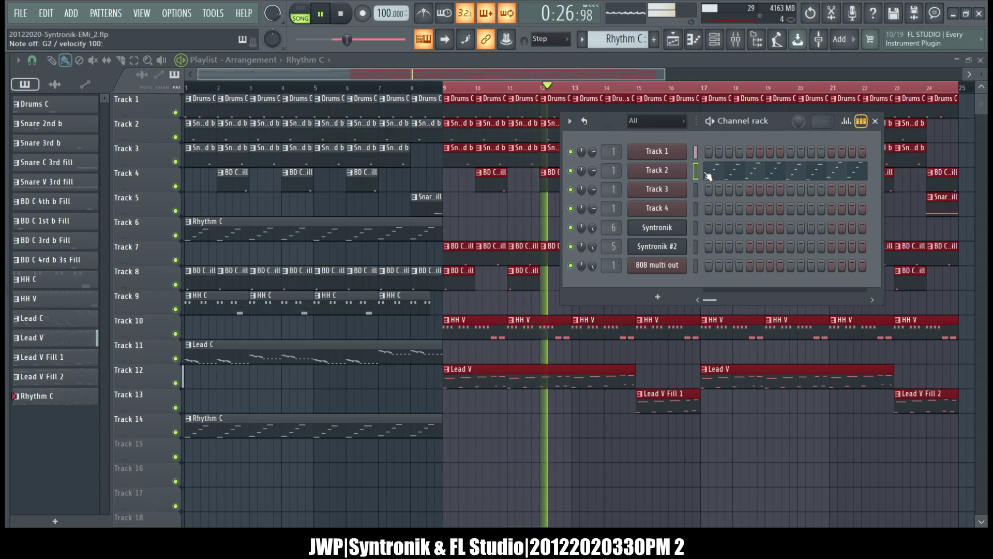
key("space")
key("space")
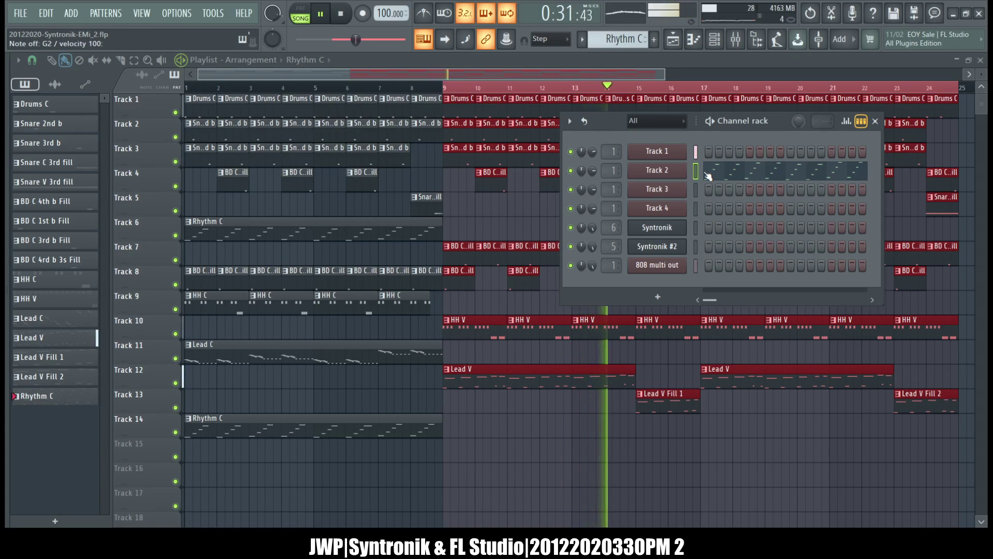
key("space")
key("space")
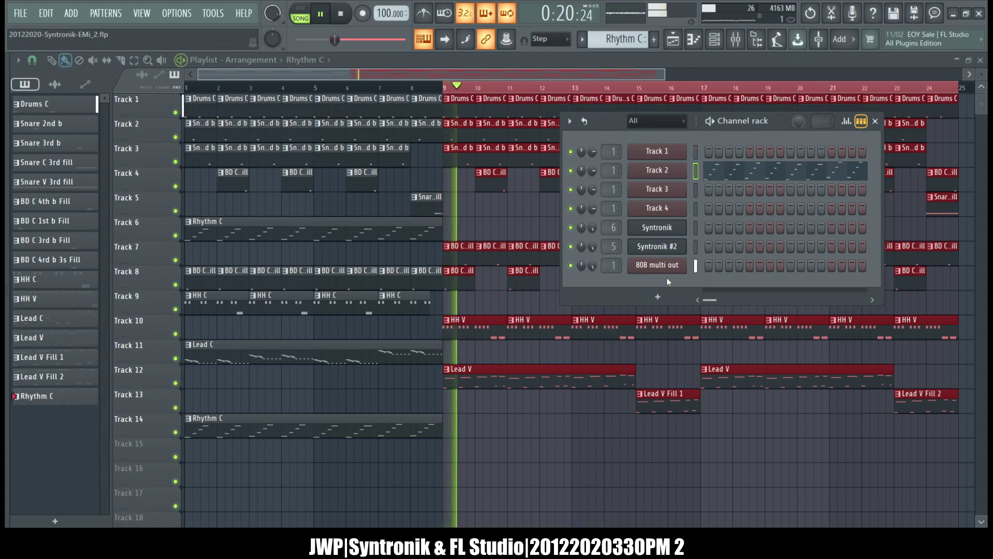
- Open the Lead V Fill 1 clip in the piano roll, switch to the Lead V pattern and stop playback
left_click(558, 385)
double_click(558, 385)
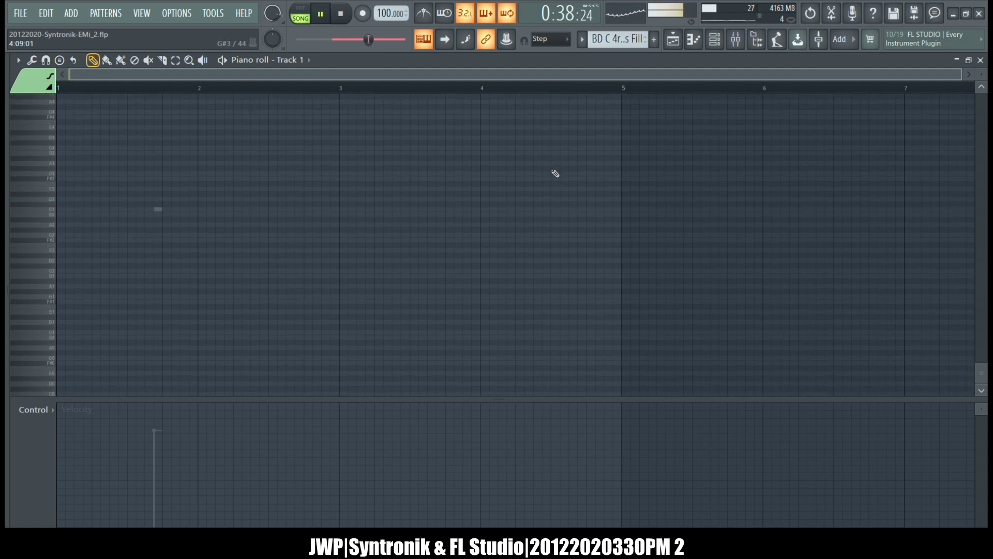
left_click(694, 38)
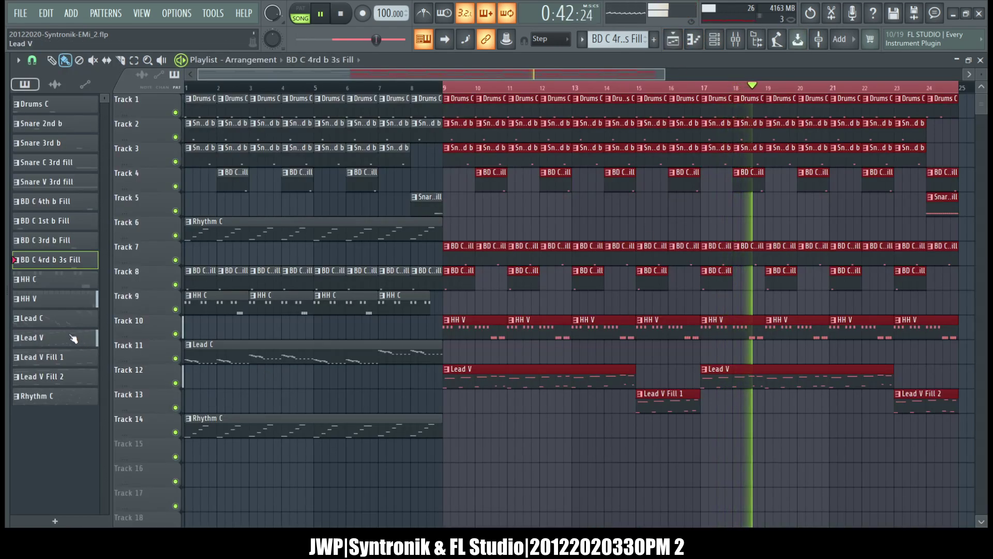
double_click(681, 406)
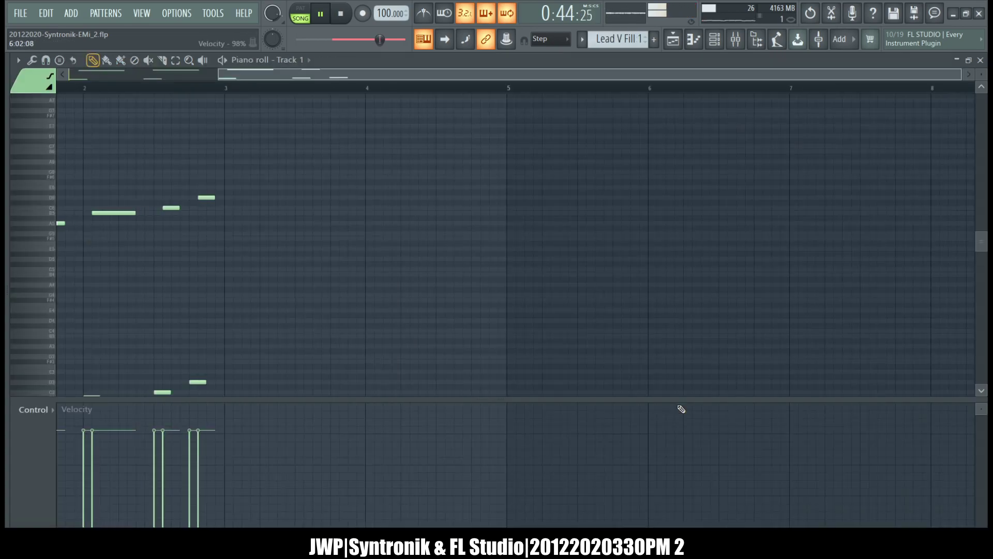
scroll(412, 359, "down", 6)
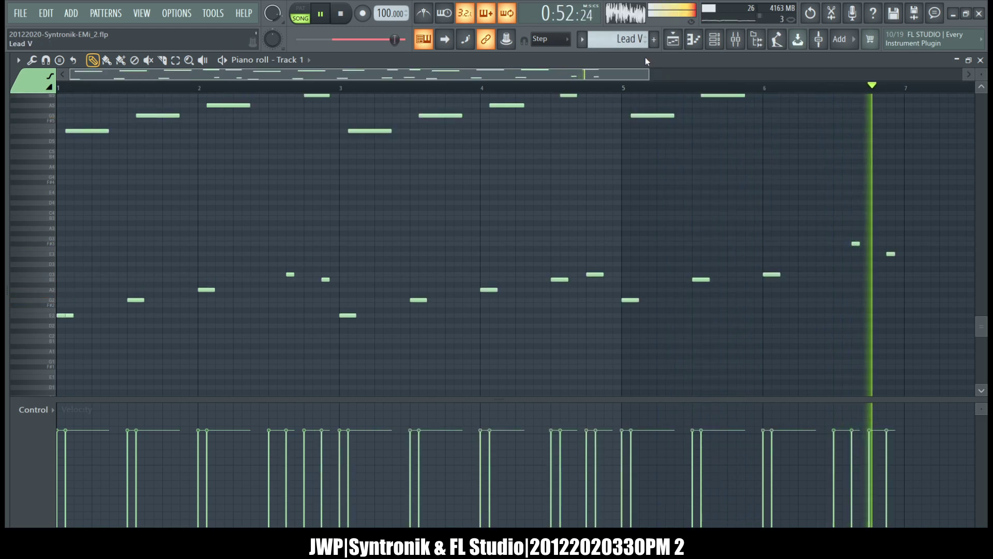
key("space")
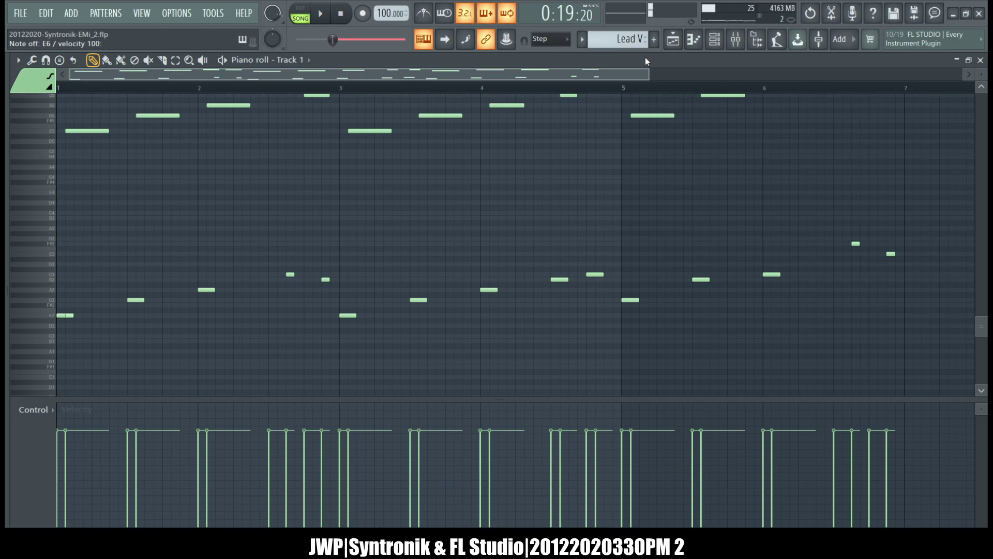
- Compare the low notes of the Lead V, Lead V Fill 1 and Lead V Fill 2 patterns in the piano roll
scroll(630, 40, "down", 1)
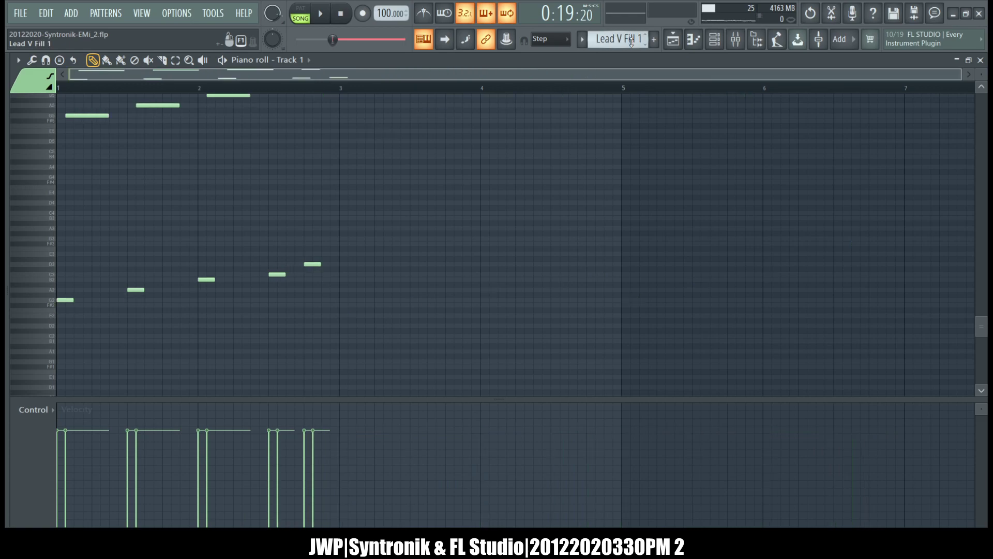
scroll(631, 42, "up", 1)
scroll(631, 42, "down", 1)
scroll(631, 43, "up", 1)
scroll(631, 42, "down", 1)
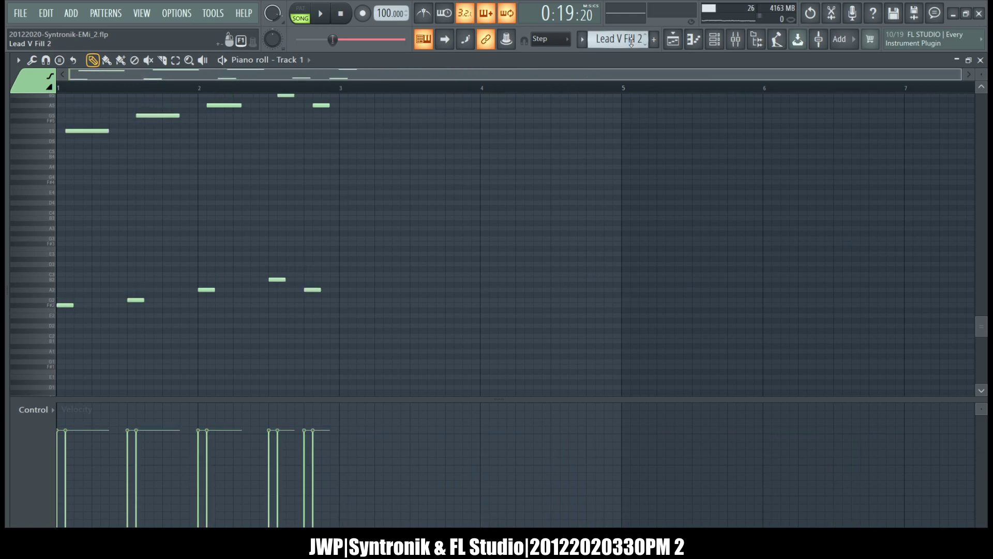
scroll(631, 43, "down", 1)
scroll(631, 43, "up", 4)
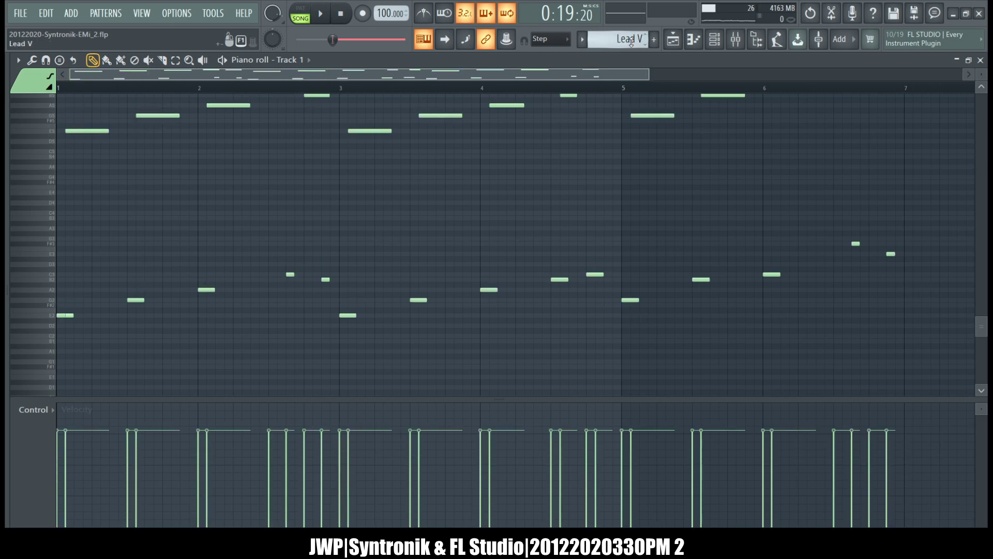
scroll(631, 42, "down", 2)
scroll(631, 42, "down", 1)
scroll(631, 42, "up", 1)
scroll(631, 43, "up", 1)
scroll(631, 43, "down", 1)
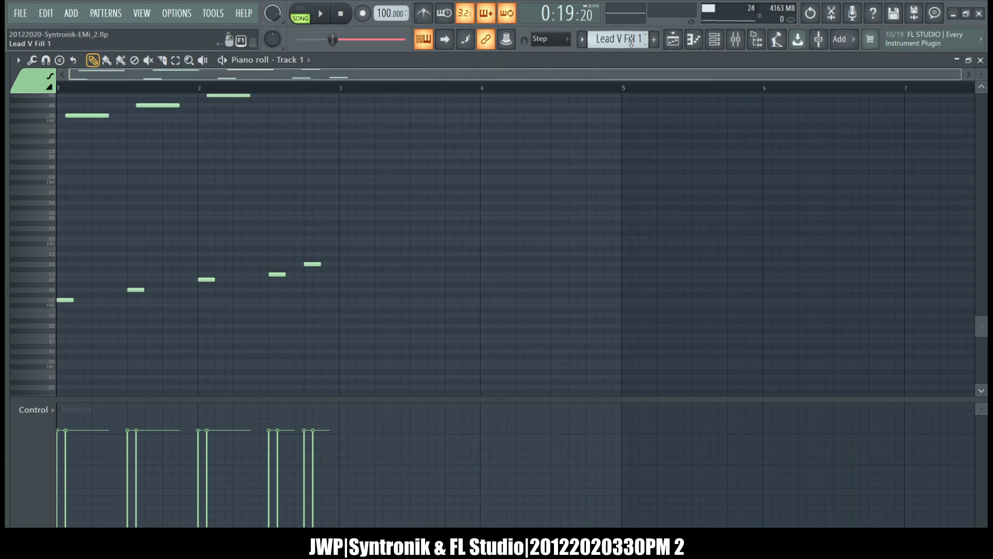
scroll(631, 43, "down", 1)
scroll(631, 43, "up", 2)
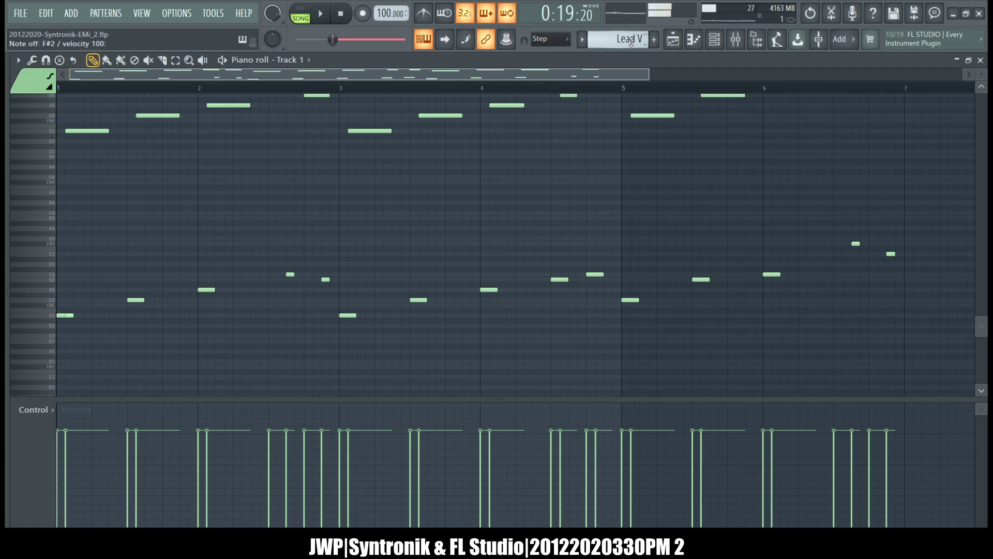
scroll(631, 42, "down", 1)
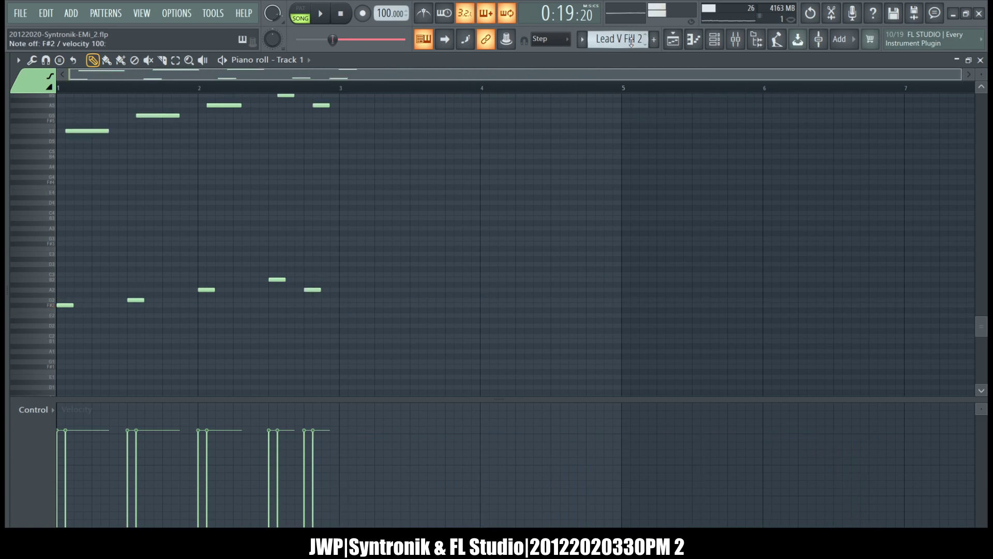
scroll(501, 235, "up", 1)
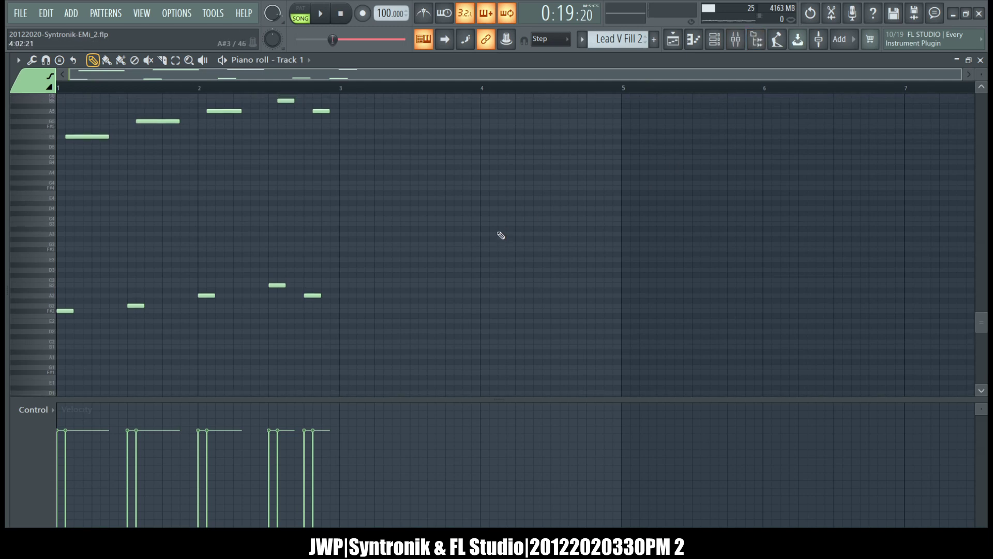
- Select all notes of Lead V Fill 2 and examine the pitches of its low and high lines
left_click_drag(397, 334, 41, 201)
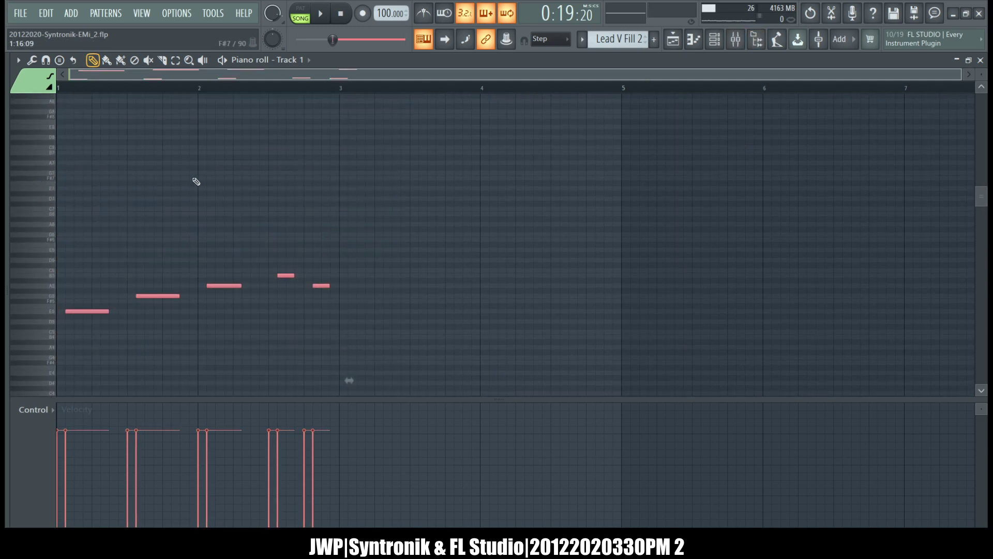
scroll(193, 178, "down", 3)
scroll(196, 181, "down", 5)
scroll(196, 181, "up", 2)
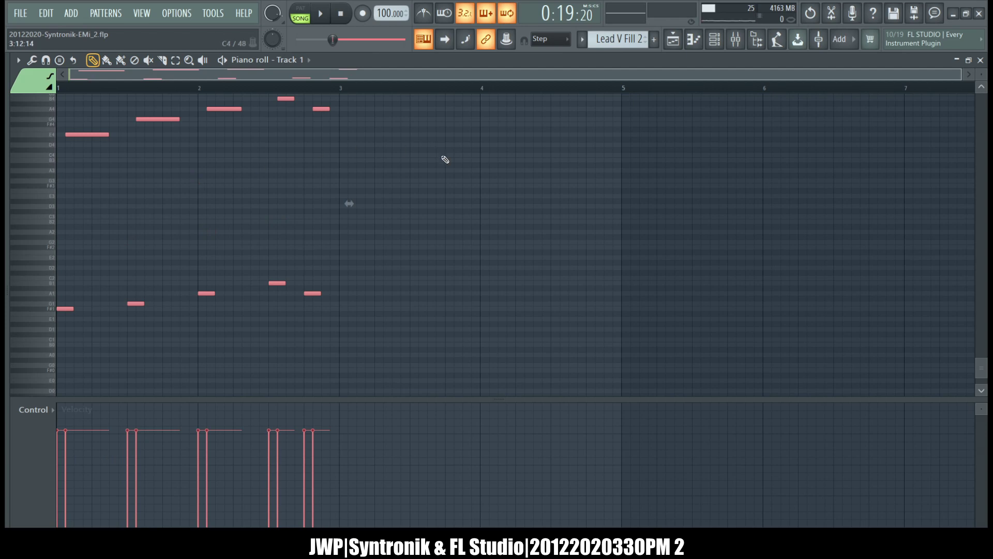
scroll(444, 159, "down", 2)
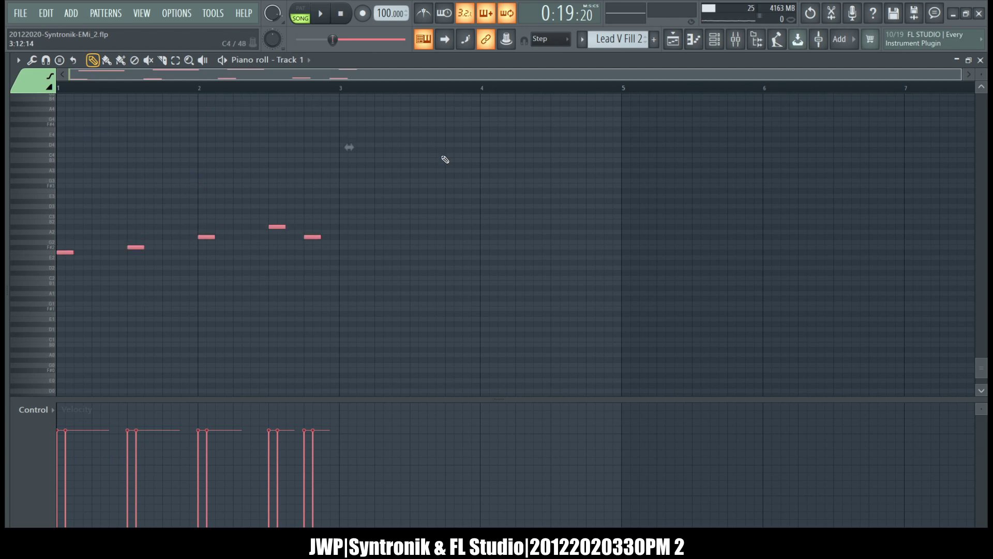
scroll(445, 159, "up", 4)
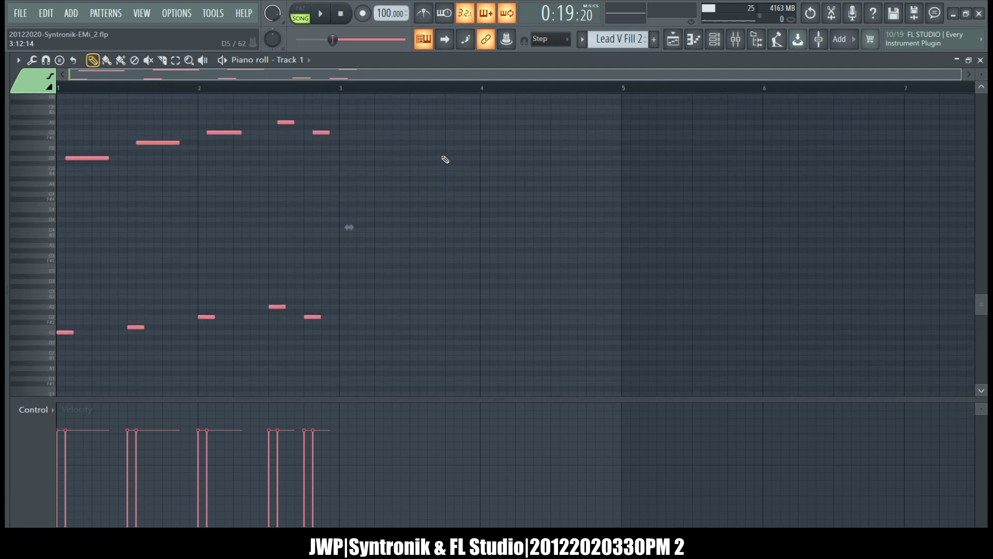
- Return to the Playlist and move the playback position to the last beat of bar 20
left_click(778, 34)
left_click(823, 88)
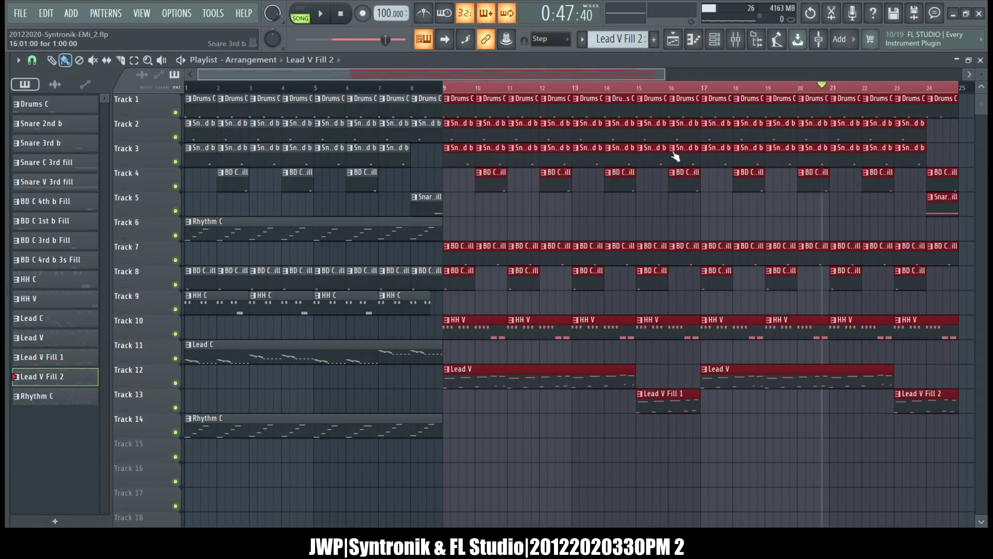
- Play the arrangement from about the middle of bar 14 and open the Lead V Fill 2 clip at bar 23 in the piano roll
left_click(613, 88)
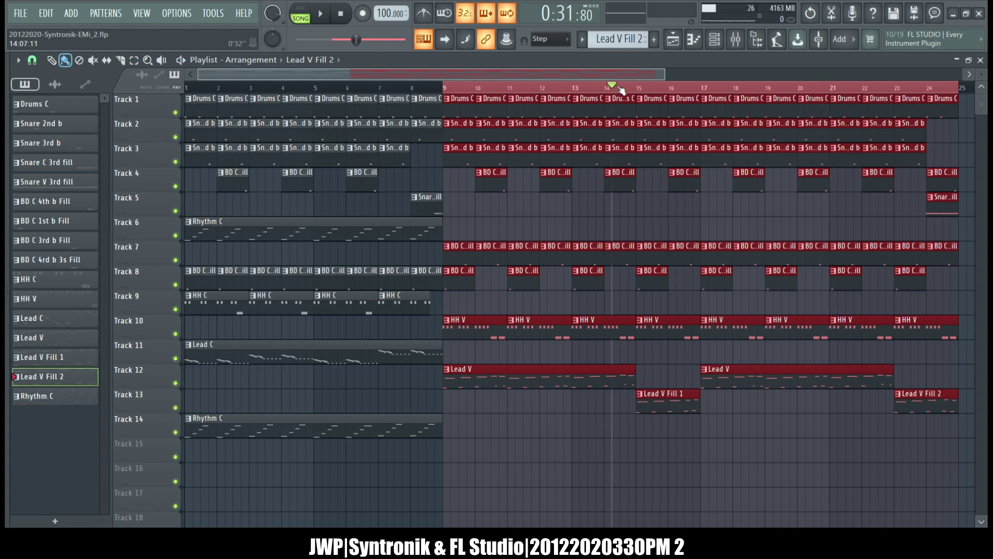
key("space")
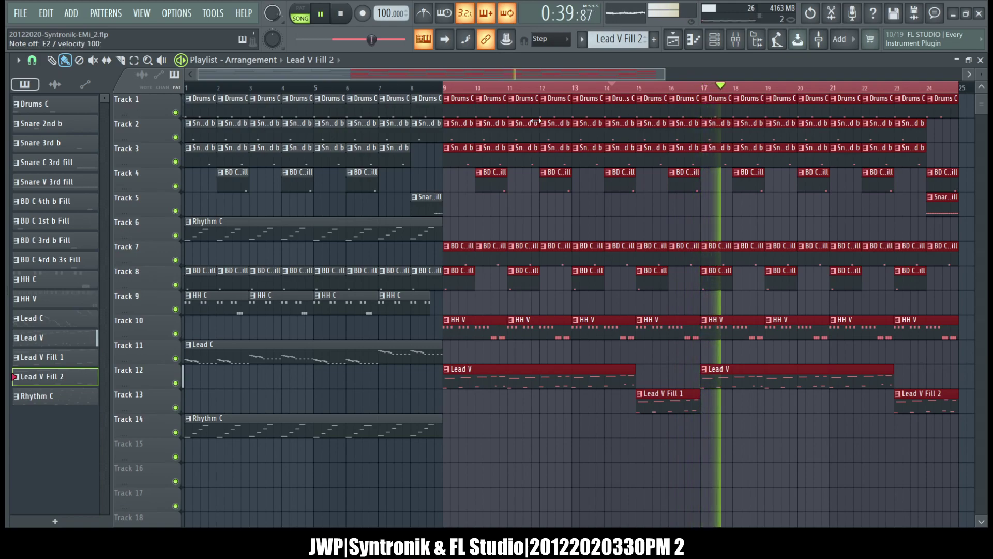
left_click(715, 39)
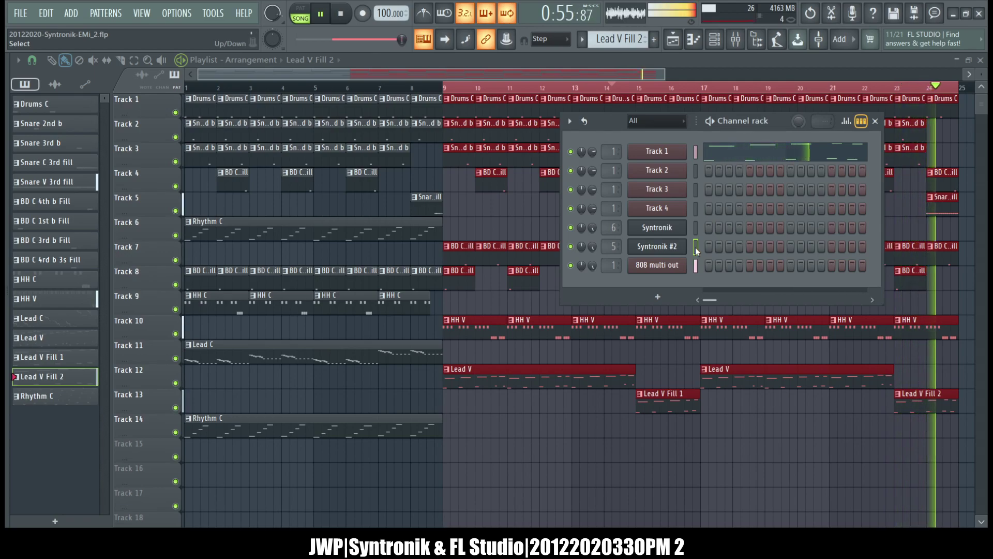
double_click(916, 400)
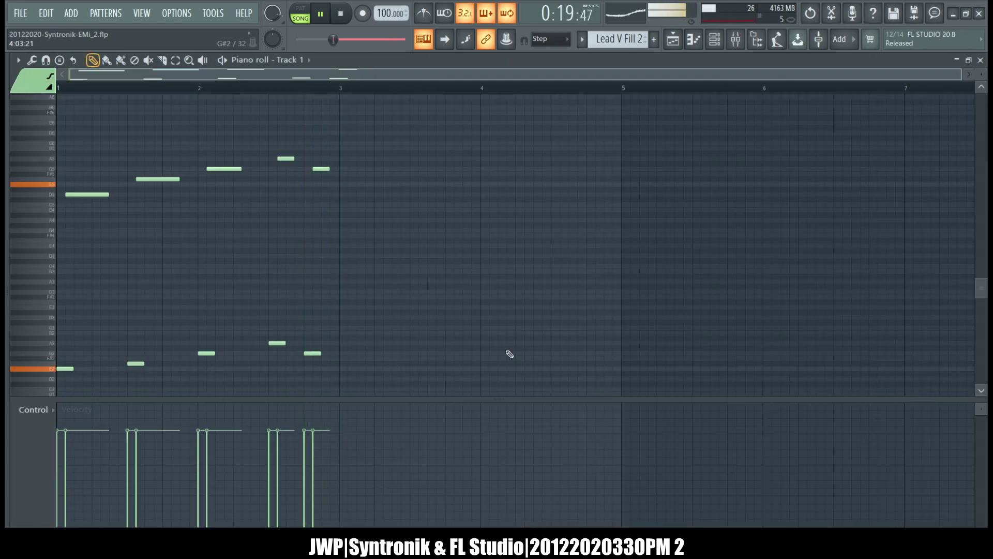
- Raise the second low and high note pair of Lead V Fill 2, in the second half of bar 1, by two semitones
scroll(508, 355, "down", 2)
scroll(508, 355, "down", 2)
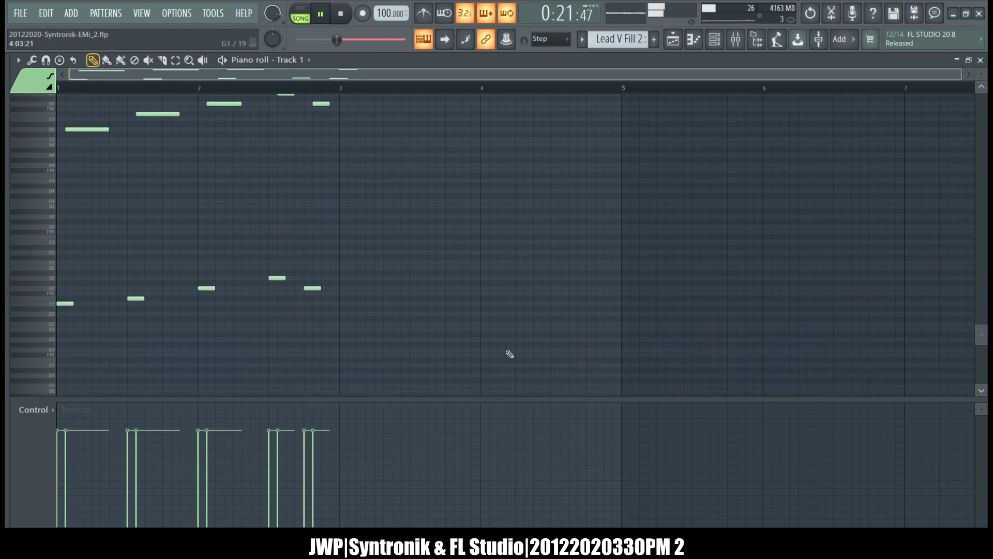
left_click_drag(173, 318, 133, 102)
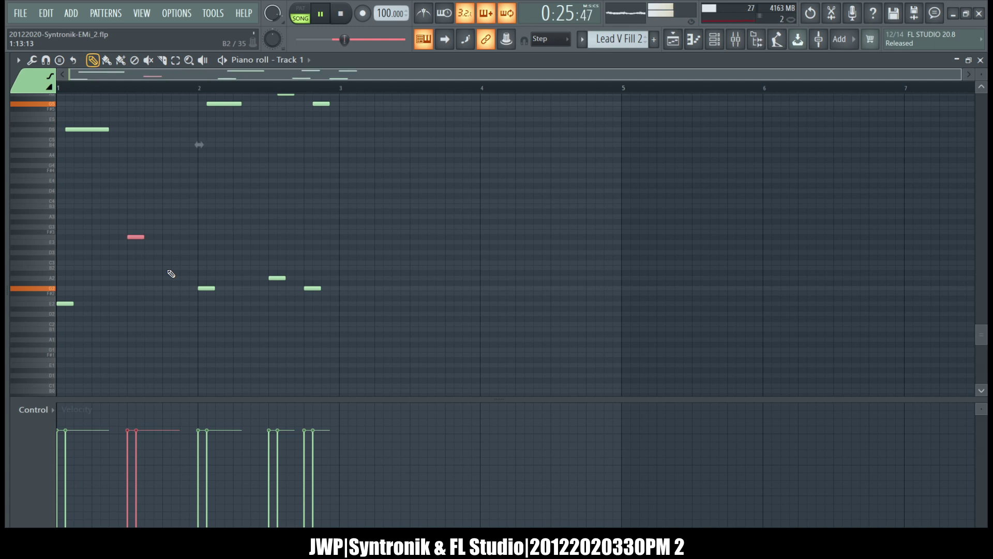
key("shift+Up")
key("shift+Up")
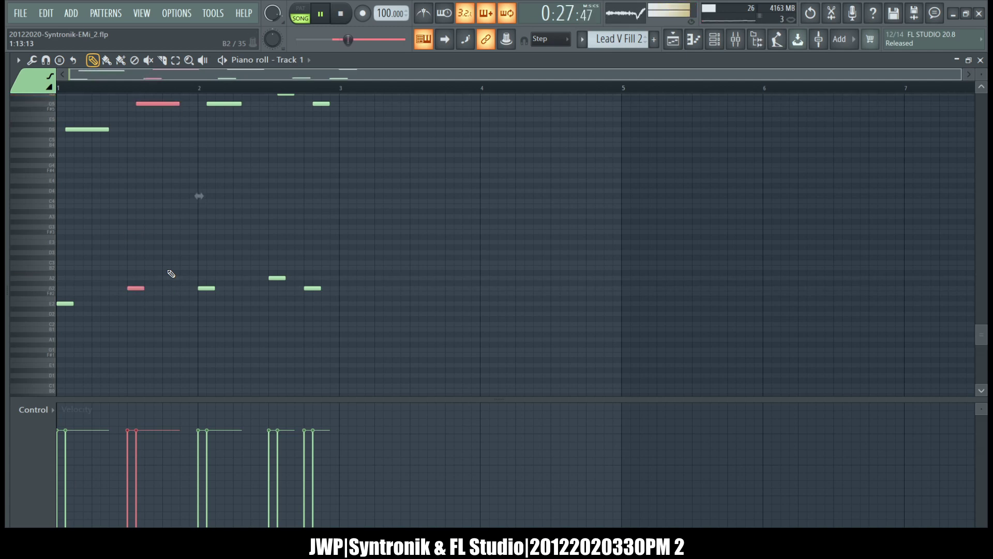
left_click_drag(228, 305, 234, 75)
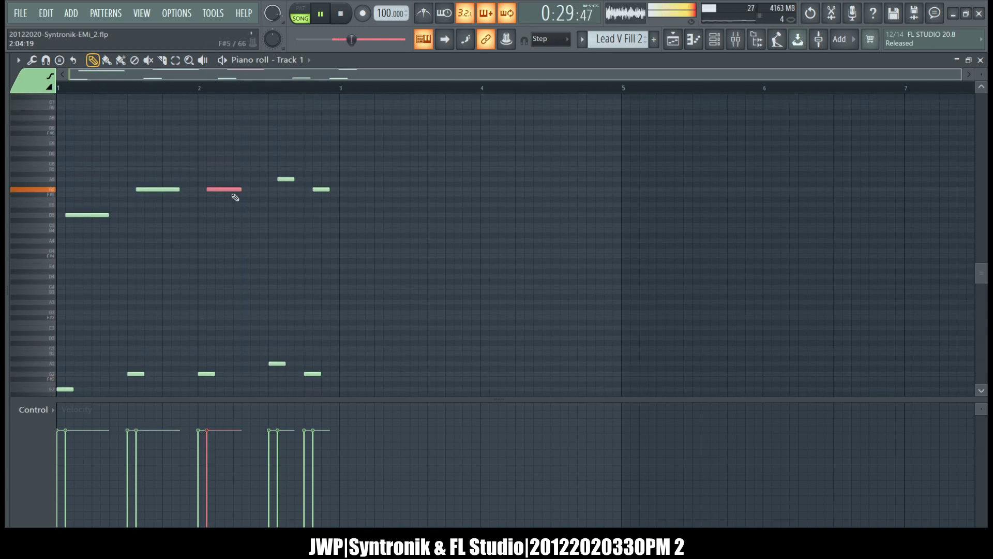
key("shift+Up")
key("shift+Right")
key("shift+Left")
key("shift+Down")
- Raise the third low and high note pair of Lead V Fill 2, at the start of bar 2, by two semitones
scroll(235, 197, "down", 3)
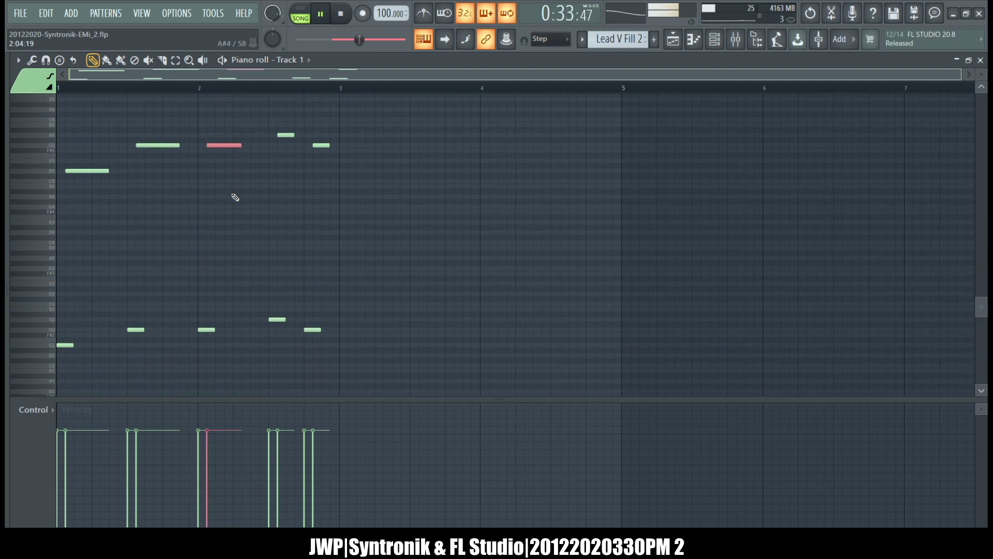
left_click_drag(234, 123, 202, 343)
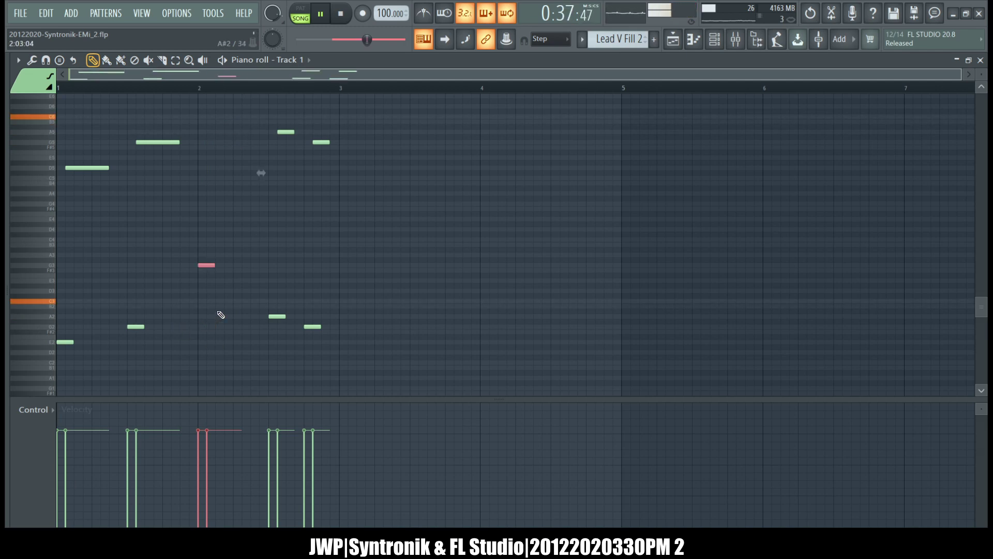
key("shift+Up")
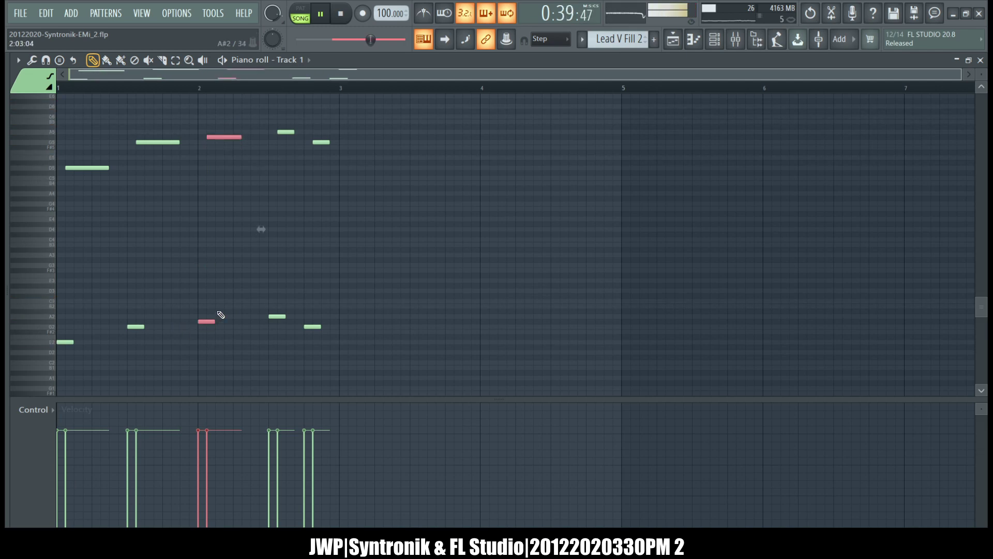
key("shift+Up")
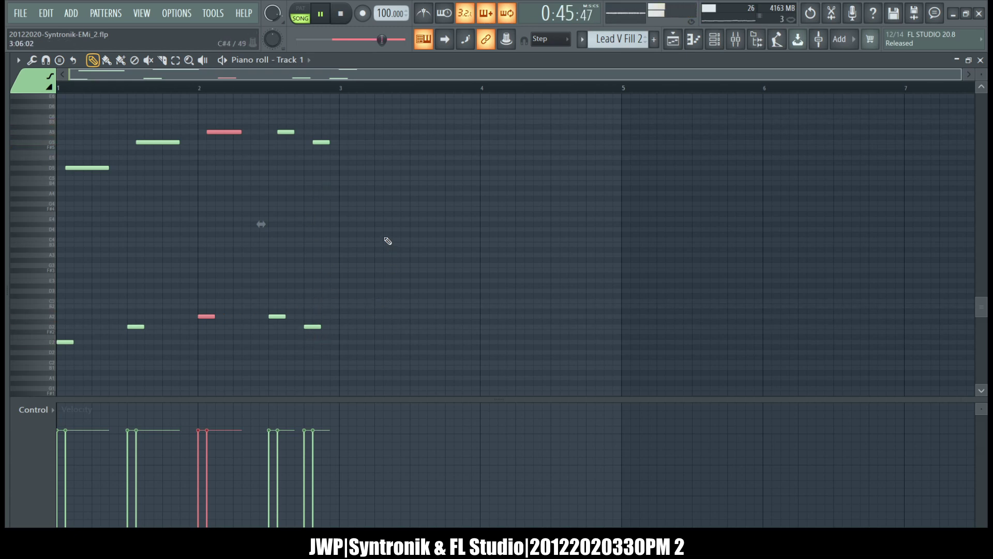
- Raise the last two low and high note pairs in the second half of bar 2 by two semitones
left_click_drag(360, 340, 268, 118)
key("Up")
key("Up")
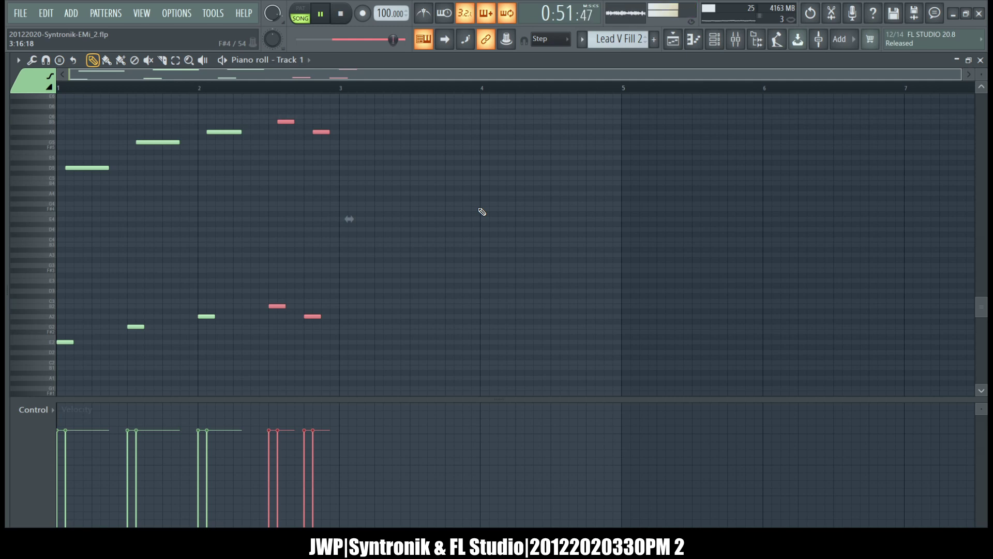
- Compare the notes of Lead V Fill 1 and Lead V Fill 2 by switching back and forth between the two patterns, ending on Lead V Fill 2
key("KP_Subtract")
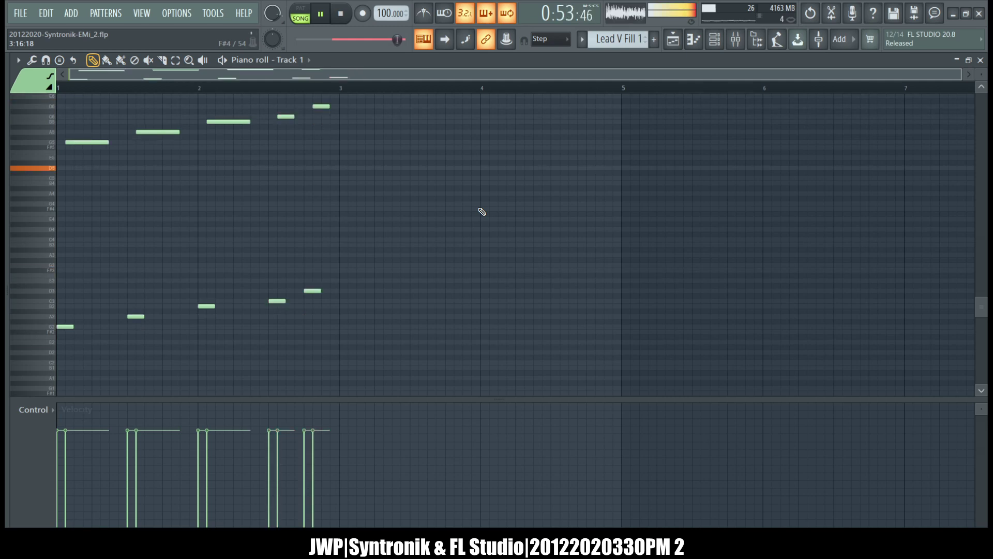
key("KP_Add")
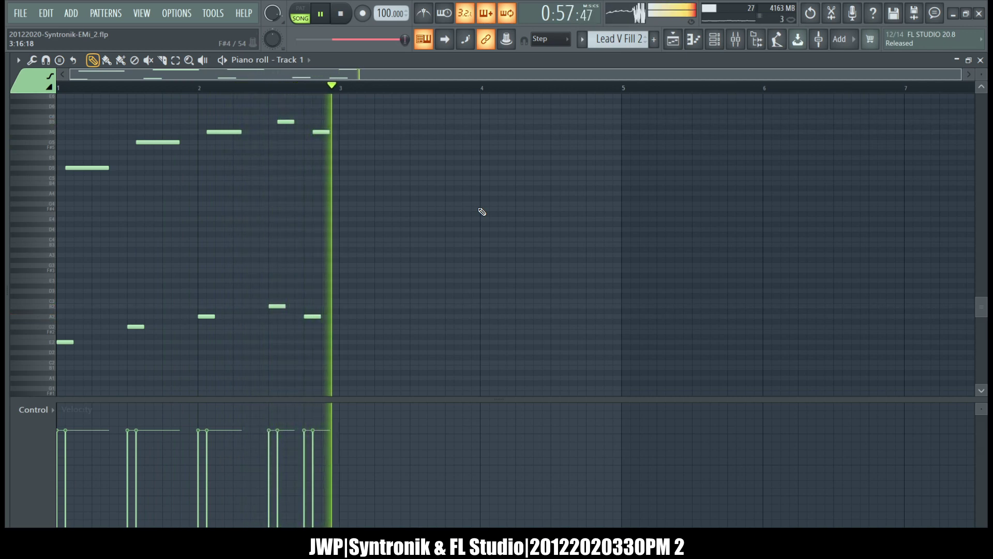
key("KP_Subtract")
key("KP_Add")
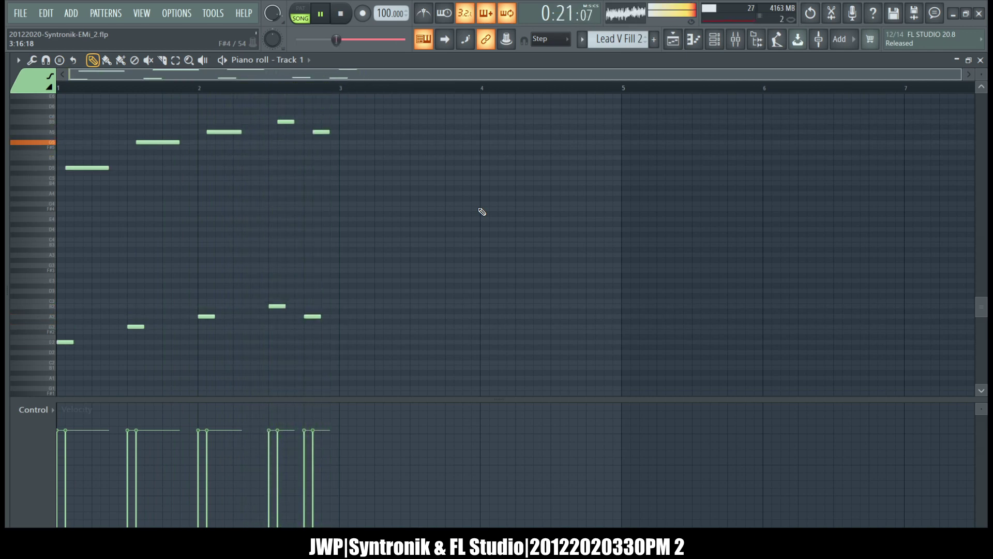
key("KP_Subtract")
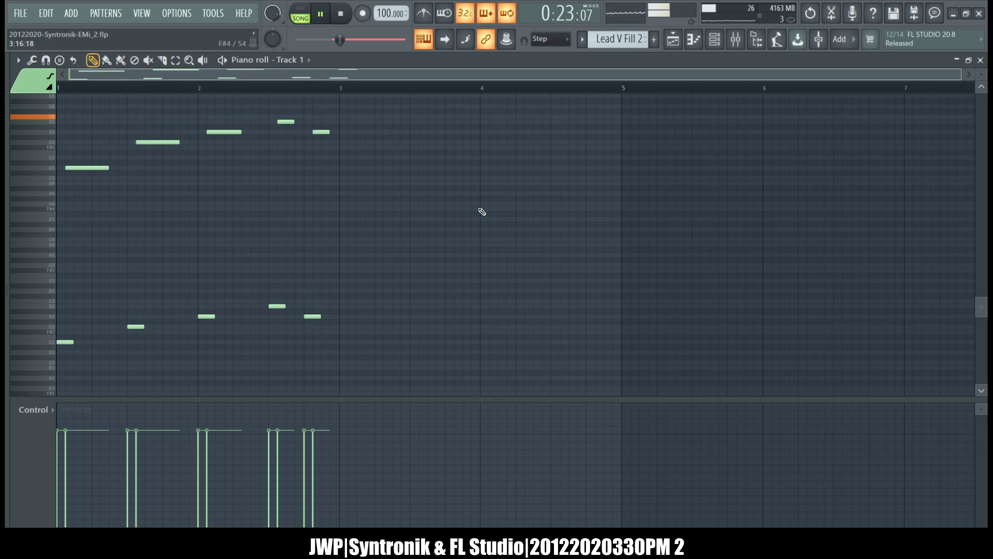
key("KP_Add")
key("KP_Subtract")
key("KP_Add")
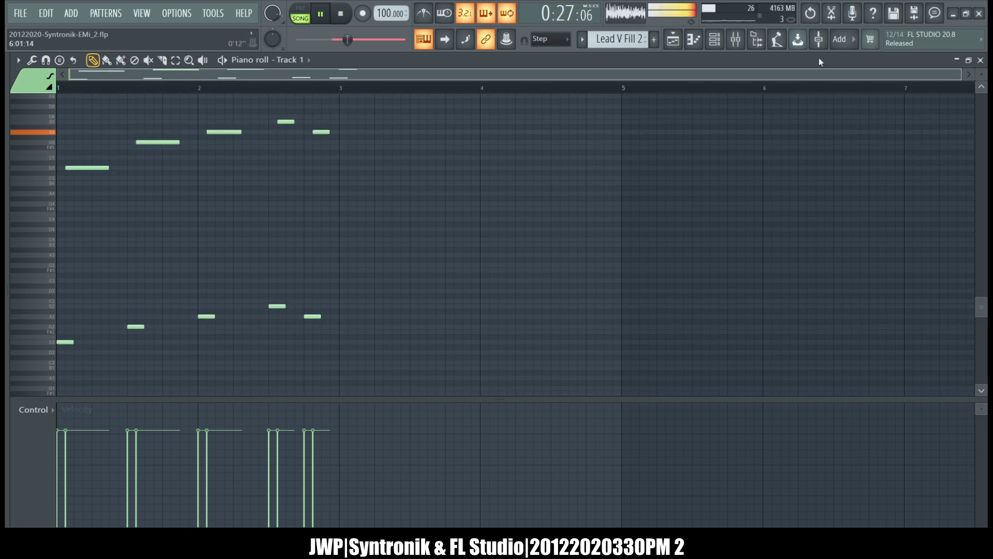
- Return to the Playlist and stop playback
left_click(672, 41)
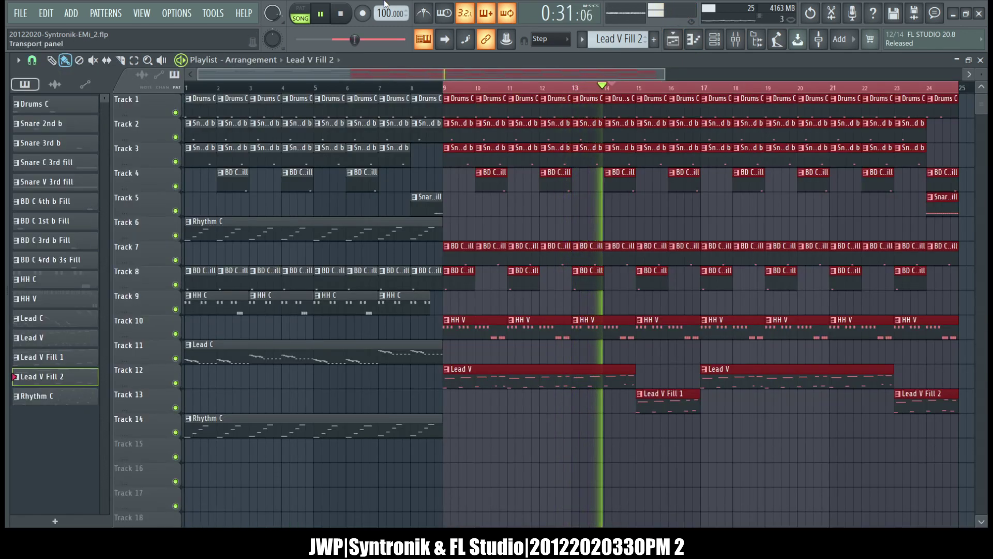
key("space")
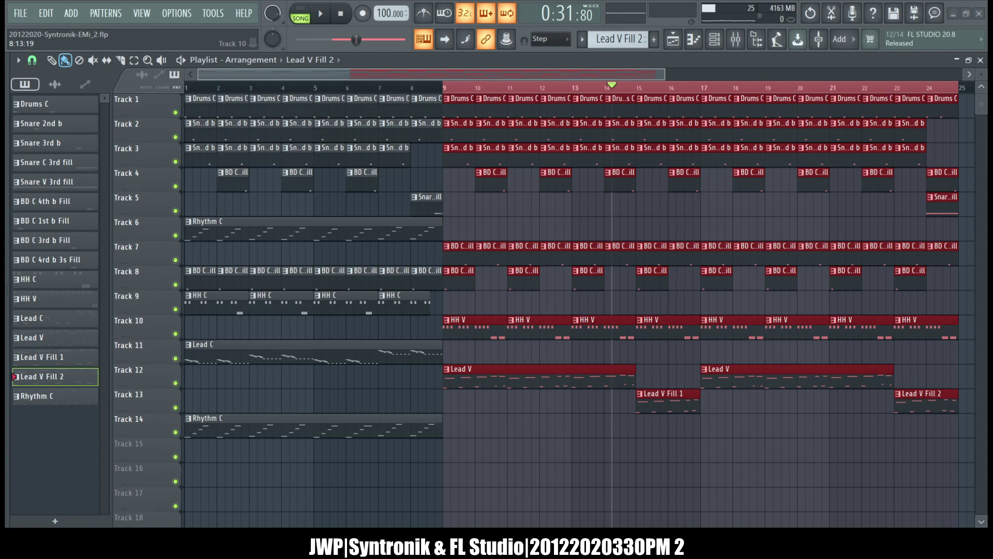